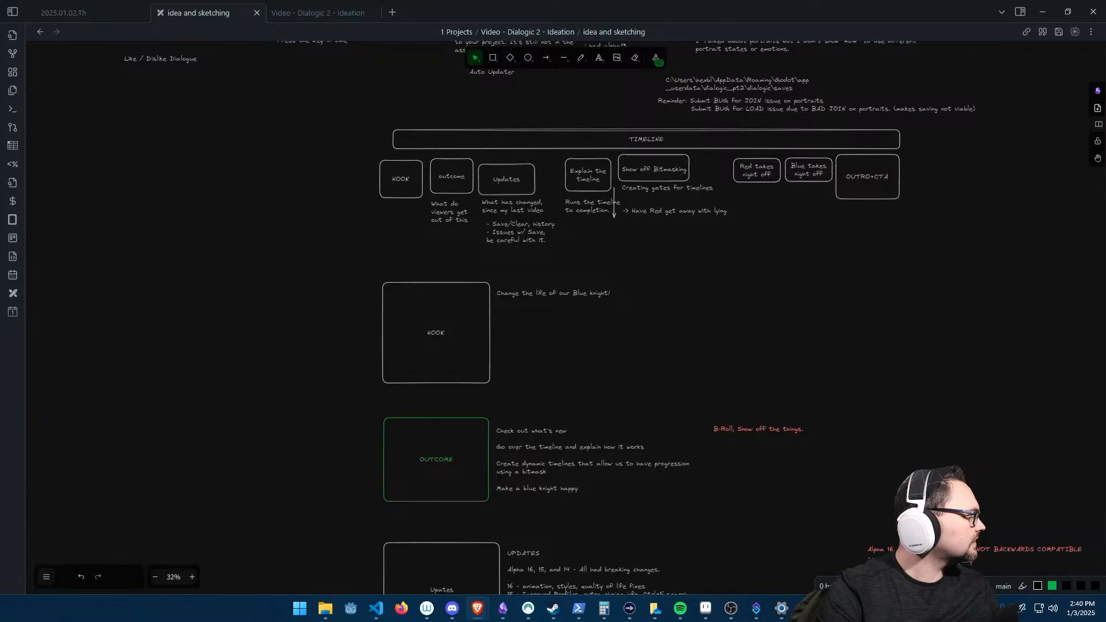
- Draw a rectangle below the Upates box and label it "Explain the timeline"
left_click(798, 292)
scroll(718, 306, "up", 5, "ctrl")
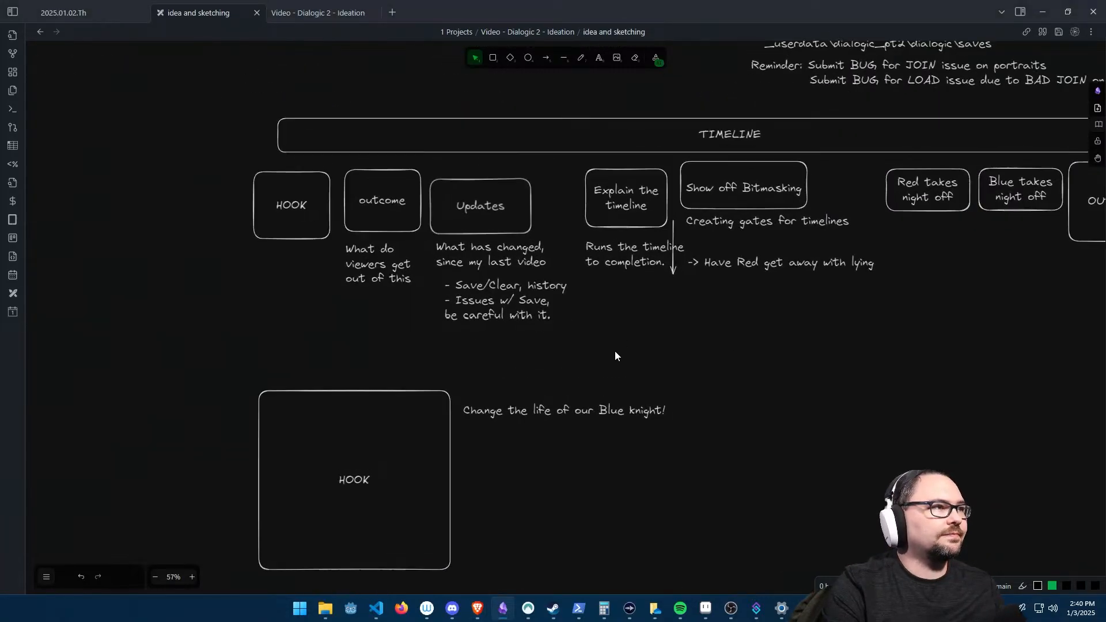
middle_click_drag(619, 352, 614, 309)
middle_click_drag(659, 247, 620, 126)
scroll(613, 421, "down", 6, "ctrl")
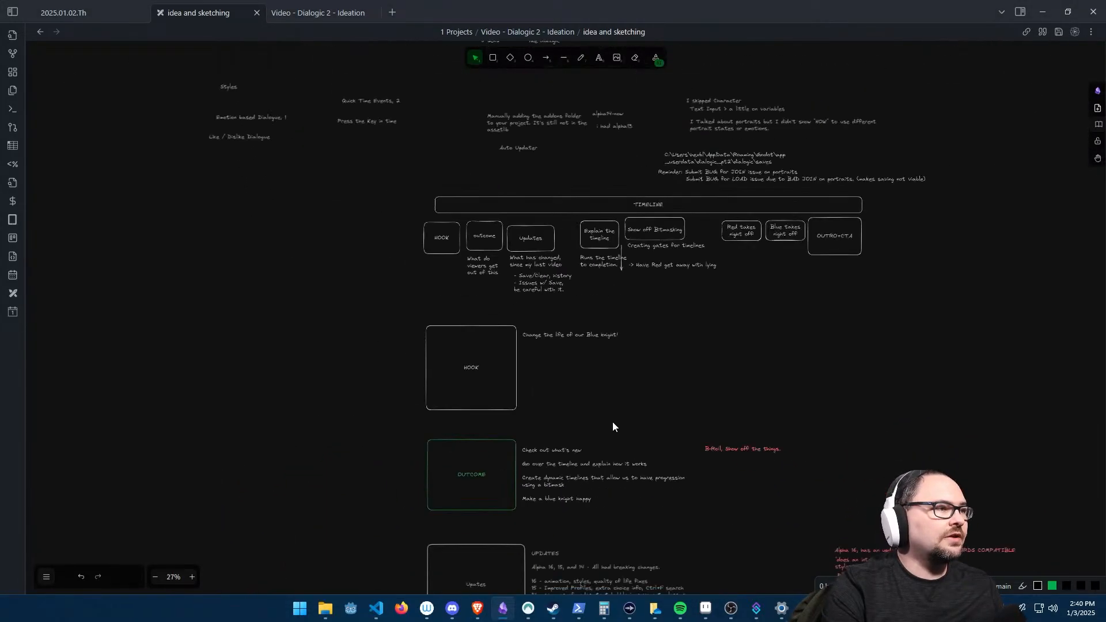
middle_click_drag(613, 423, 629, 236)
middle_click_drag(576, 464, 613, 303)
left_click(495, 60)
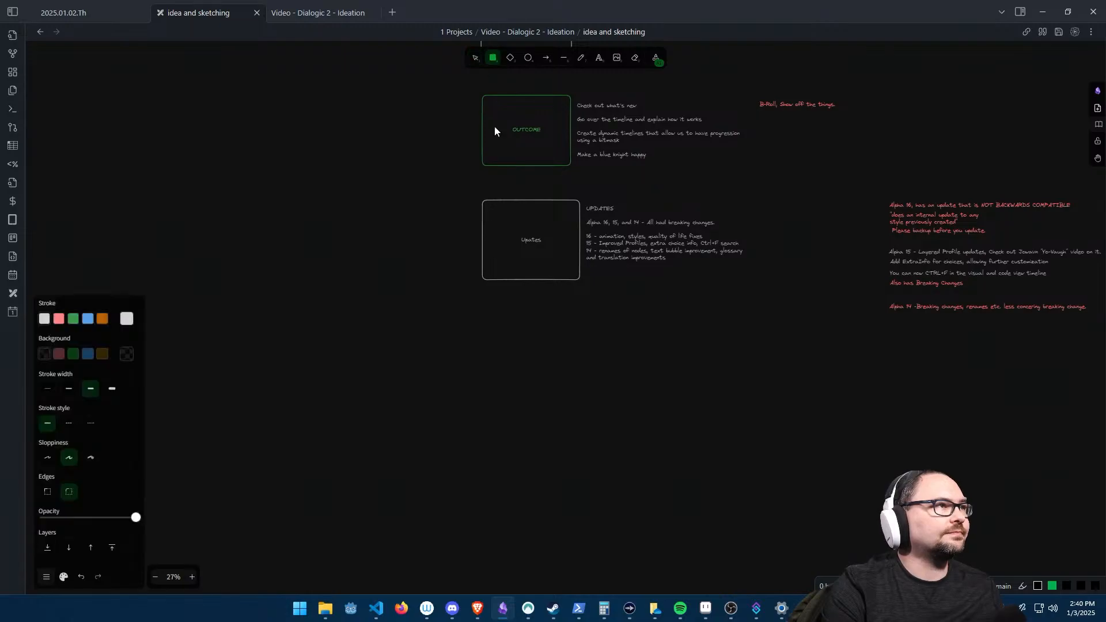
left_click_drag(473, 302, 621, 414)
double_click(510, 304)
type("E")
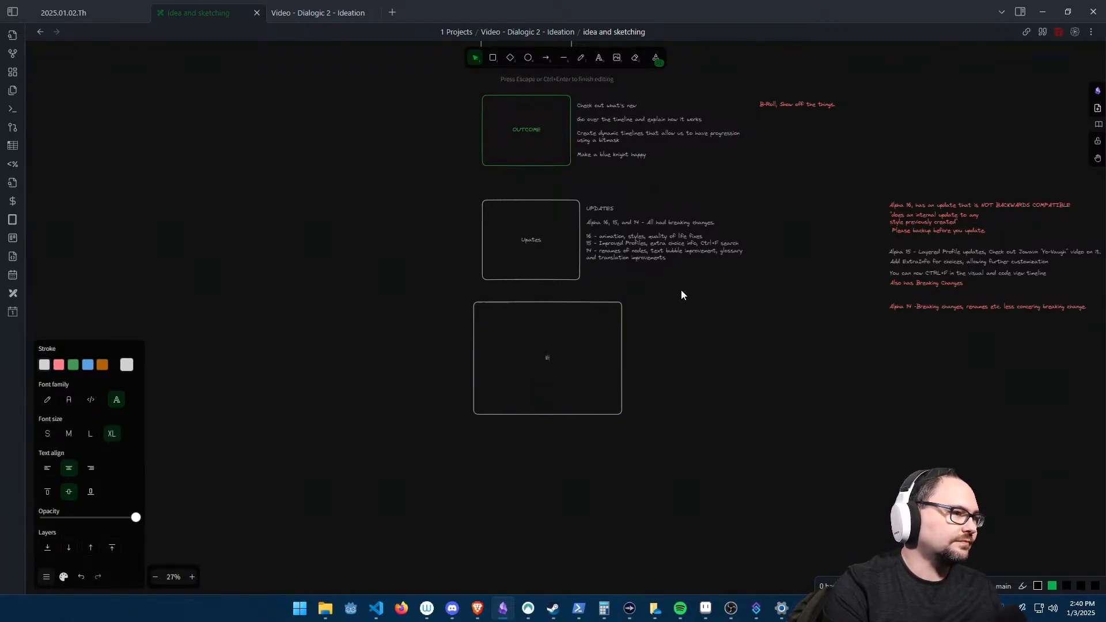
type("xplain the t")
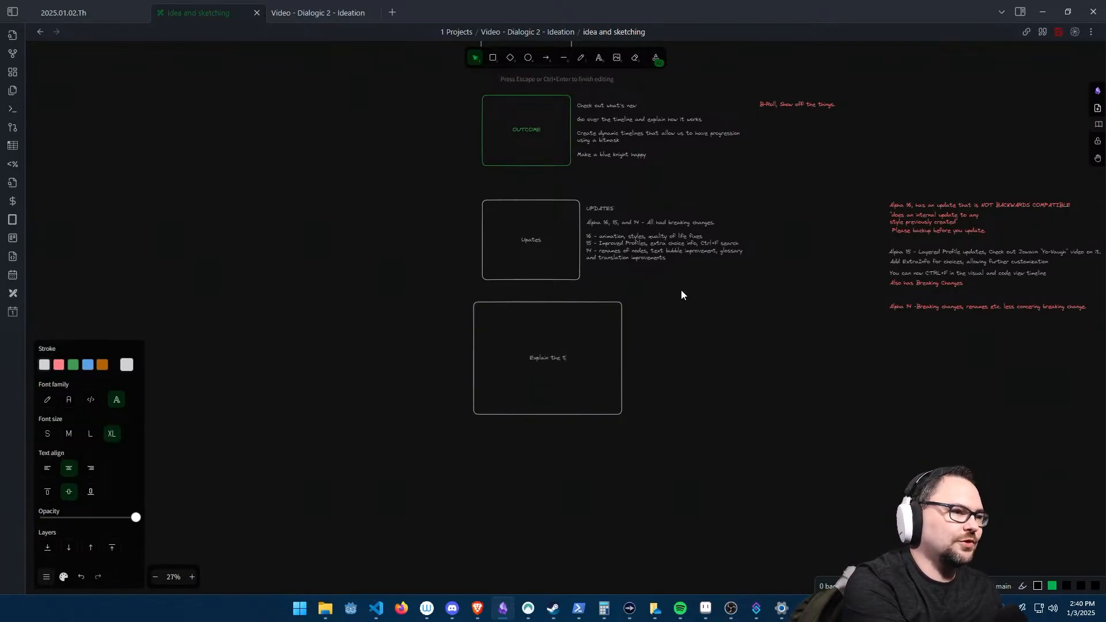
type("imeline")
left_click(681, 291)
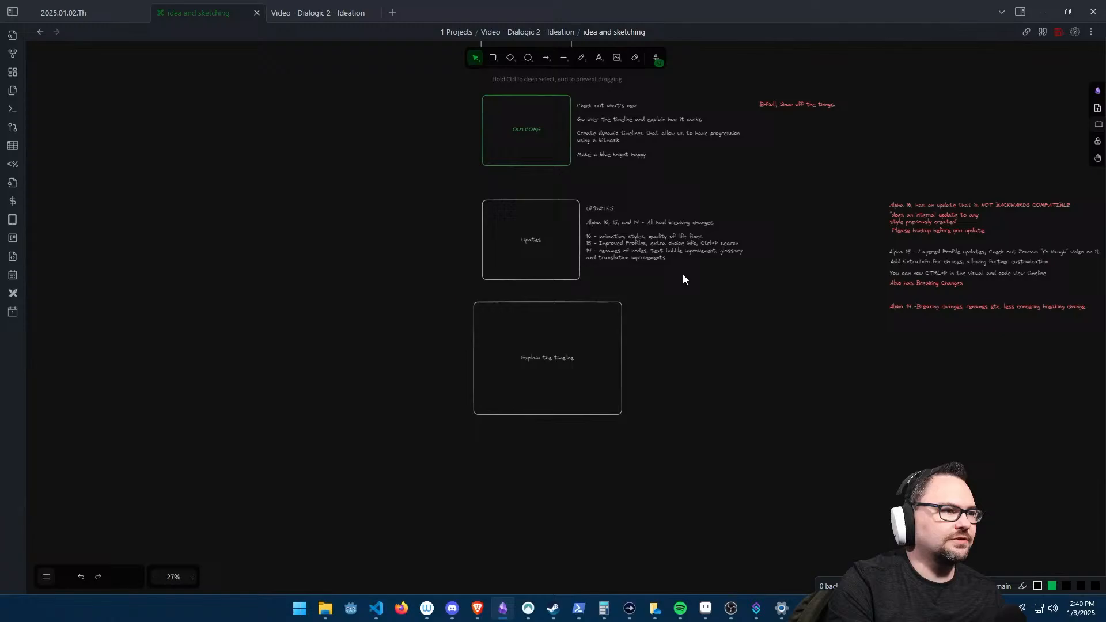
- Resize and reposition the "Explain the timeline" box so it lines up with and roughly matches the Upates box above
left_click(622, 417)
left_click_drag(622, 418, 585, 385)
left_click(617, 382)
left_click_drag(517, 361, 525, 374)
left_click_drag(589, 393, 583, 391)
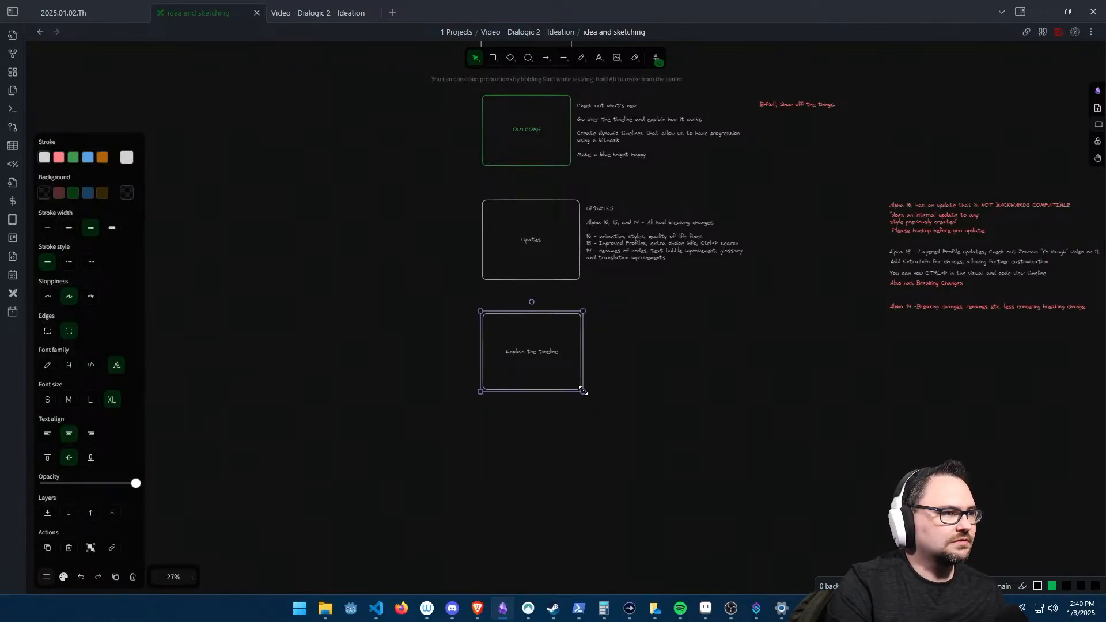
left_click(623, 396)
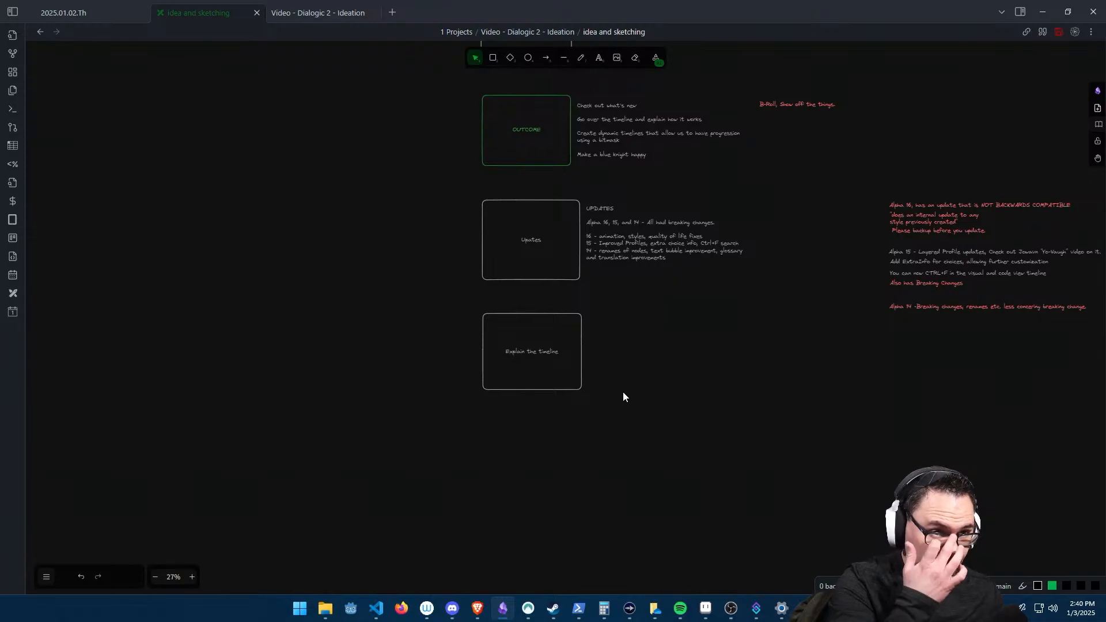
- Draw a tall, narrow vertical bar and place it just right of the "Explain the timeline" box
scroll(637, 362, "up", 5, "ctrl")
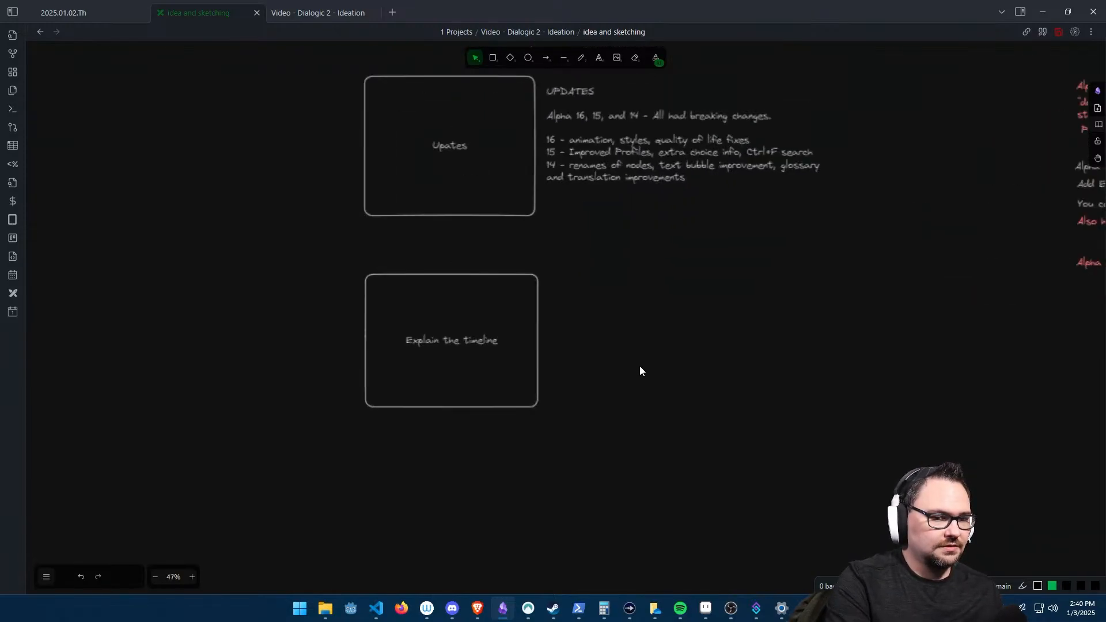
middle_click_drag(614, 343, 635, 334)
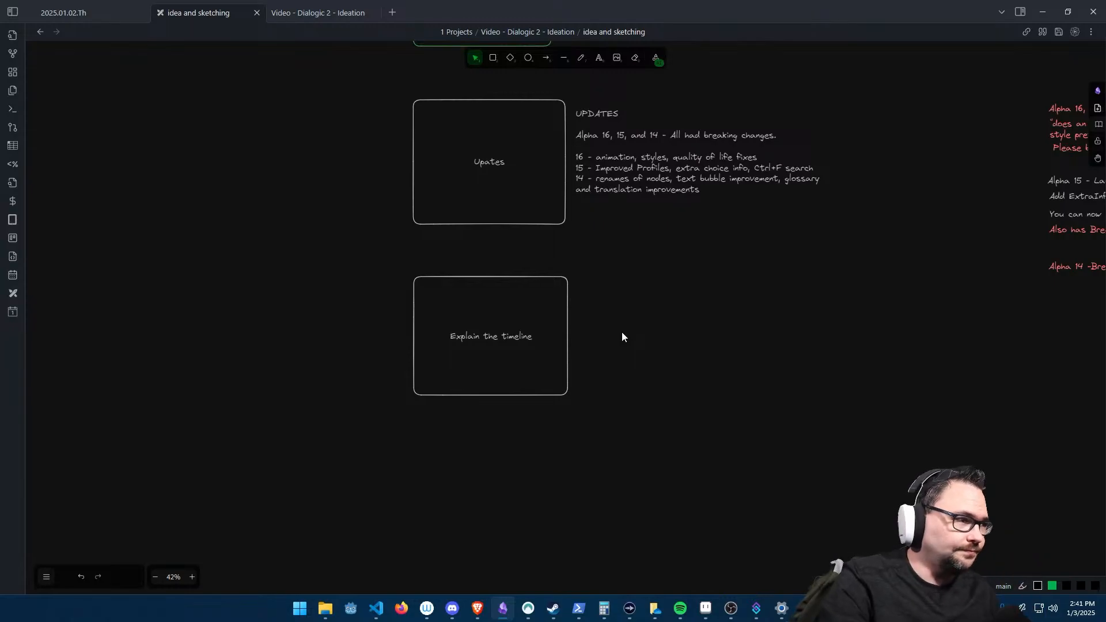
left_click(565, 288)
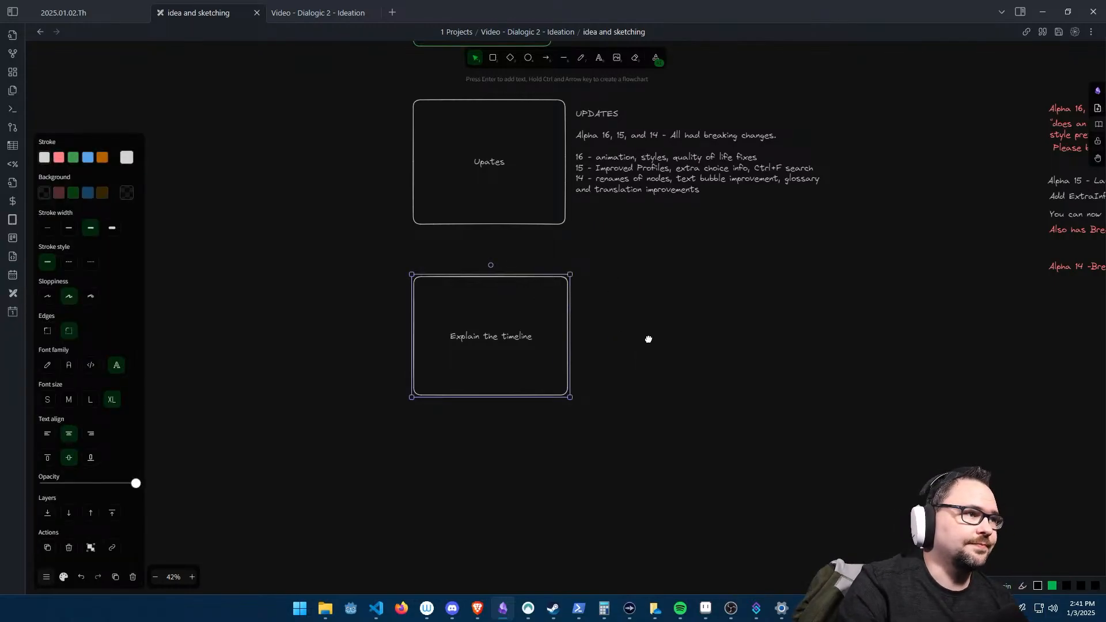
middle_click_drag(648, 339, 560, 340)
left_click(560, 340)
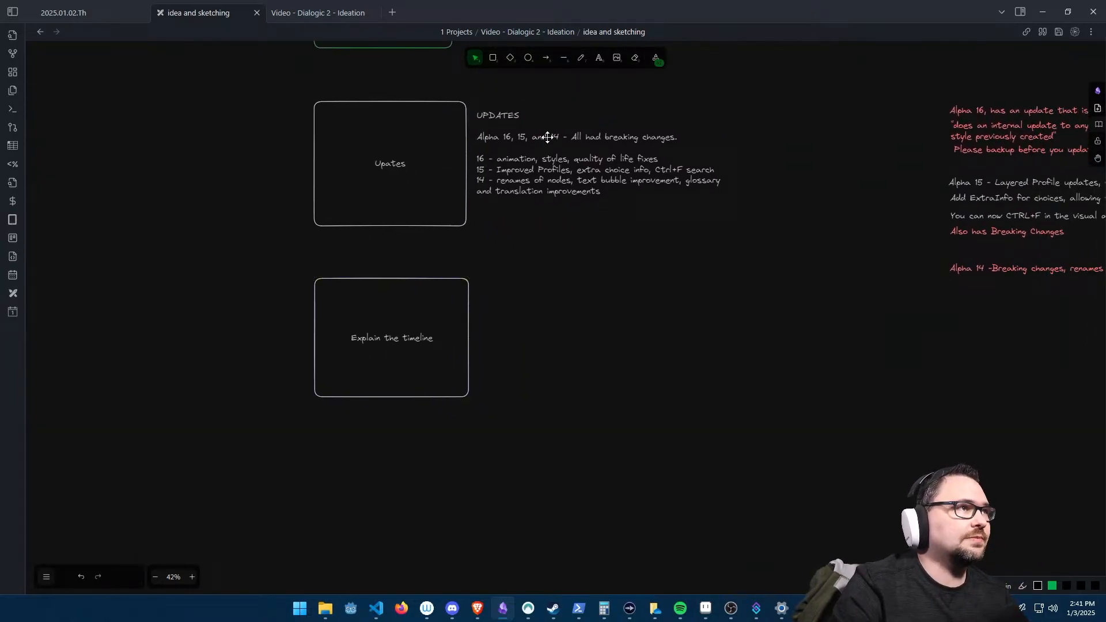
left_click(490, 61)
left_click_drag(550, 278, 563, 490)
left_click_drag(558, 437, 524, 440)
- Add the note "Timeline runs through to completion, everytime." beside the top of the vertical bar, leaving a small gap
key("t")
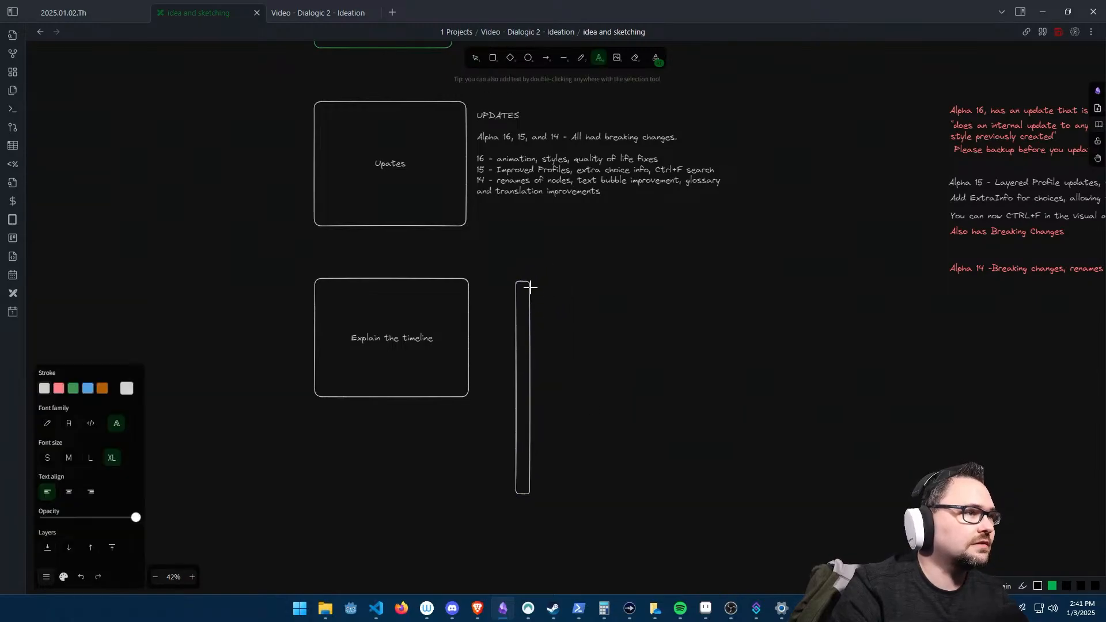
left_click(530, 287)
type("Timelin")
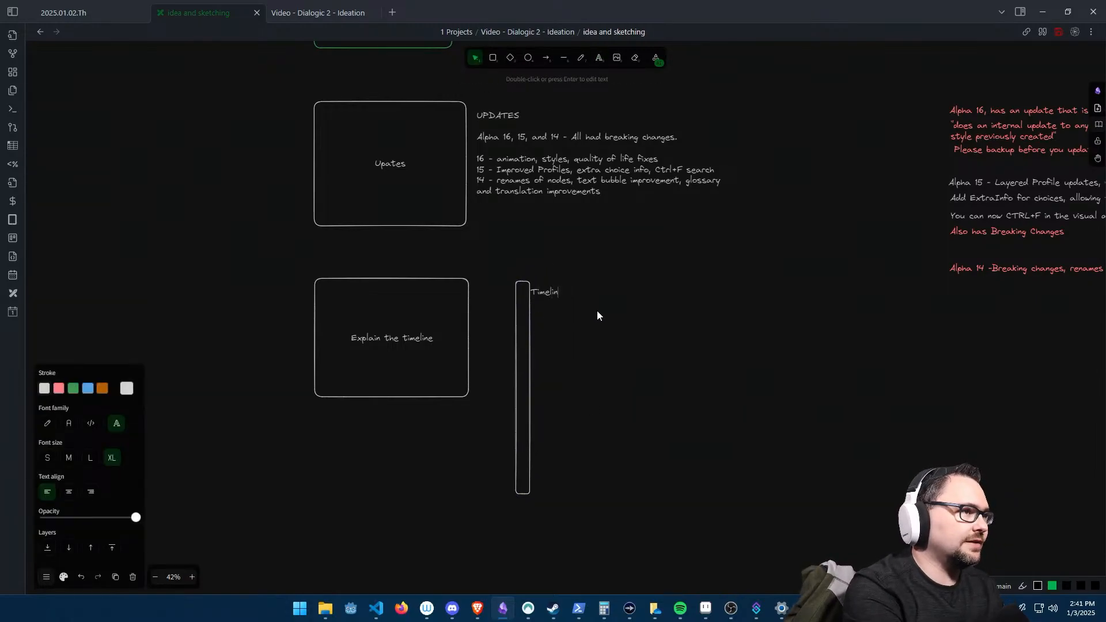
type("e runs through t")
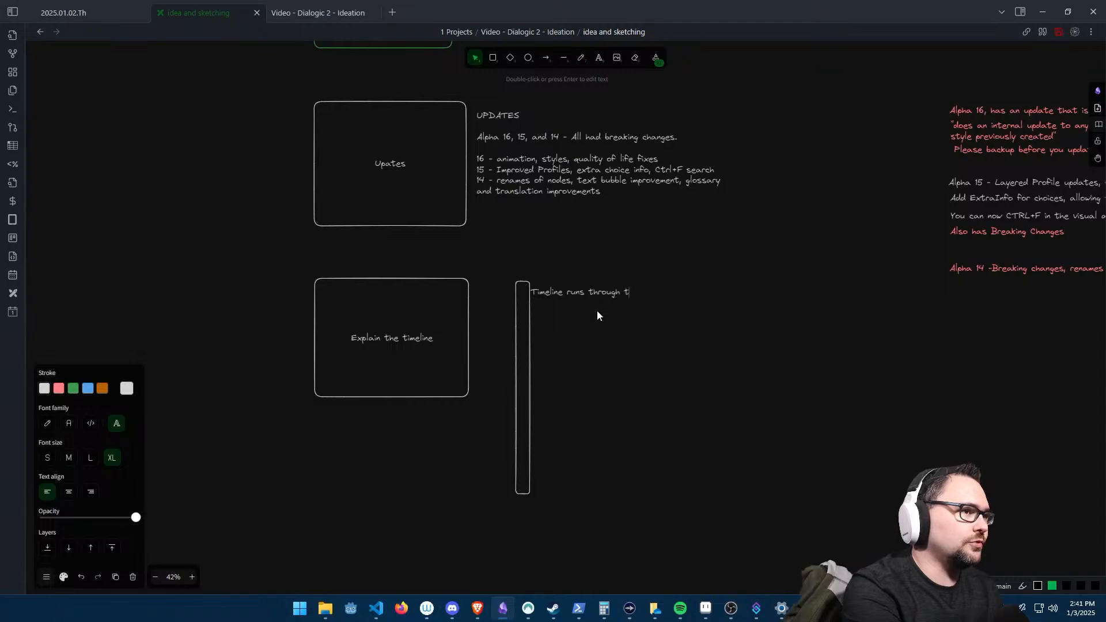
type("o completion, everytime")
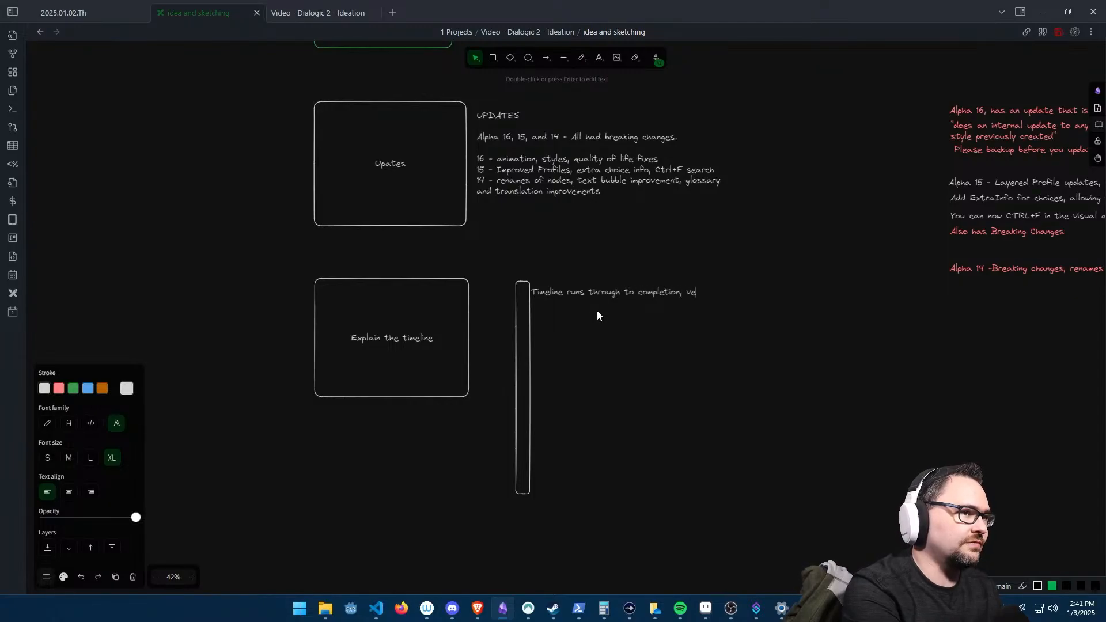
type(".")
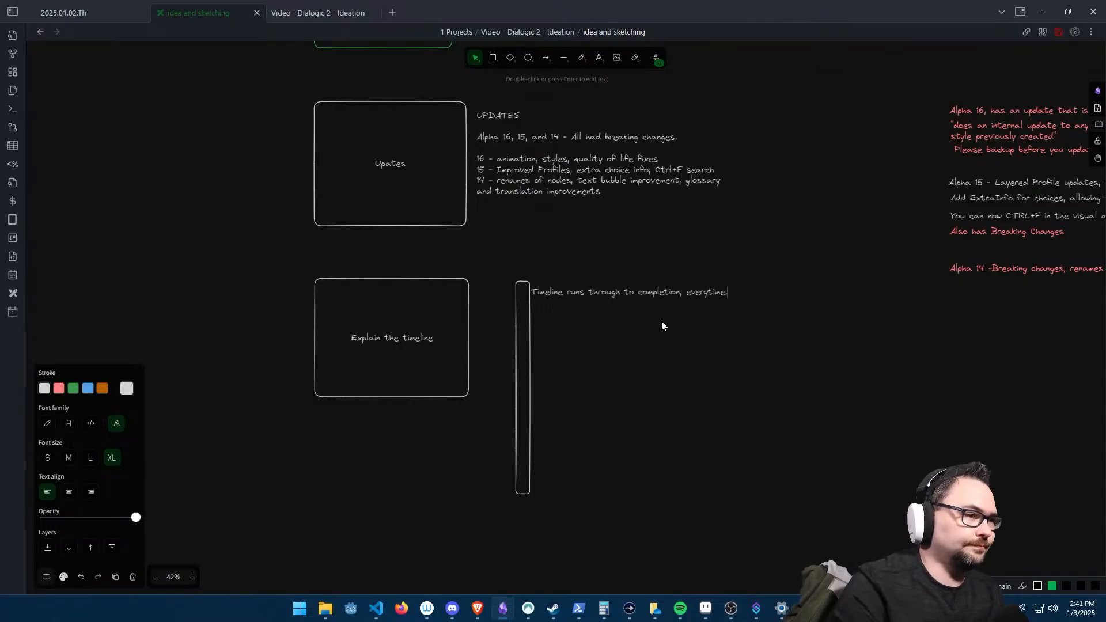
left_click(709, 321)
left_click_drag(640, 295, 659, 296)
left_click(495, 337)
- Add a second note under the first one reading "There is no pausing, or waiting for progression."
key("t")
left_click(544, 318)
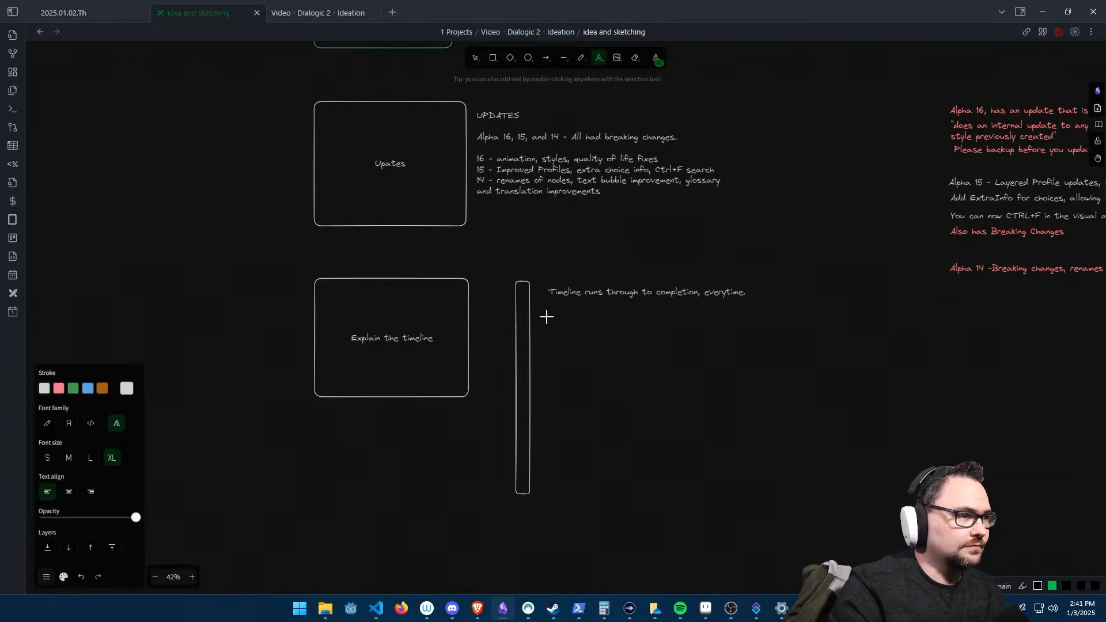
type("There is no p")
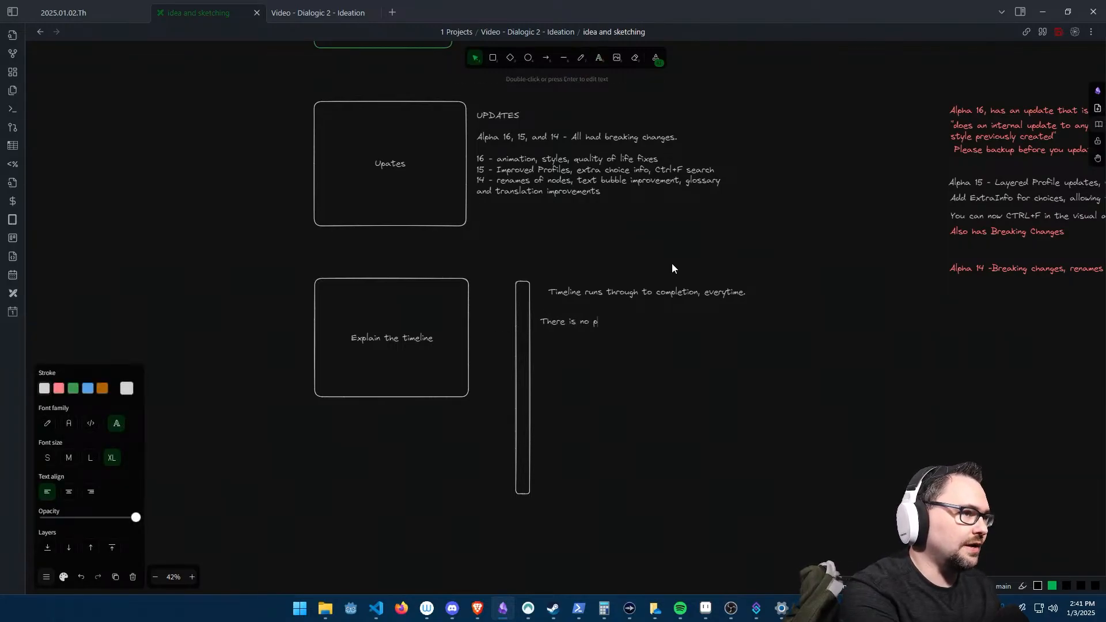
type("ausing, or waitin")
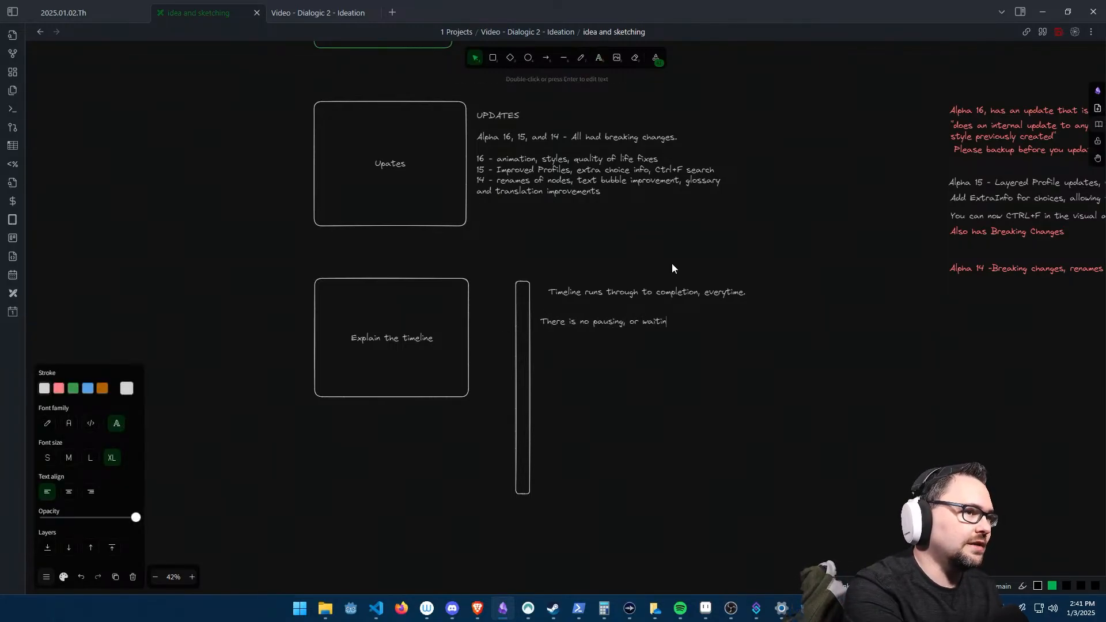
type("g for progression. ")
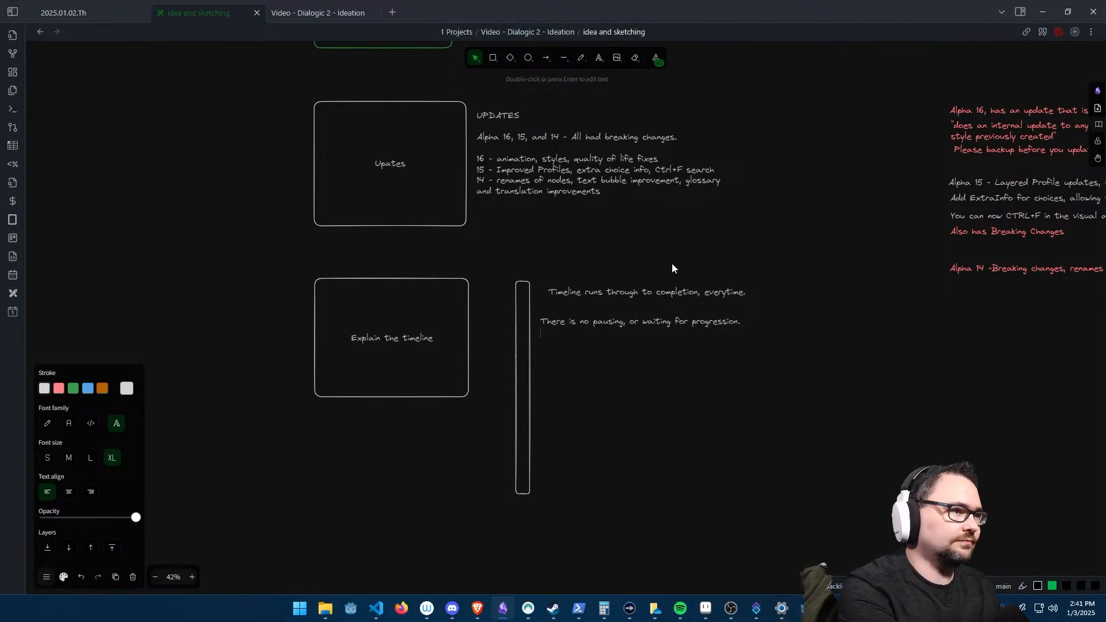
- Continue the second note with "Treat the Timeline as just a giant function that runs once you call." across two lines
type("Treat the Ti")
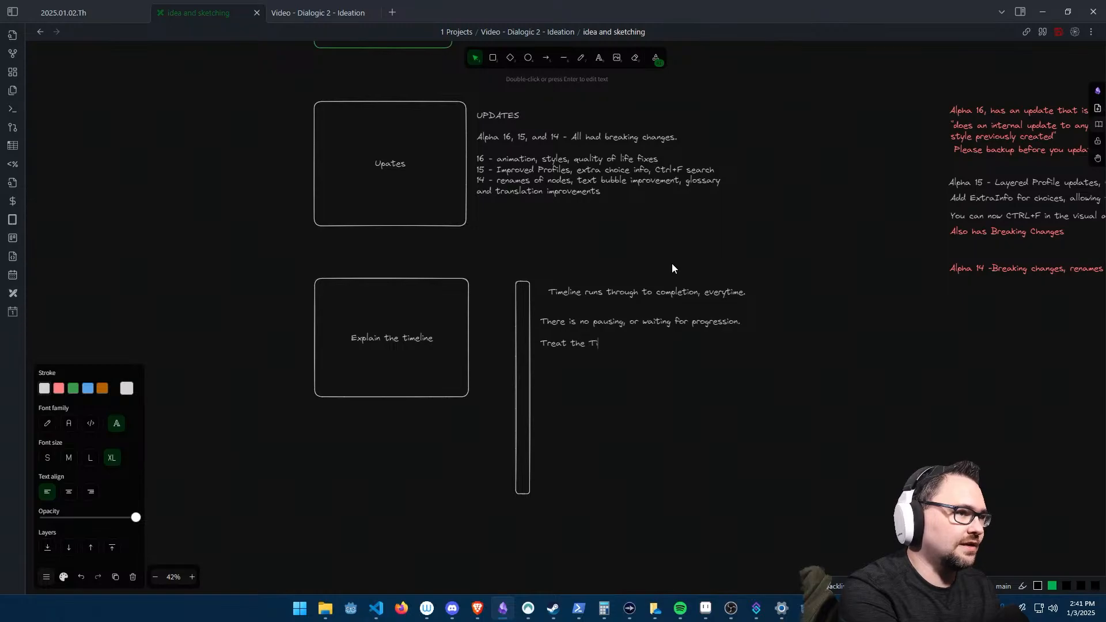
type("meline as just a ")
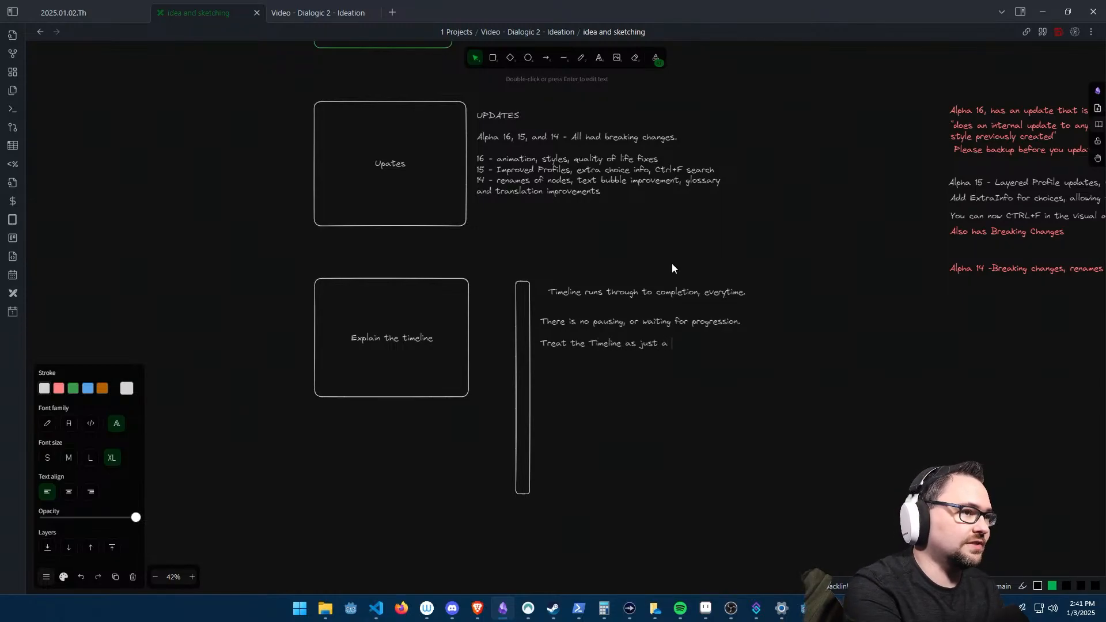
type("giant funcvtio")
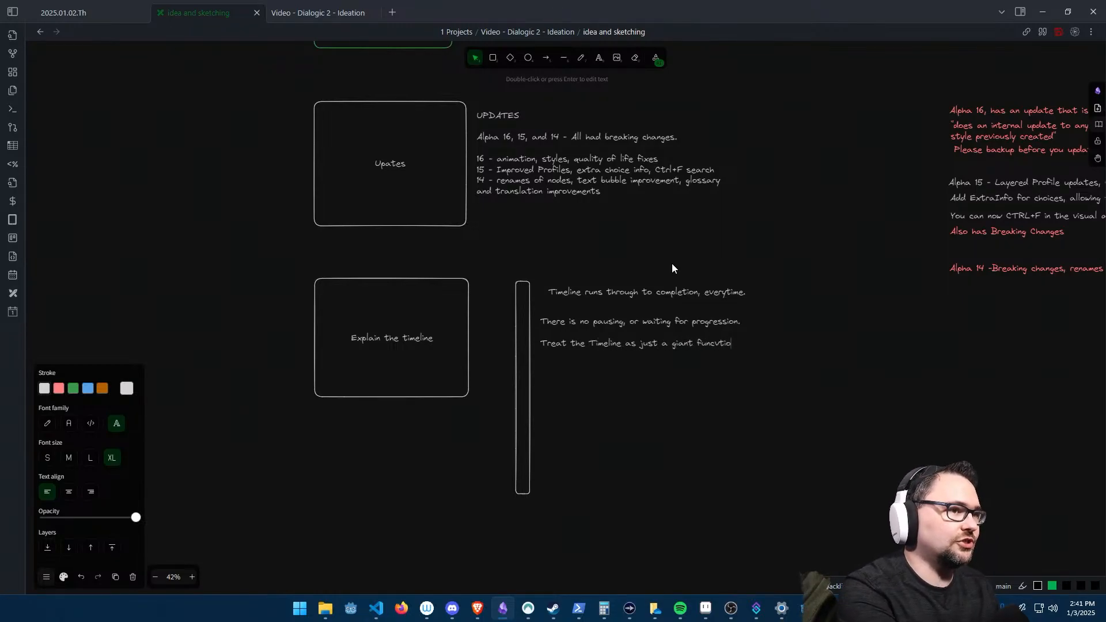
key("BackSpace")
key("BackSpace")
key("BackSpace")
key("BackSpace")
type("tion that run")
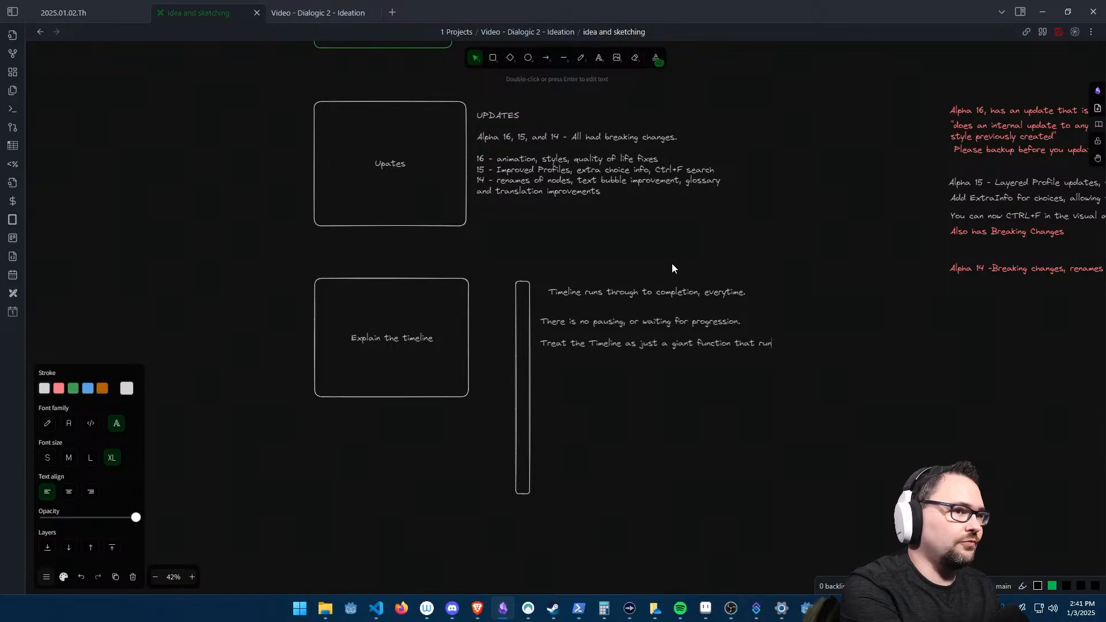
type("s")
key("Return")
type("ocn")
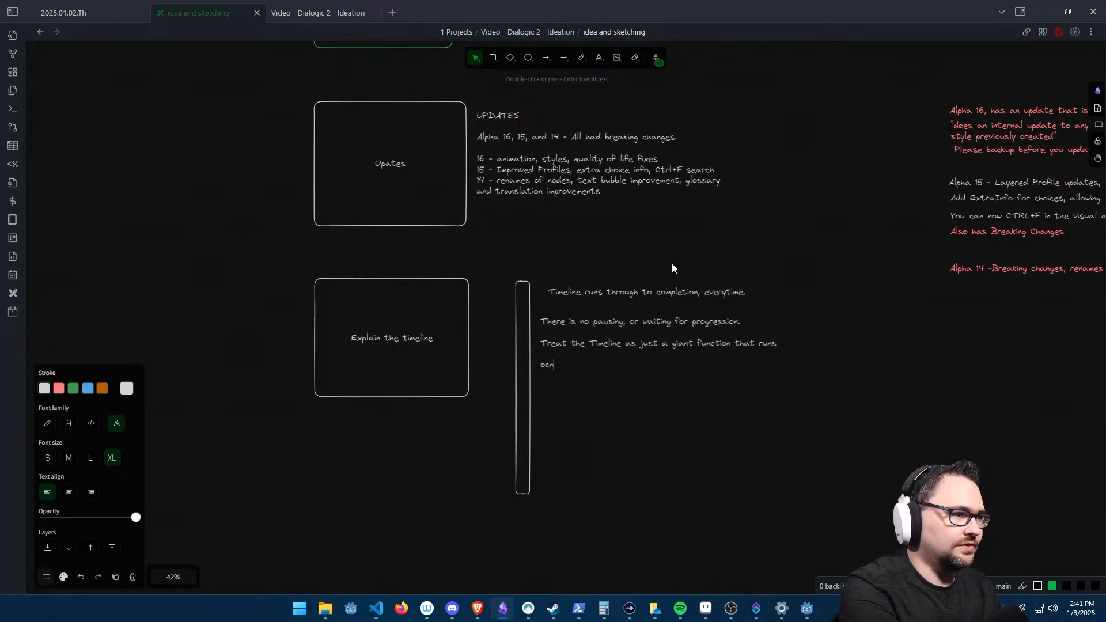
key("BackSpace")
key("BackSpace")
key("BackSpace")
type("once you call.")
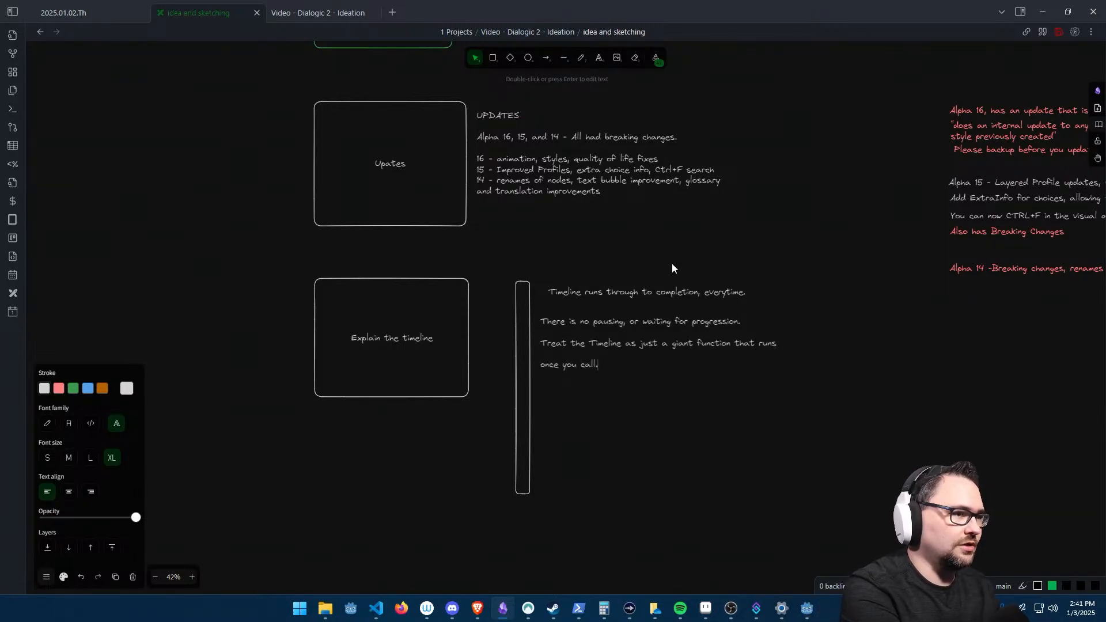
- Append "Dialogic.play" to the end of the second note and finish editing it
type(" Dialo")
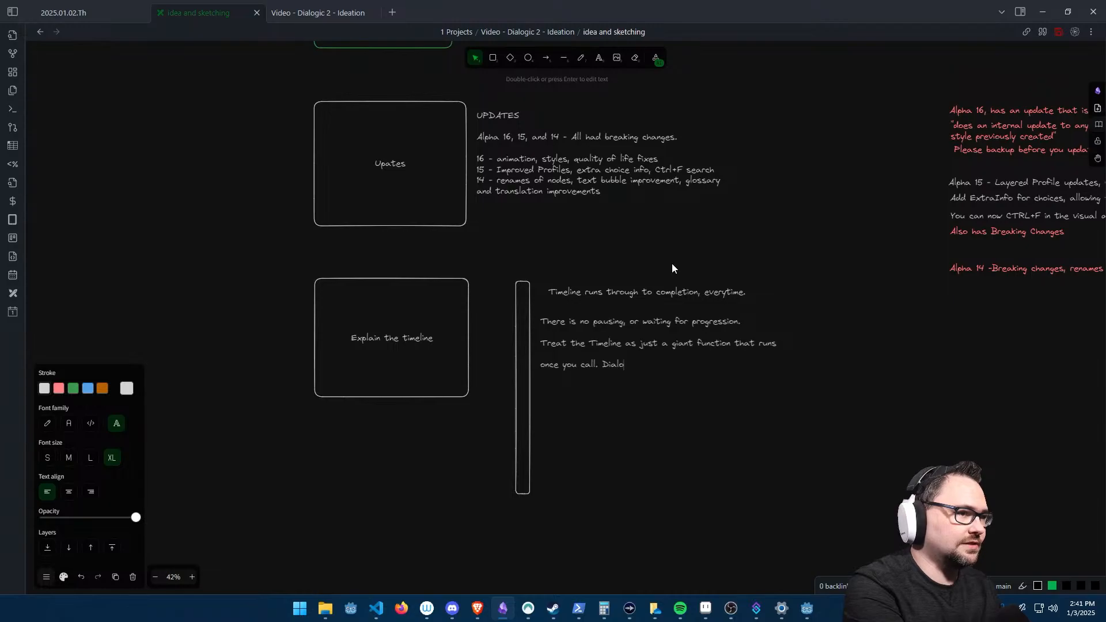
type("gic.")
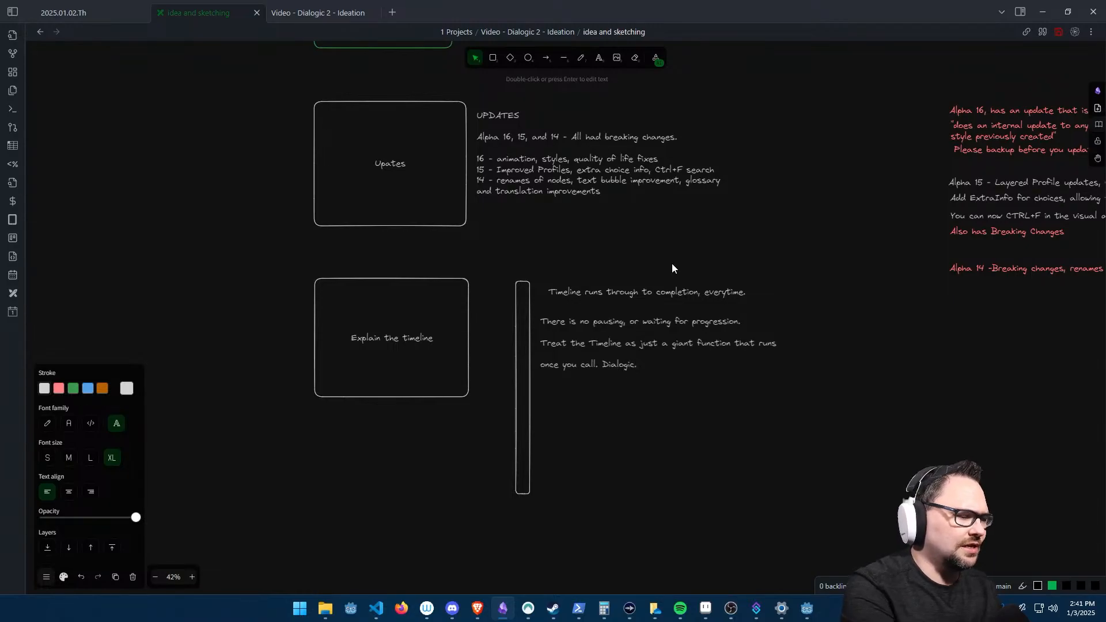
type("play")
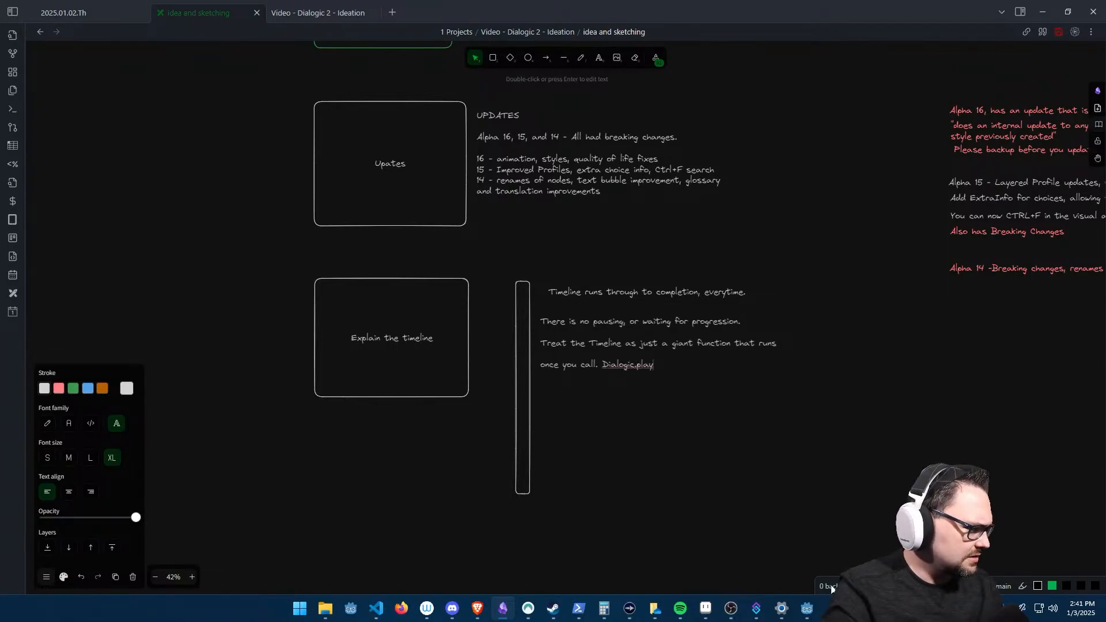
key("Escape")
- Switch to Godot Engine, save the modified player.gd script, and check the Dialogic call in blue_knight.gd
left_click(806, 608)
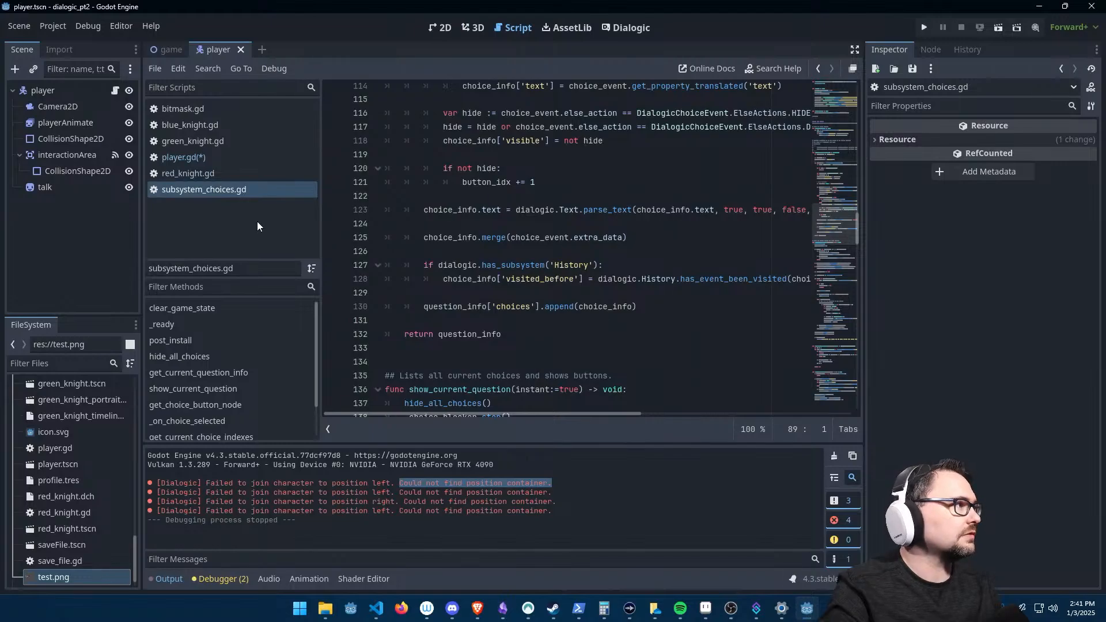
left_click(183, 163)
key("ctrl+s")
left_click(186, 128)
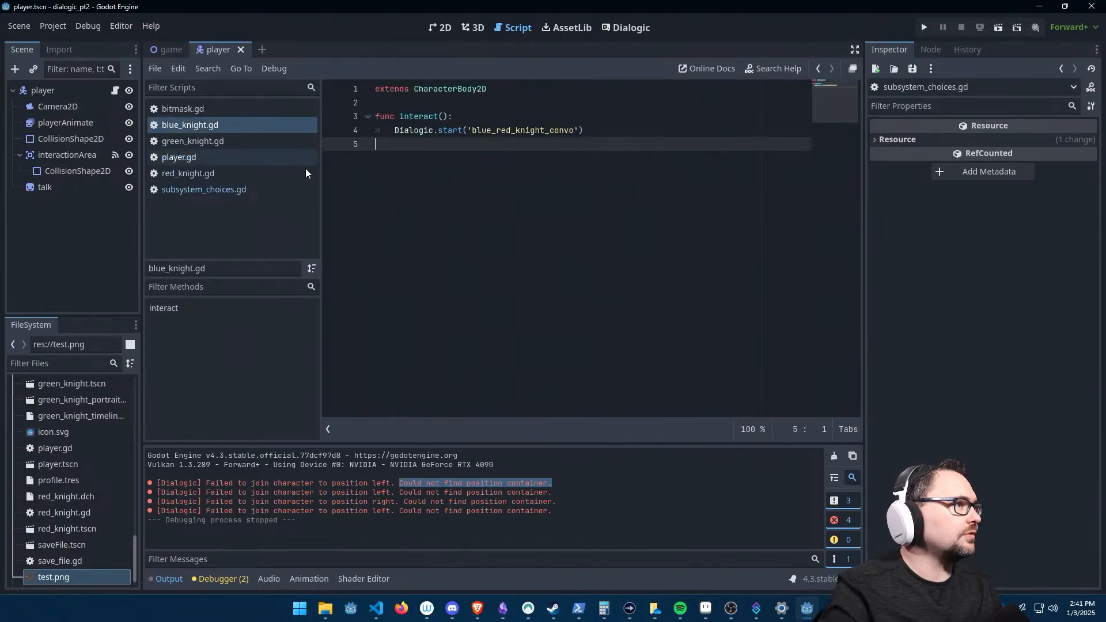
left_click_drag(394, 135, 435, 132)
left_click(457, 131)
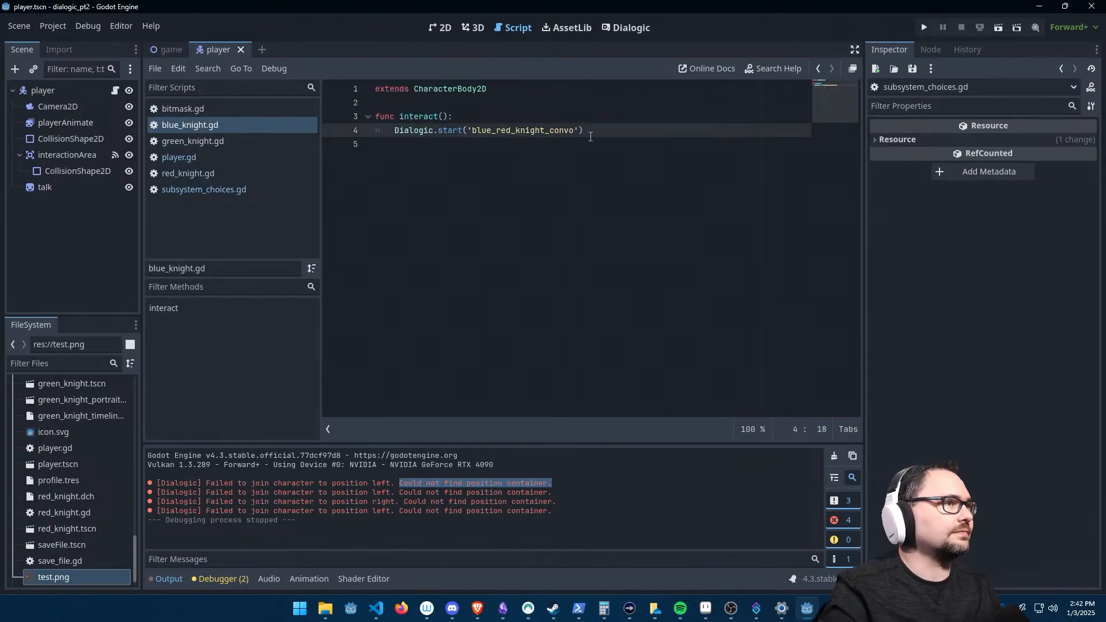
- Switch back to the Excalidraw sketch in Obsidian, change the second note's ending to Dialogic.start("timeline"), and line the first note up above it
key("alt+Tab")
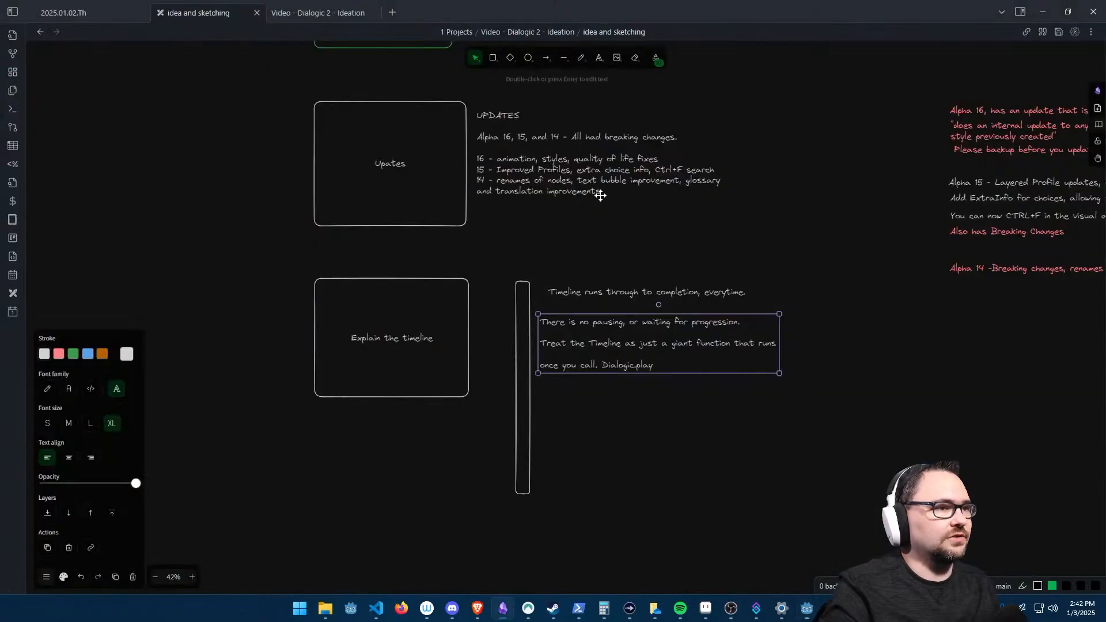
double_click(654, 365)
left_click(712, 369)
key("ctrl+BackSpace")
type("st")
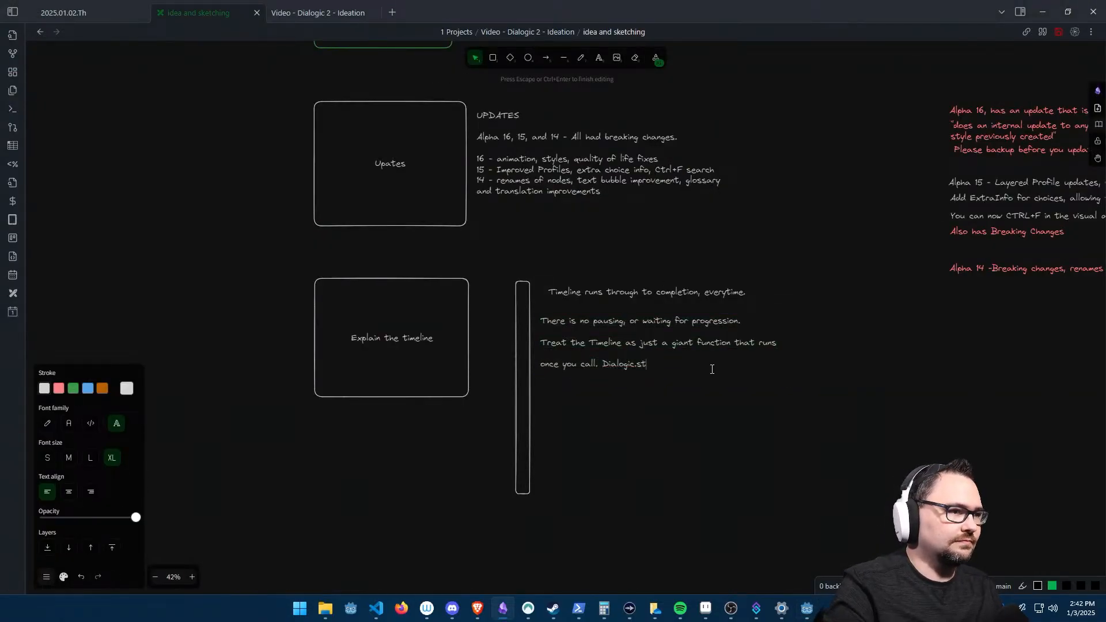
type("art(\"tium")
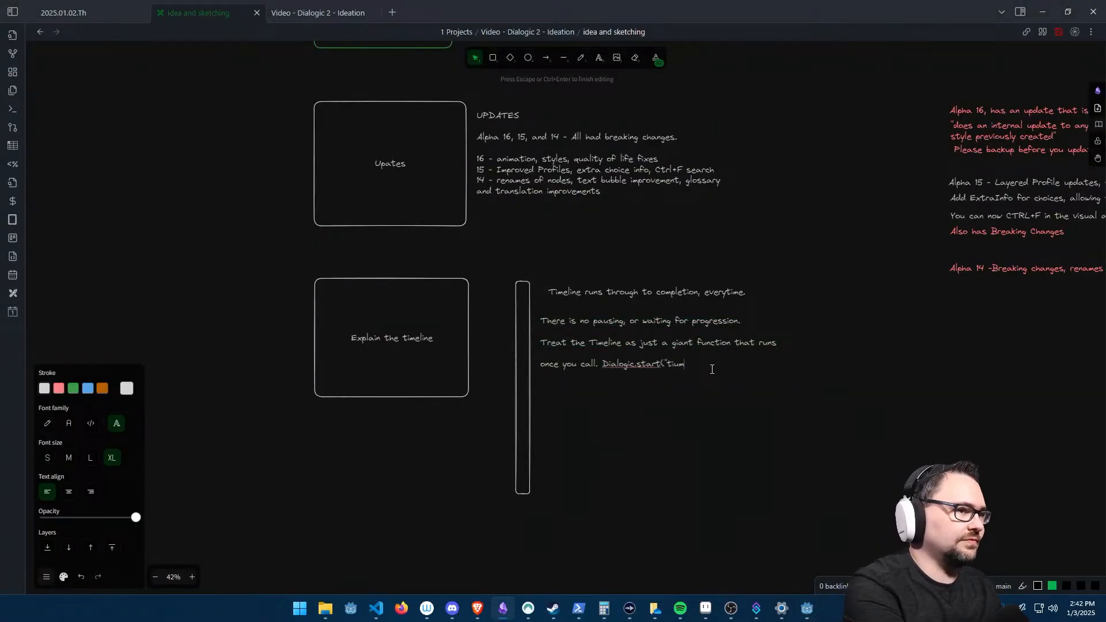
key("BackSpace")
key("BackSpace")
type("meline\")")
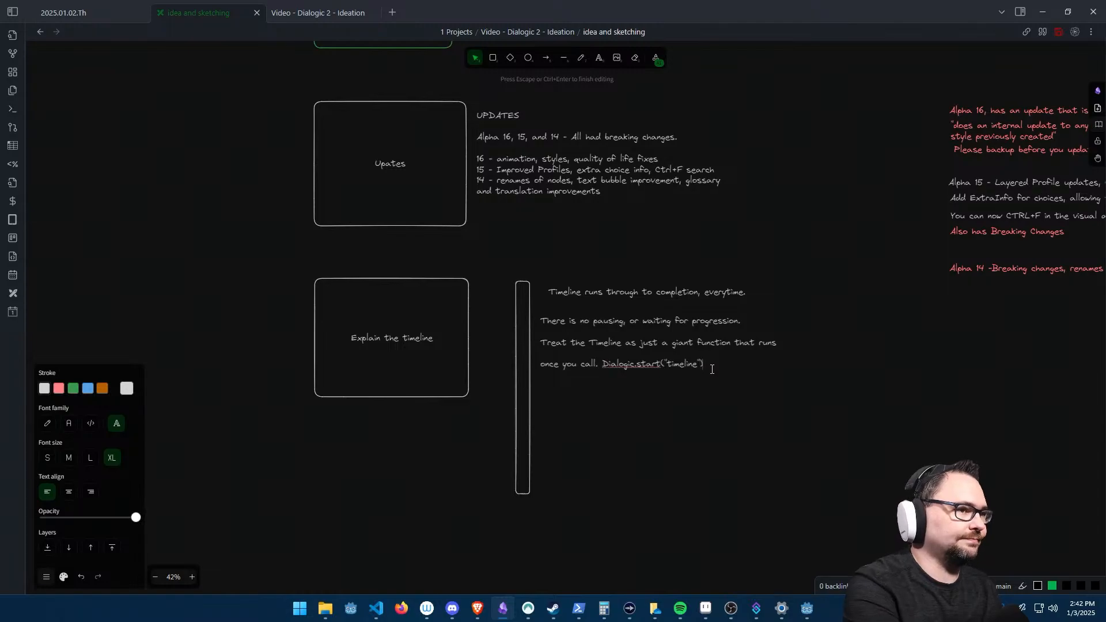
key("Escape")
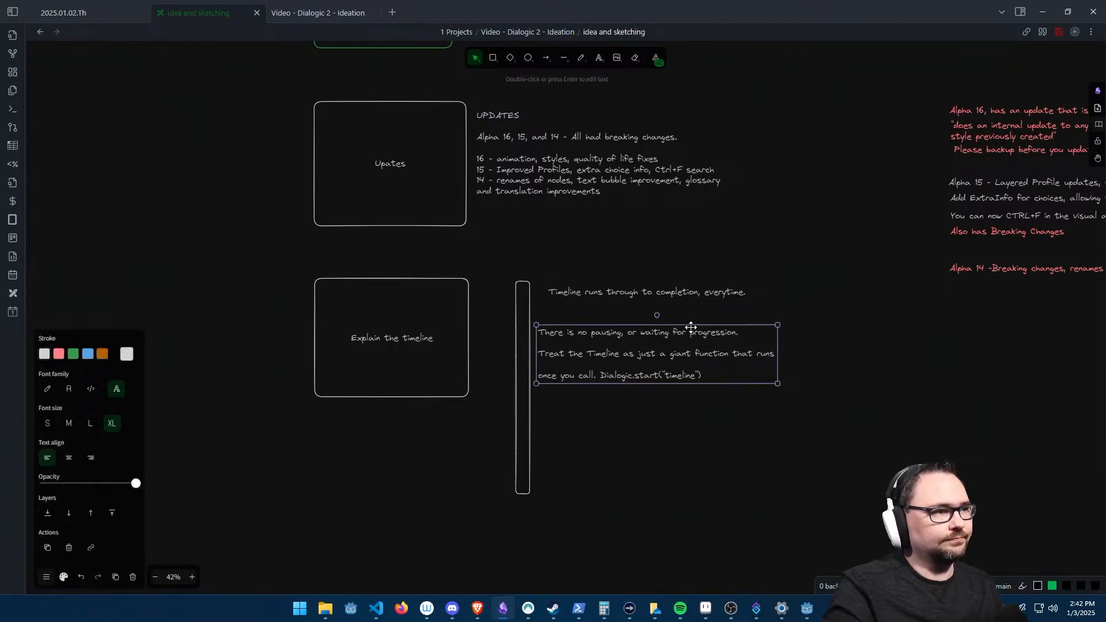
left_click_drag(676, 298, 663, 304)
left_click(640, 429)
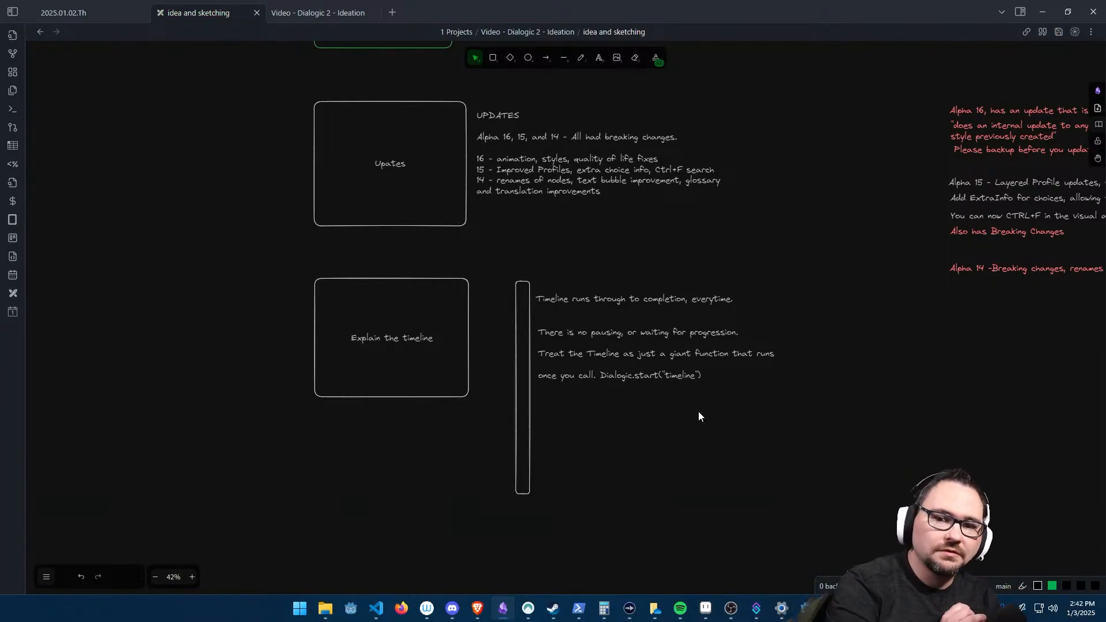
- Add a third note below the second one beginning "Instead of figuring out how we can have it mid"
key("t")
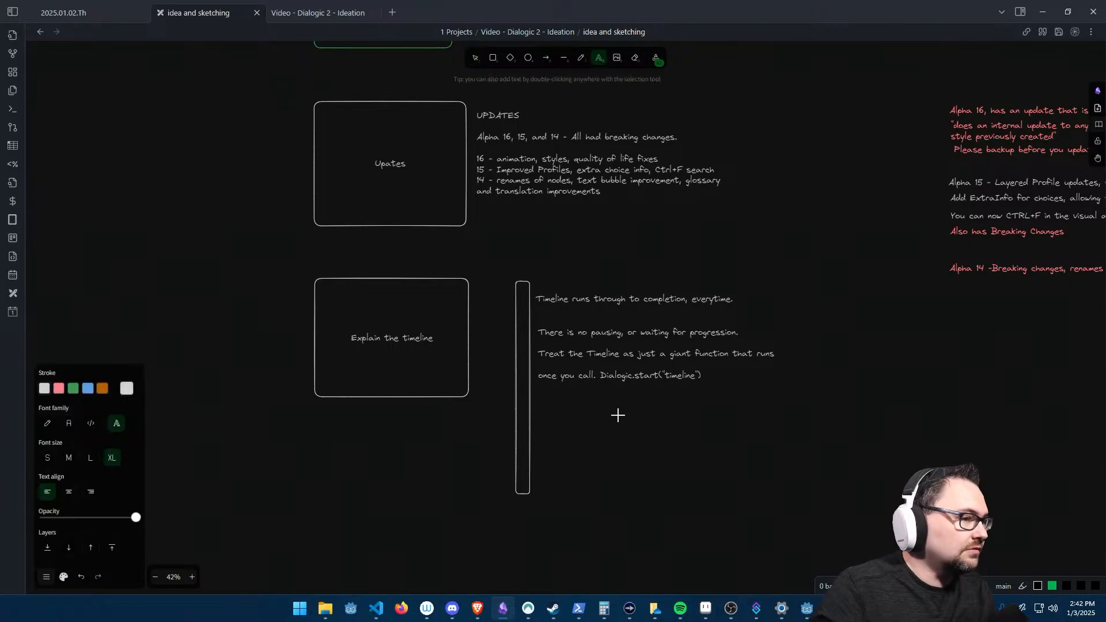
left_click(557, 414)
type("Instea")
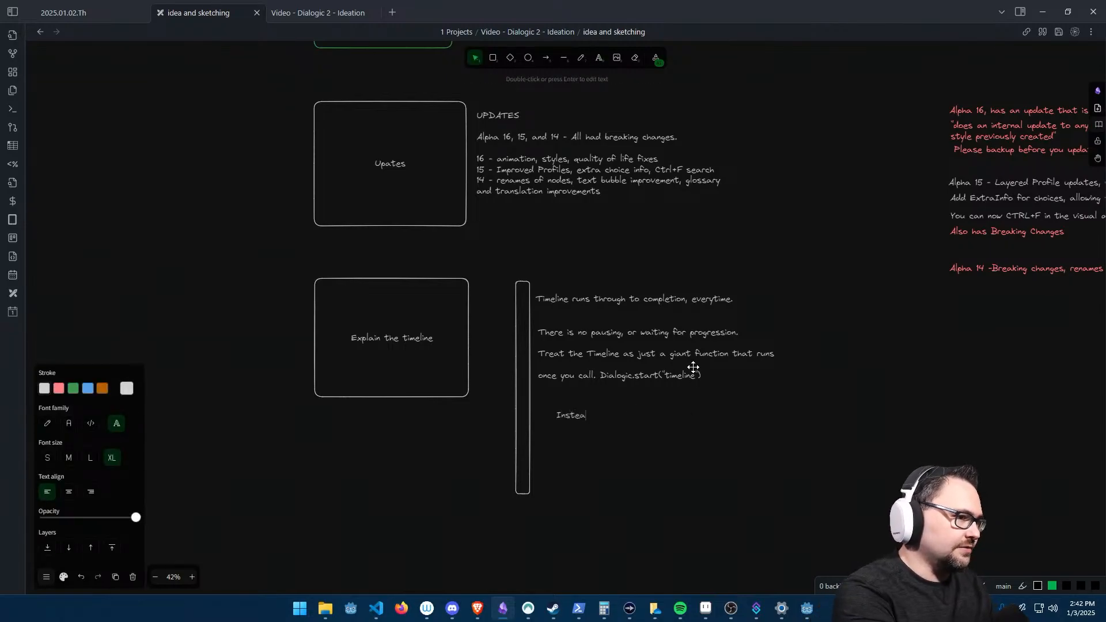
type("d of figuring out ")
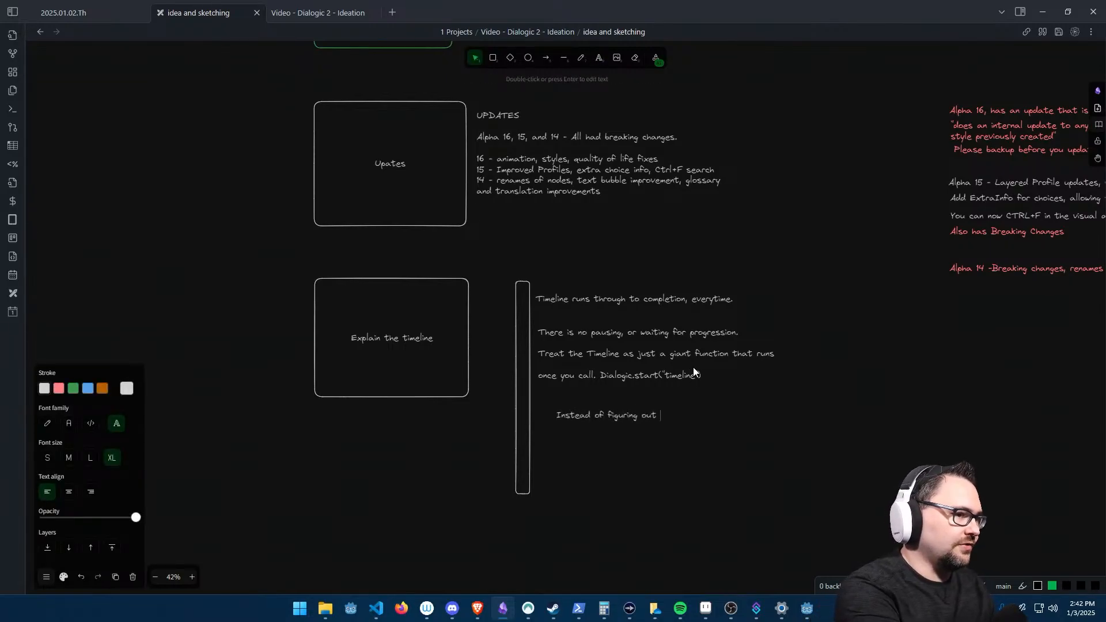
type("how we can")
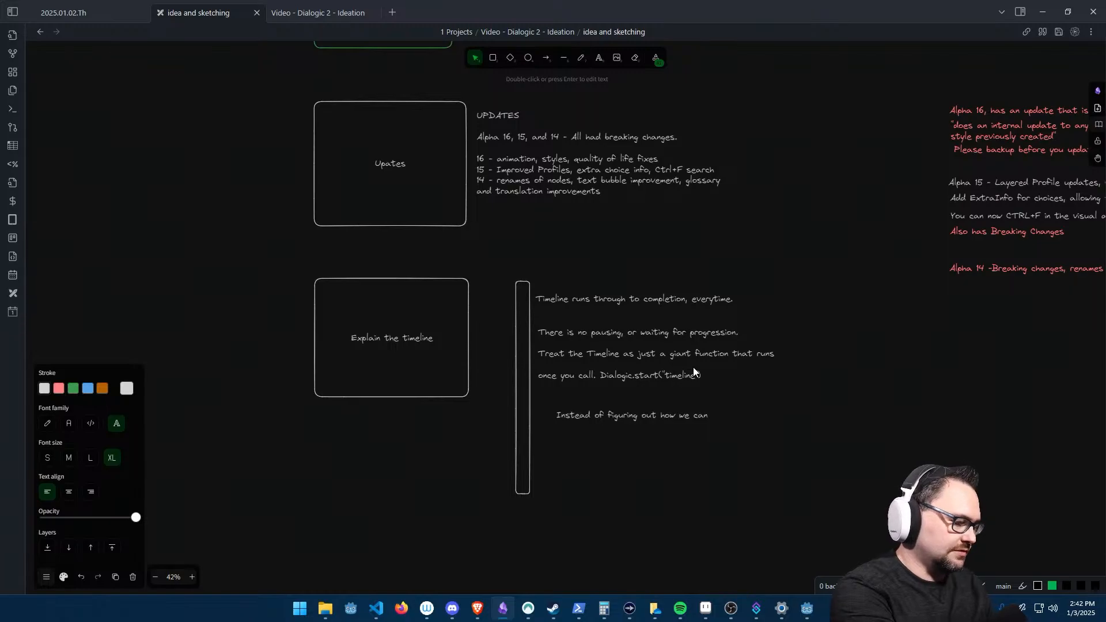
type(" have it stop a")
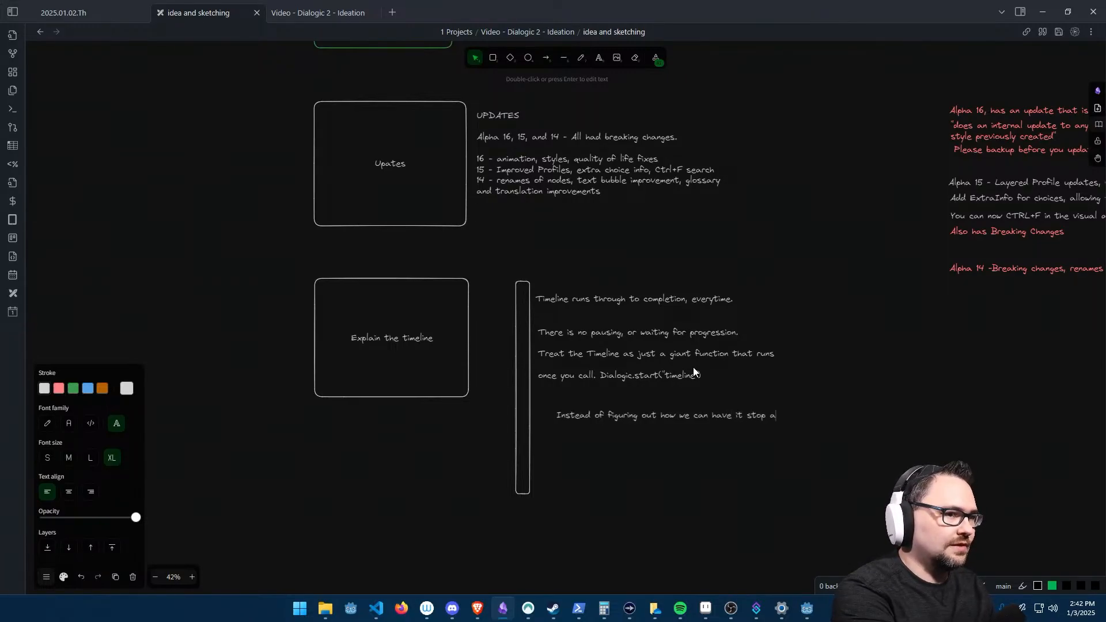
key("BackSpace")
key("BackSpace")
key("BackSpace")
key("BackSpace")
key("BackSpace")
key("BackSpace")
type("mid")
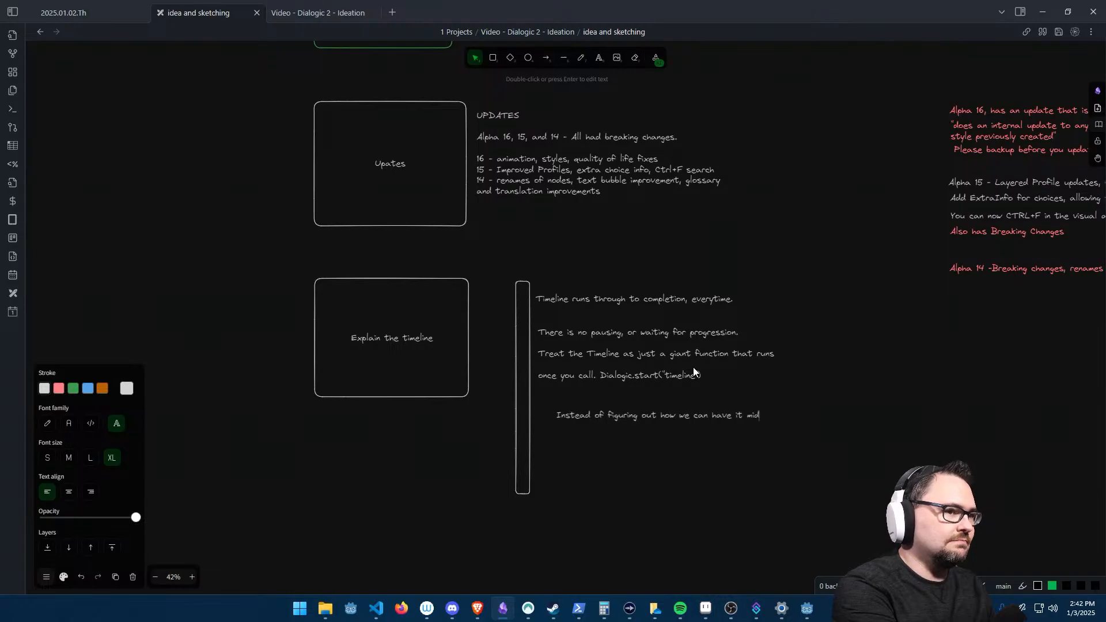
- Complete the third note with "way, we want to create functional conditions that change the progression."
type(" way, we want to ")
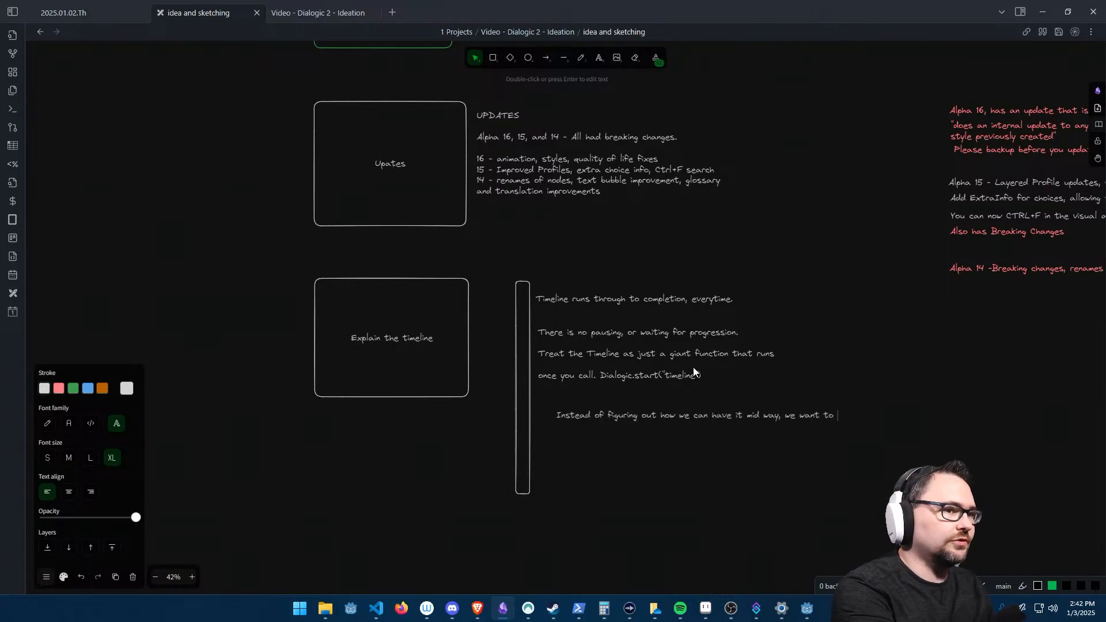
type("create ")
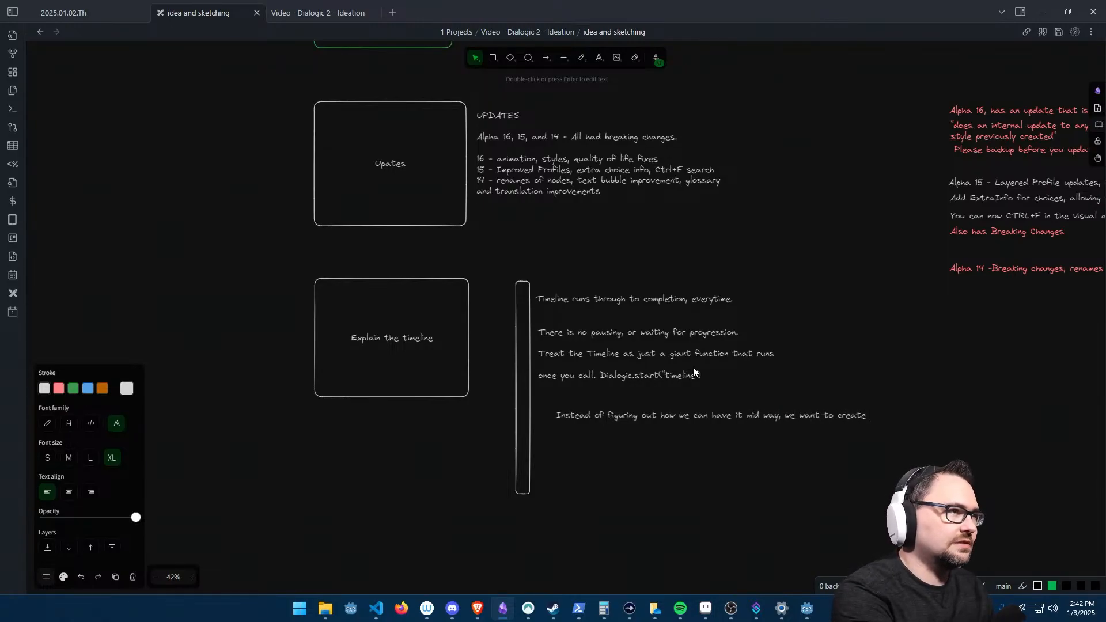
type("functional conditions")
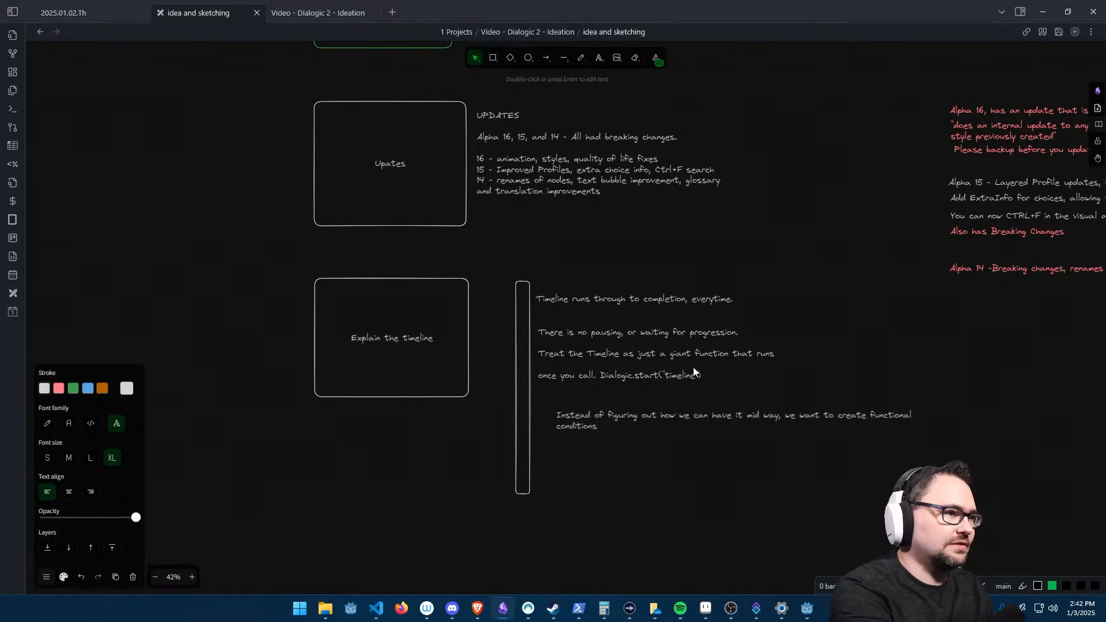
type(" that chan")
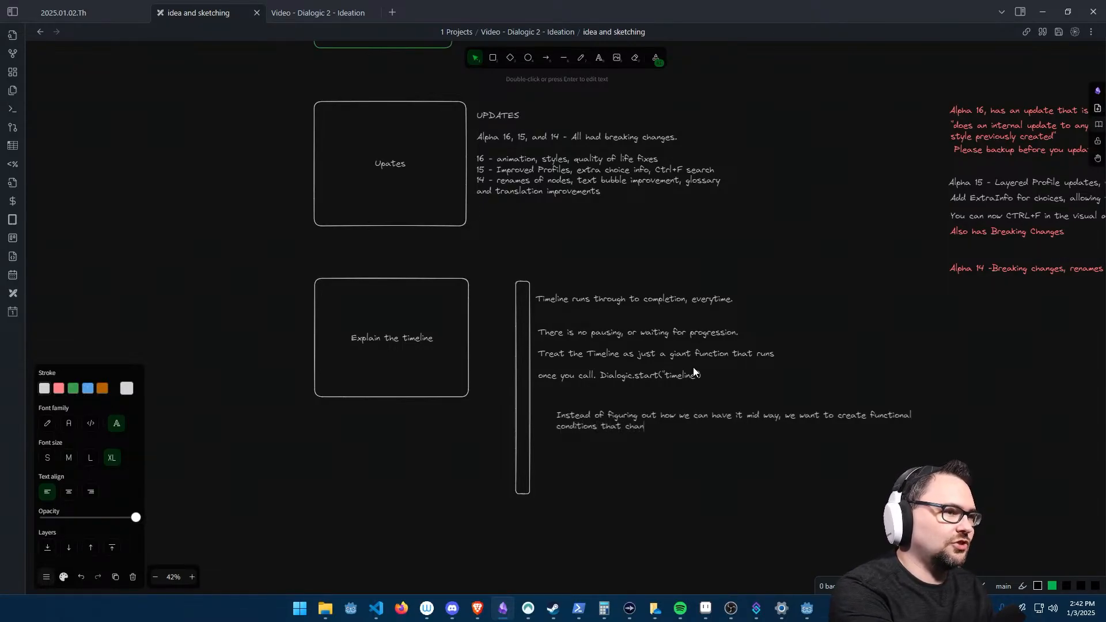
type("ge the")
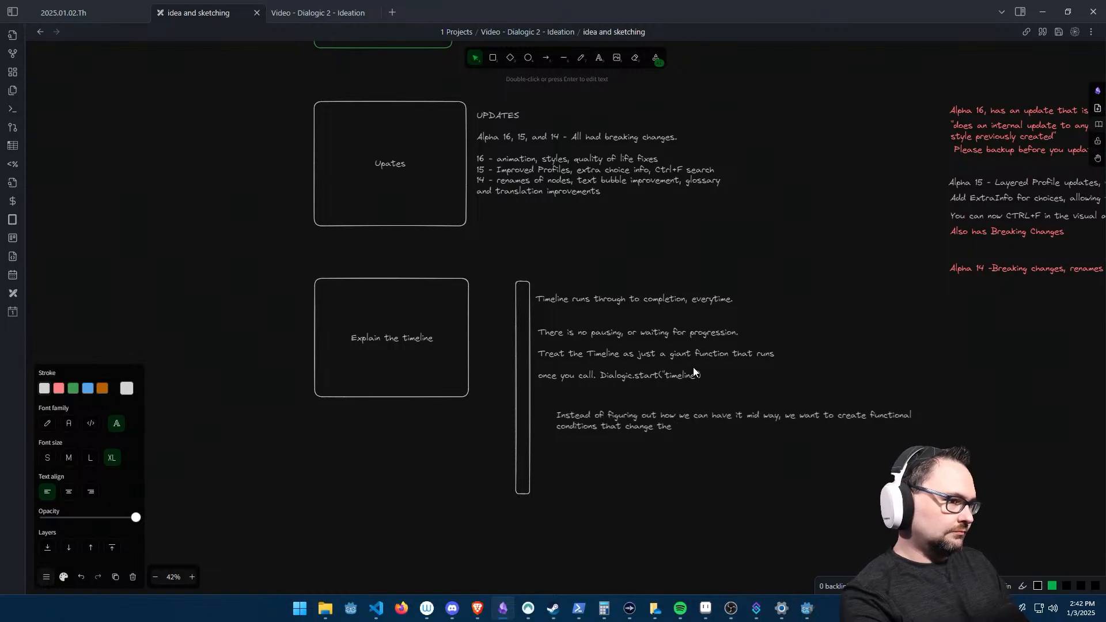
type("progressio")
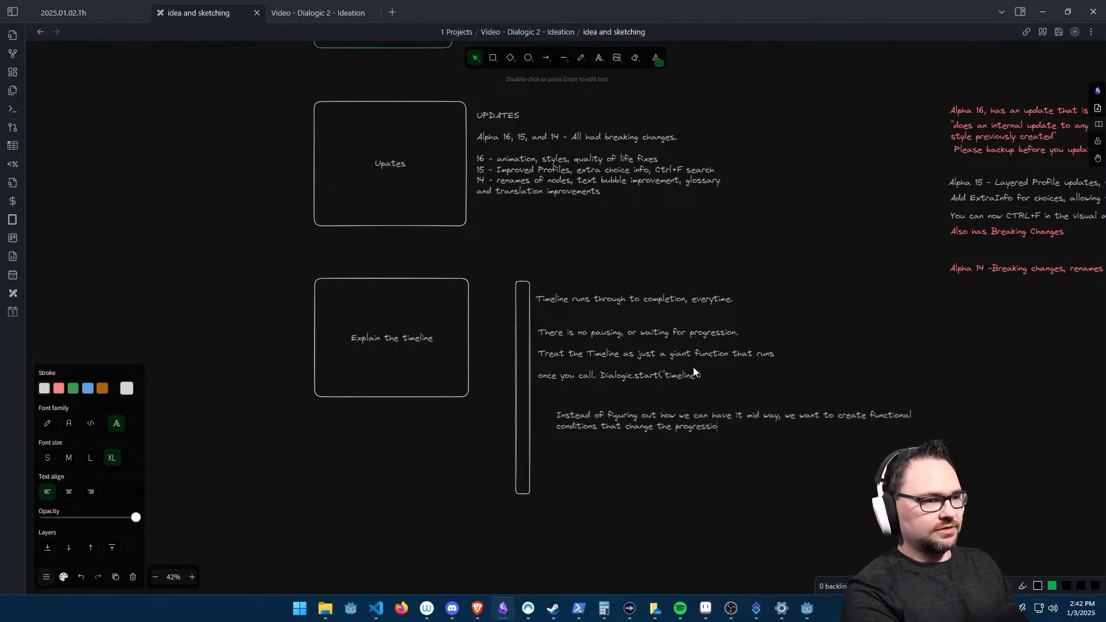
type("n.")
left_click(758, 387)
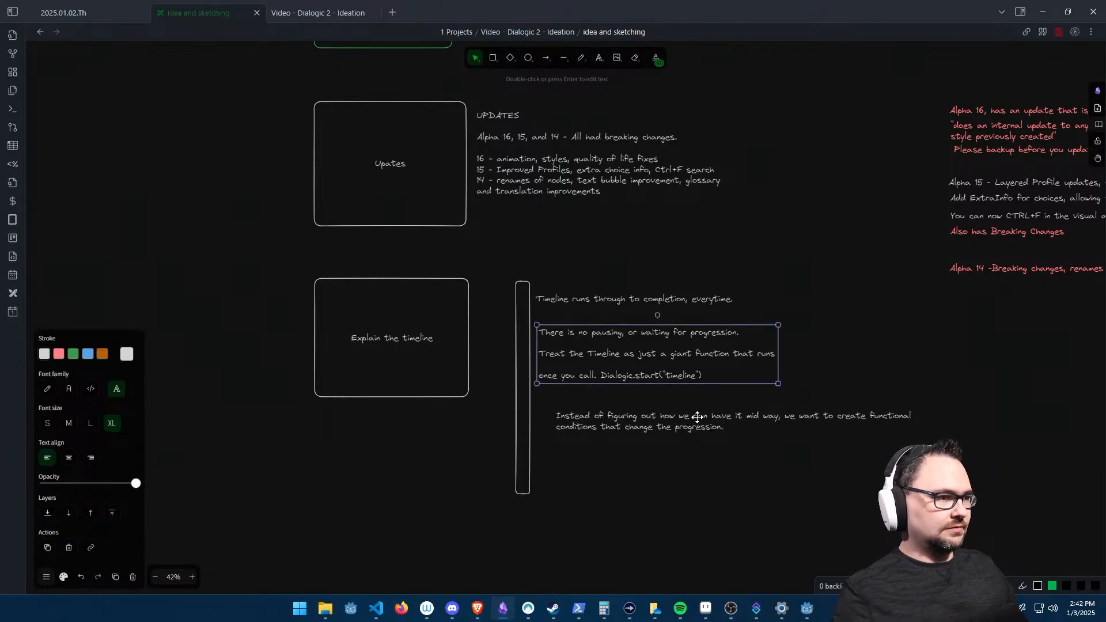
- Align the third note with the others and shift the vertical bar and all three notes up, closer to the "Explain the timeline" box
left_click_drag(697, 417, 681, 413)
left_click(552, 461)
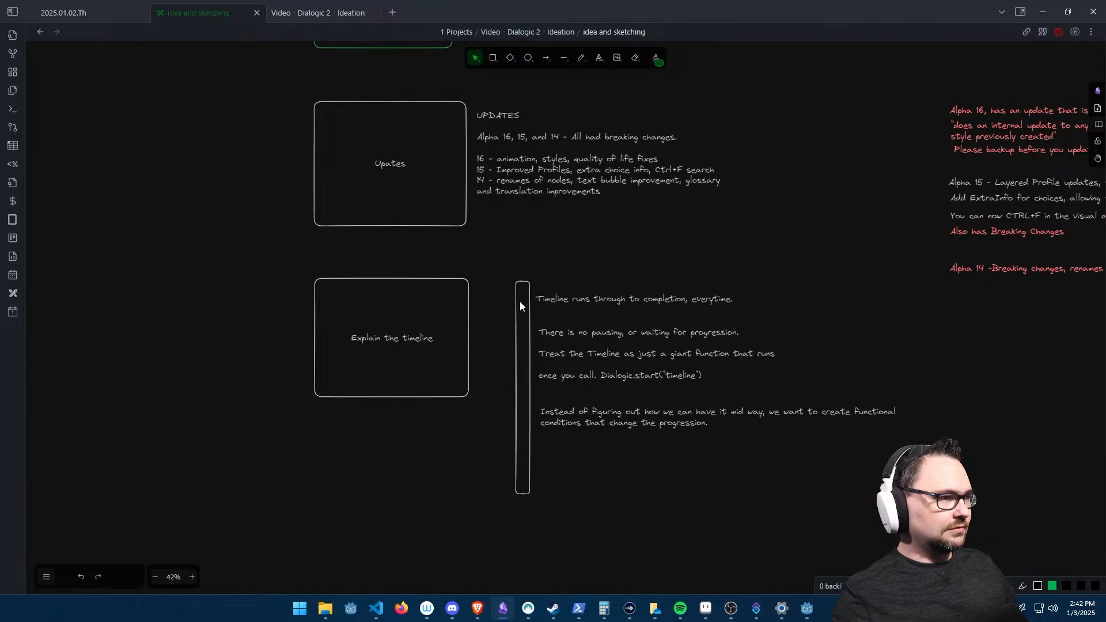
left_click_drag(499, 273, 781, 522)
left_click_drag(588, 352, 568, 325)
left_click(632, 426)
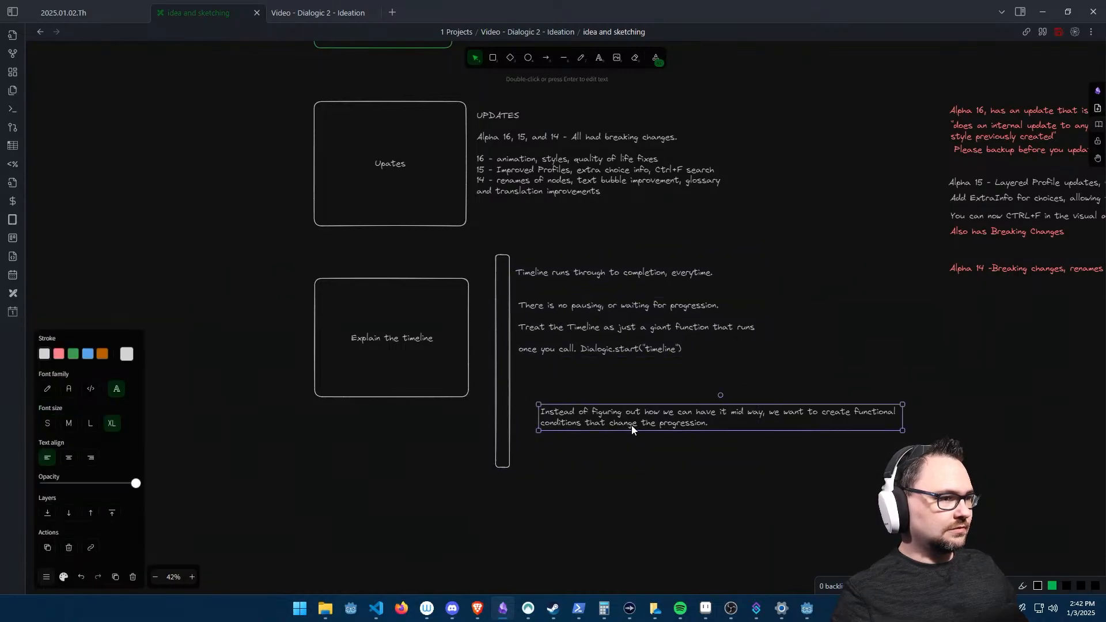
left_click_drag(741, 417, 720, 379)
left_click(650, 477)
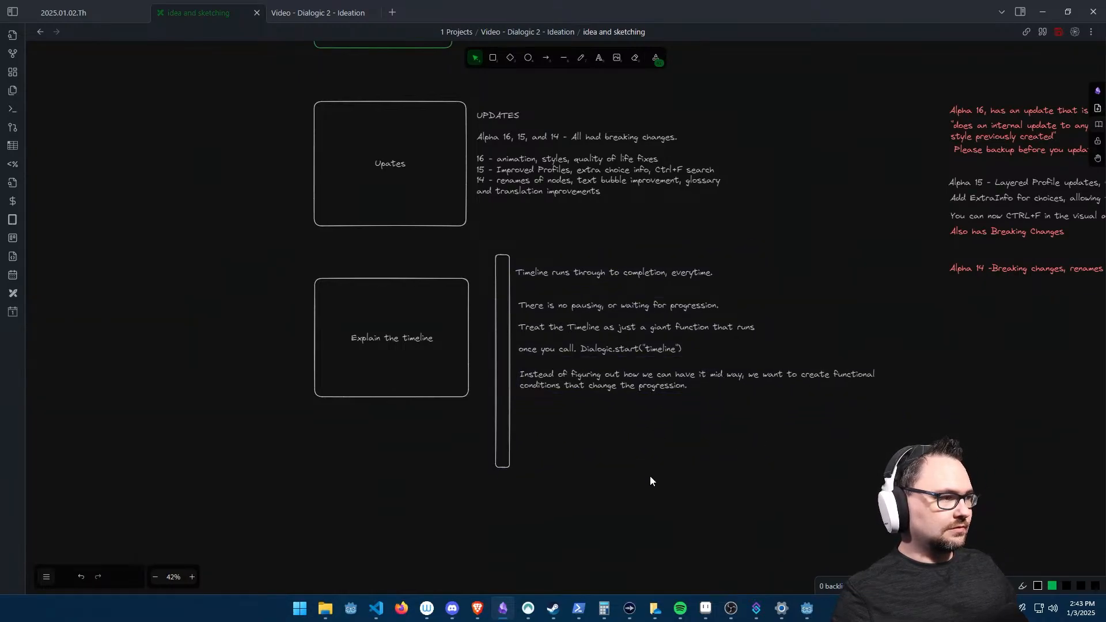
- Add a fourth note beside the lower end of the vertical bar reading "There are a few ways to do this...."
scroll(650, 480, "down", 3)
key("t")
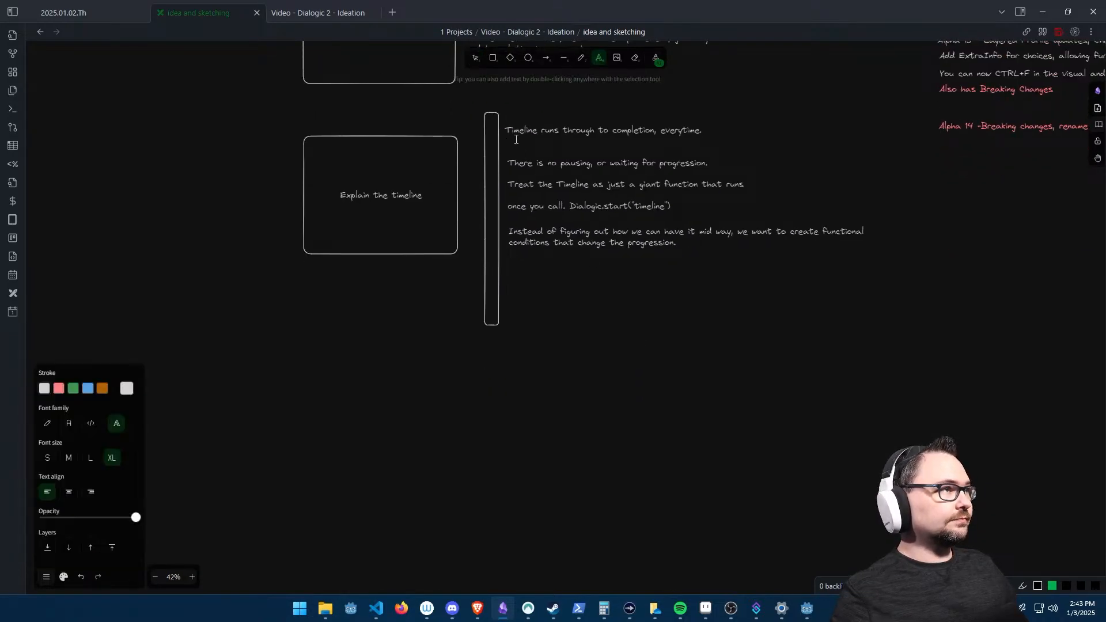
left_click(491, 67)
key("Escape")
key("t")
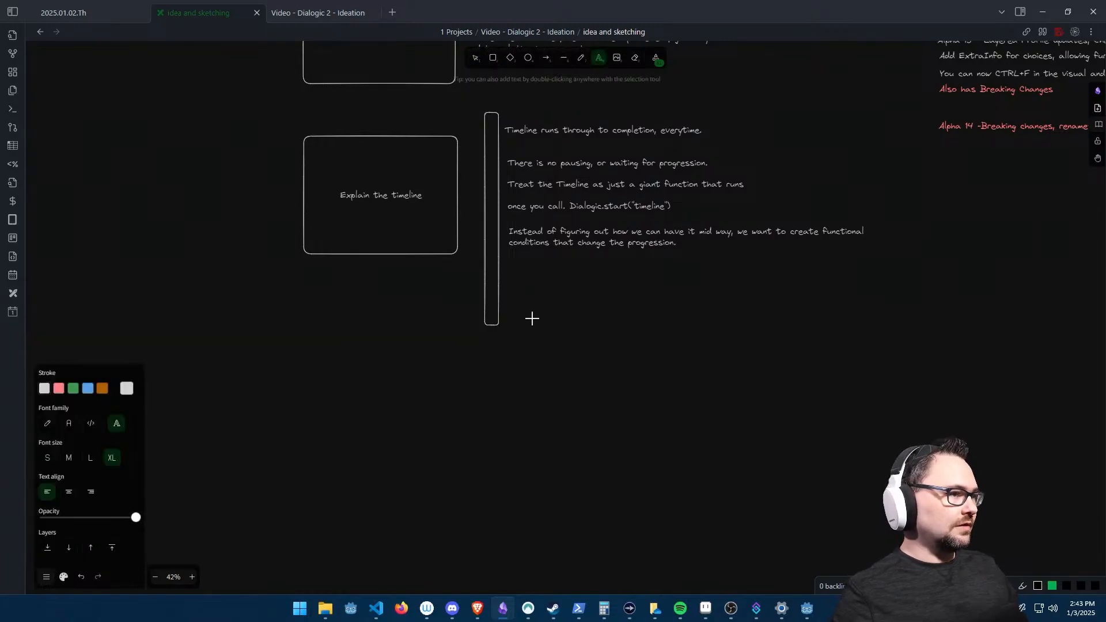
left_click(515, 300)
type("There are a ")
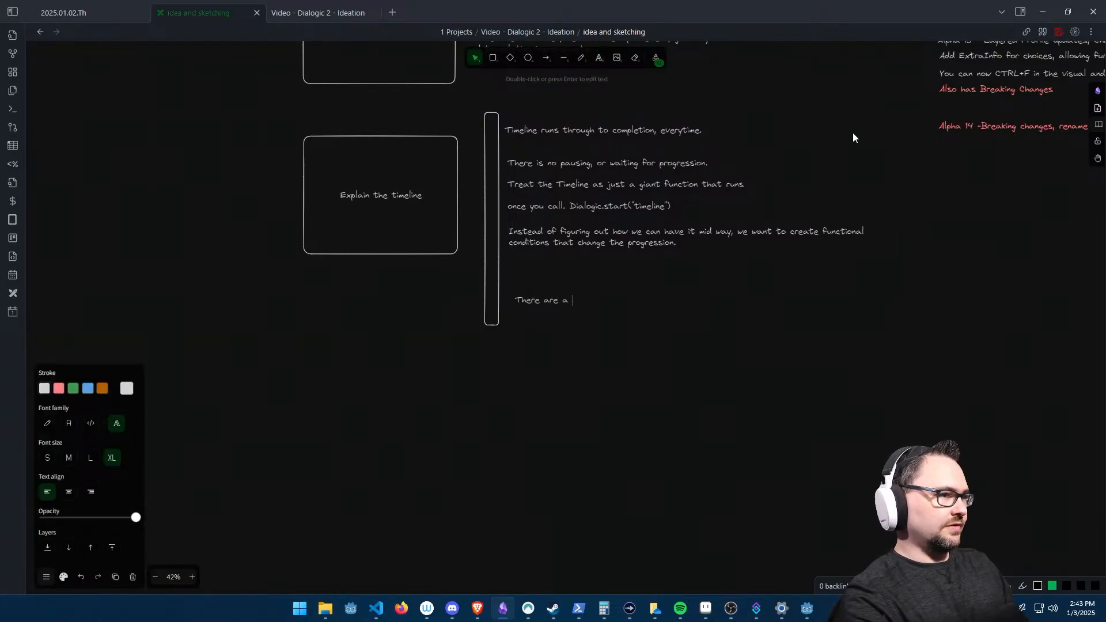
type("few ways to do ")
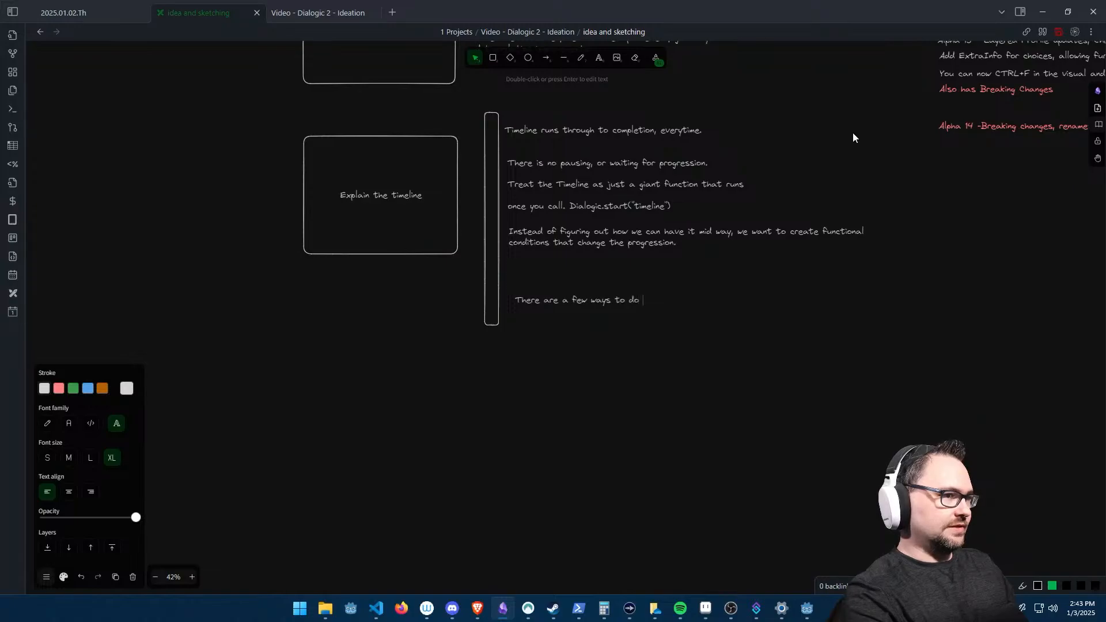
type("this....")
key("Escape")
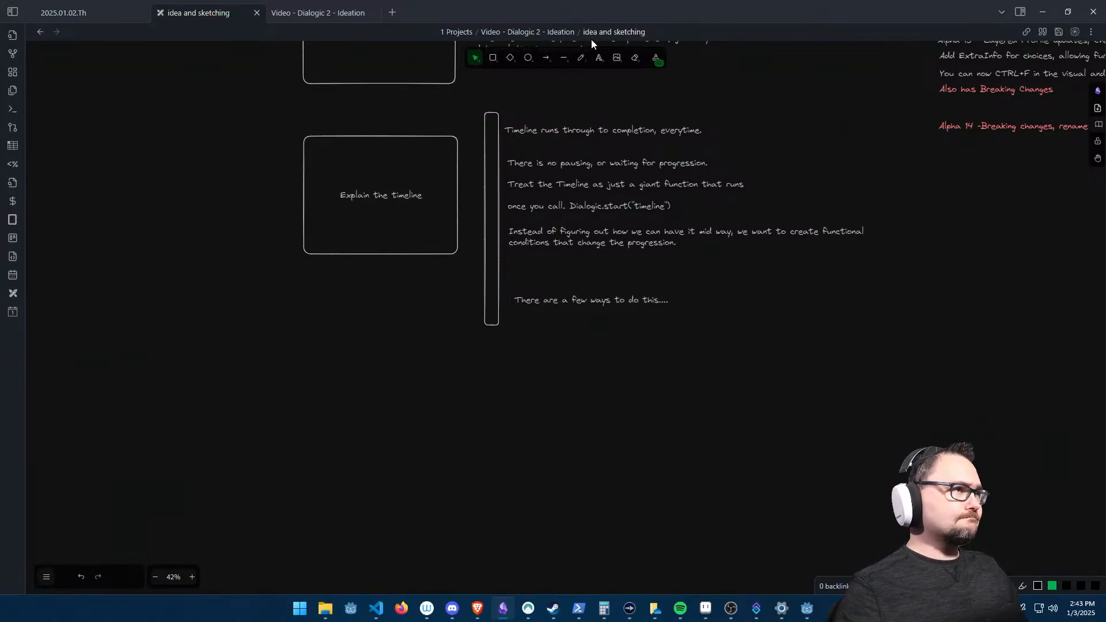
- Draw a rounded square under the fourth note, label it "1" in its centre, and remove the stray duplicate "1"
left_click(493, 58)
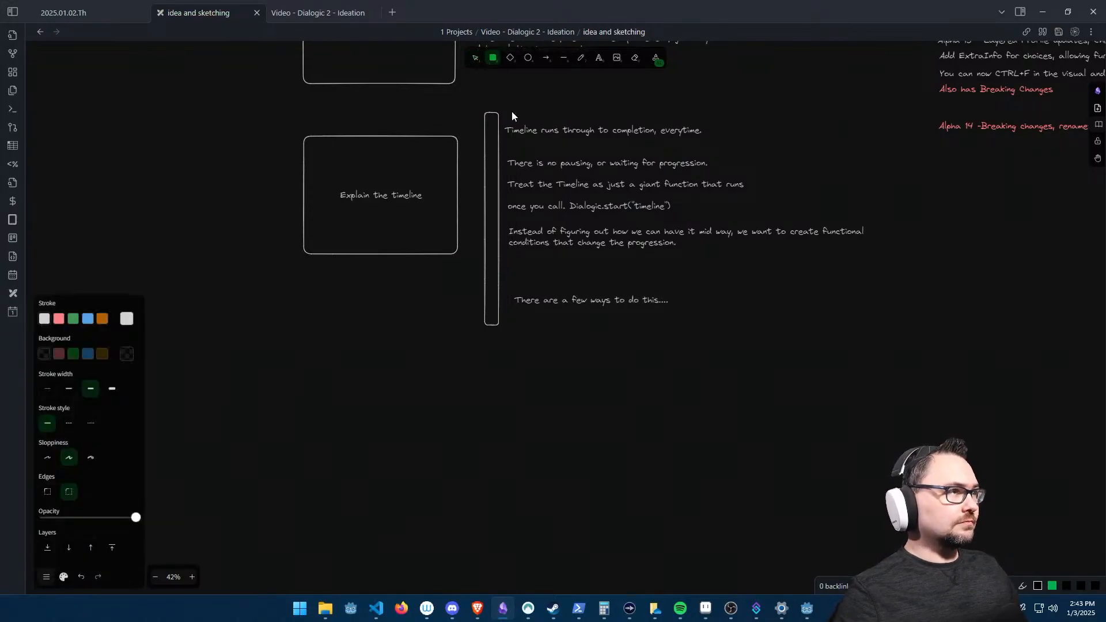
left_click_drag(529, 335, 632, 439)
double_click(576, 340)
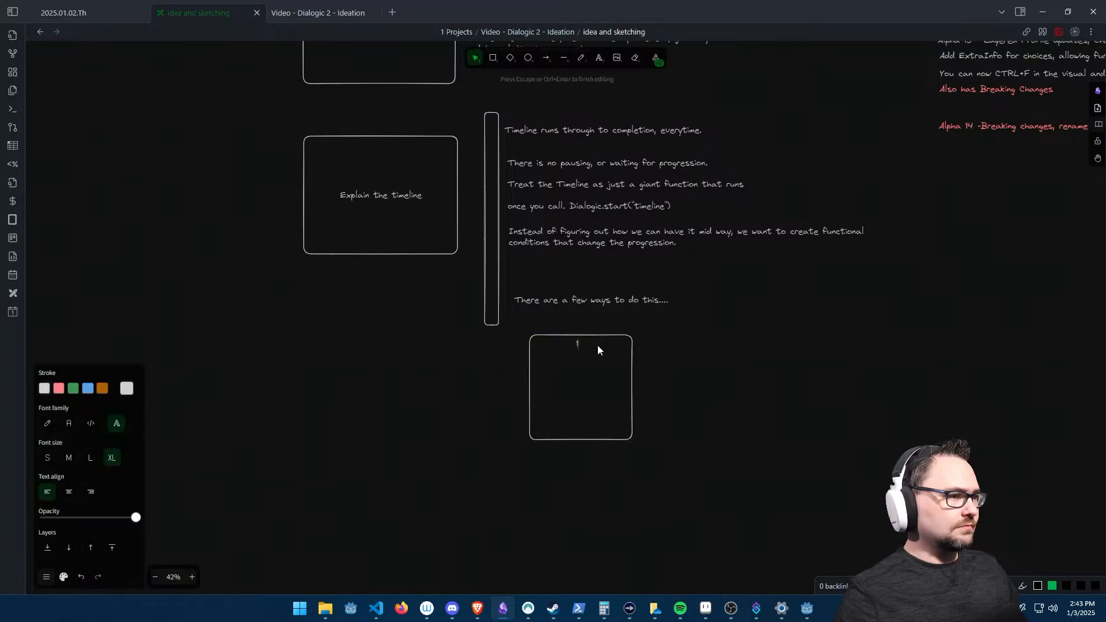
left_click(597, 330)
double_click(600, 335)
type("1")
left_click(689, 410)
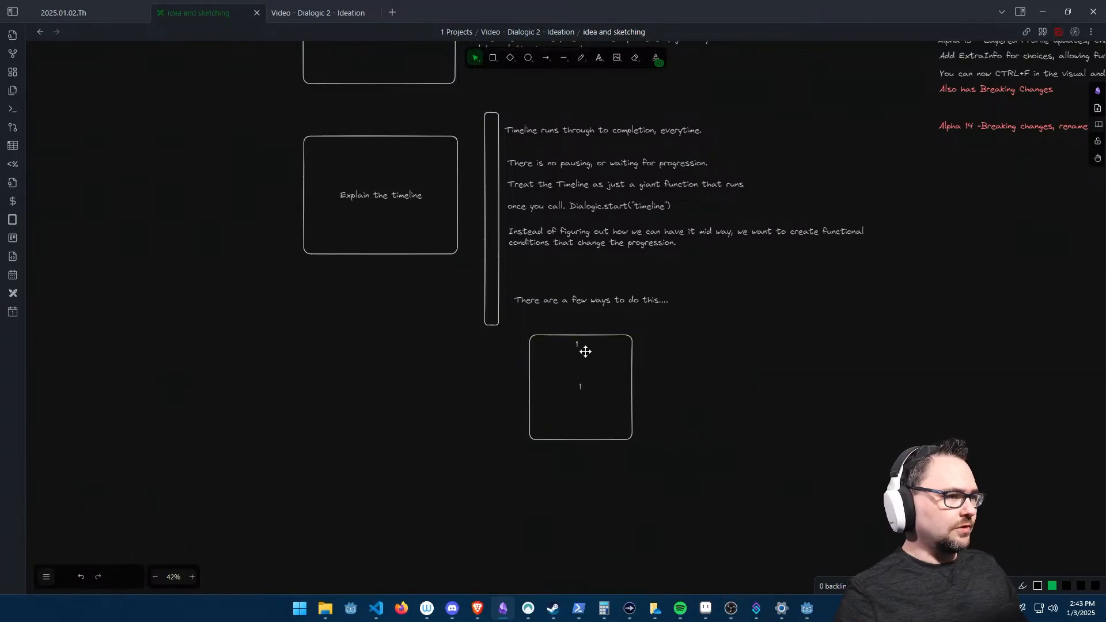
double_click(584, 351)
double_click(577, 344)
key("BackSpace")
left_click(714, 363)
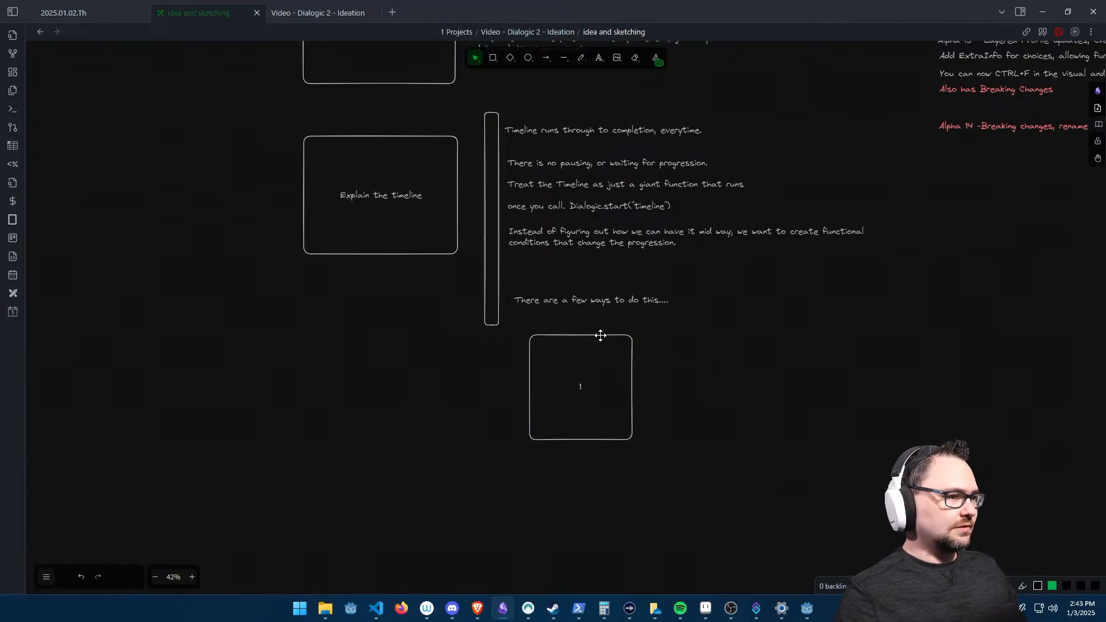
- Shrink the box labelled 1 and place it directly under the fourth note
left_click(600, 335)
left_click_drag(635, 442, 561, 352)
left_click(585, 421)
- Add a text note below the box labelled 1 reading "Create a new timeline for every condition."
key("t")
left_click(540, 392)
type("Creat")
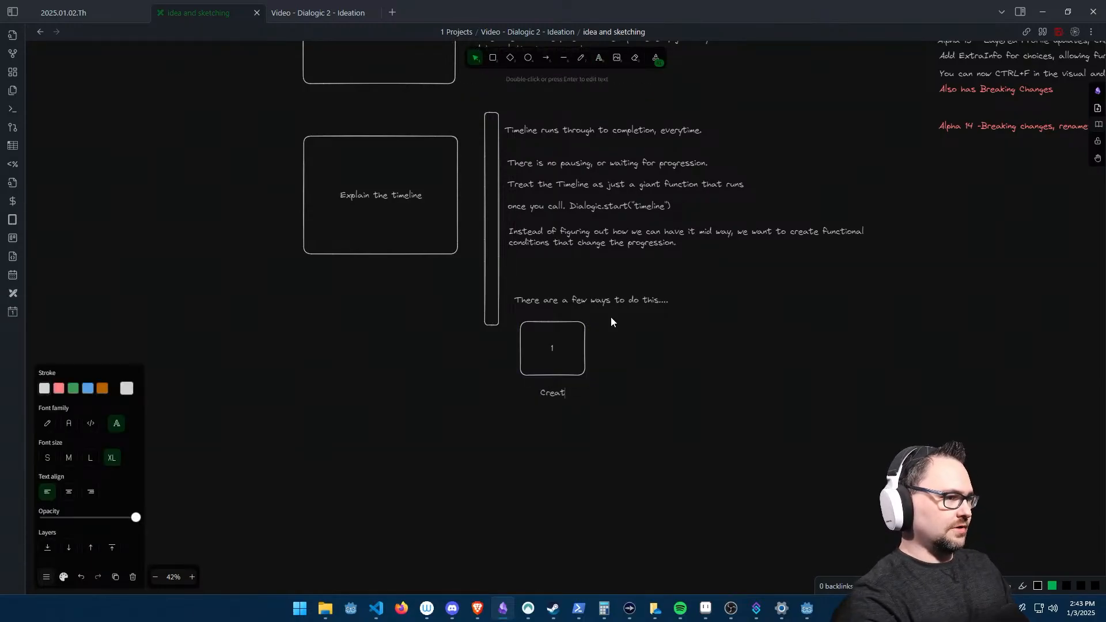
type("e a new timeline ")
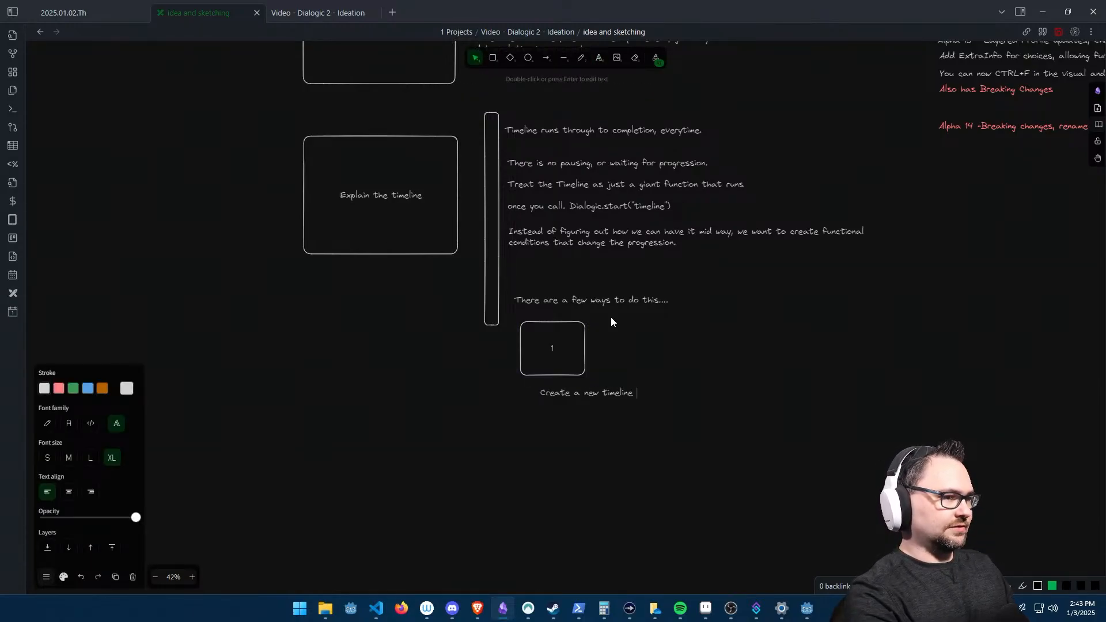
type("for each condition.")
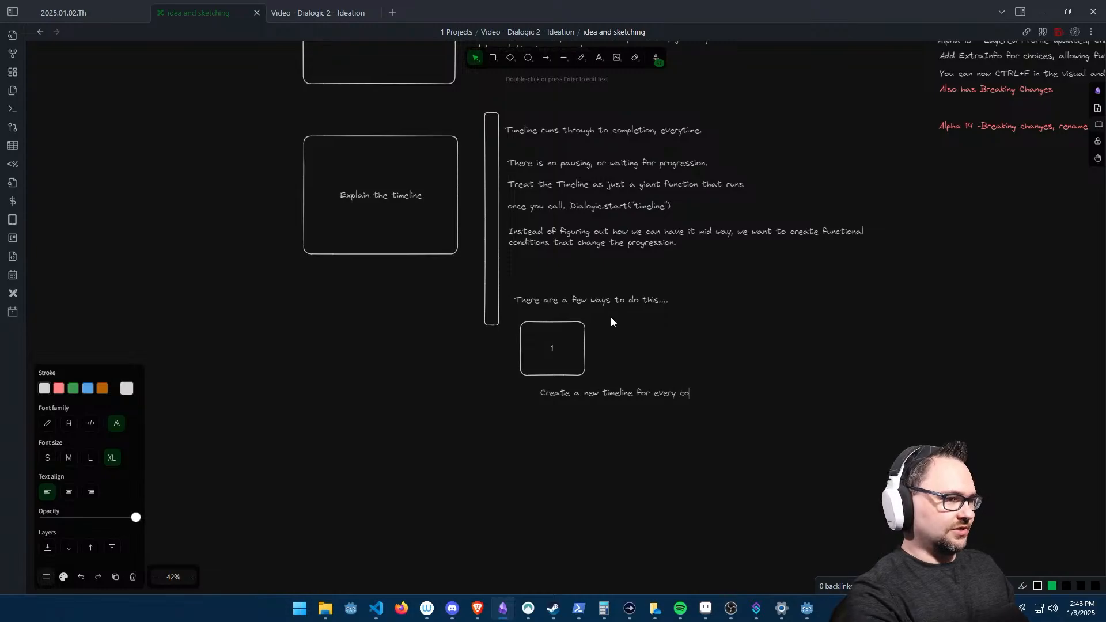
left_click(612, 318)
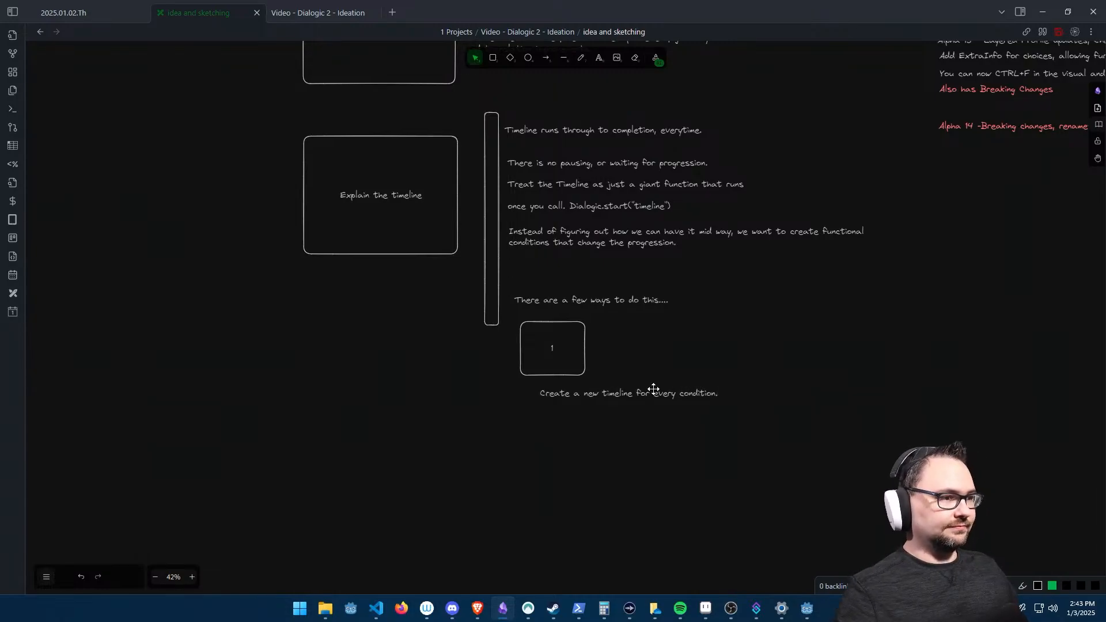
- Move the condition note closer under box 1 and start a note beneath it reading "You can if you want, create multiple different timelines,"
left_click_drag(628, 401, 619, 395)
key("Escape")
key("t")
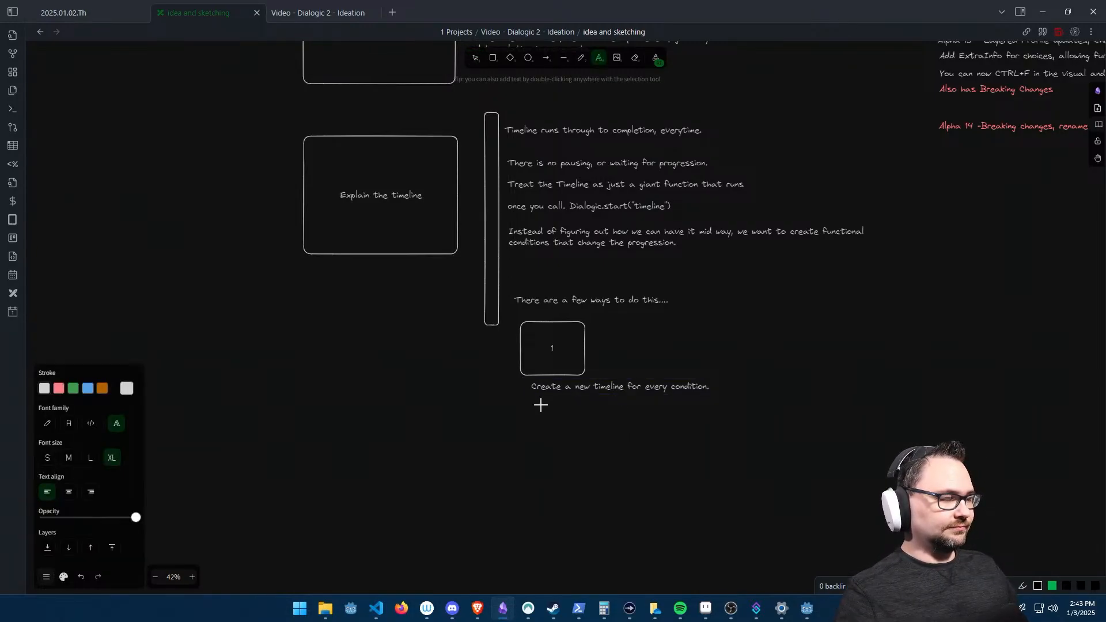
left_click(539, 408)
type("You can ")
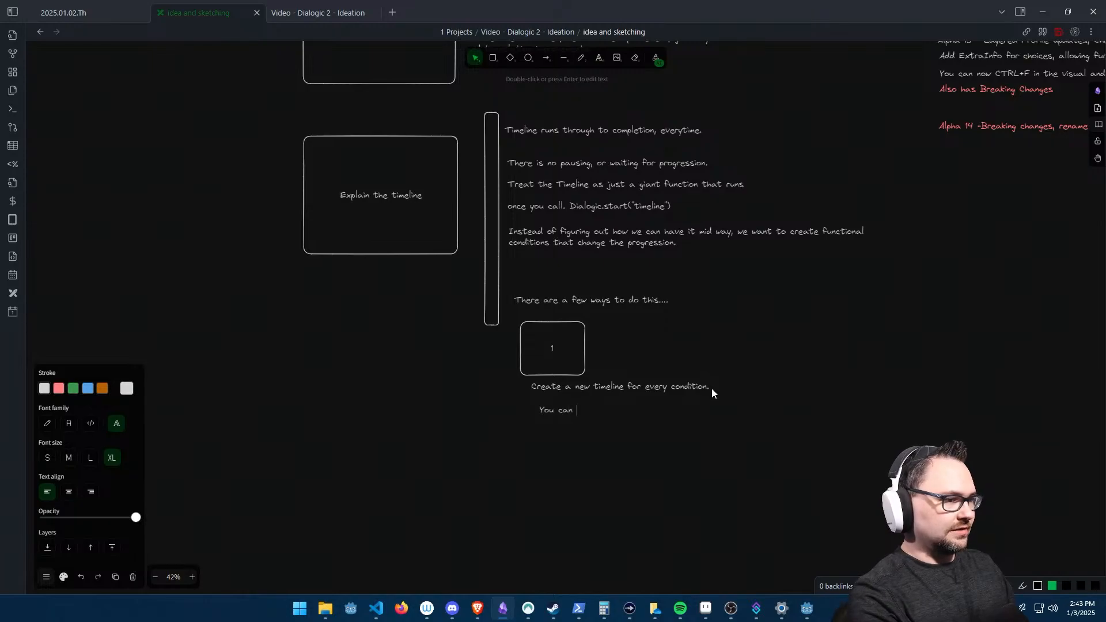
type("if you want,")
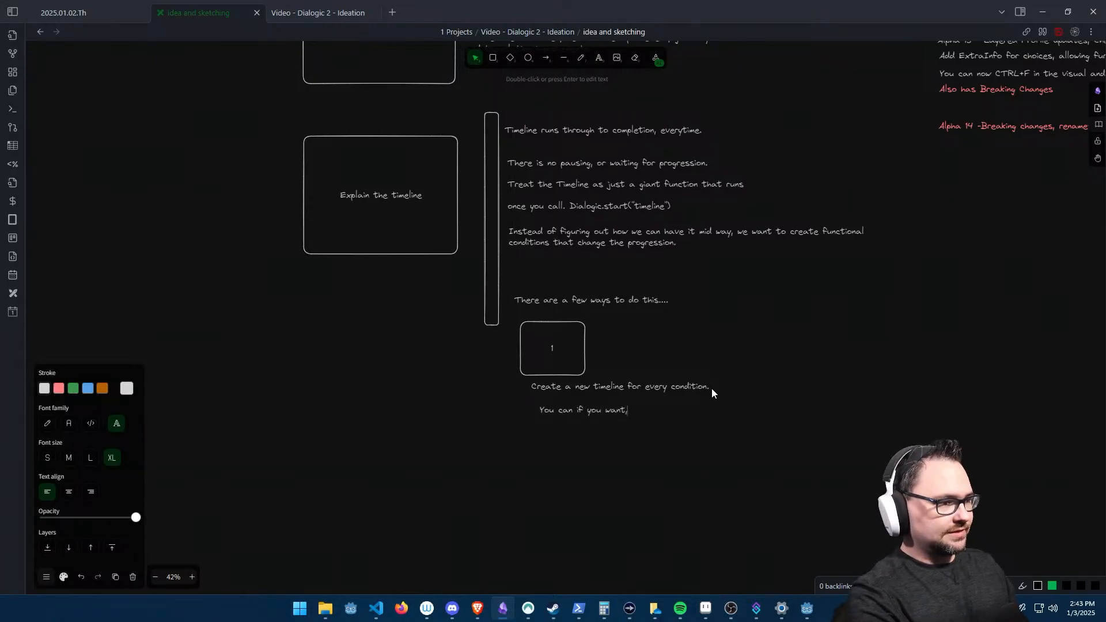
type(" creaet")
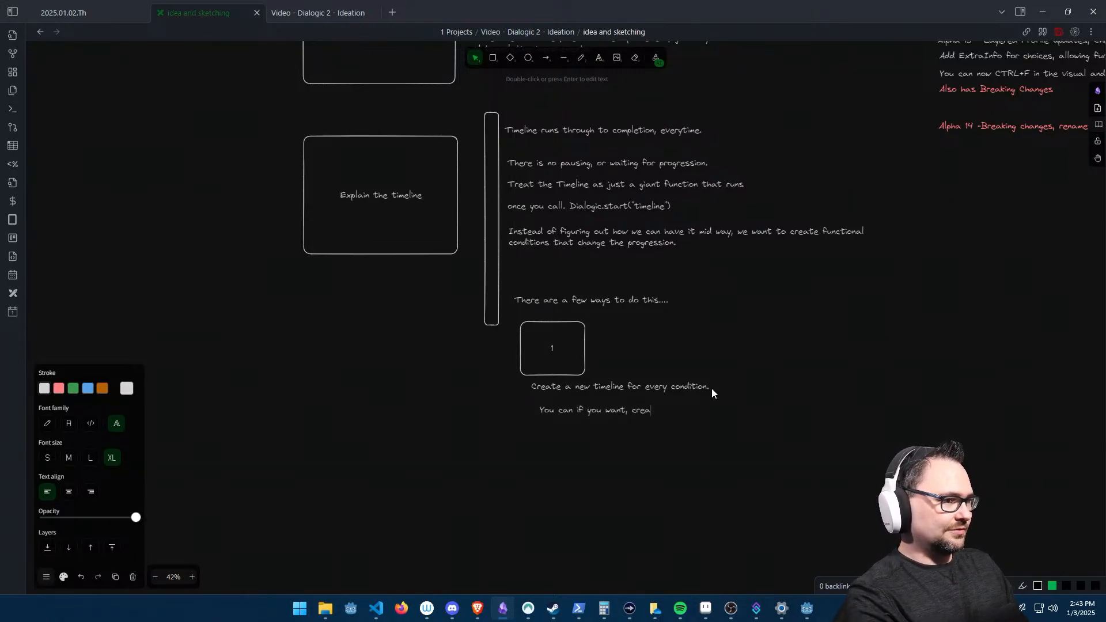
key("BackSpace")
key("BackSpace")
type("te multiple diffe")
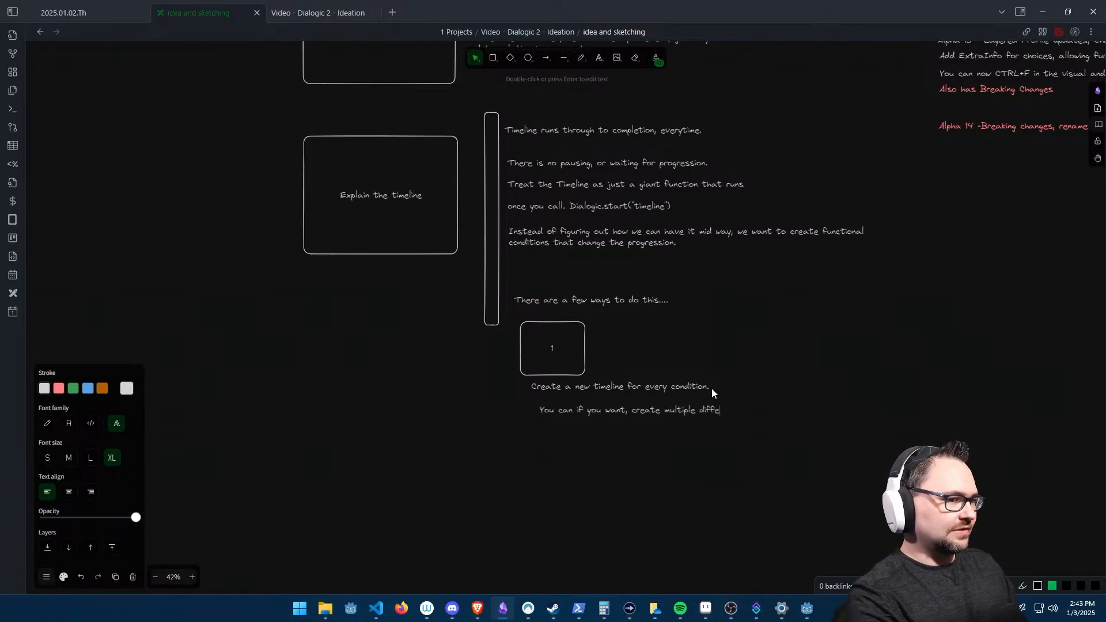
type("rnt tim")
key("BackSpace")
key("BackSpace")
key("BackSpace")
key("BackSpace")
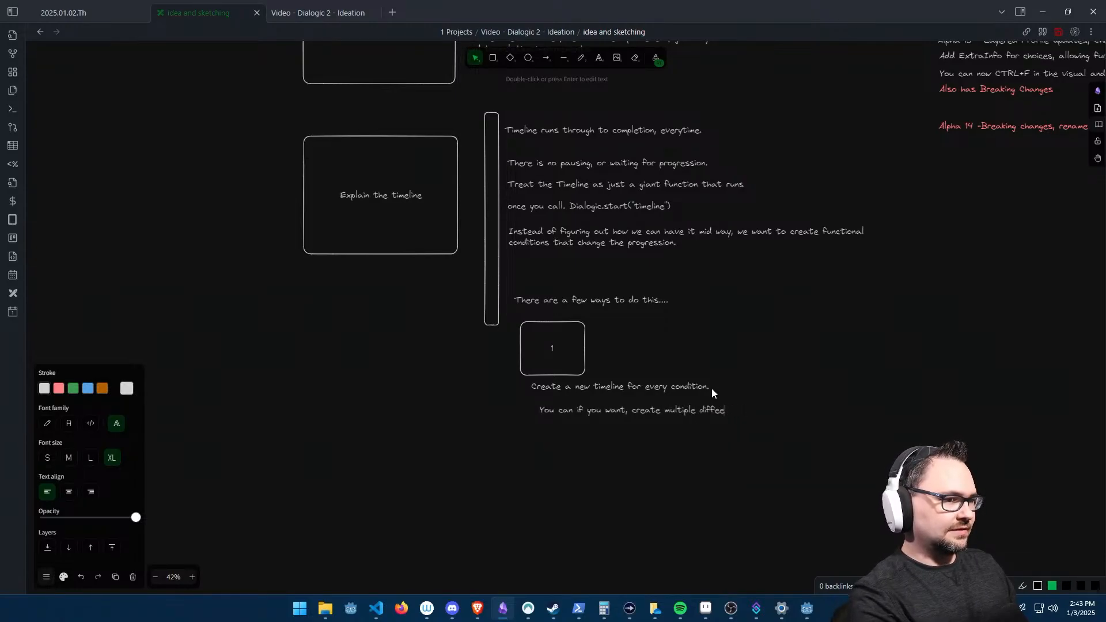
type("nt timelines,")
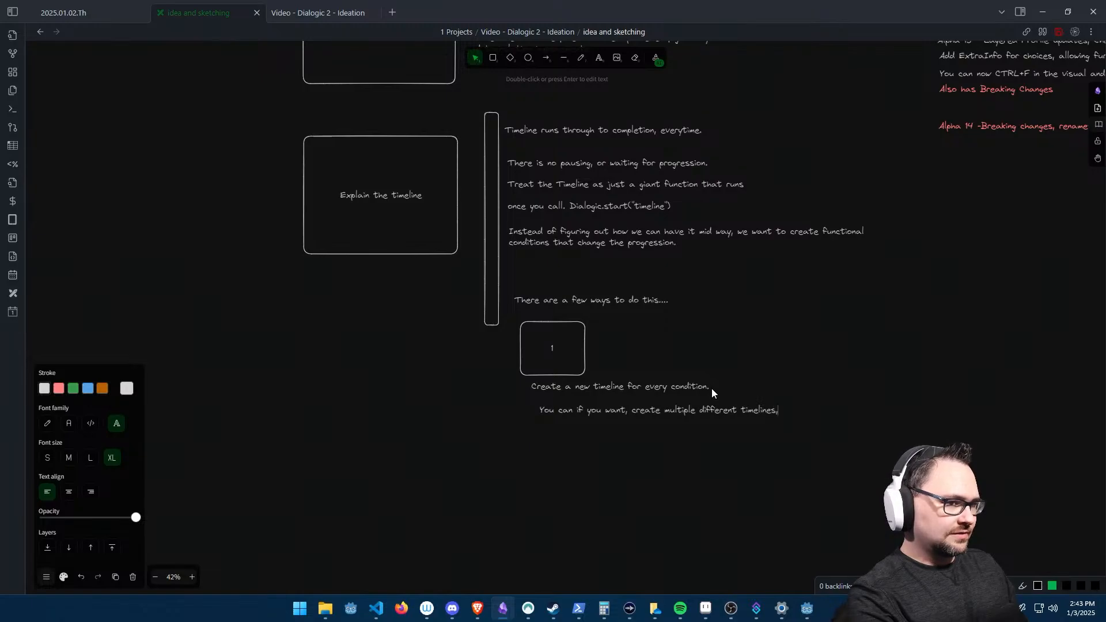
- Continue the note under the condition line with "for every path, and might seem like a good idea"
type(" for e")
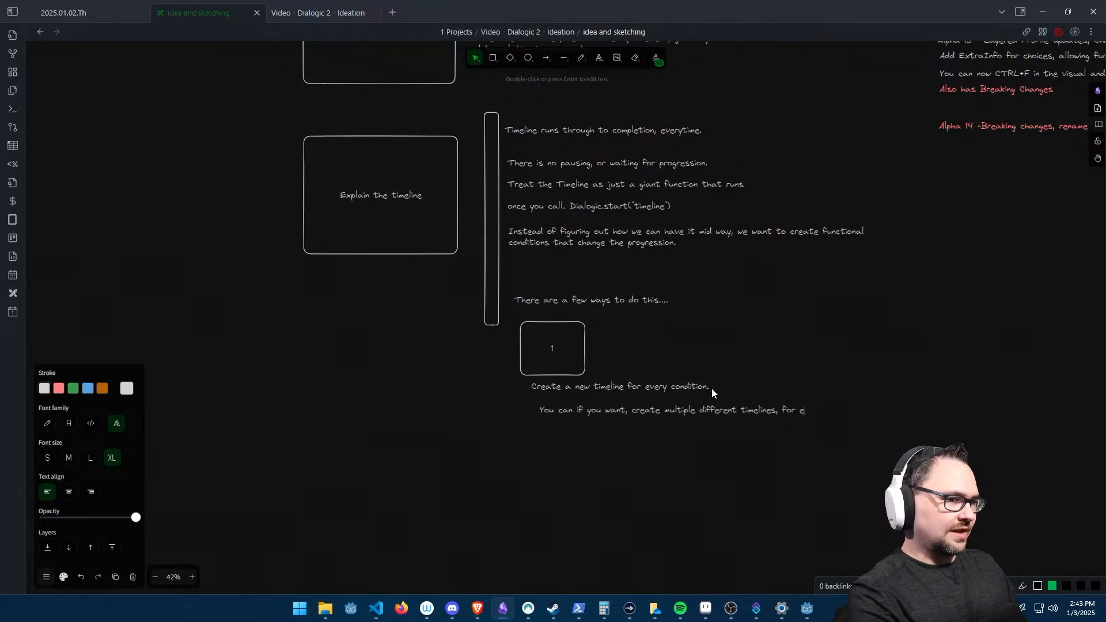
type("very ")
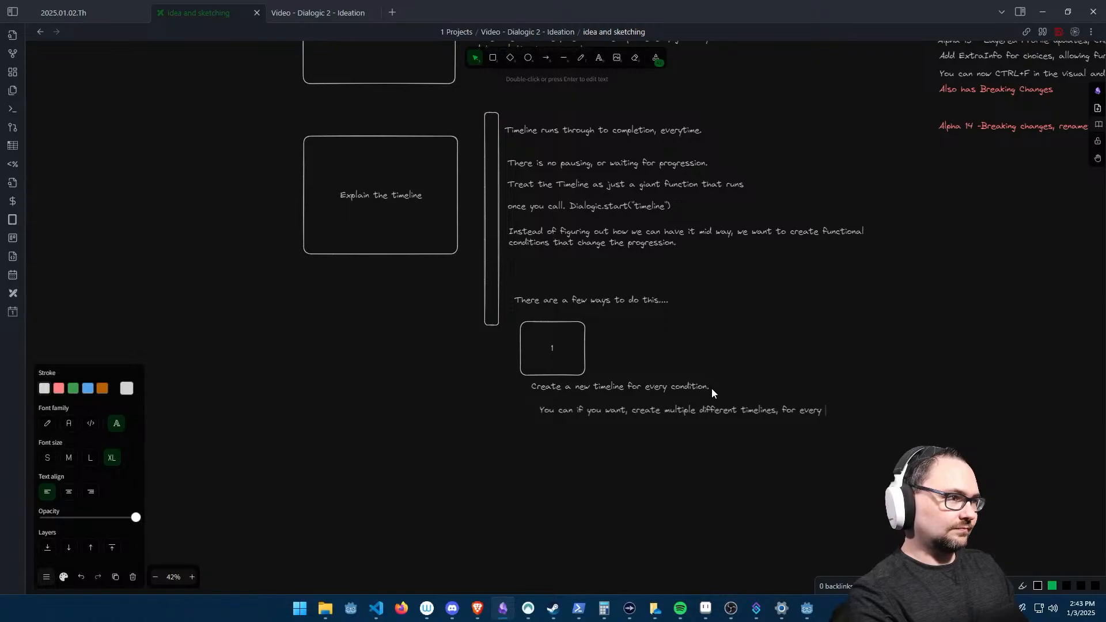
type("path")
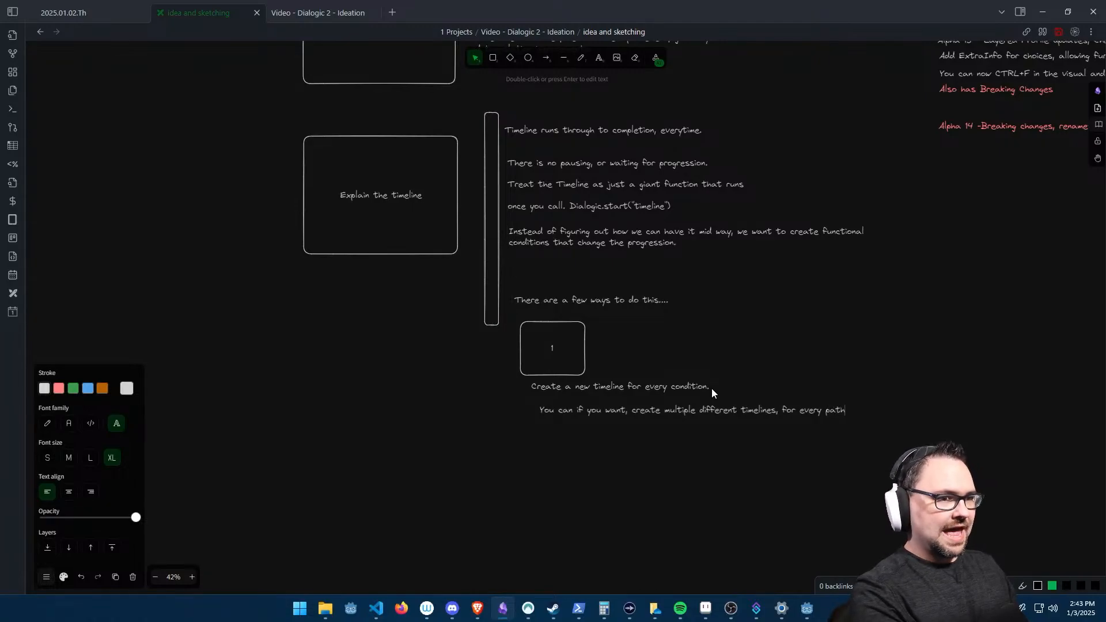
type(",")
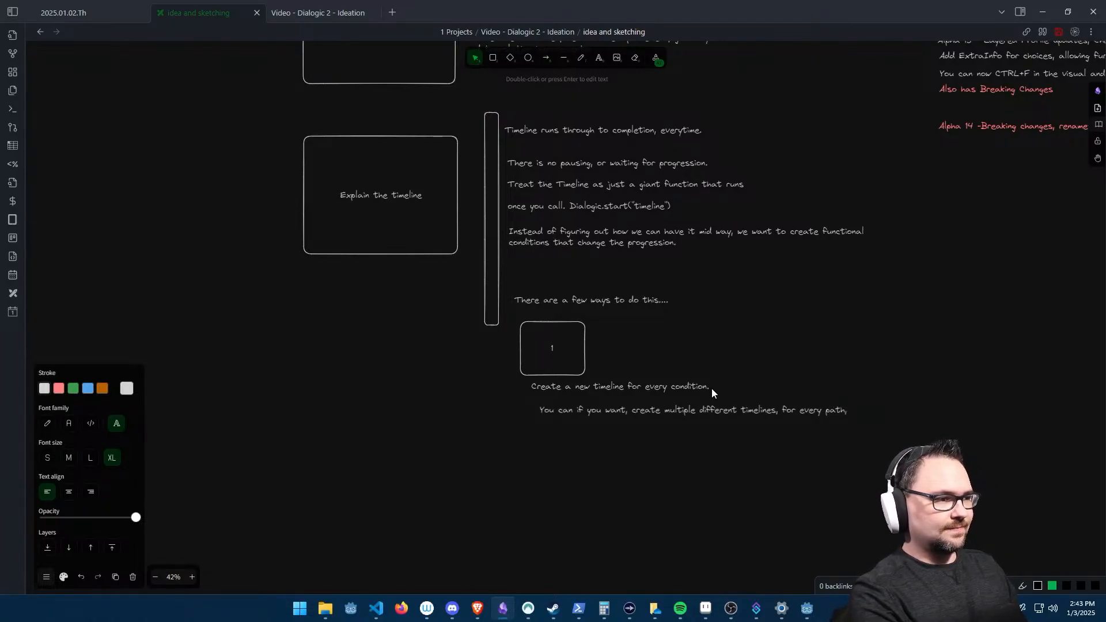
type(" and ")
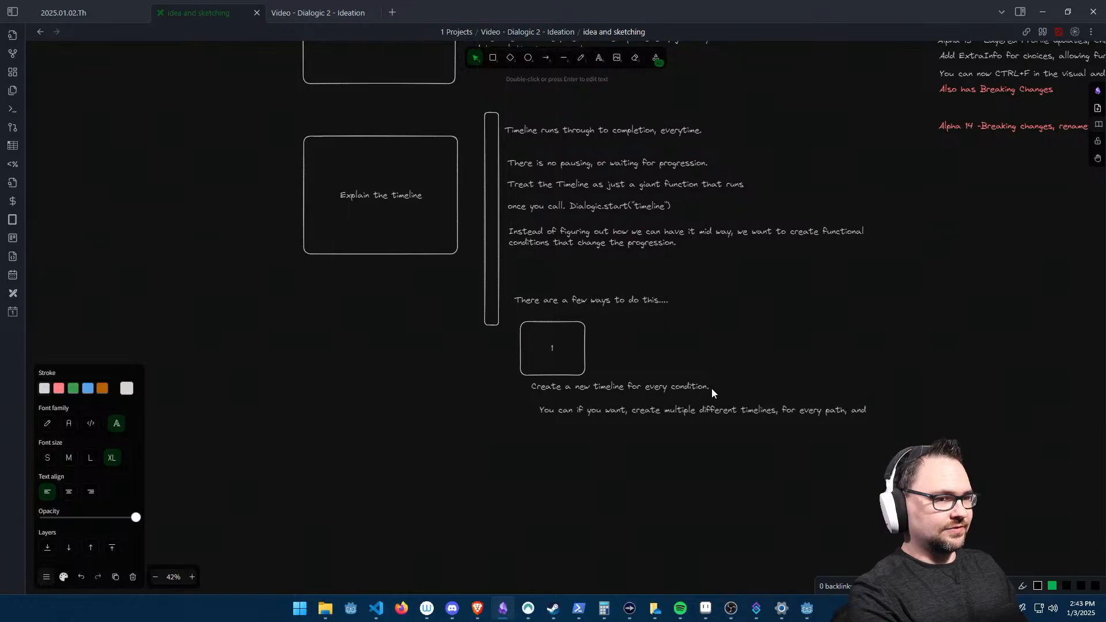
type("migh")
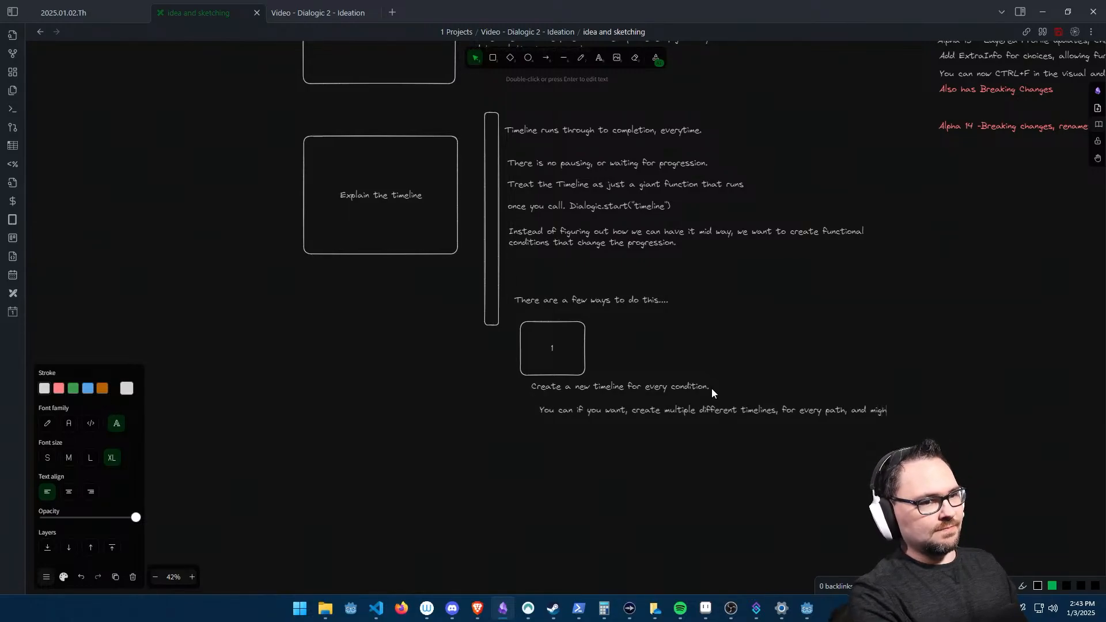
type("t seem ilke a")
key("BackSpace")
key("BackSpace")
key("BackSpace")
key("BackSpace")
key("BackSpace")
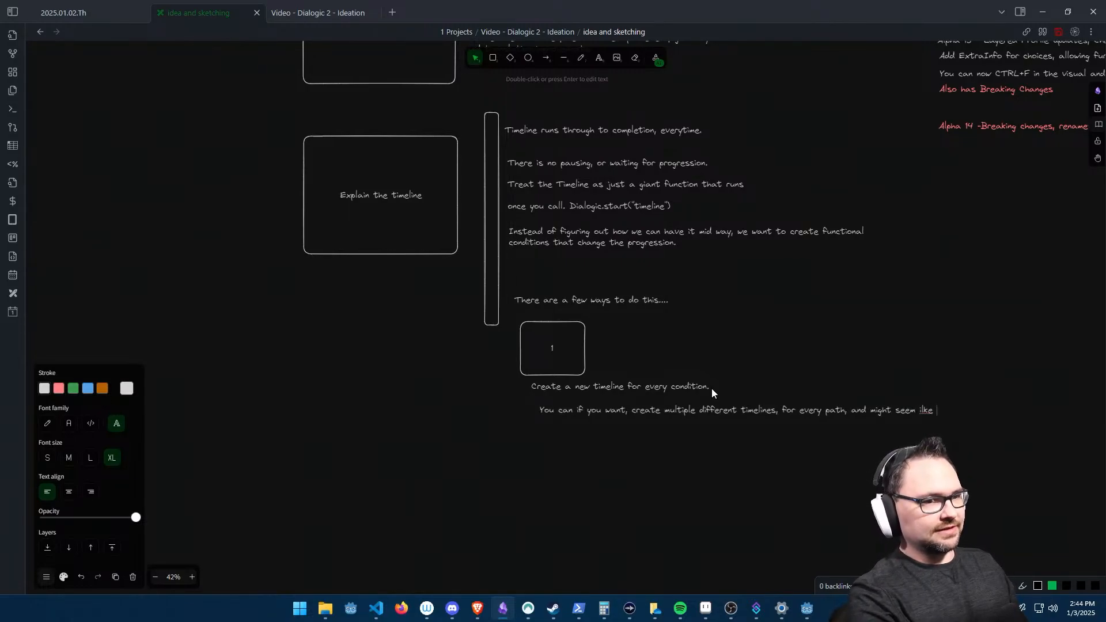
type("like a good idea,")
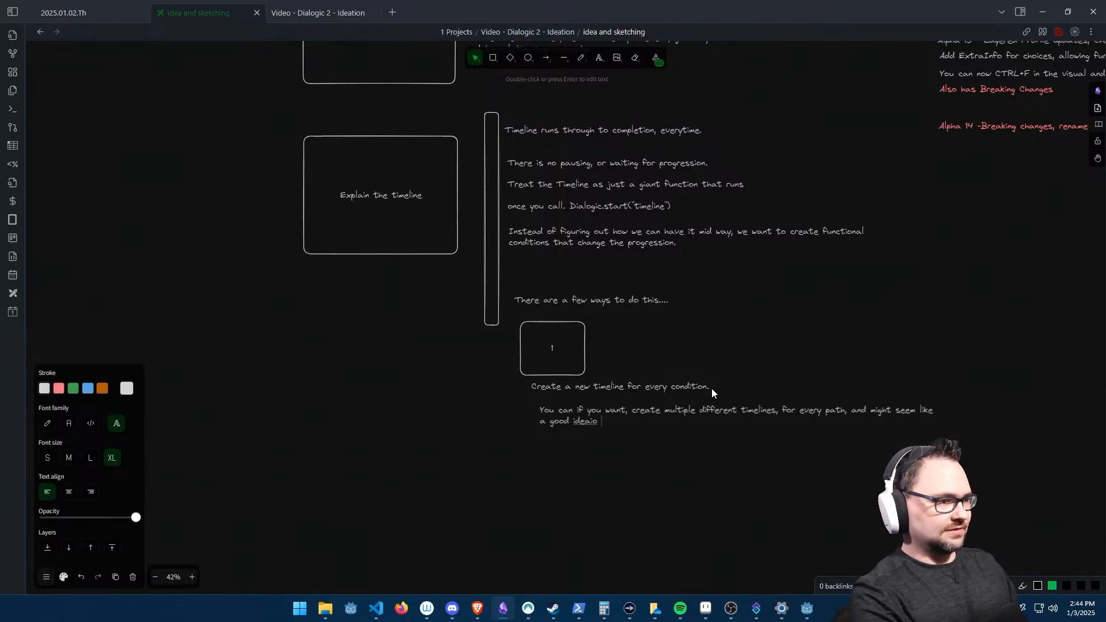
key("BackSpace")
key("BackSpace")
- Extend the note's second line with "if you are thinking Object Oriented"
type("if you are thinking Object")
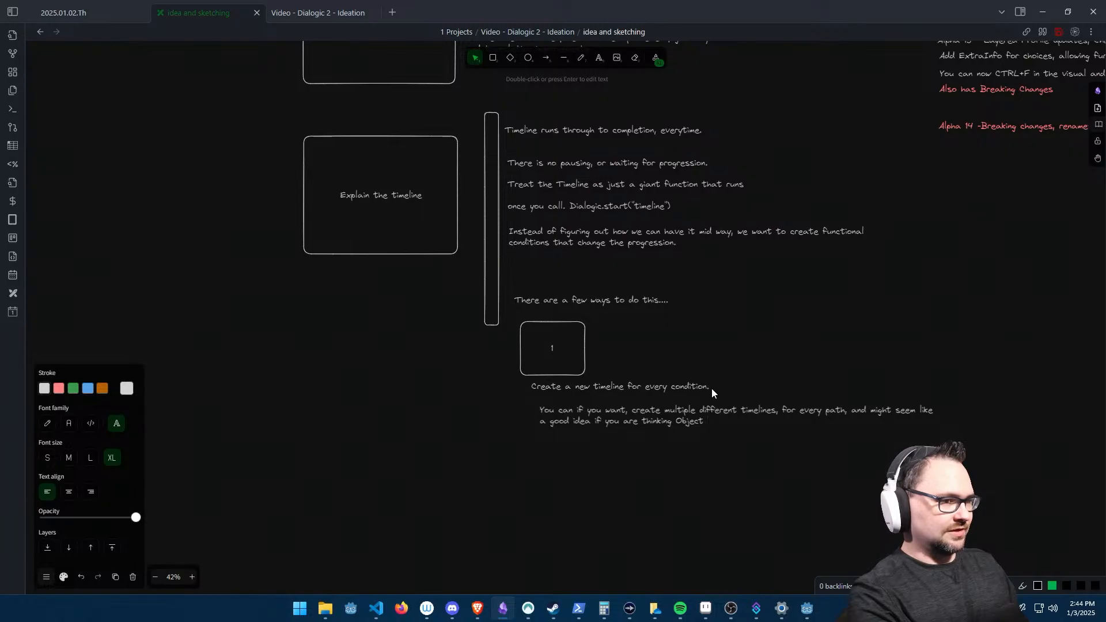
type(" Oriente")
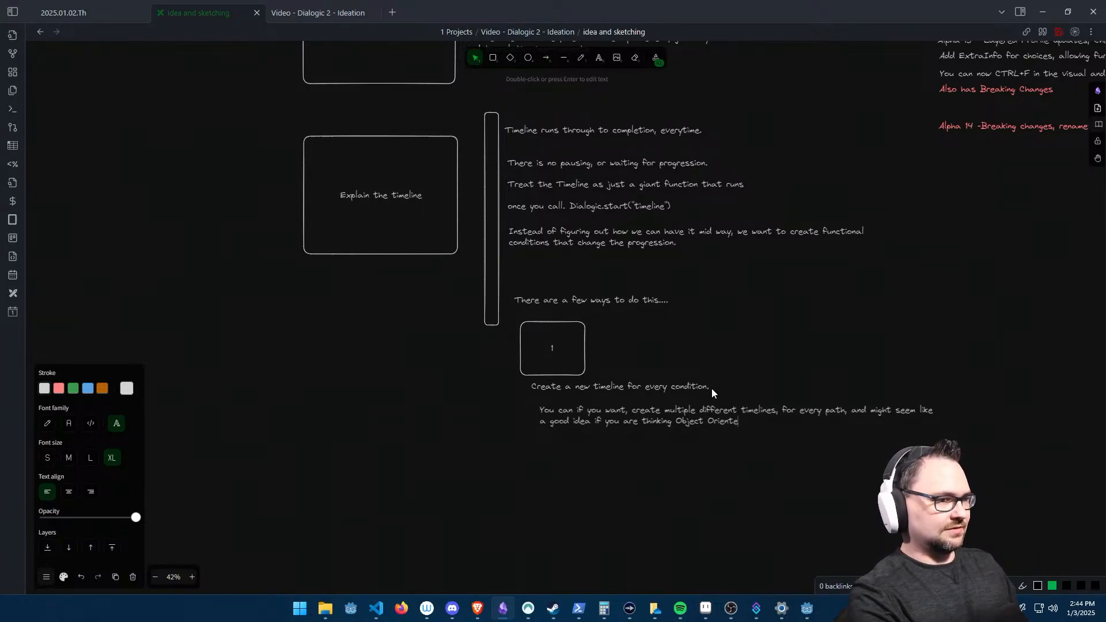
type("d Prorgramm")
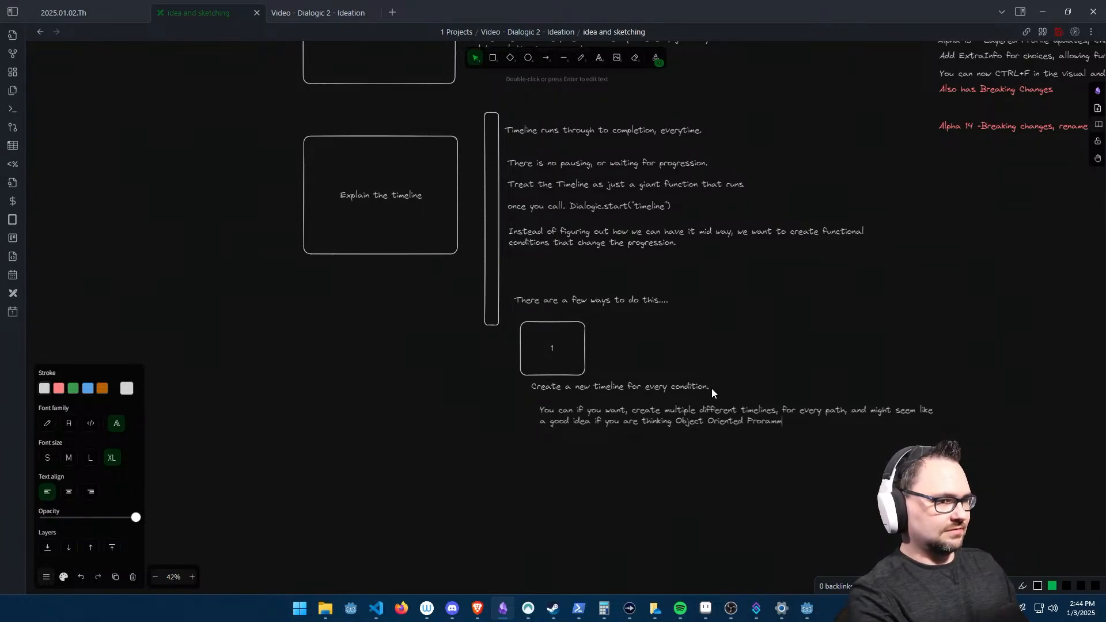
key("BackSpace")
key("BackSpace")
key("BackSpace")
key("BackSpace")
key("BackSpace")
key("BackSpace")
key("BackSpace")
key("BackSpace")
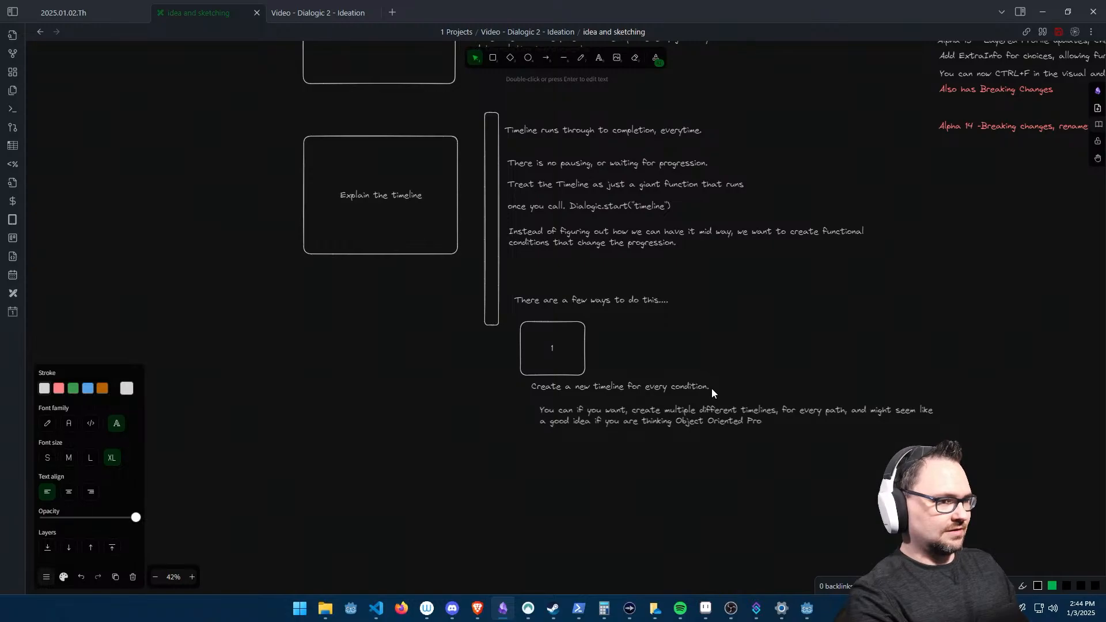
- Finish the note with the sentence "But this can easily overwhelm and you can lose context fast."
type(". But this c")
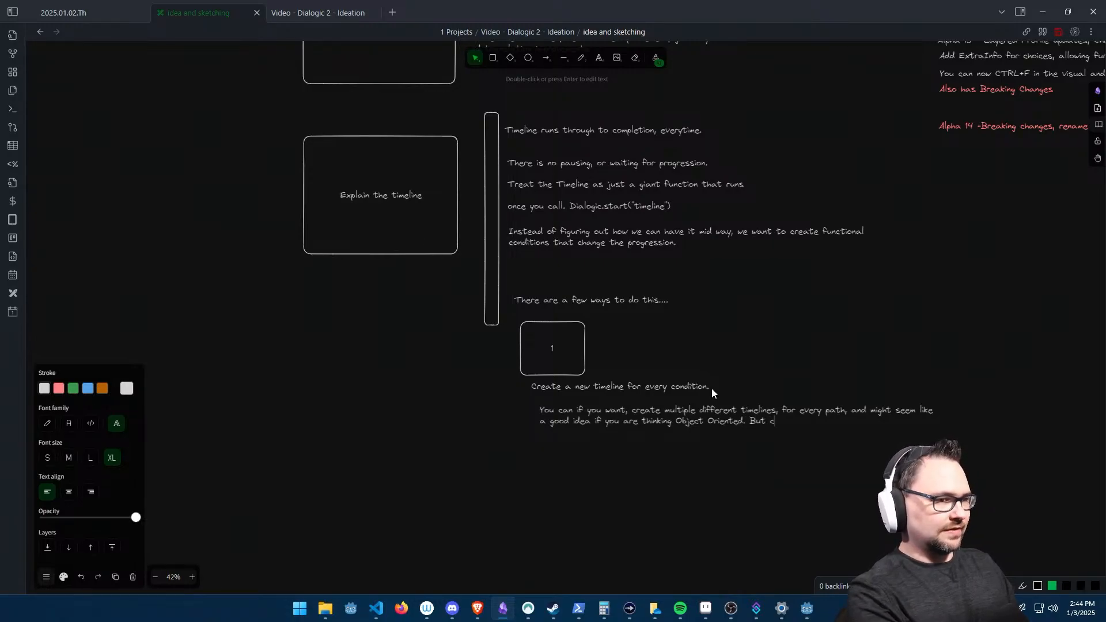
type("an eas")
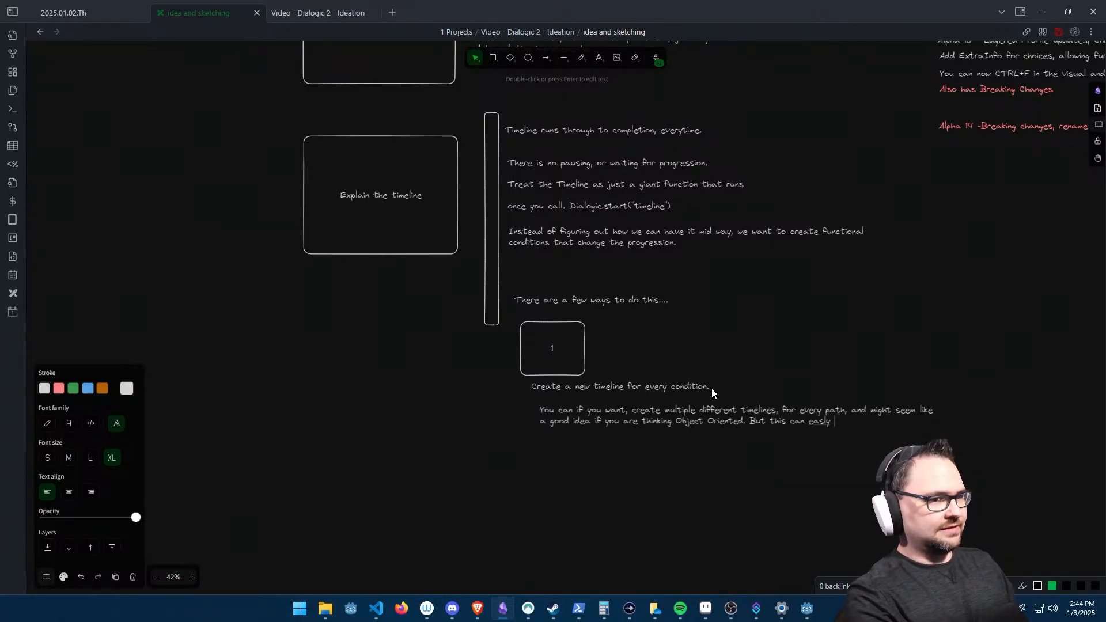
type("il")
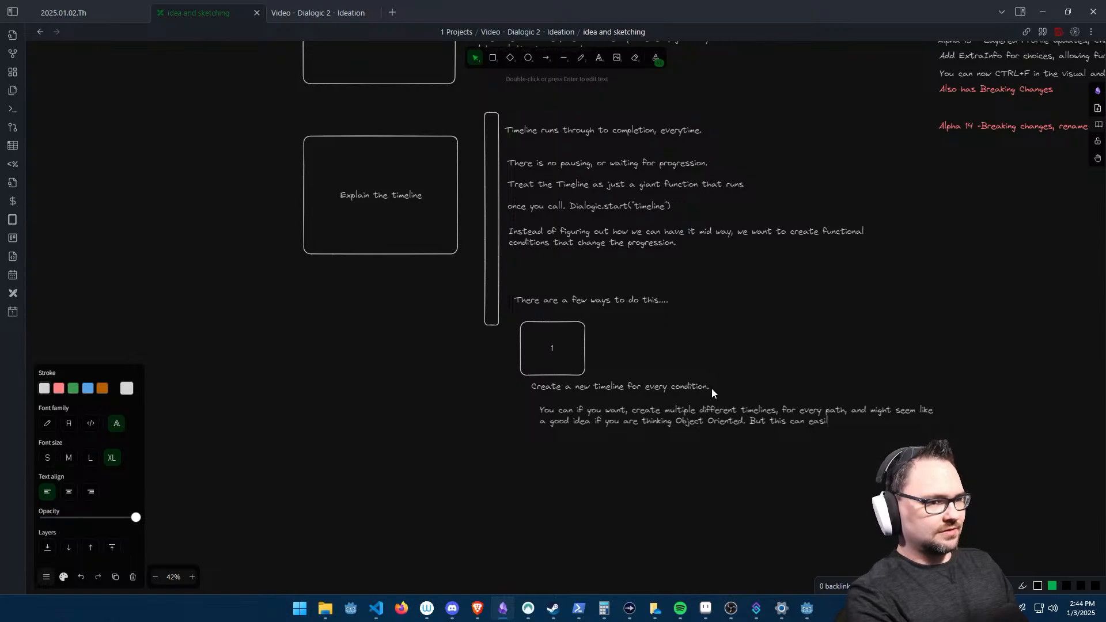
type("y overwhelm and you can los")
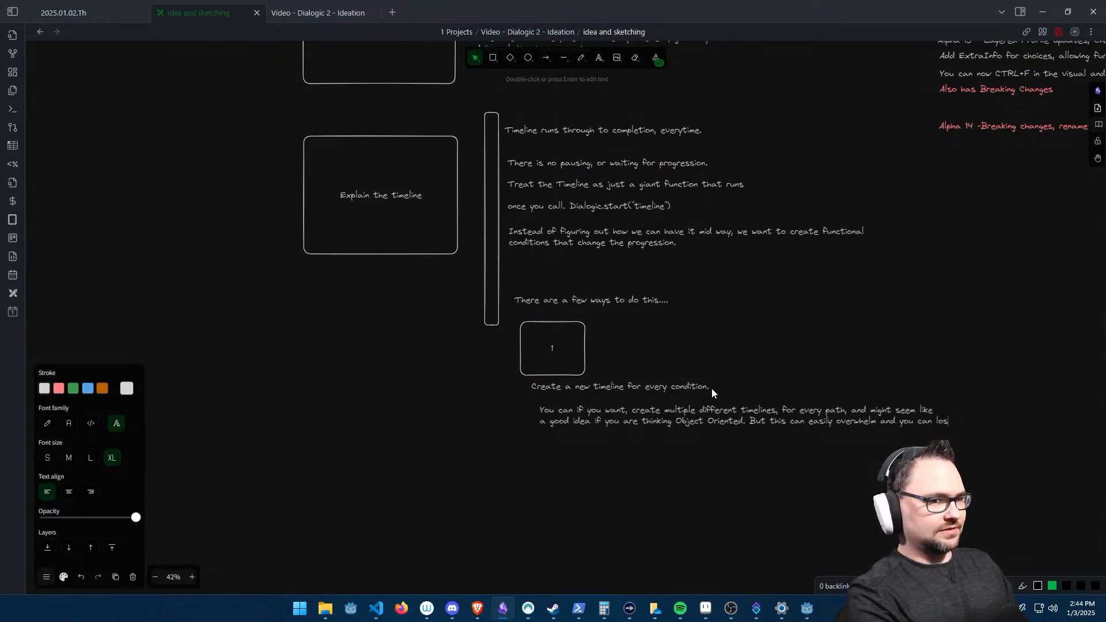
type("e context fast.")
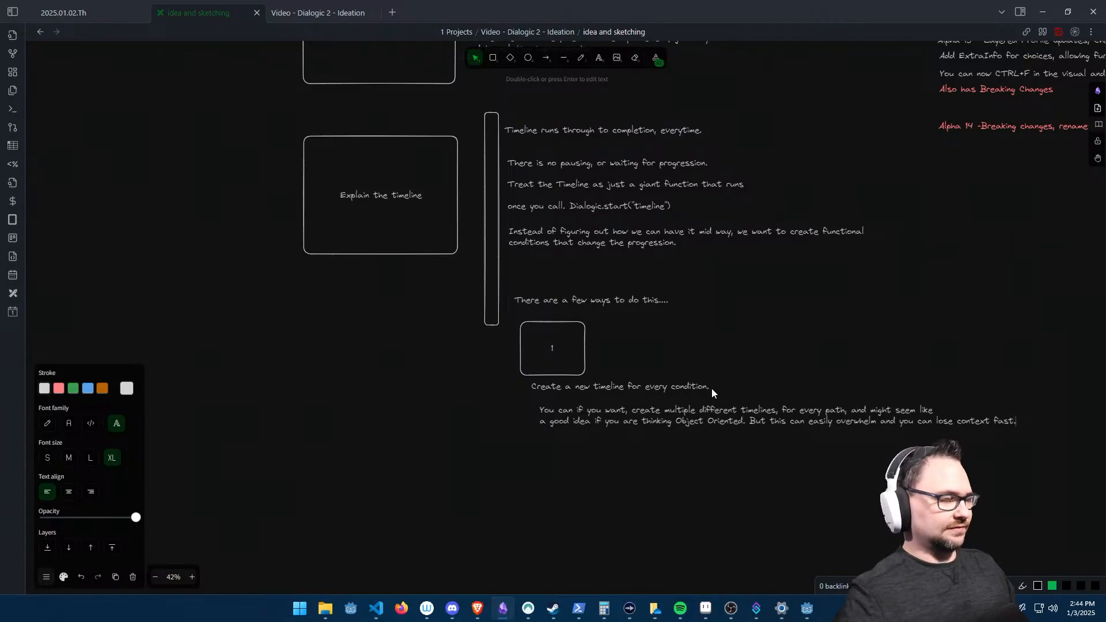
left_click(668, 501)
- Draw a second rounded box below the finished note and label it "2" in its centre
scroll(666, 501, "down", 3)
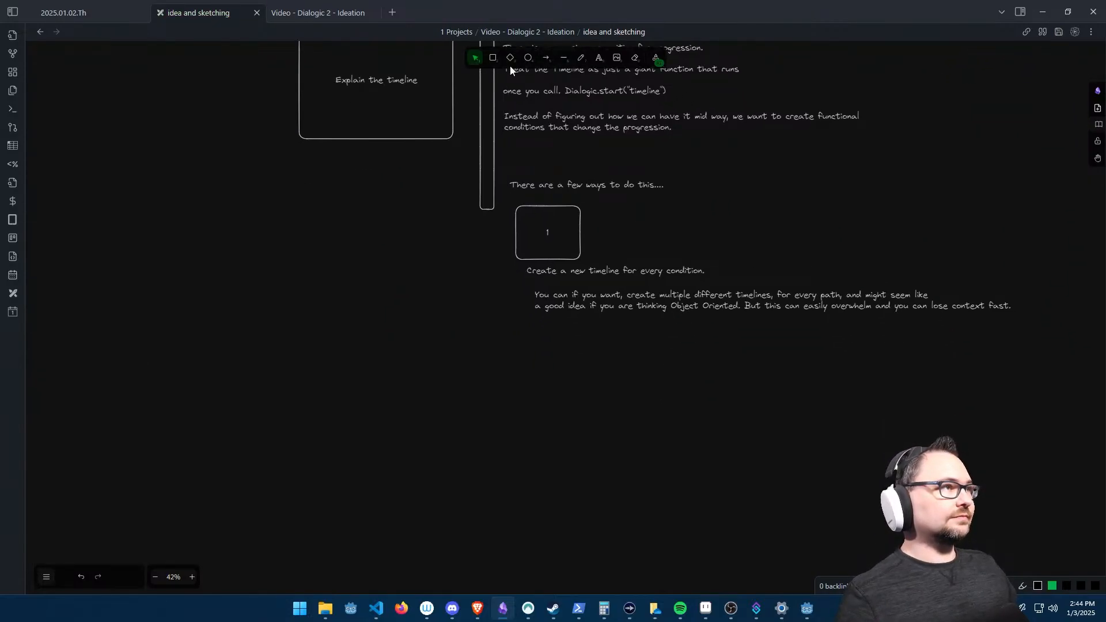
left_click(493, 58)
left_click_drag(511, 330, 581, 396)
double_click(541, 333)
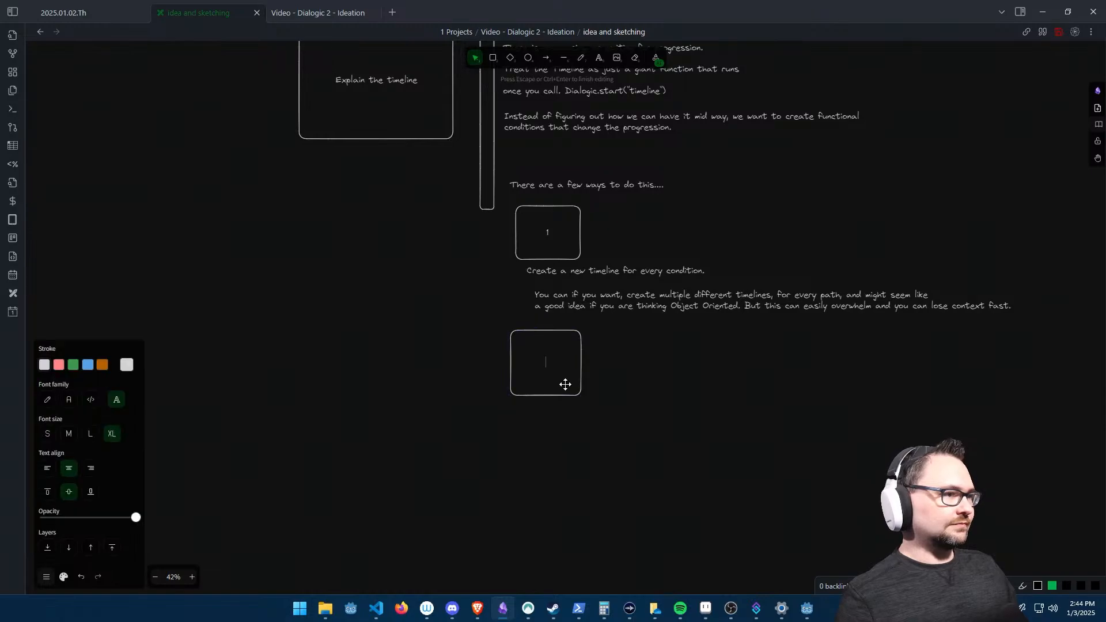
type("2")
left_click(574, 413)
- Add a text note below the box labelled 2 reading "1 giant timeline, with a lot of flags,"
key("t")
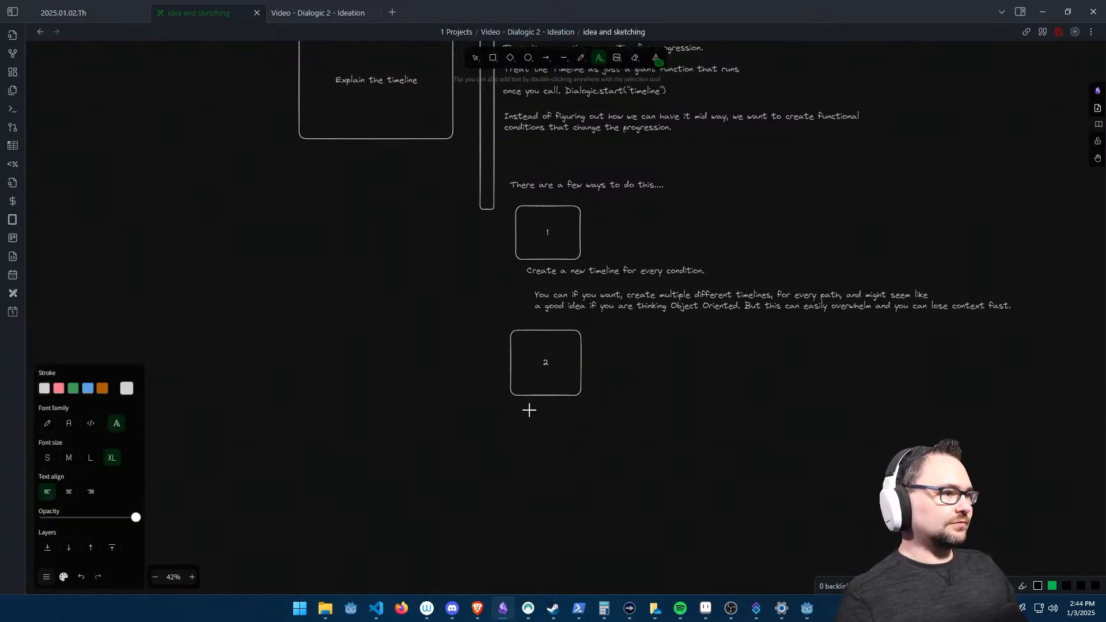
left_click(527, 412)
type("1 gian")
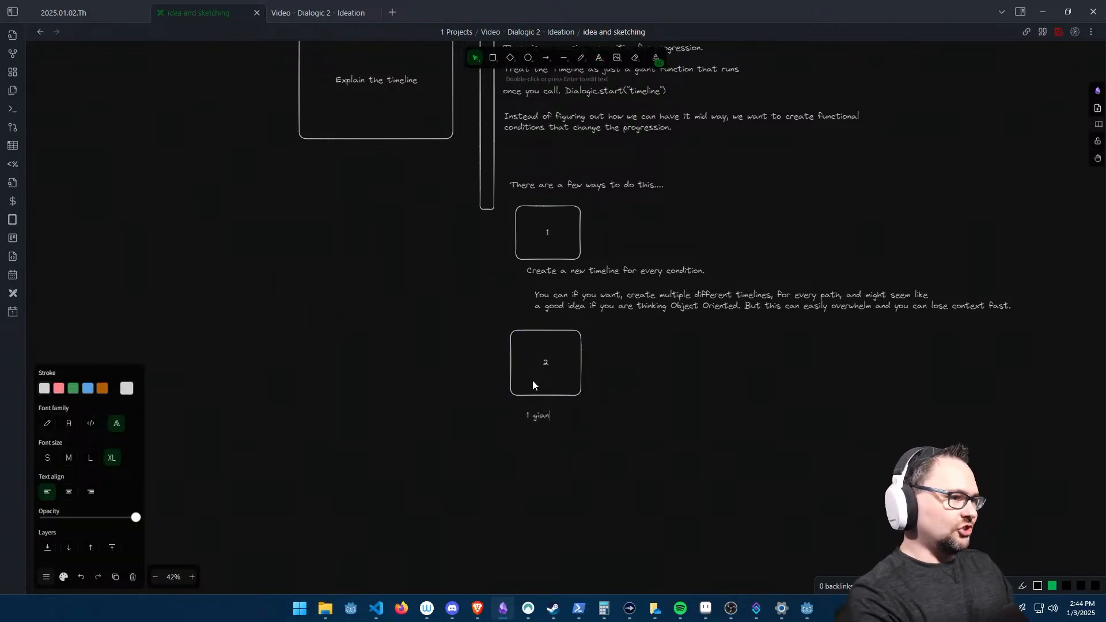
type("t timeline, w")
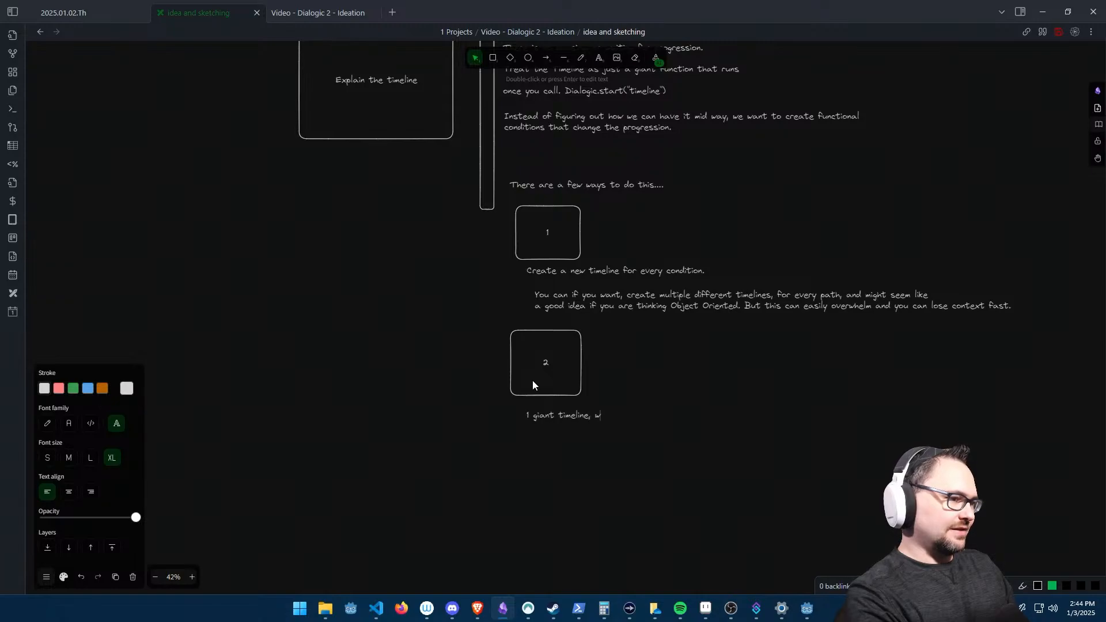
type("ith a lot of flags,")
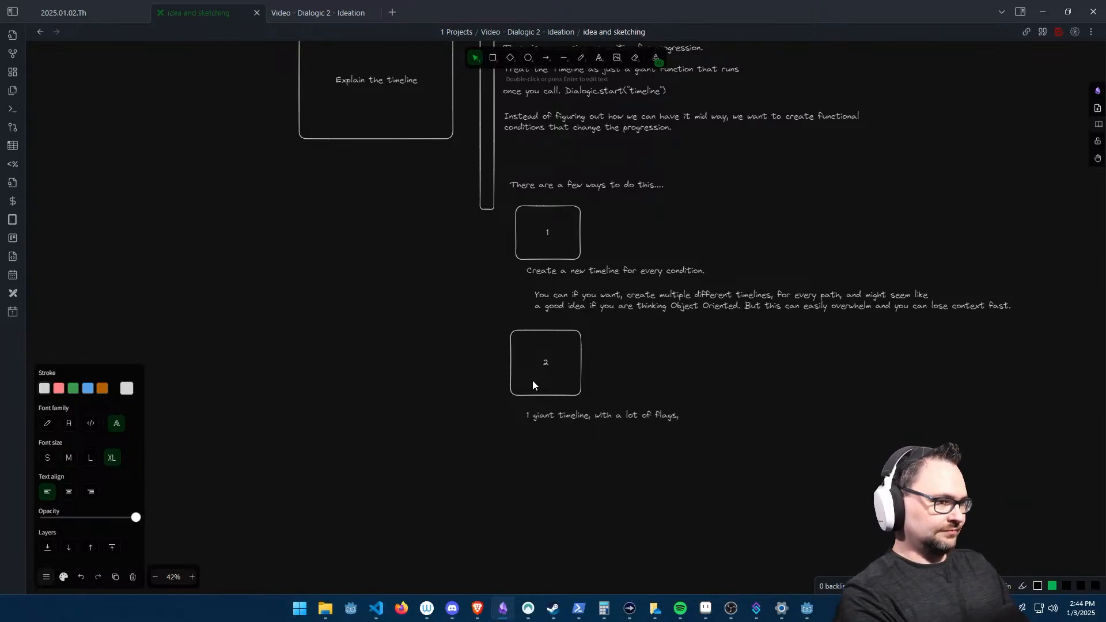
key("Return")
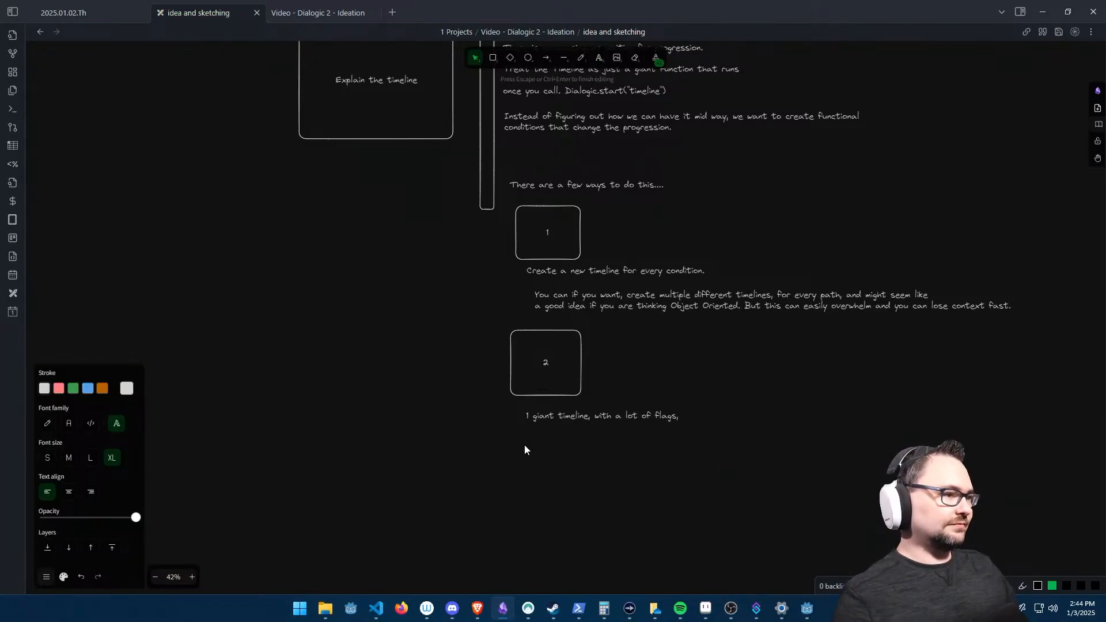
- Add a note below the flags line reading "Something I tried previously, was having multiple variables of flags to flip on and off for progression,"
double_click(524, 450)
type("Somethi")
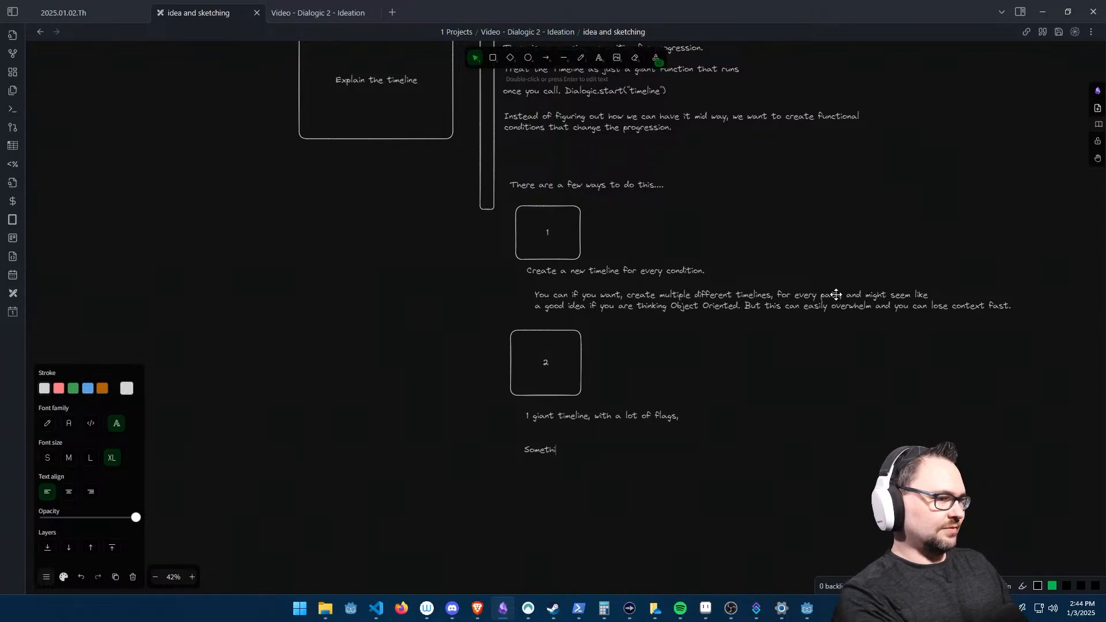
type("ng I t")
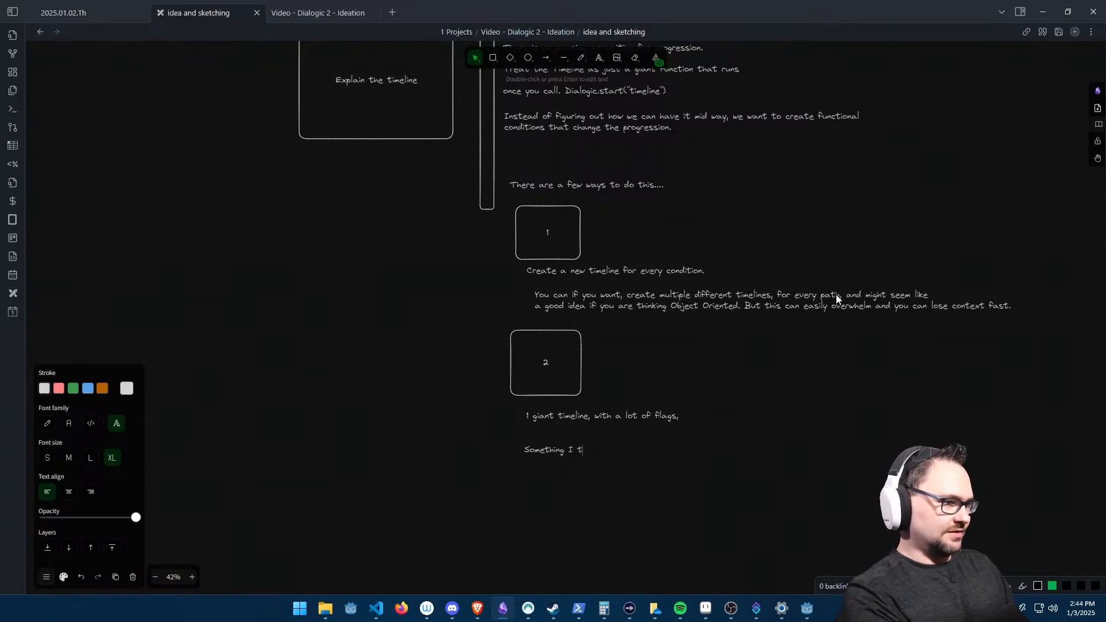
type("ried previ")
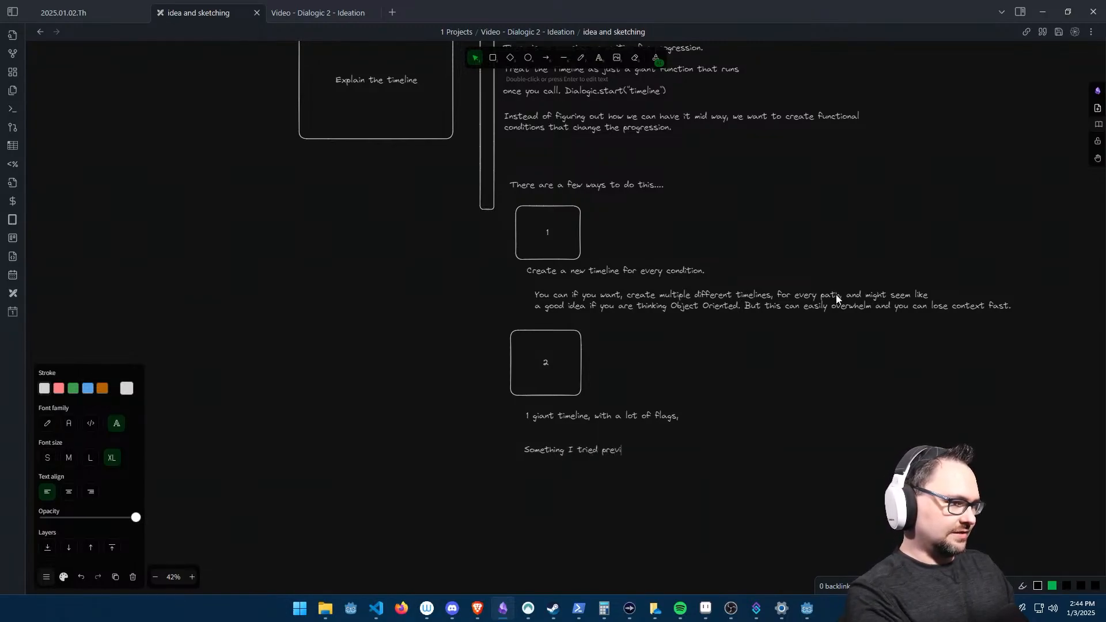
type("ously , was ")
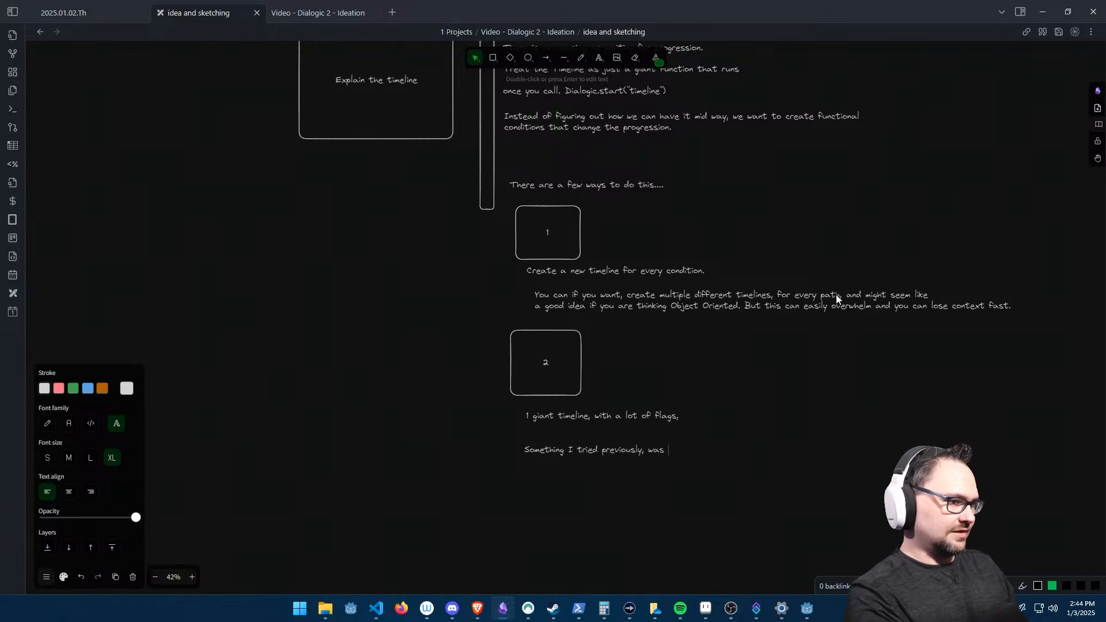
type("having multiple va")
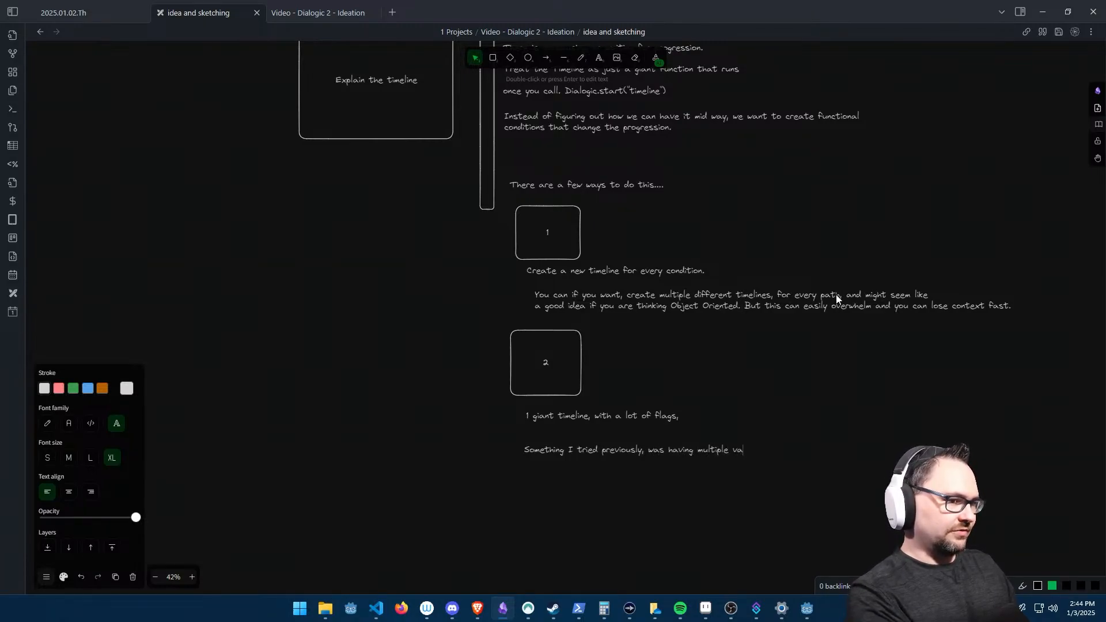
type("riables of flags ")
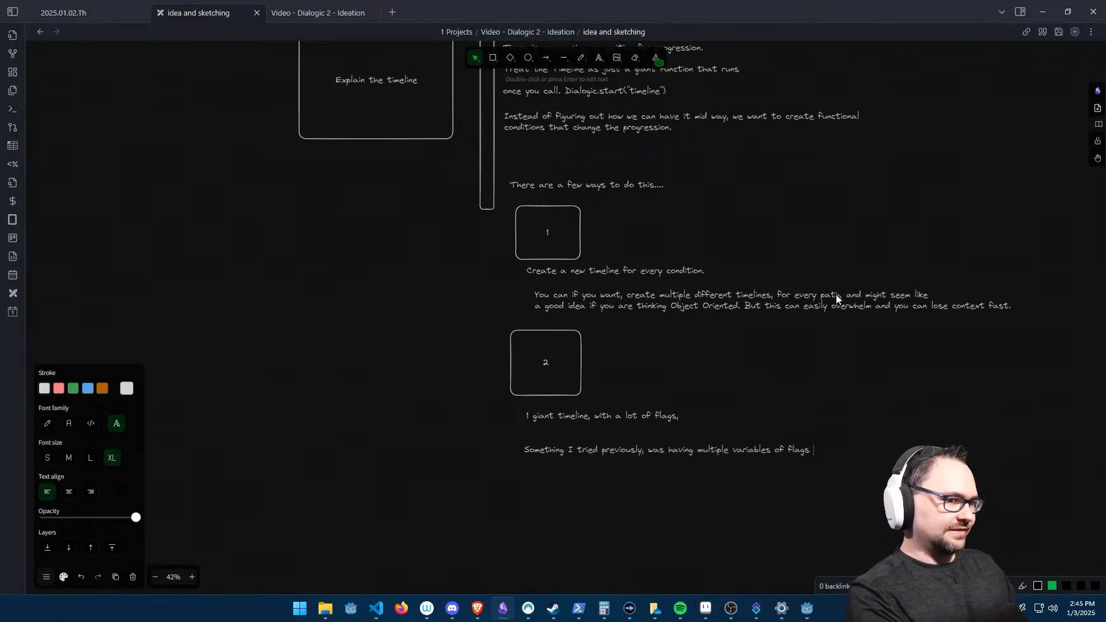
type("th")
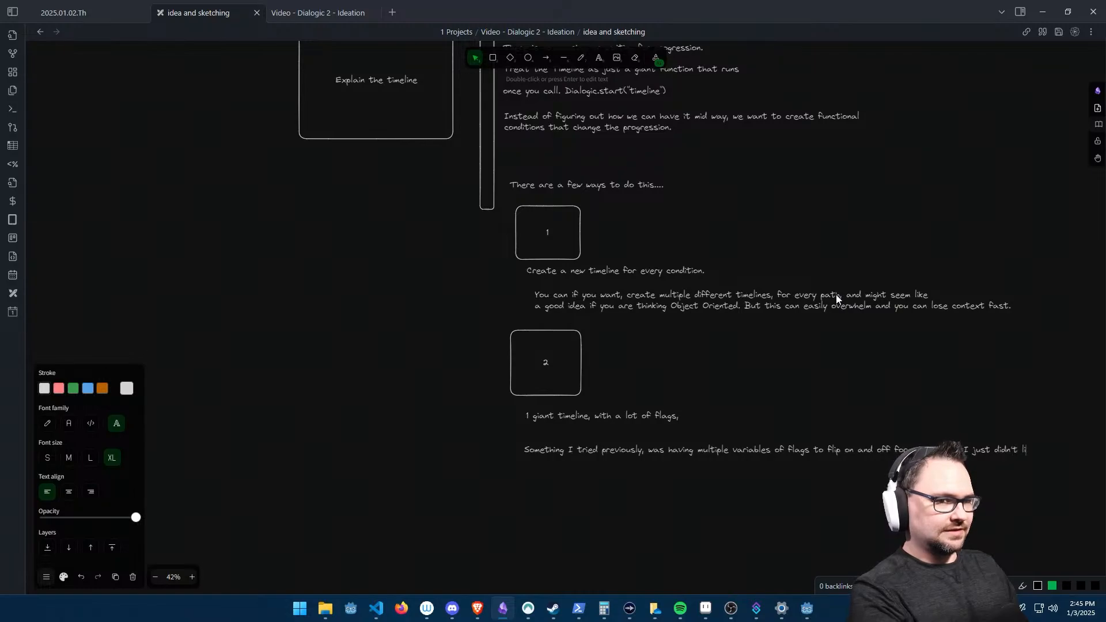
- Continue the note with "I just didn't like the multiple variables and it got kind of hard to trace the entire path."
type("ke the mult")
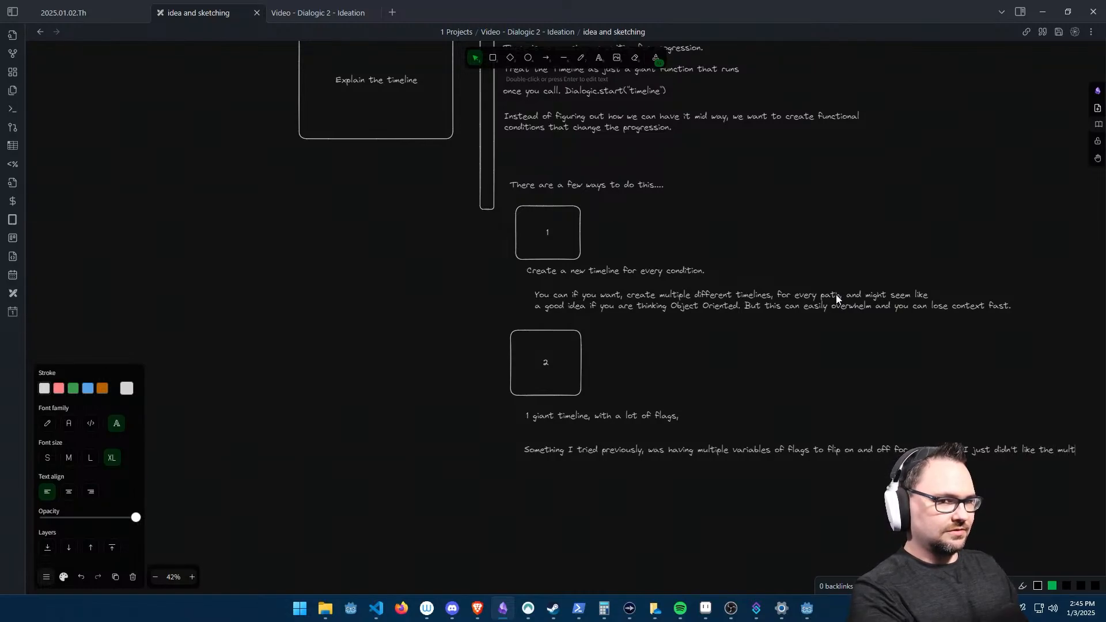
type("iple variabels")
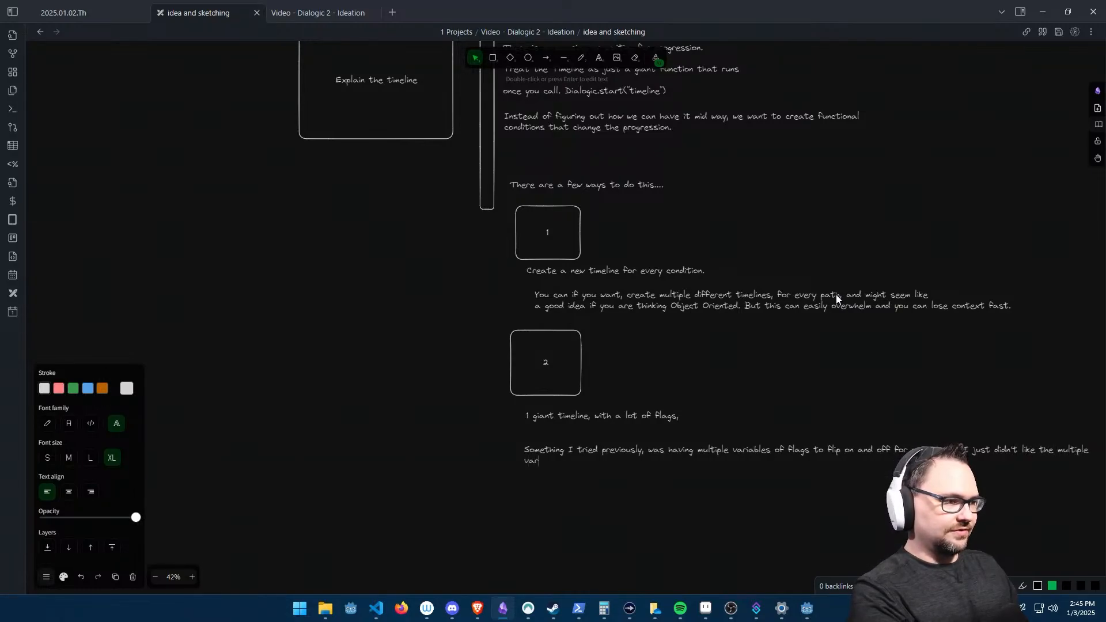
key("BackSpace")
key("BackSpace")
key("BackSpace")
type("le")
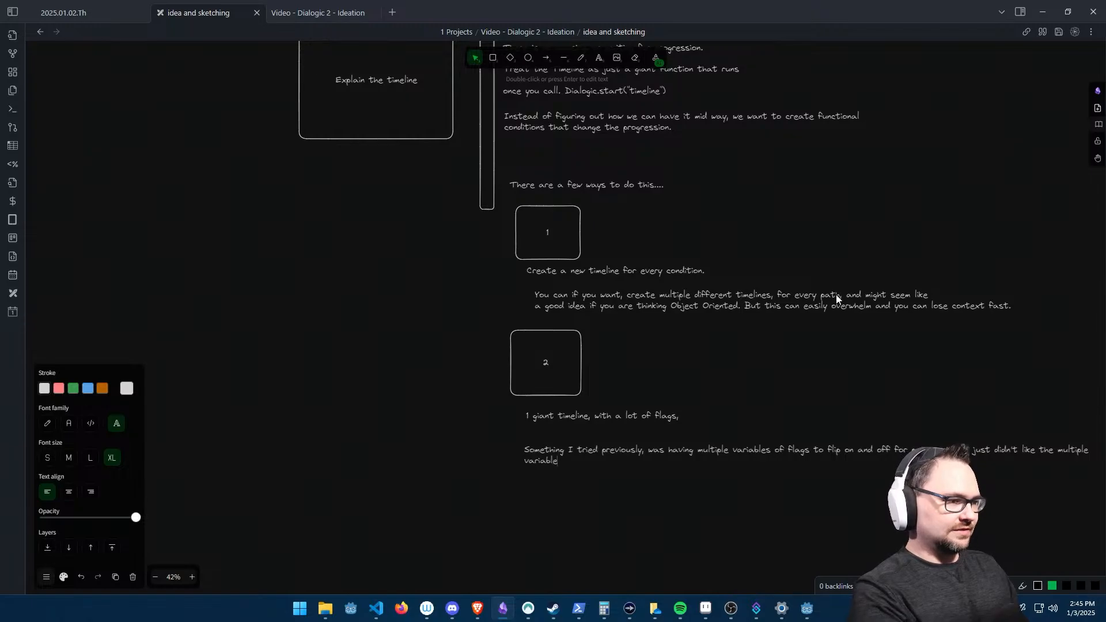
type("s and it")
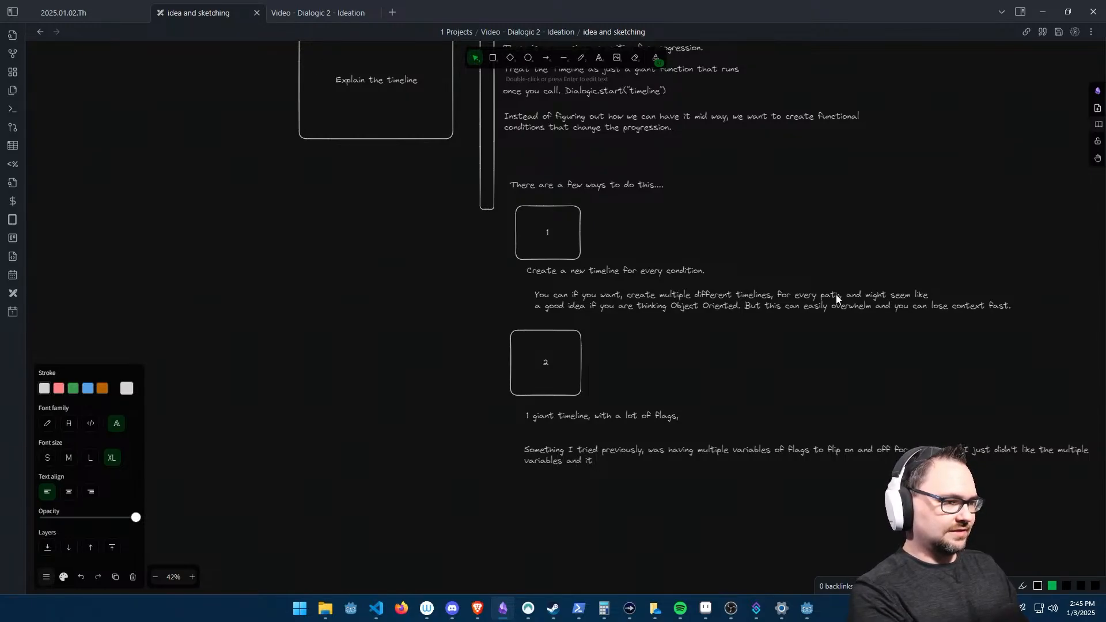
type(" got kind of hard t")
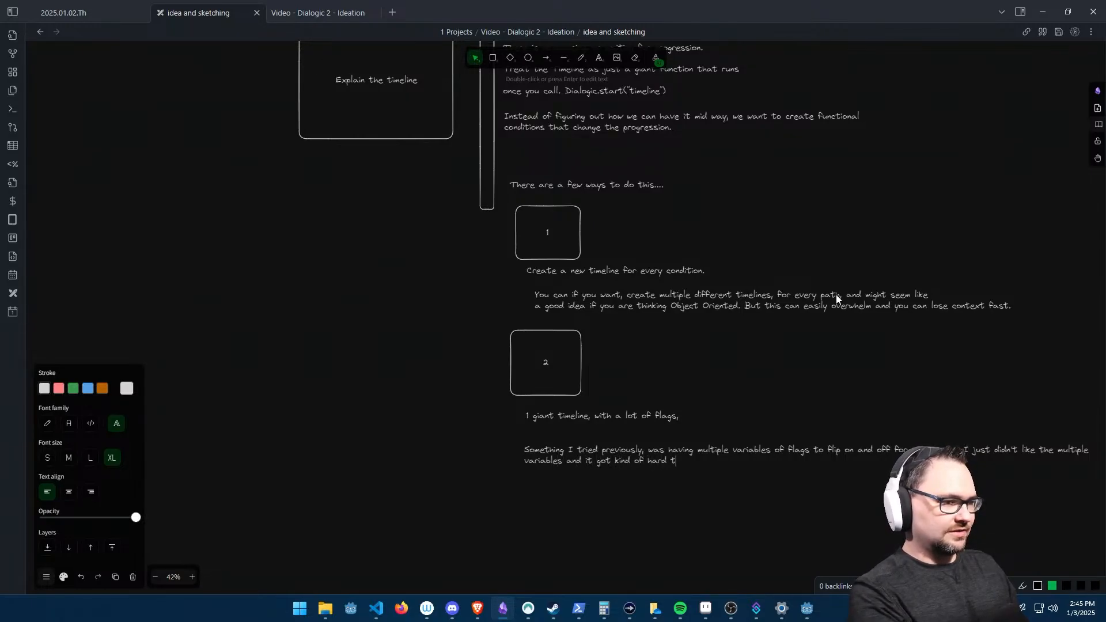
type("o trace the entire ")
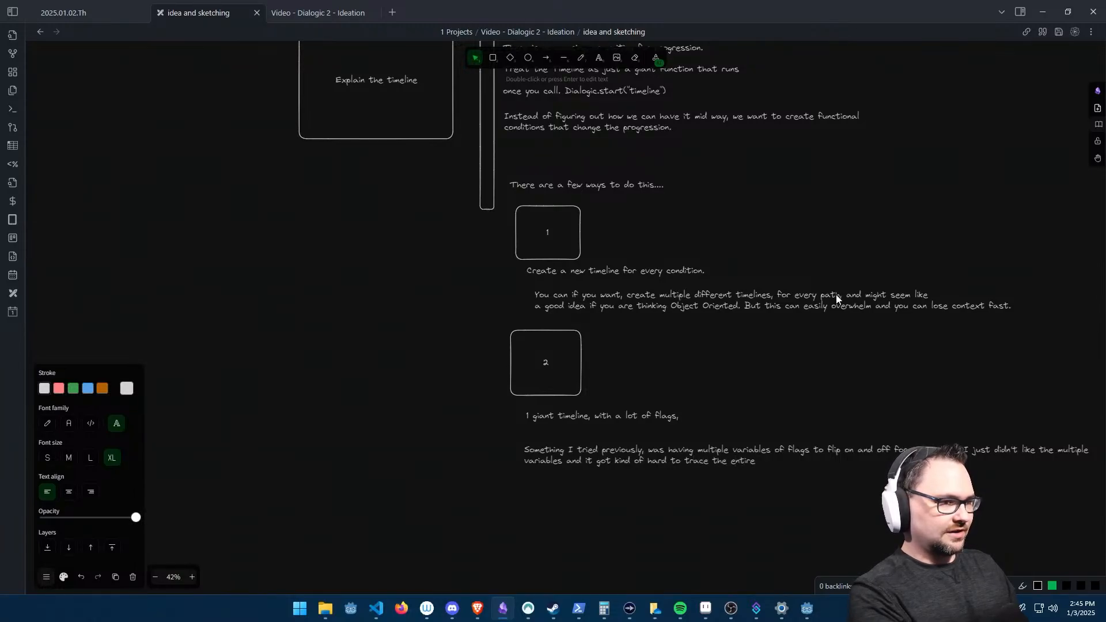
type("path.")
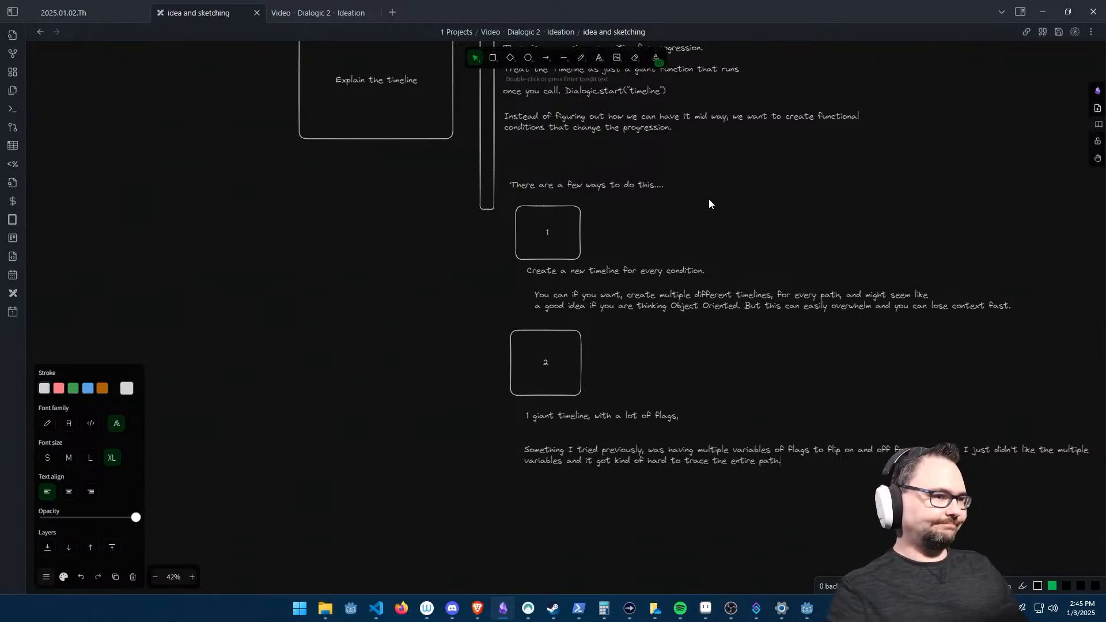
- Finish editing the two-line note and move it up closer to the "1 giant timeline" line
key("Escape")
left_click_drag(629, 453, 631, 440)
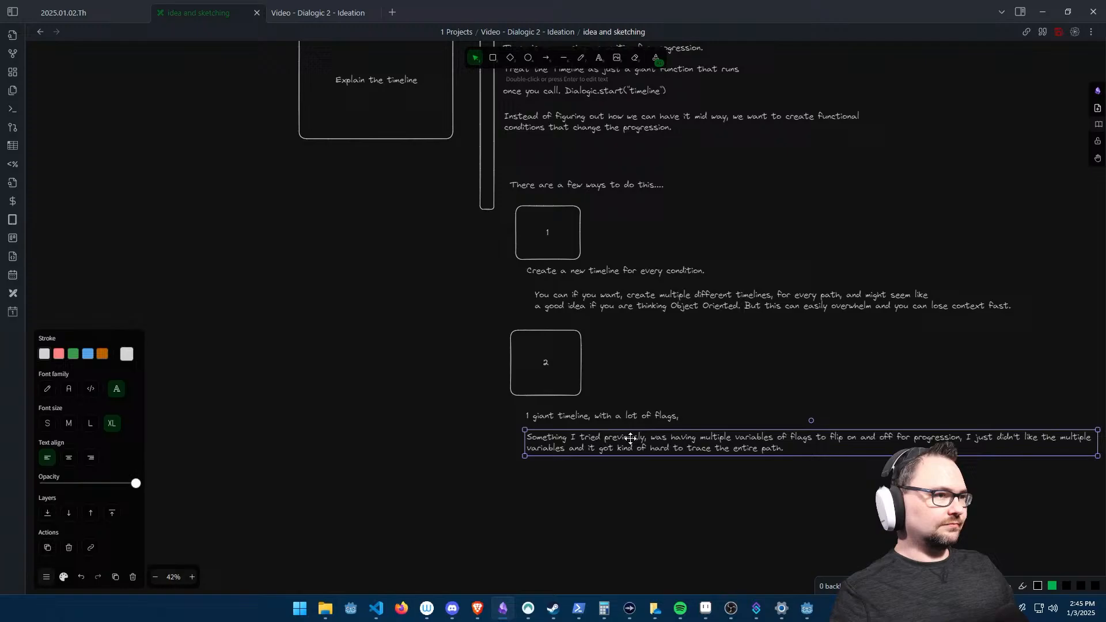
left_click(628, 478)
- Draw a third rounded box below the notes, label it "3" in its centre, and nudge it slightly down
scroll(613, 526, "down", 3)
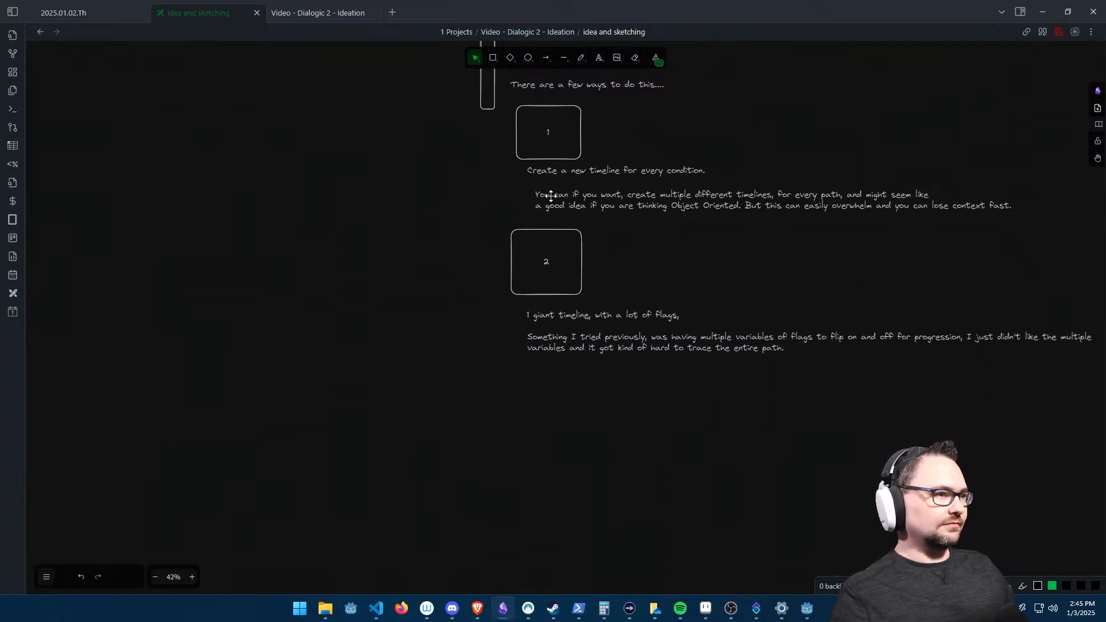
left_click(492, 58)
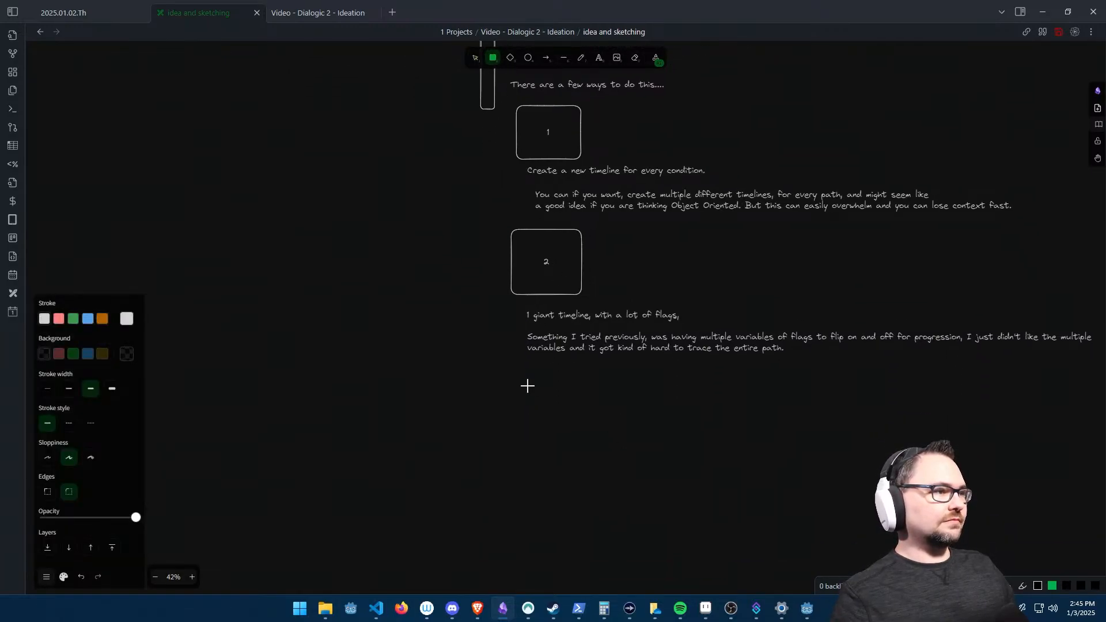
mouse_move(514, 365)
left_mouse_down()
mouse_move(595, 441)
mouse_move(531, 370)
left_mouse_up()
double_click(535, 370)
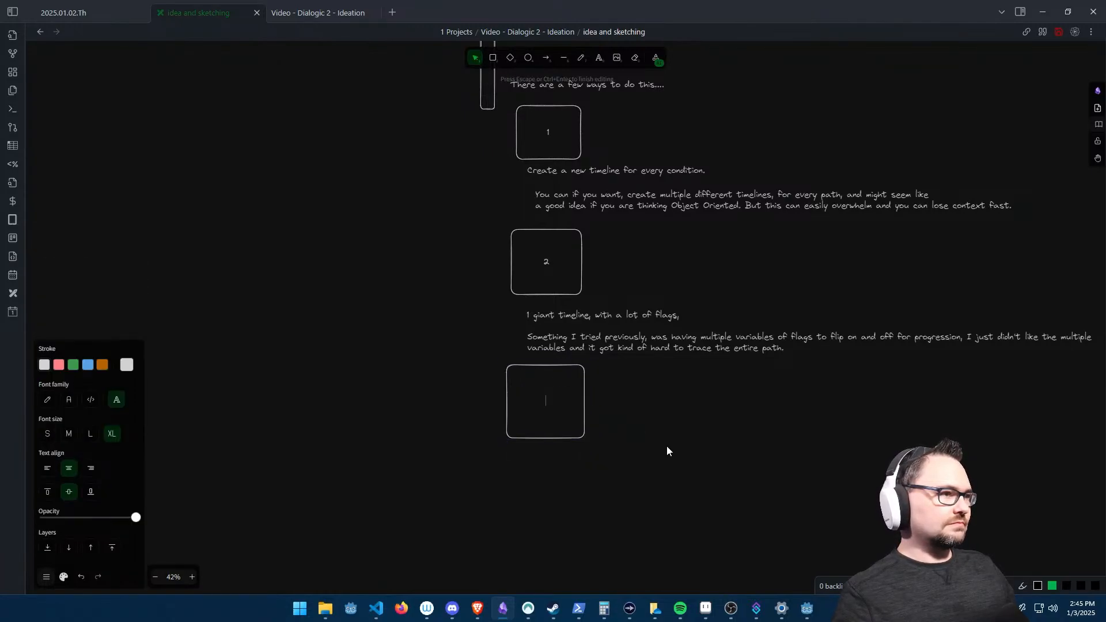
type("3")
left_click(642, 442)
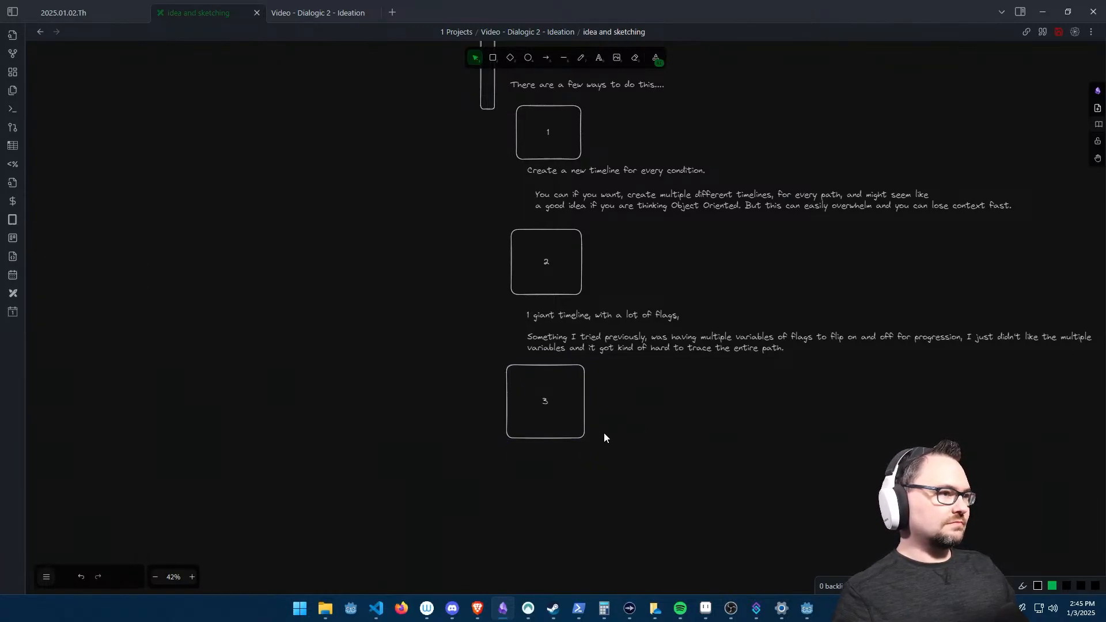
left_click_drag(544, 373, 545, 378)
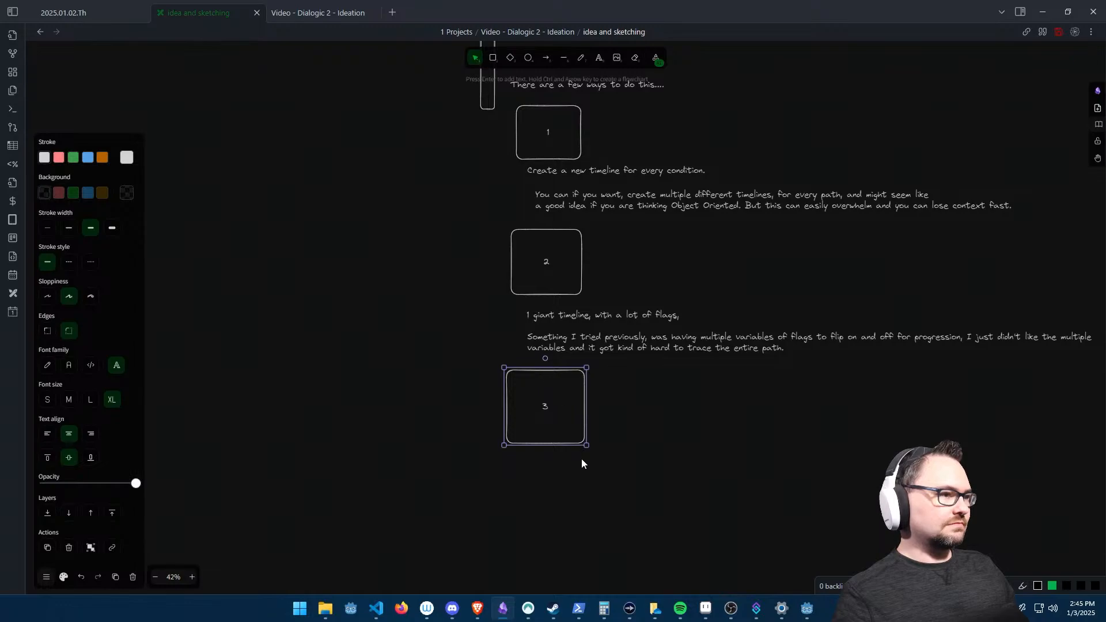
- Add a text note reading "Hybrid solution, Create timelines for scenes" below the box labelled 3 and move it up close to the box
left_click(543, 471)
key("t")
left_click(529, 465)
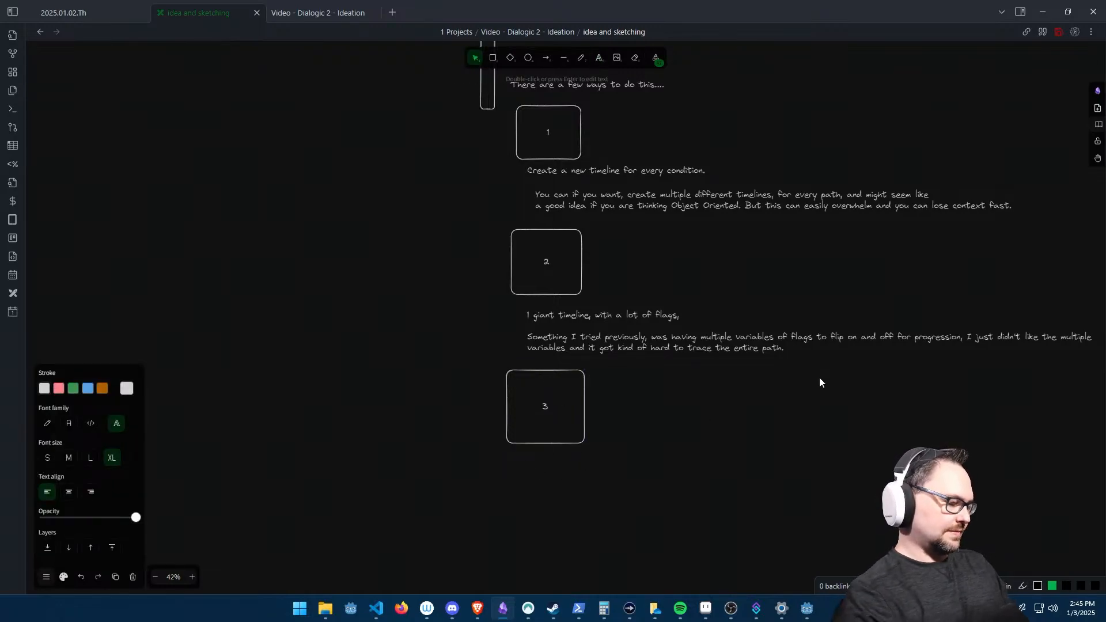
type("Hybr")
type("id solutio")
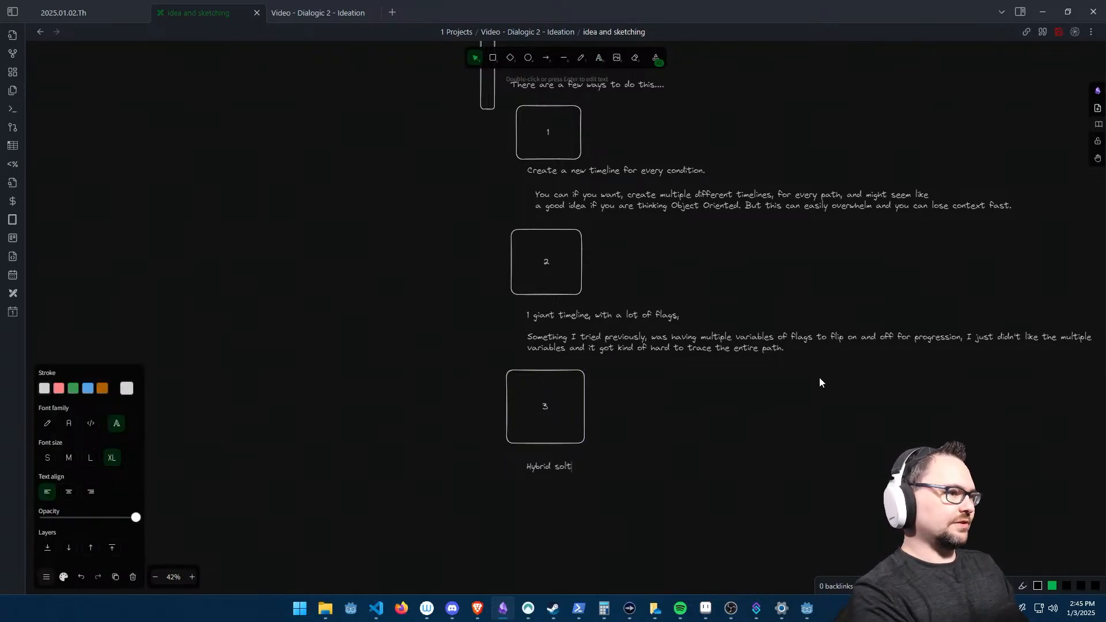
type("n, ")
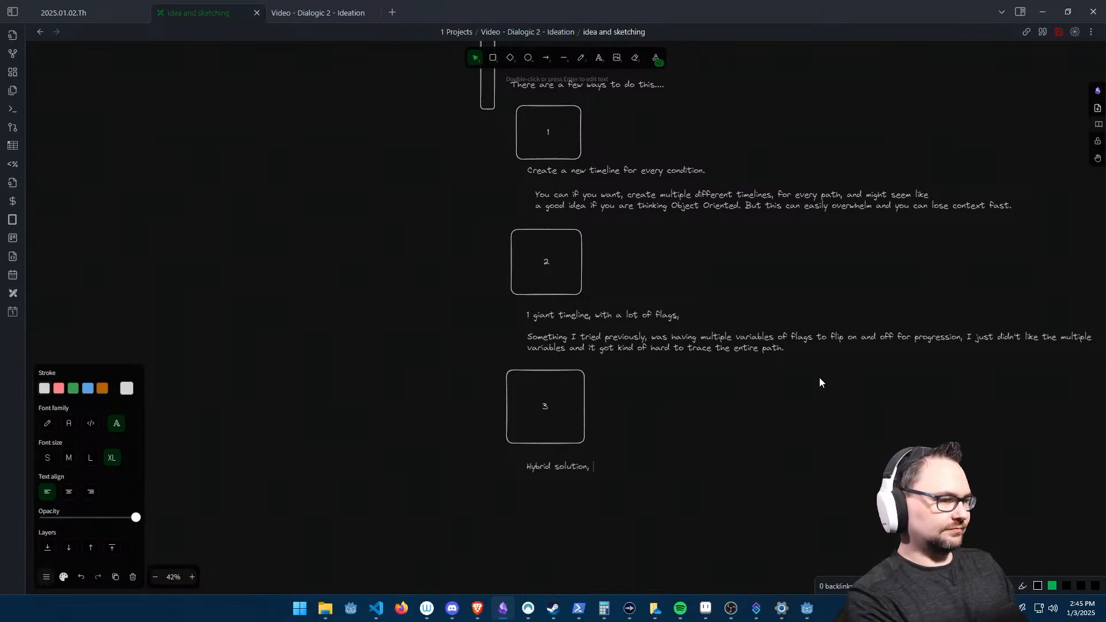
type("Create timelines ")
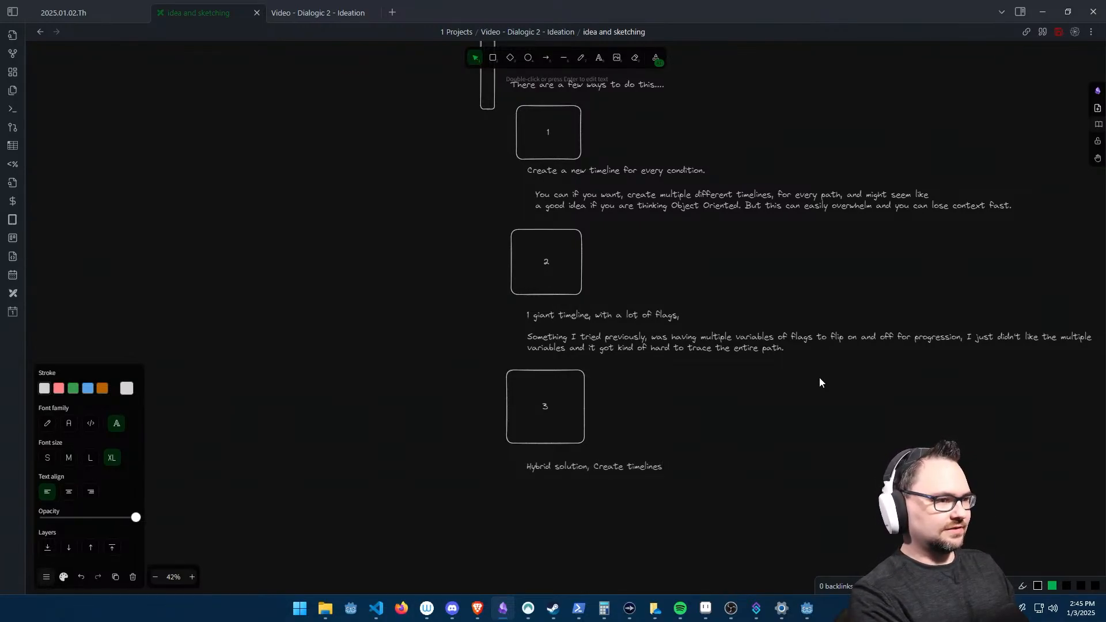
type("for ")
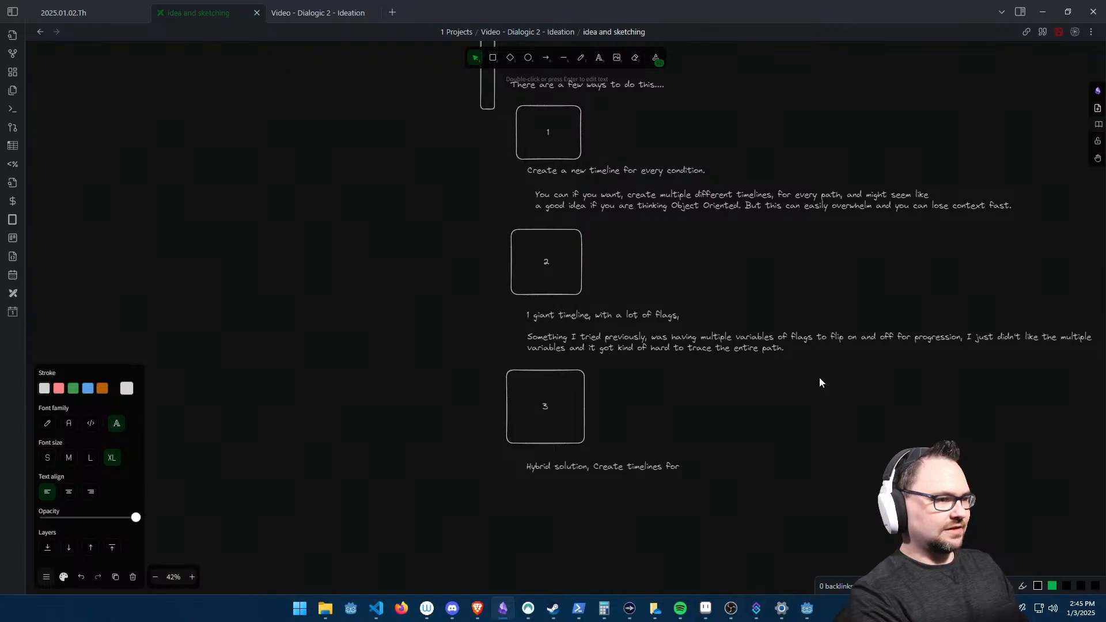
type("scenes")
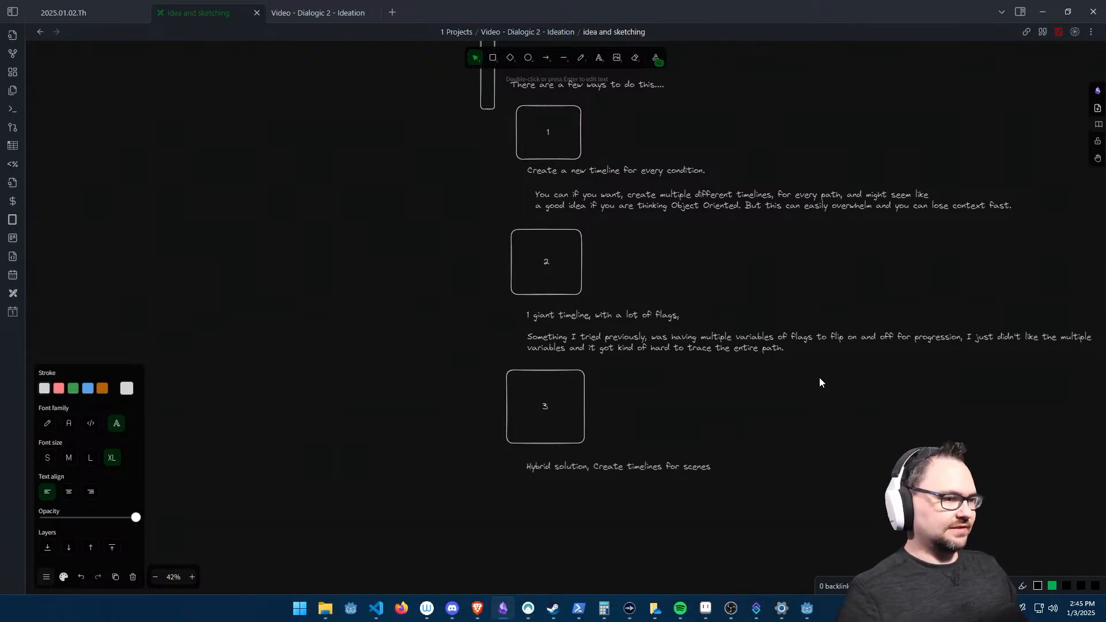
left_click(564, 459)
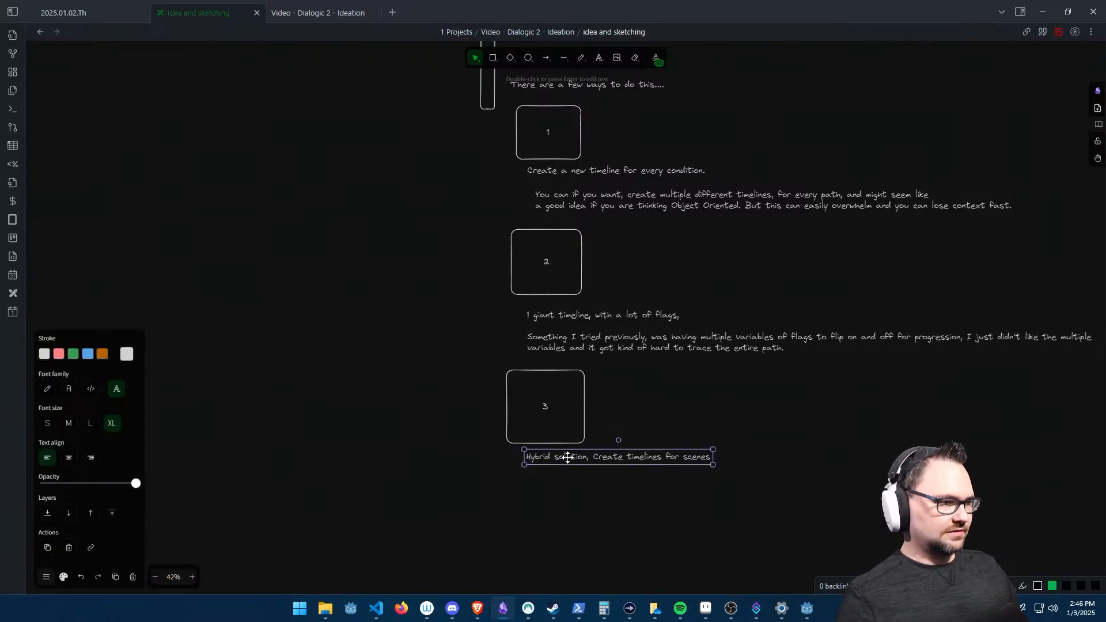
left_click(582, 478)
- Extend the hybrid solution note with "and progression." at its end
middle_click_drag(635, 472, 624, 399)
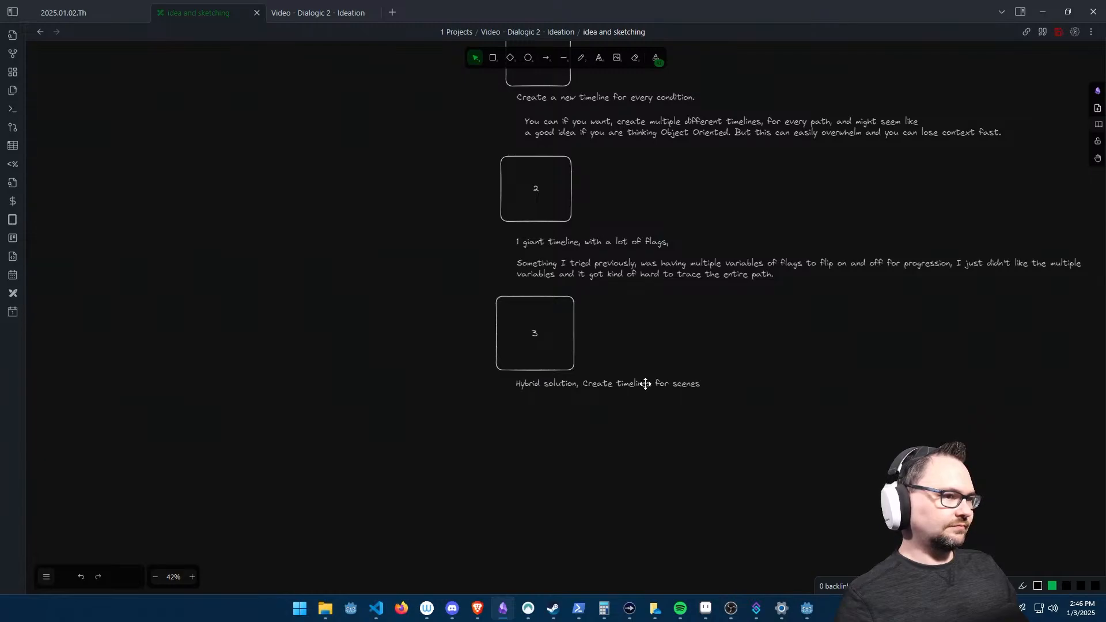
double_click(646, 384)
key("End")
type("and prog")
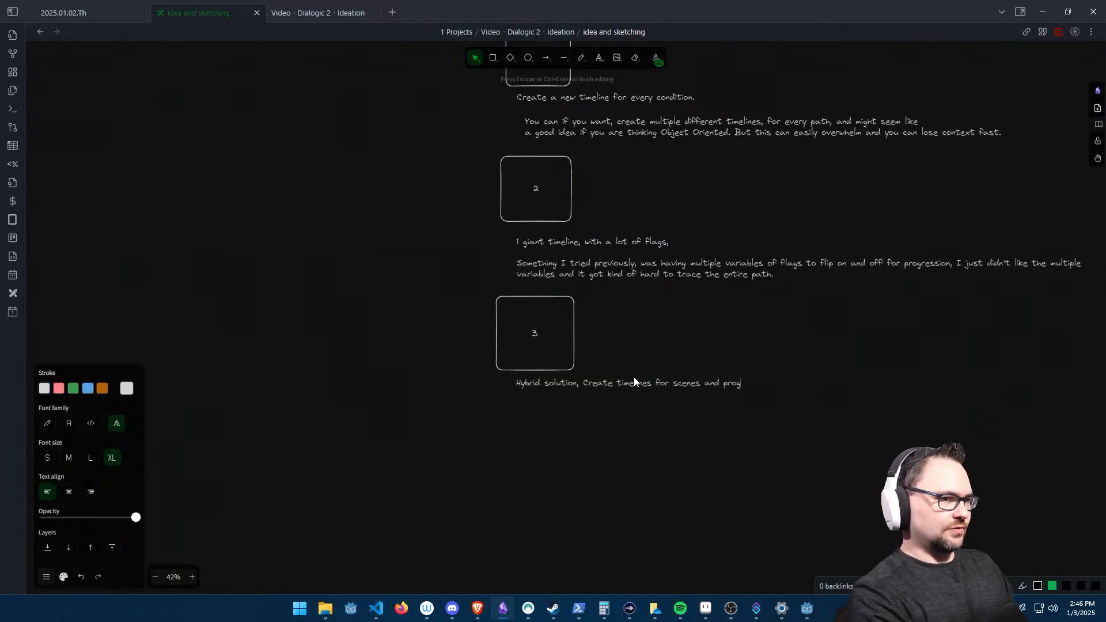
type("ression.")
left_click(693, 437)
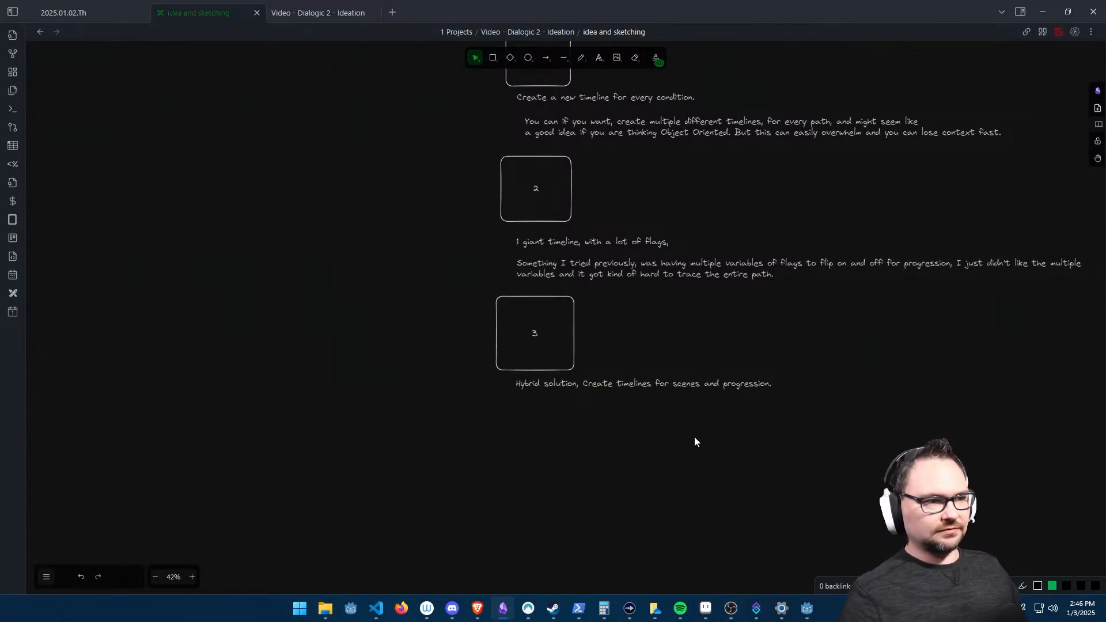
- Extend the hybrid solution note at its end with "add a more sophisicated progression check."
left_click(730, 386)
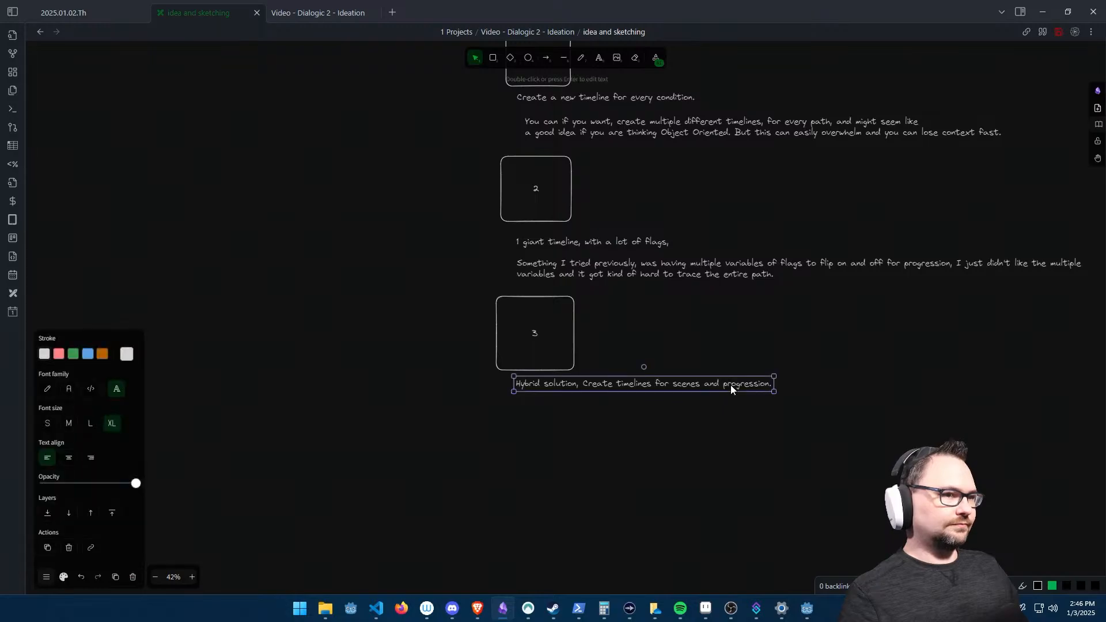
double_click(730, 385)
key("End")
type("add ")
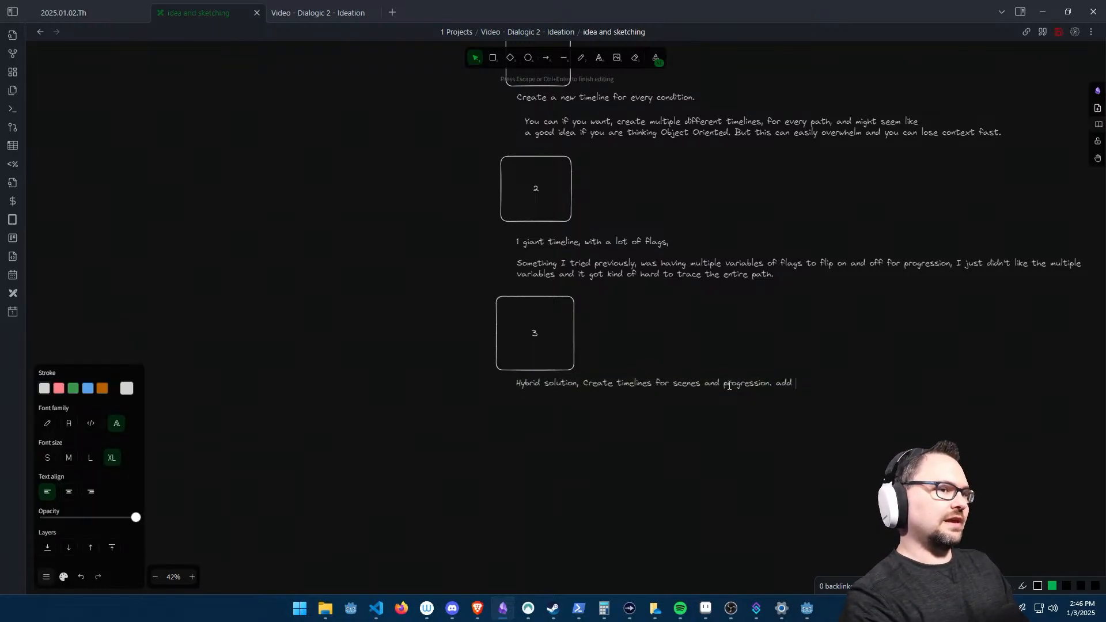
type("a more sophista")
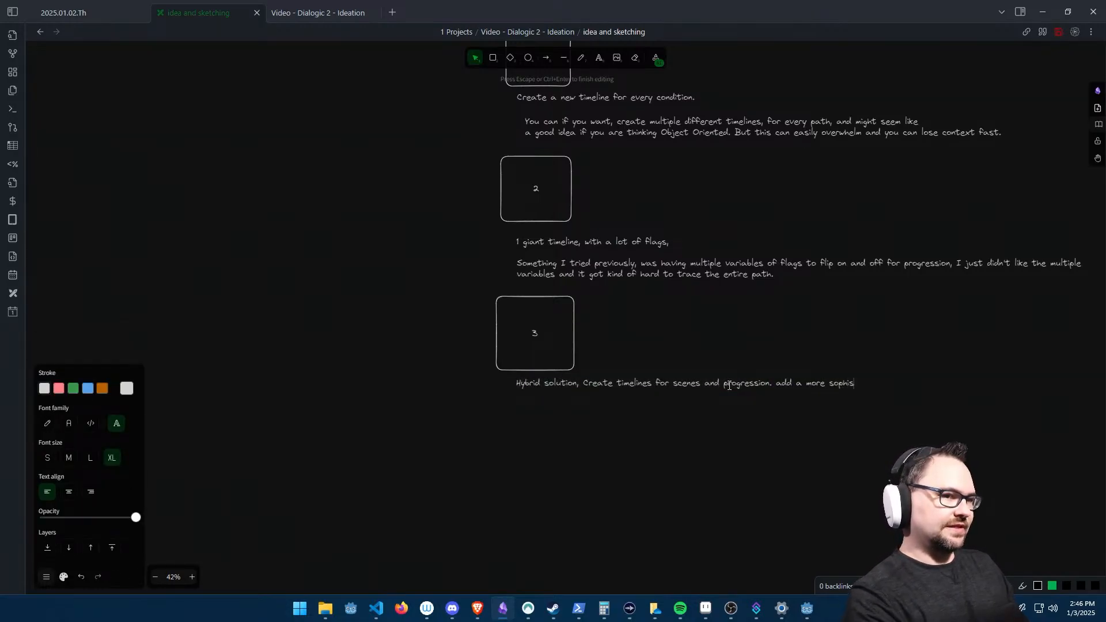
key("BackSpace")
key("BackSpace")
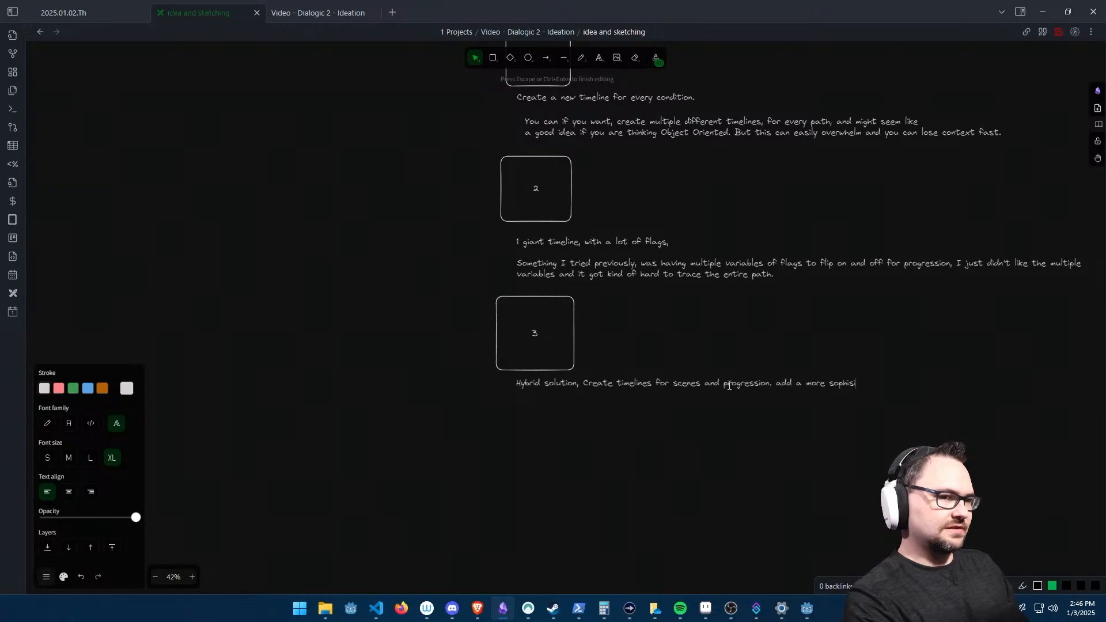
type("icated p")
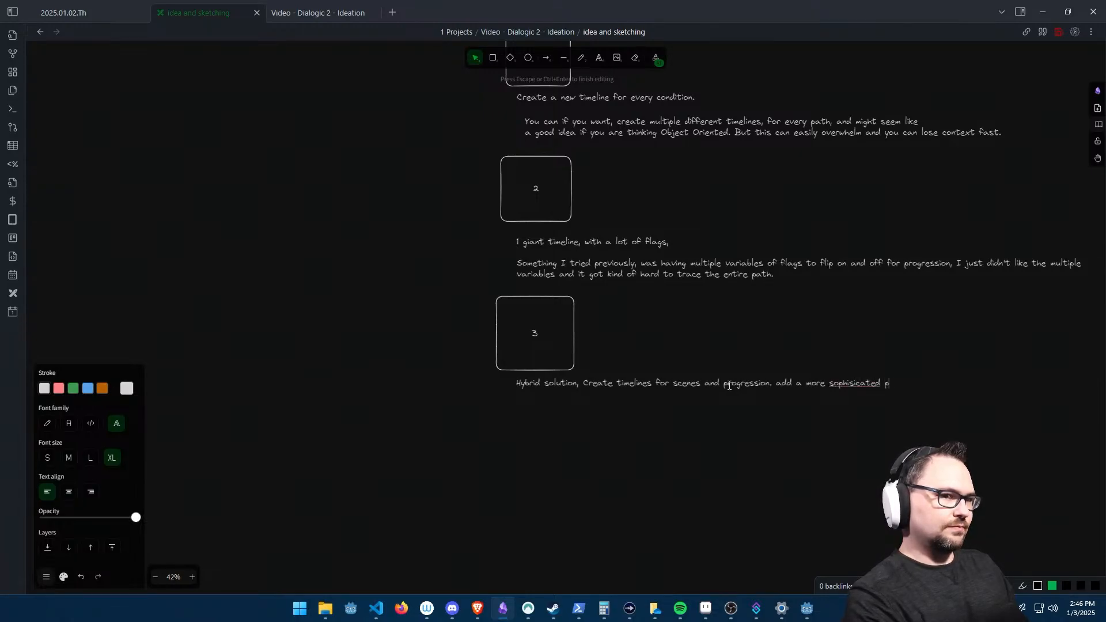
type("rogression ")
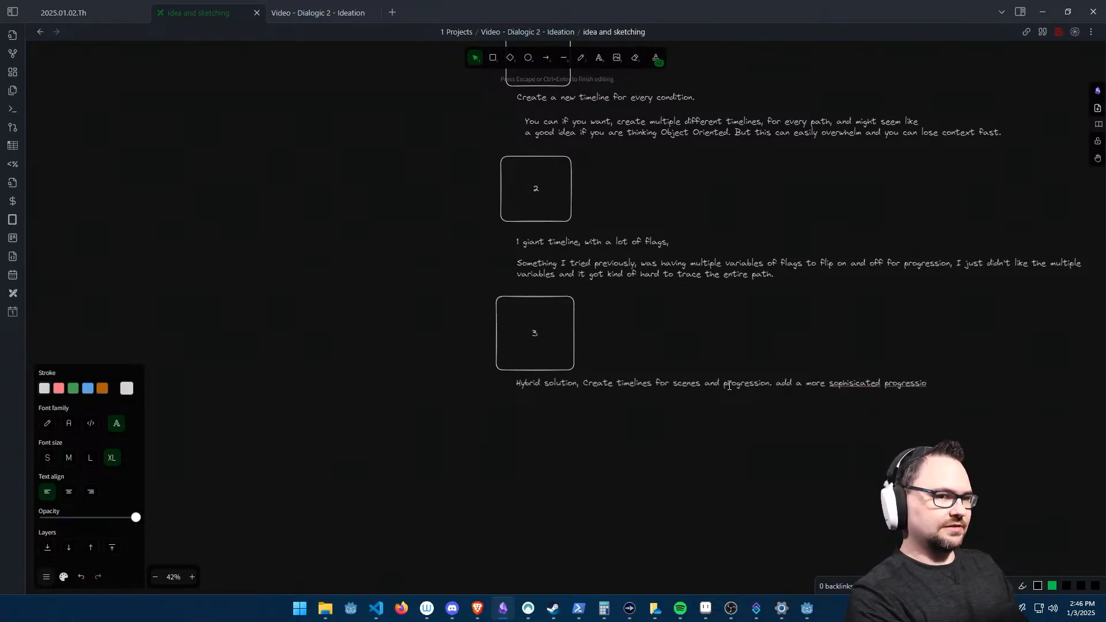
type("cehc")
key("BackSpace")
key("BackSpace")
key("BackSpace")
type("heck.")
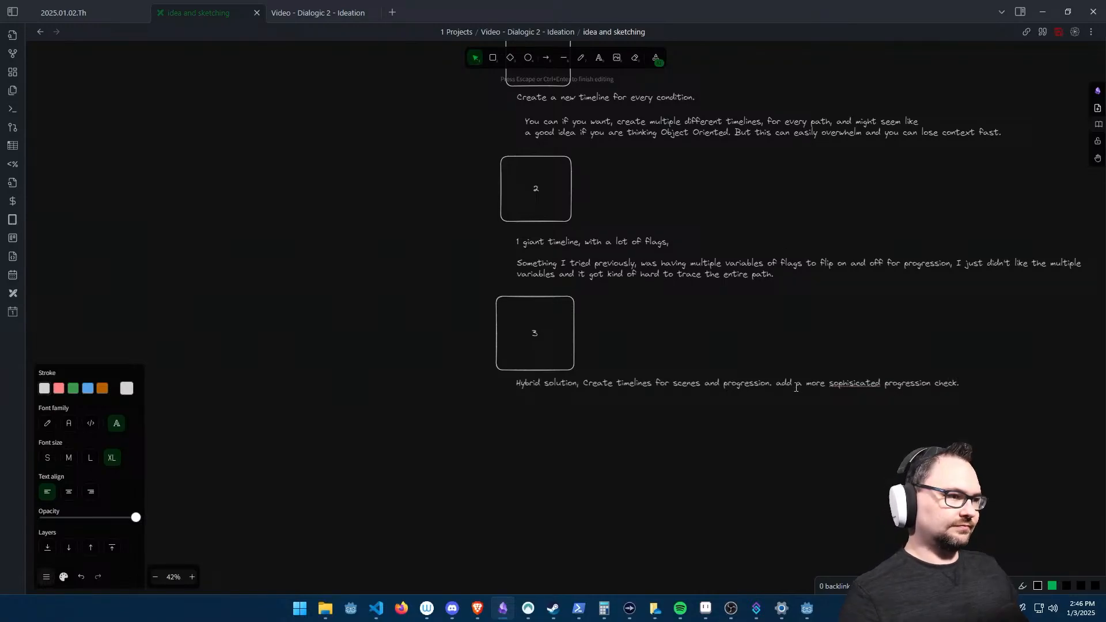
left_click(698, 474)
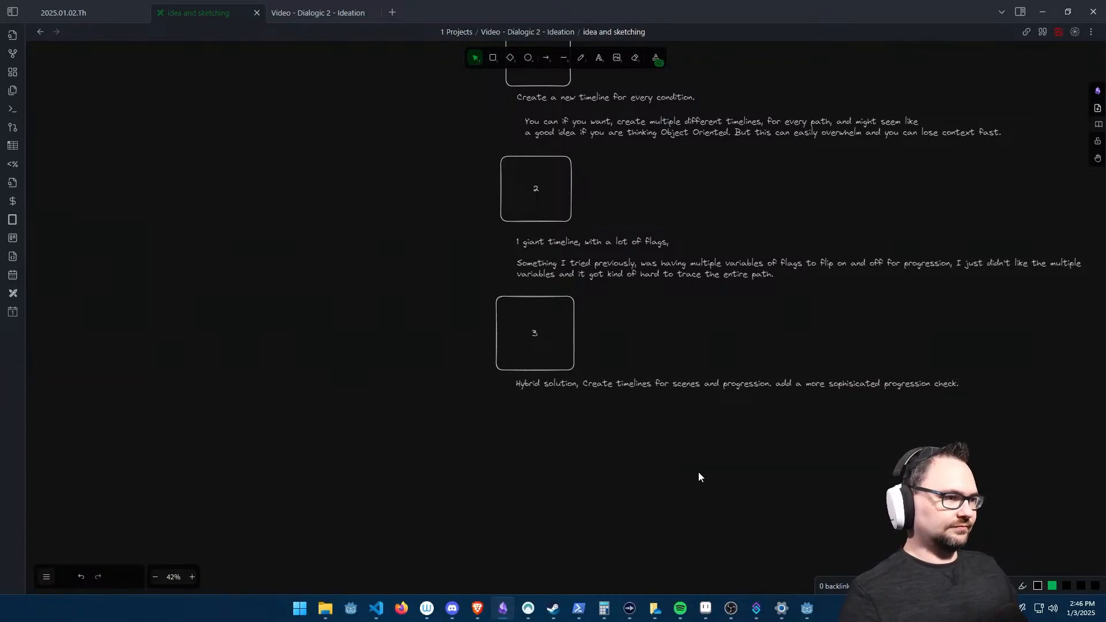
- Nudge the hybrid solution note slightly to the right and start a new text note below it
middle_click_drag(667, 425, 686, 399)
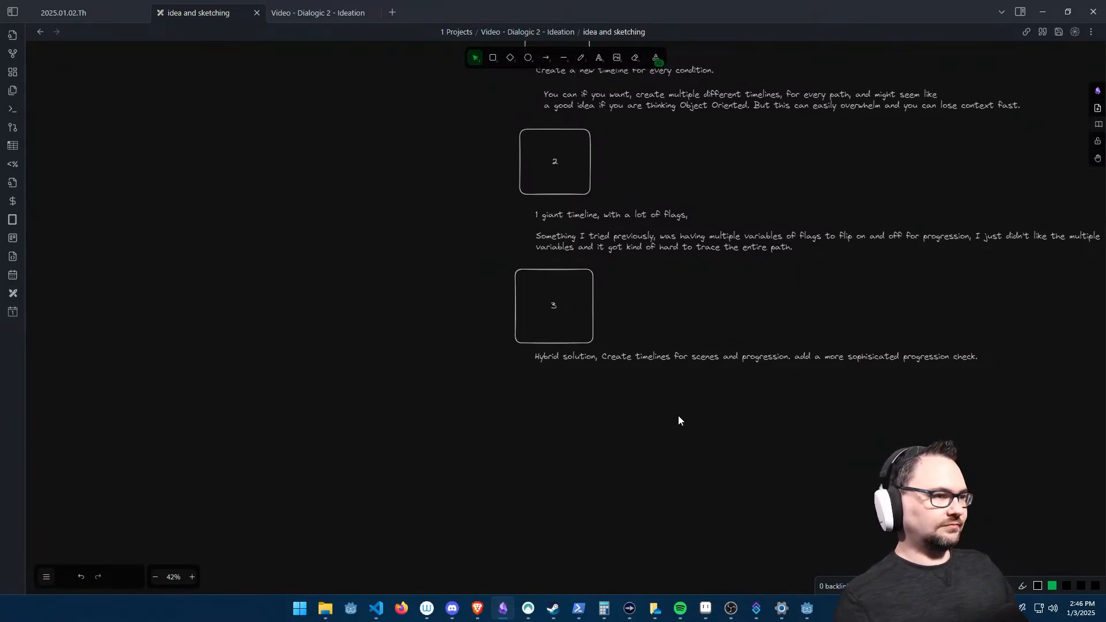
left_click(646, 357)
left_click_drag(628, 355, 630, 355)
left_click(635, 387)
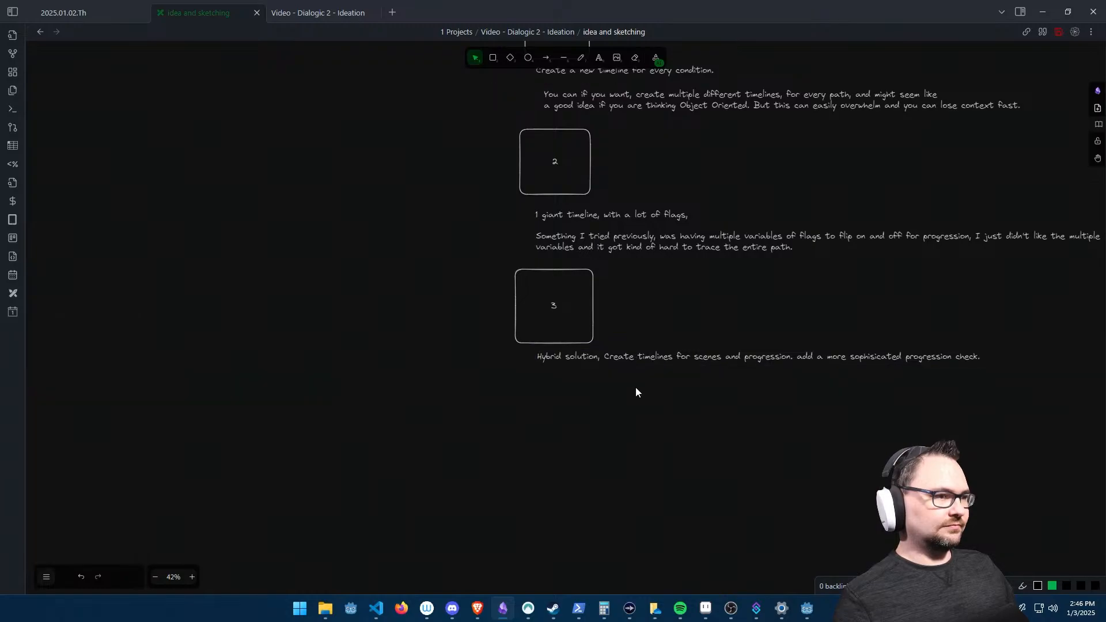
key("t")
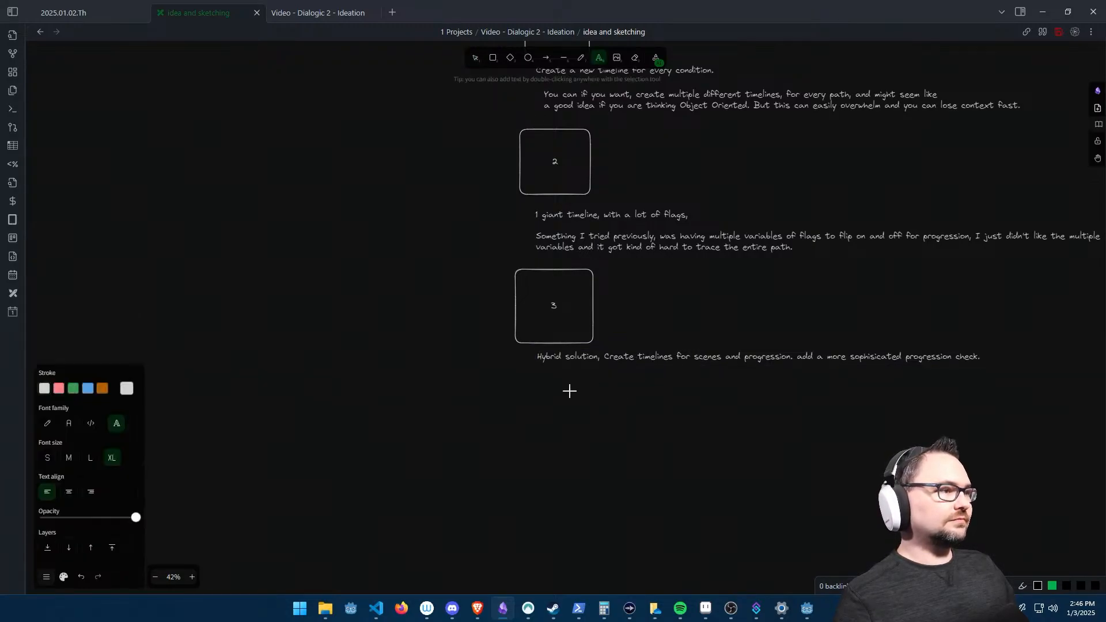
left_click(544, 400)
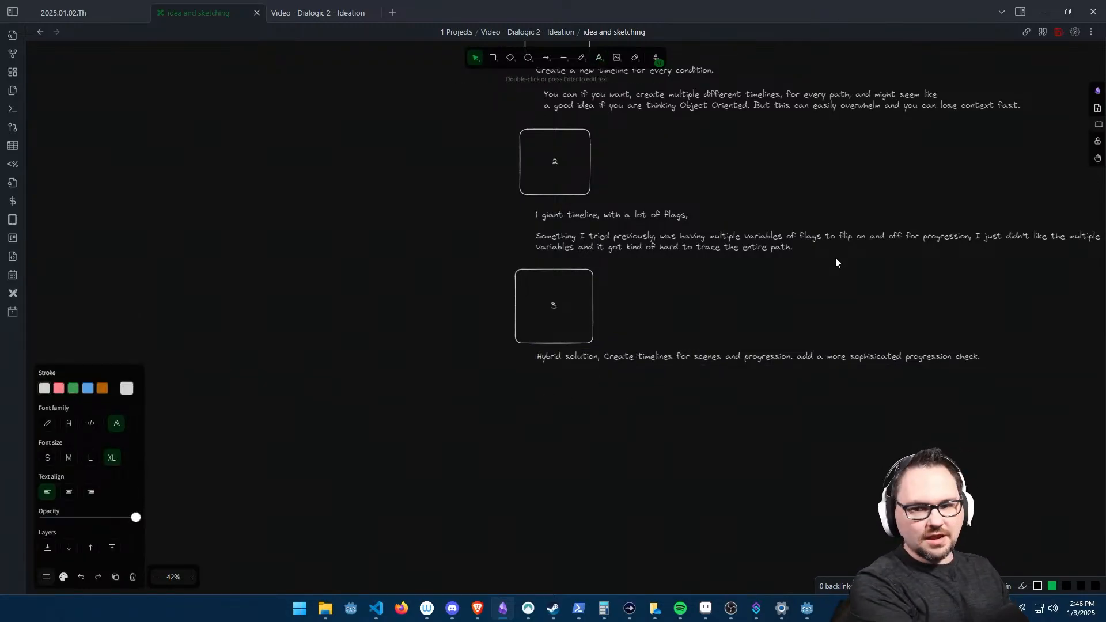
type("You are ")
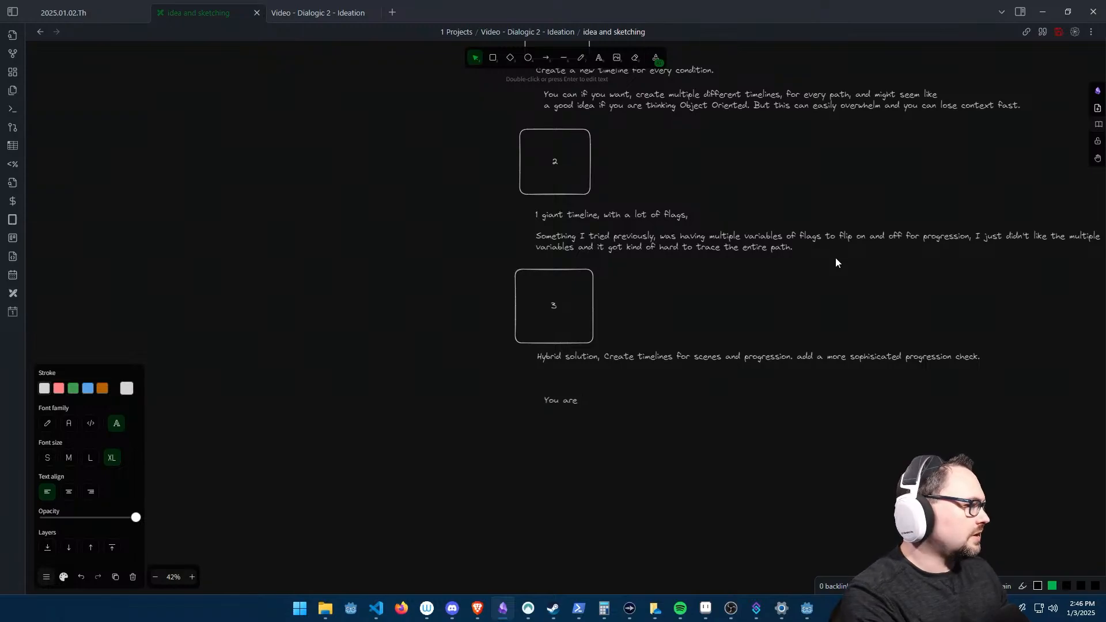
type("merging")
key("ctrl+BackSpace")
key("ctrl+BackSpace")
key("ctrl+BackSpace")
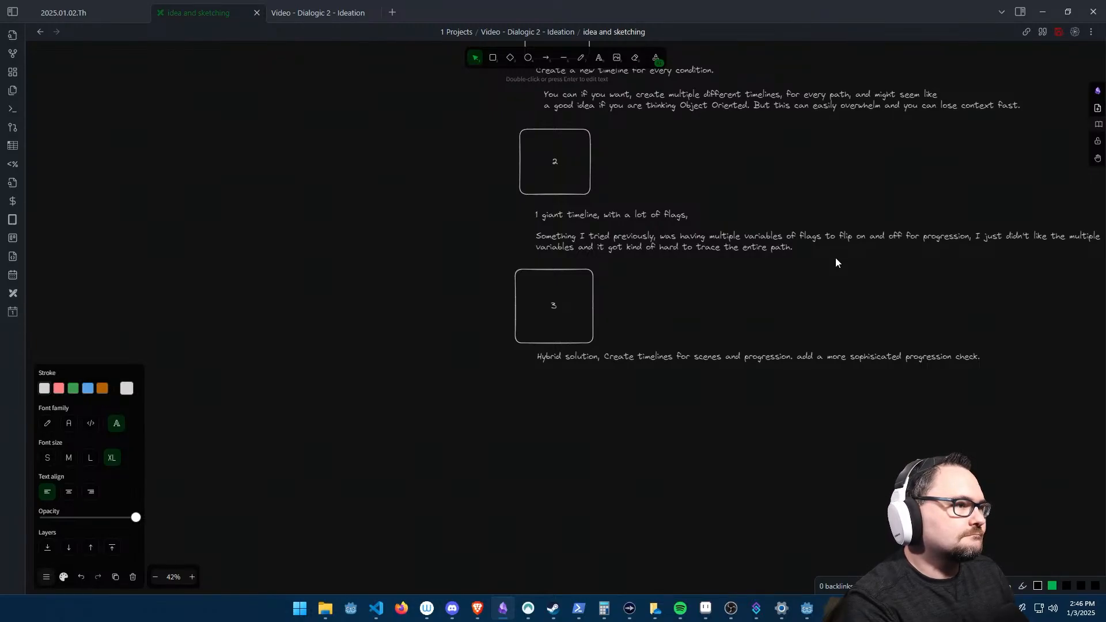
type("I")
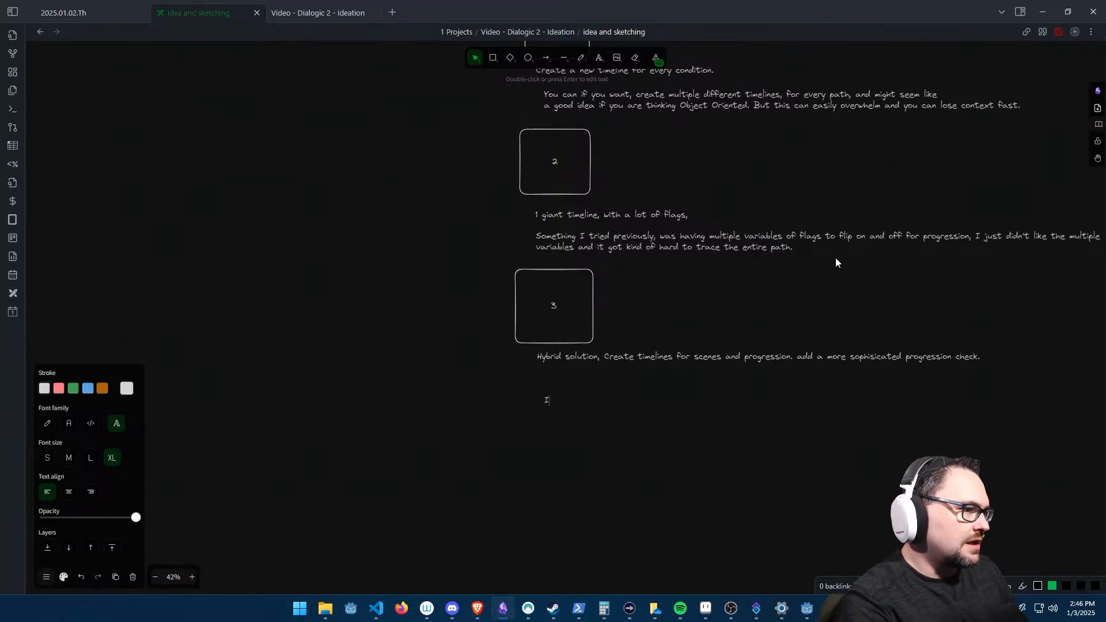
type(" play D&D")
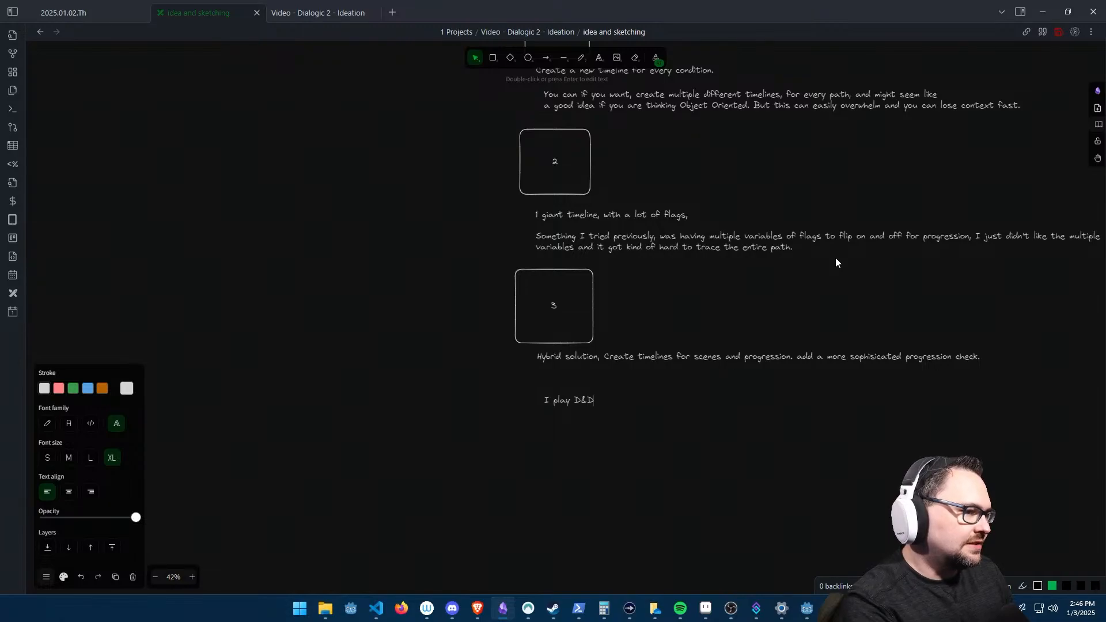
type(", in fact,")
- Replace the new note's draft text with "I got this idea while playing a game with D&D with my friends,"
key("ctrl+a")
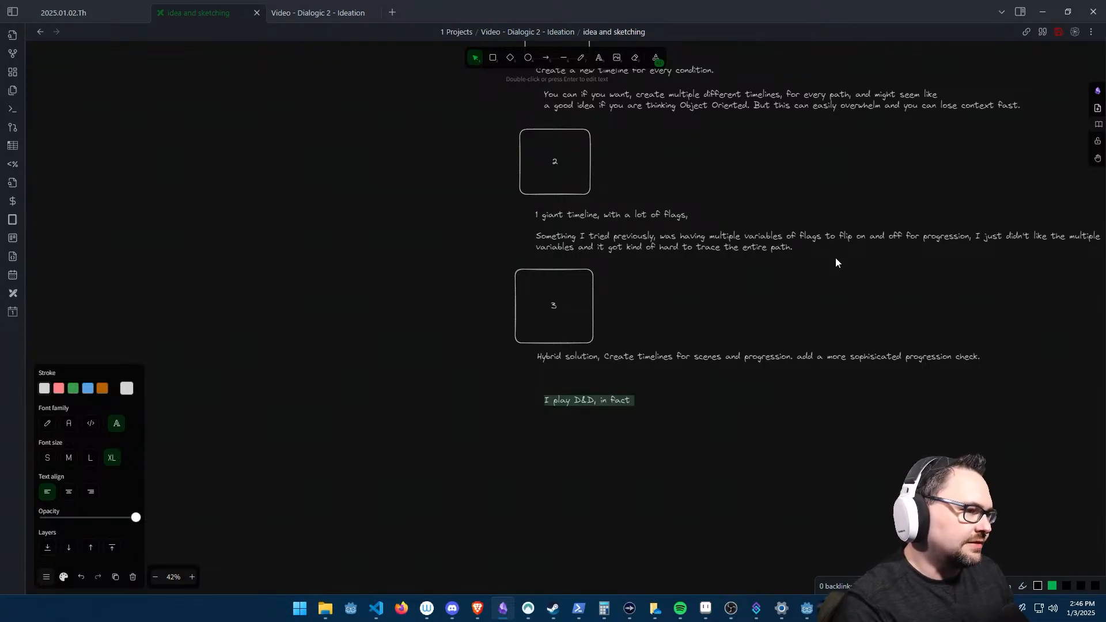
type("I got this idea")
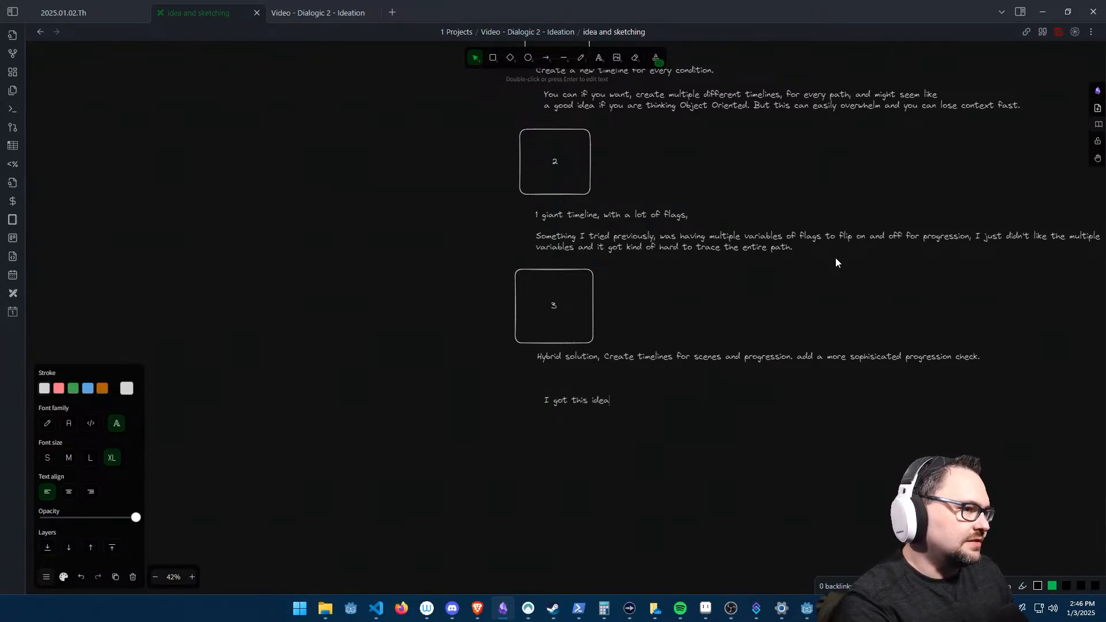
type(" while")
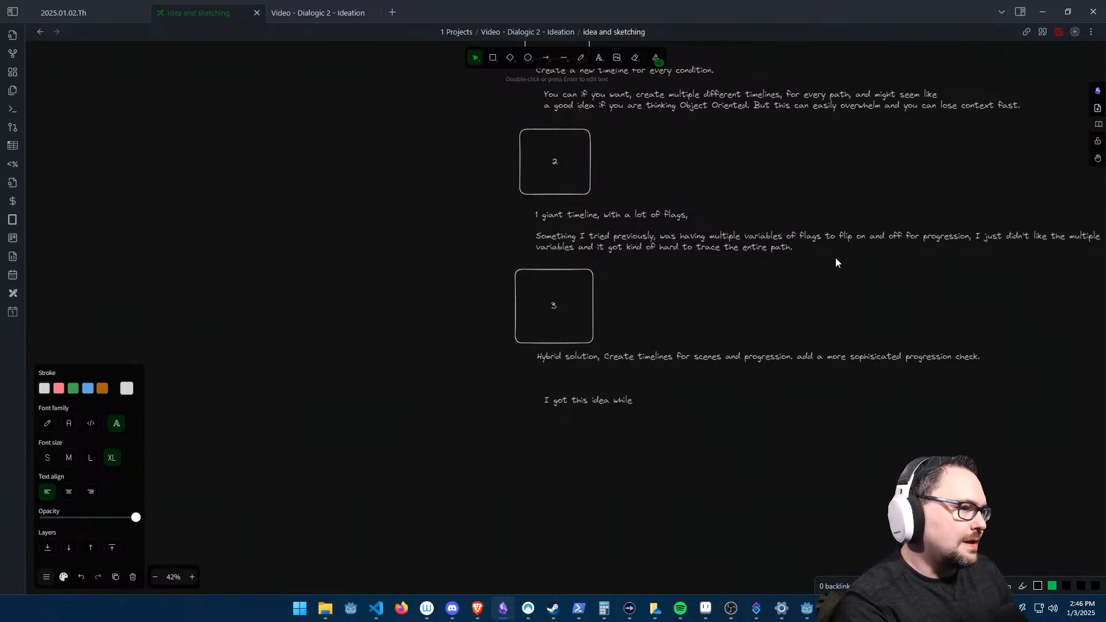
type(" playing a game ")
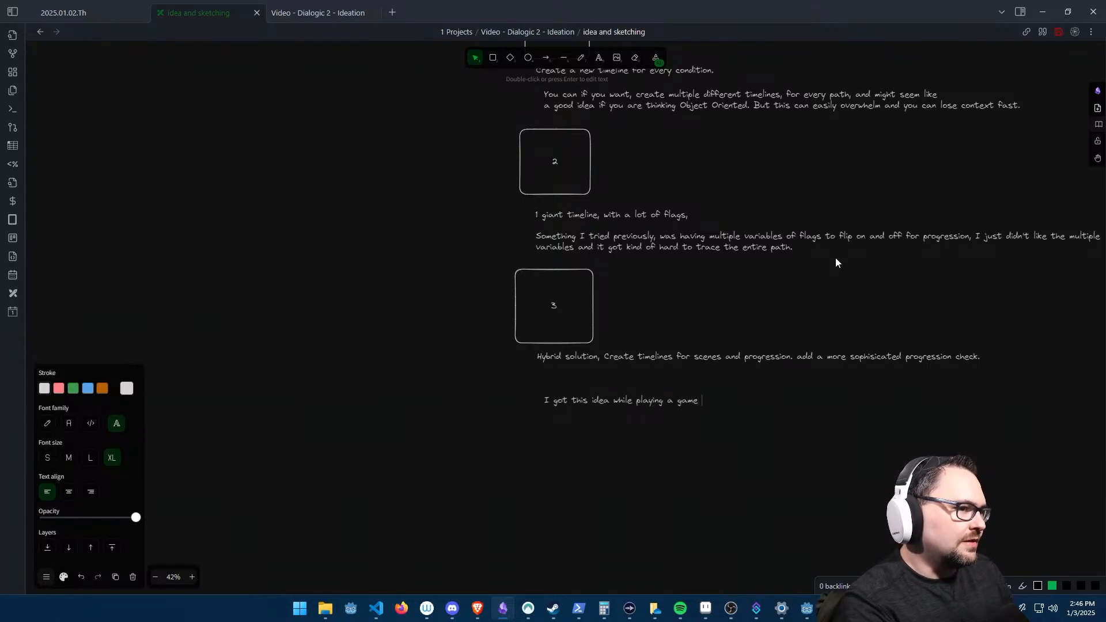
type("with D&D with my ")
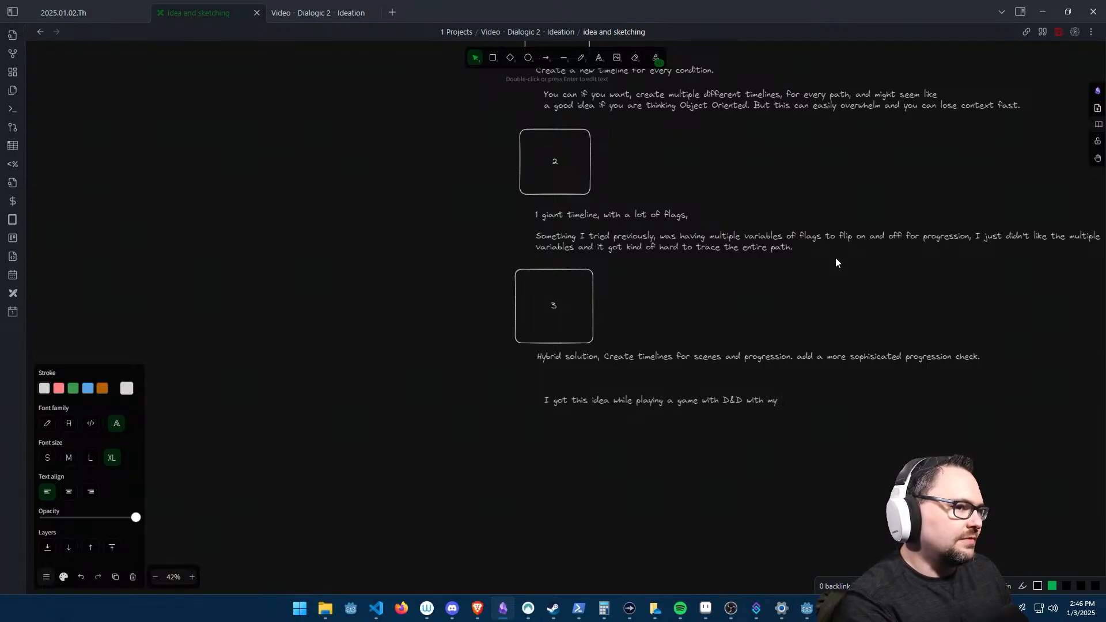
type("friends,")
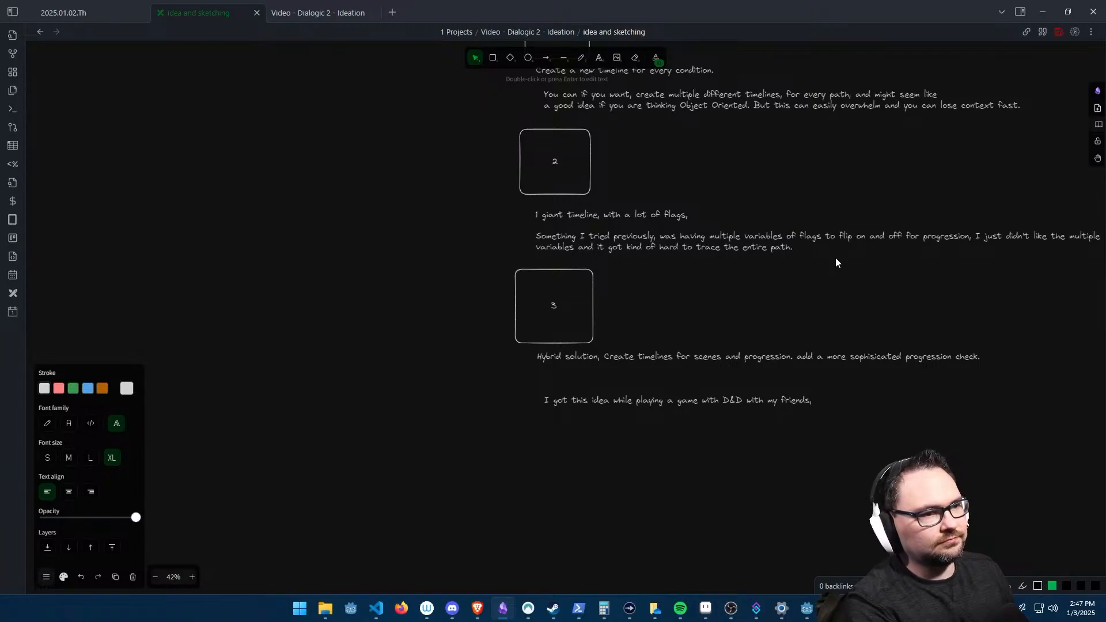
- Continue the D&D note's first line with "and that is, if you treat each scene."
type("an")
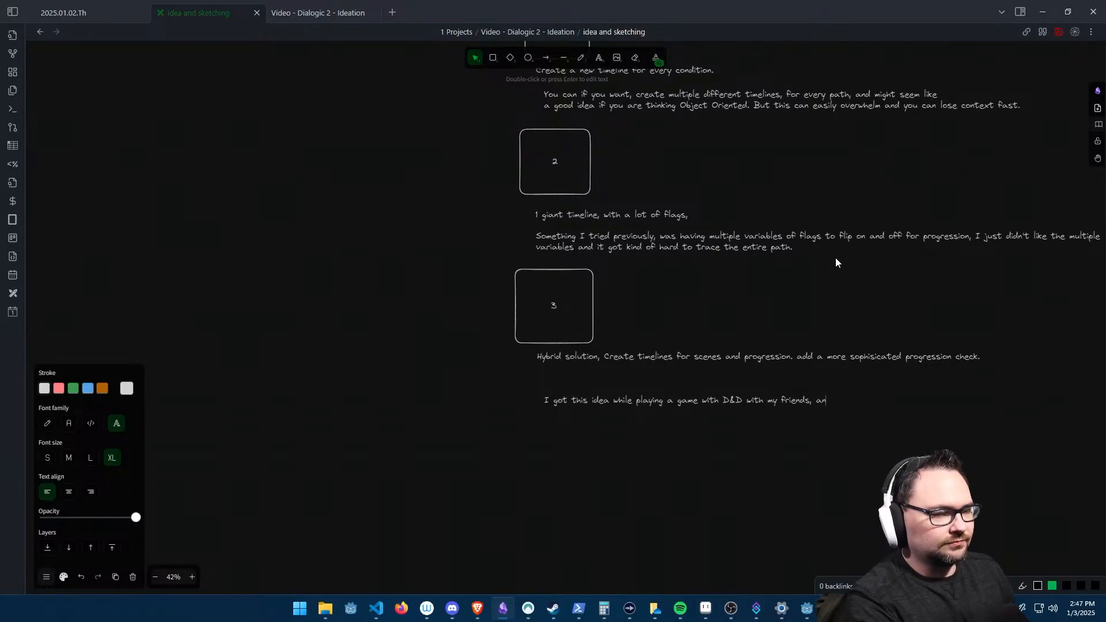
type("d ")
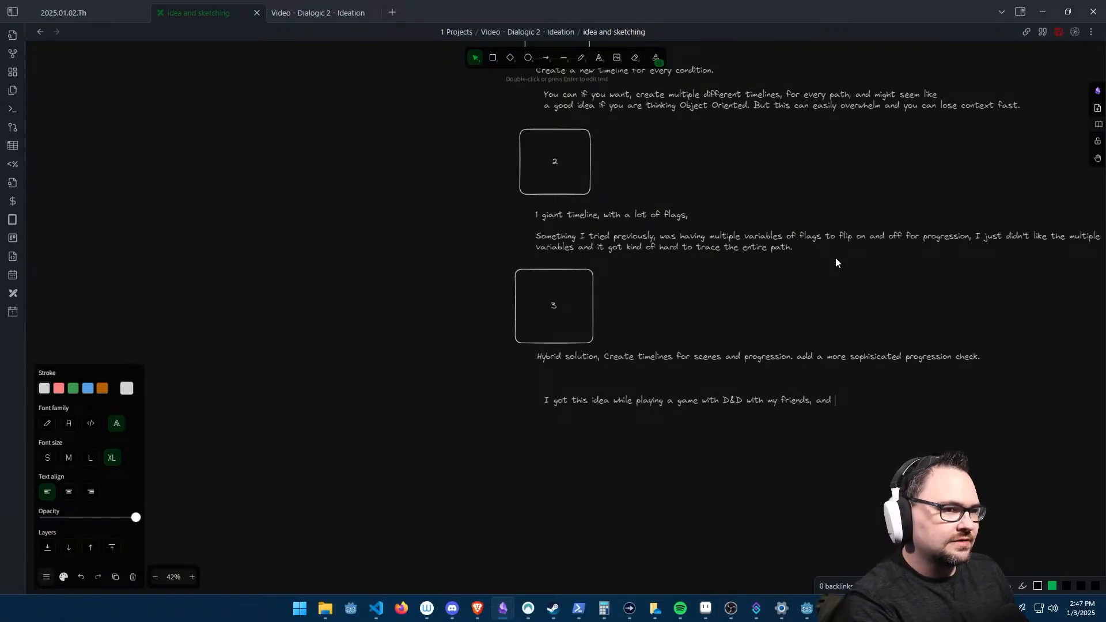
type("that is")
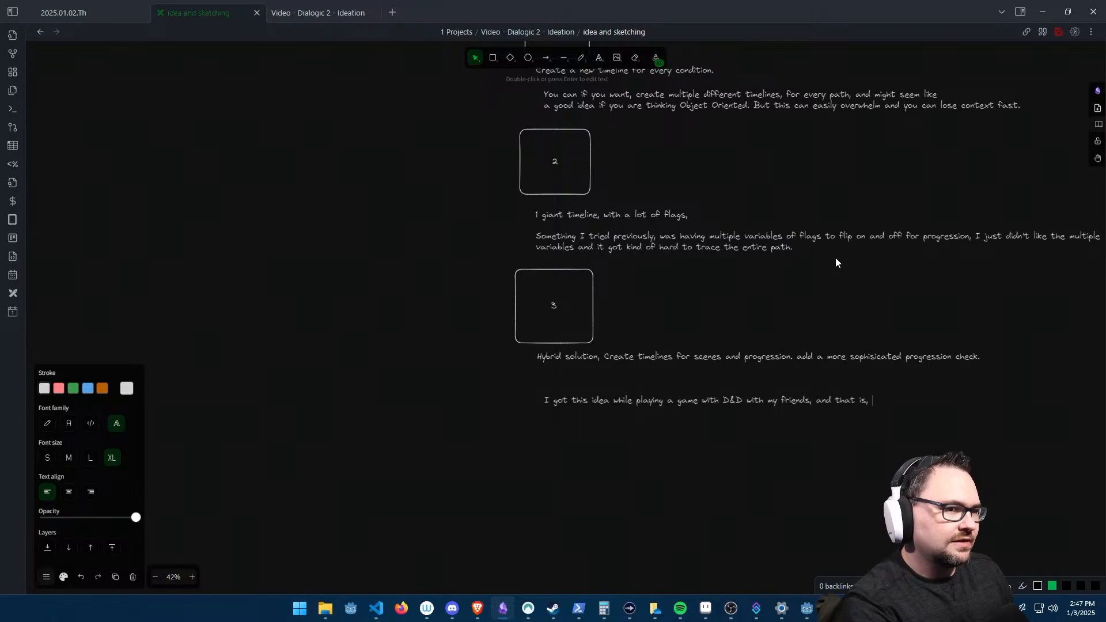
type(",")
type(" if yo")
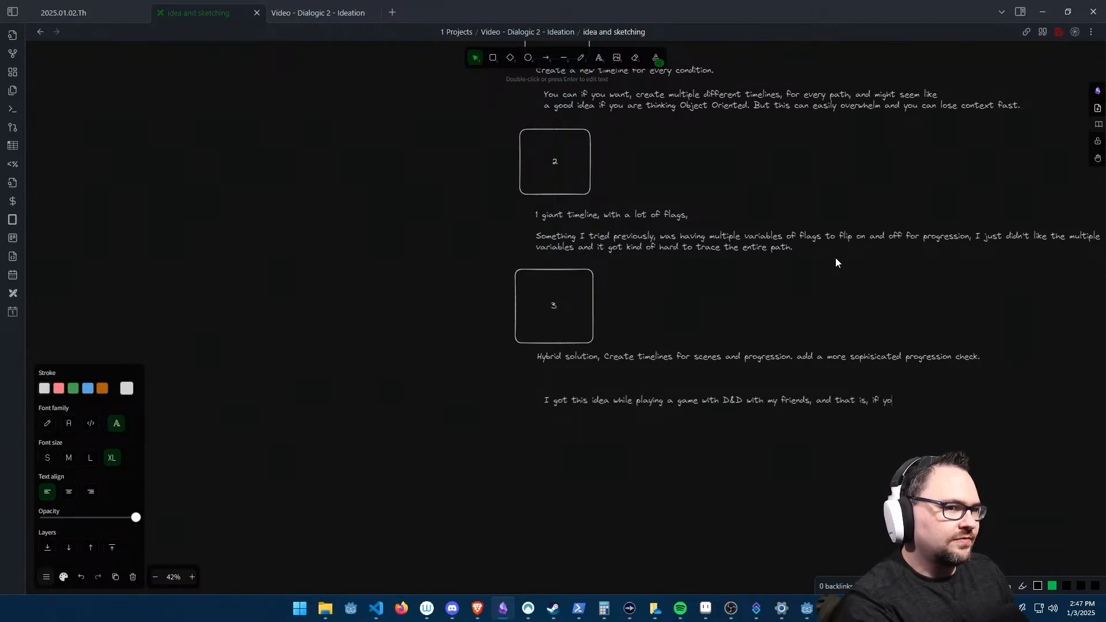
type("u treat each")
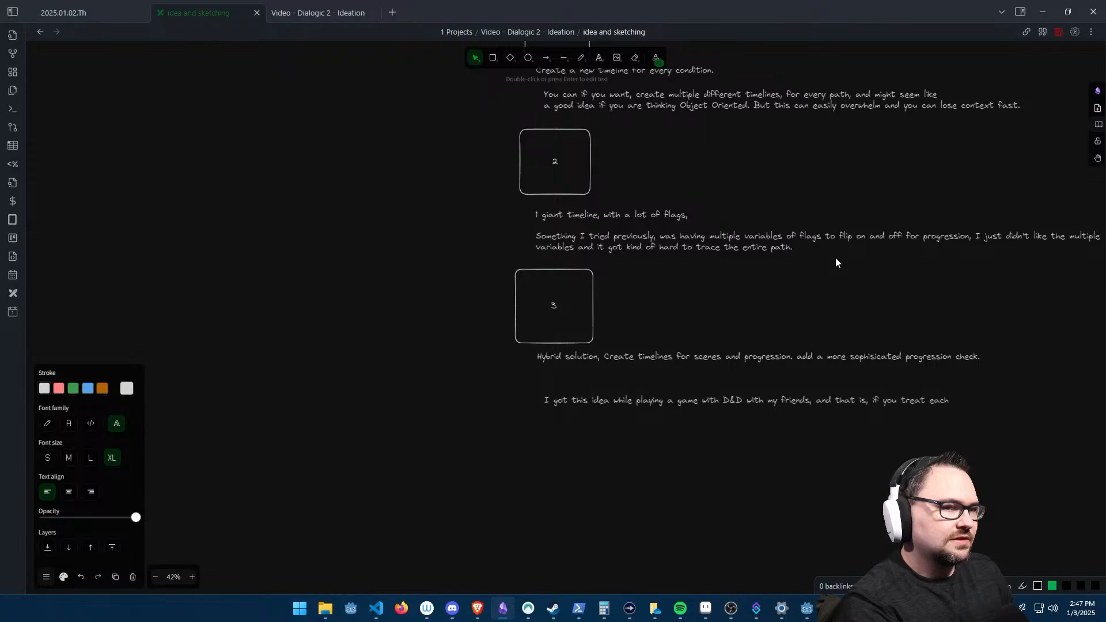
type(" scene. ")
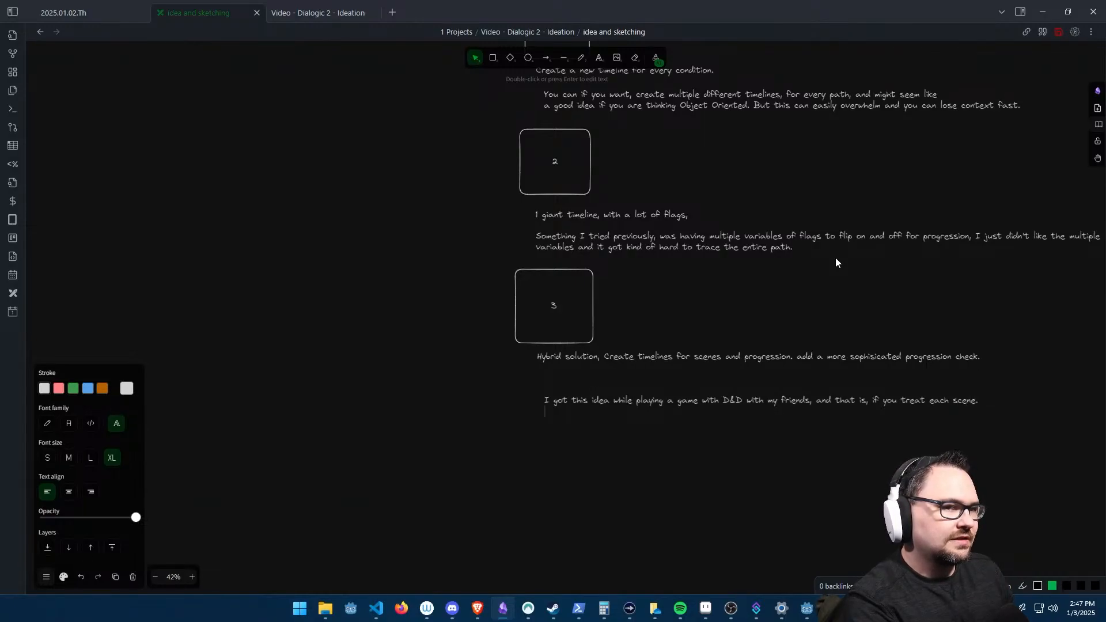
- Add a second line to the D&D note: "that is an interaction plot as a timeline, you can then keep things organized and"
type("that is an ")
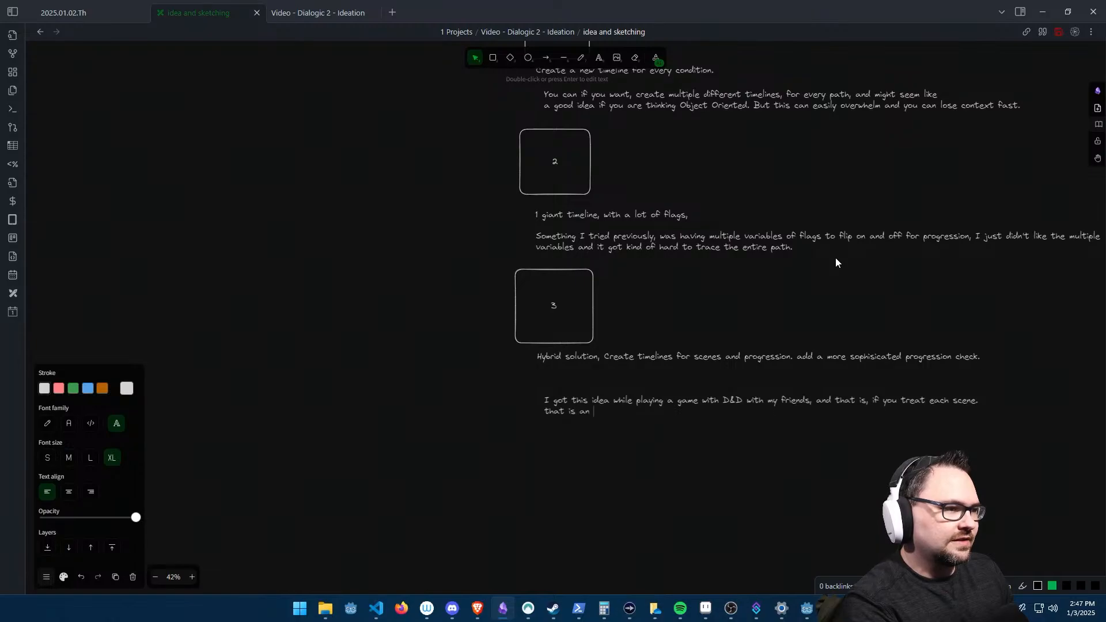
type("interaction plot ")
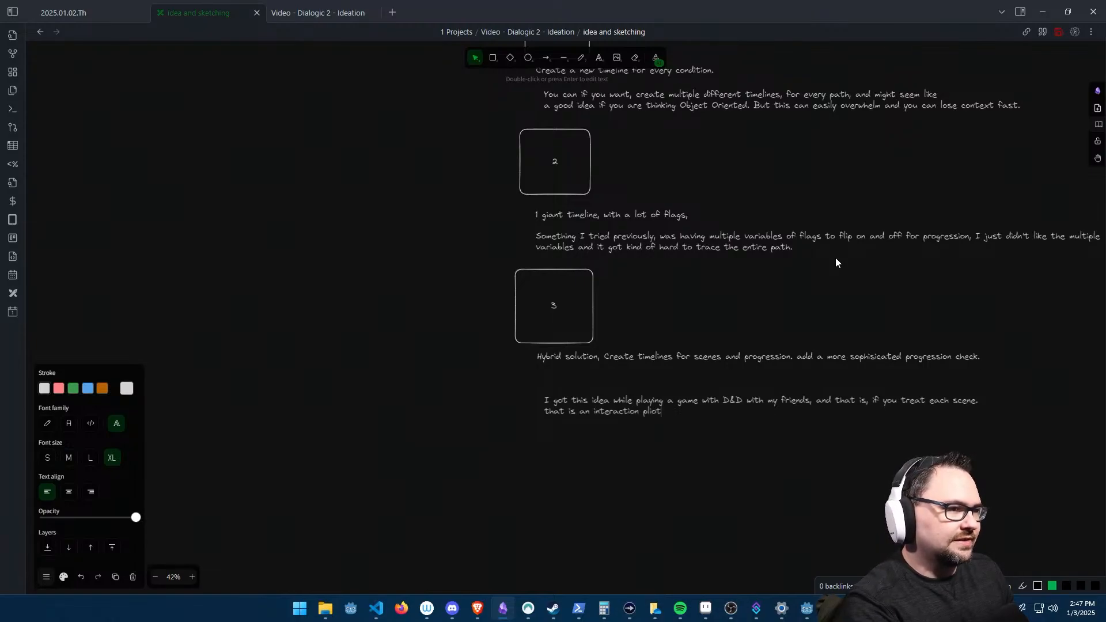
type("as a timelin")
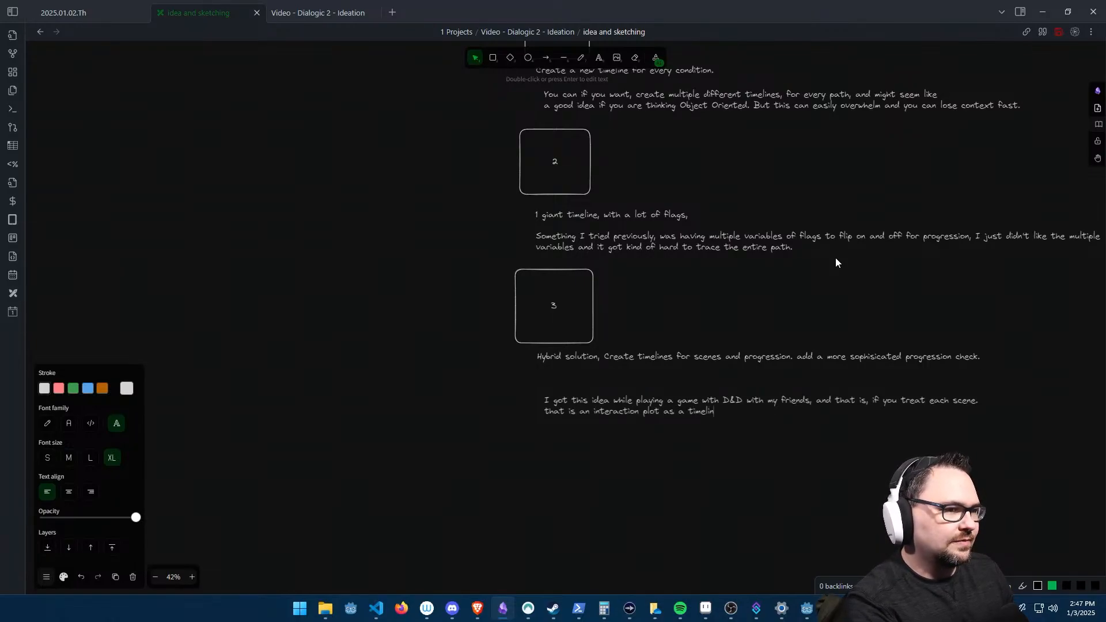
type("e, you can the")
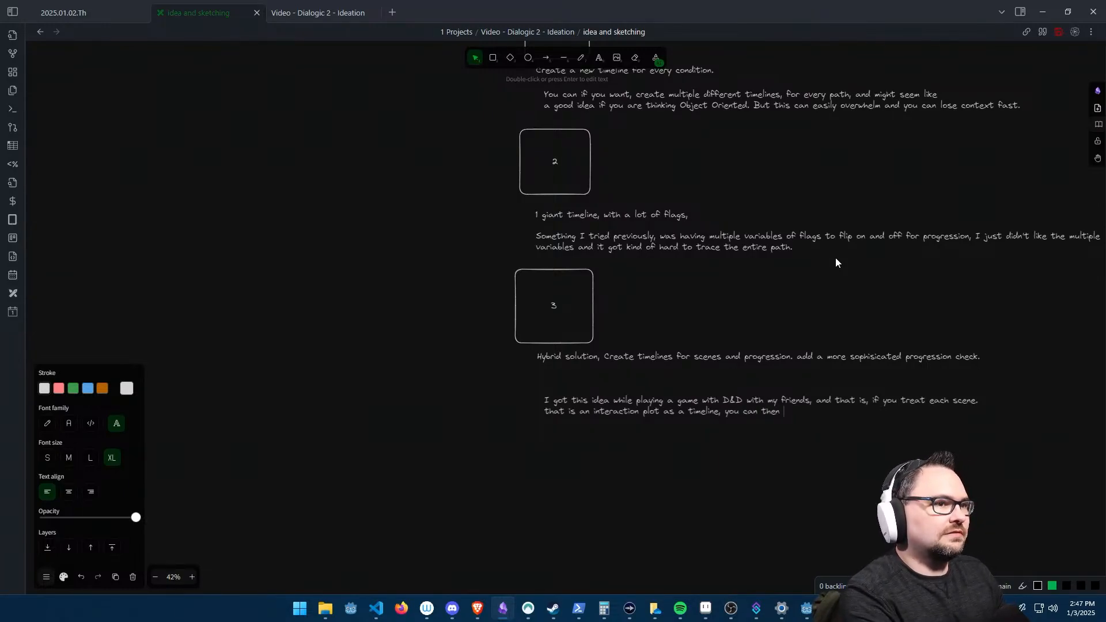
type("n keep ")
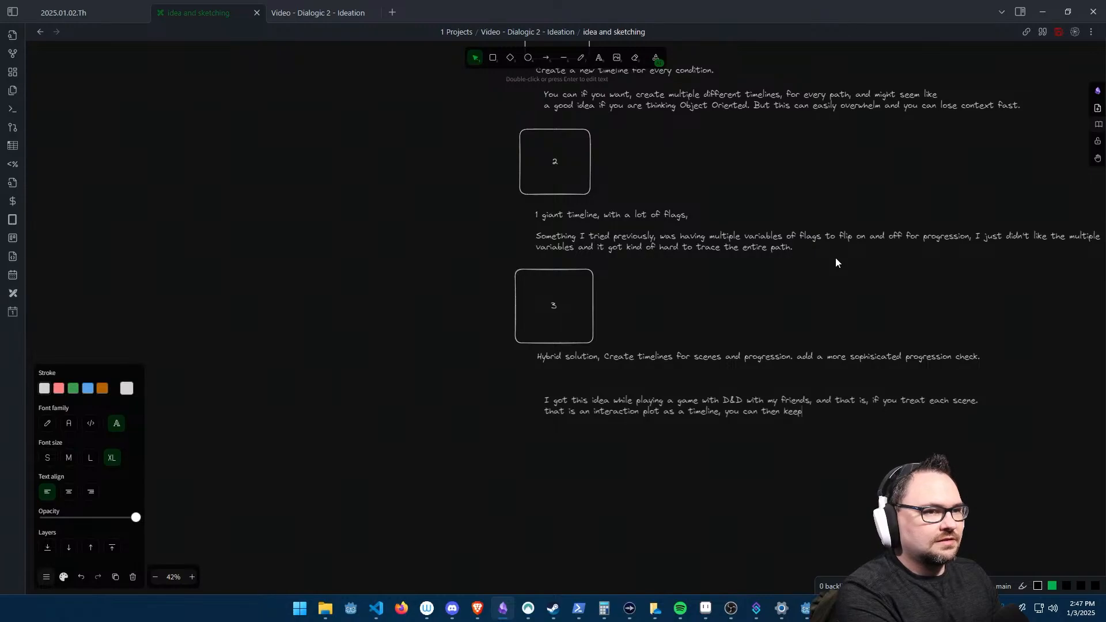
type("things org")
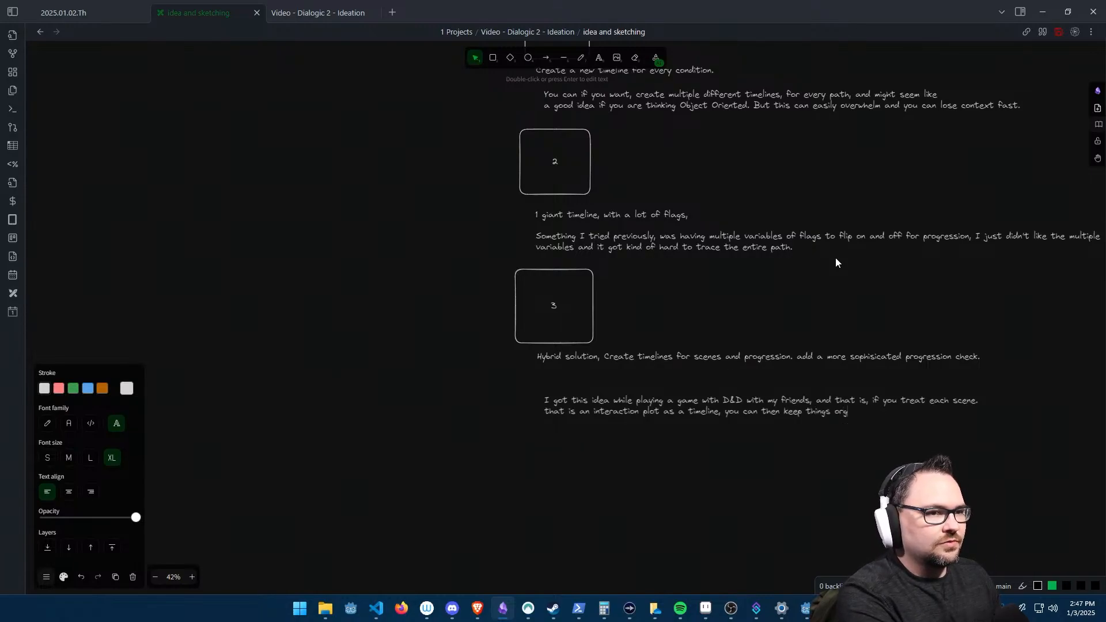
type("anized and ha")
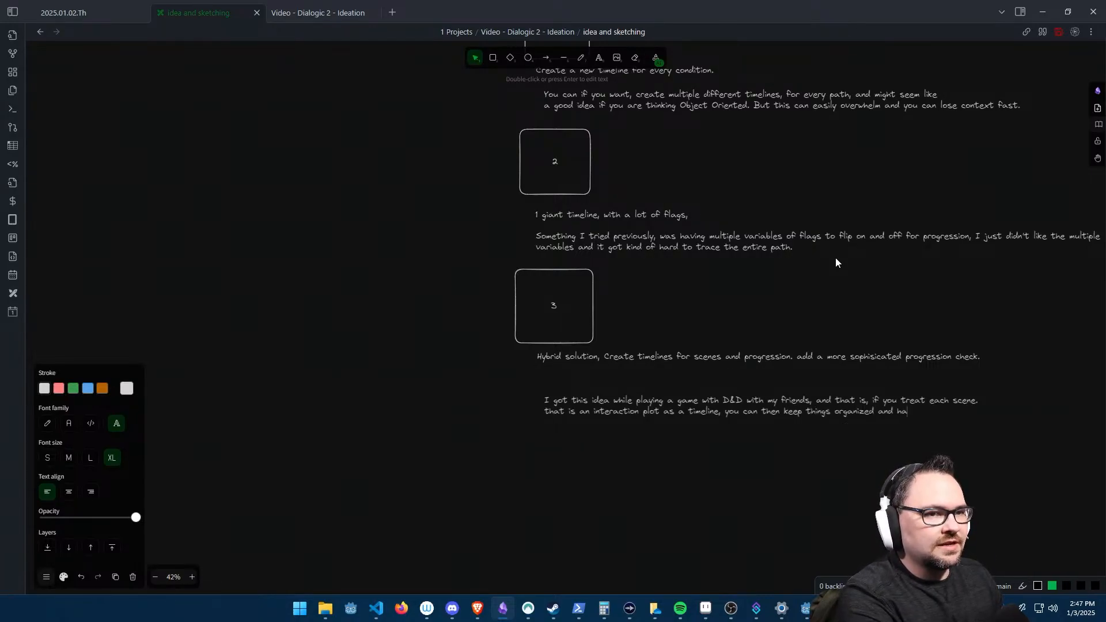
- Finish the D&D note's sentence with "have simple contained timelines."
type("ve relatio")
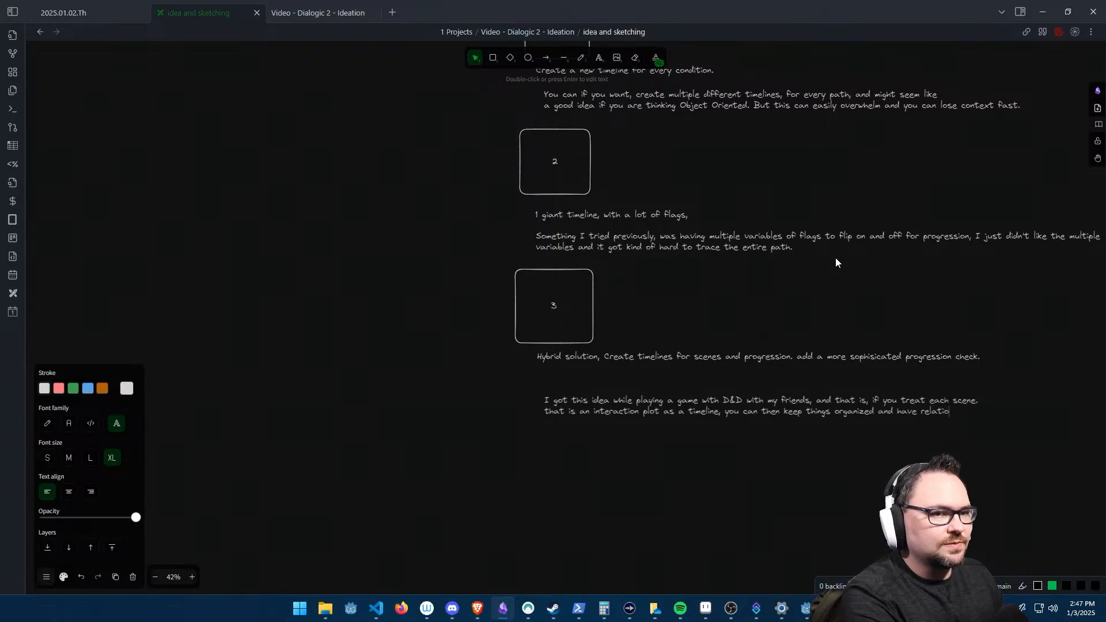
type("nshi")
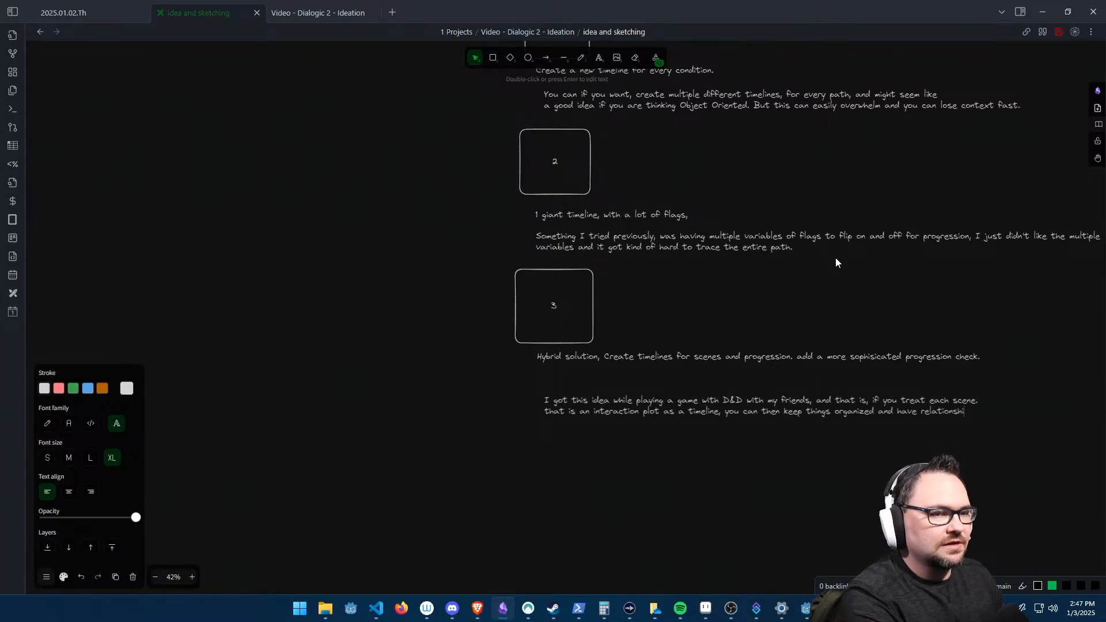
key("BackSpace")
key("BackSpace")
key("BackSpace")
key("BackSpace")
key("BackSpace")
key("BackSpace")
key("BackSpace")
key("BackSpace")
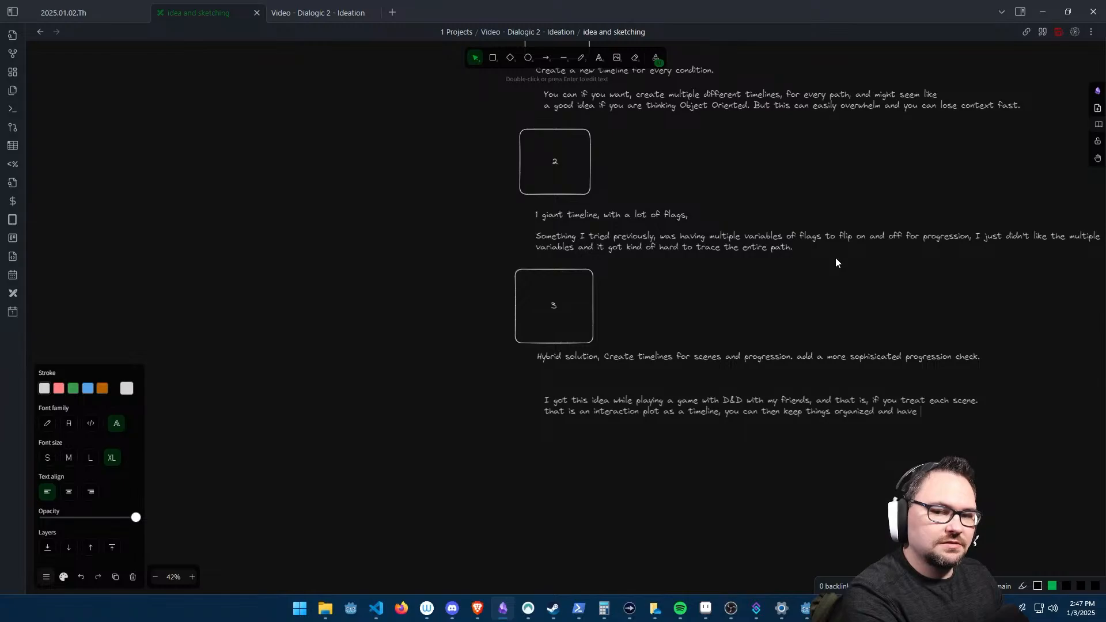
type("simpl")
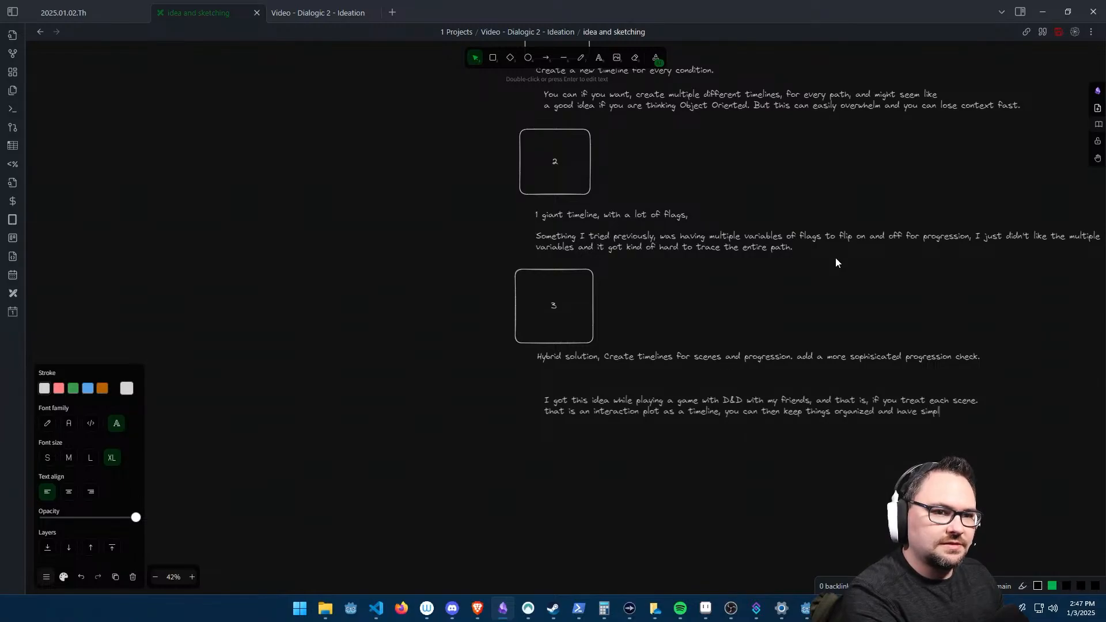
type("e contained timelines.")
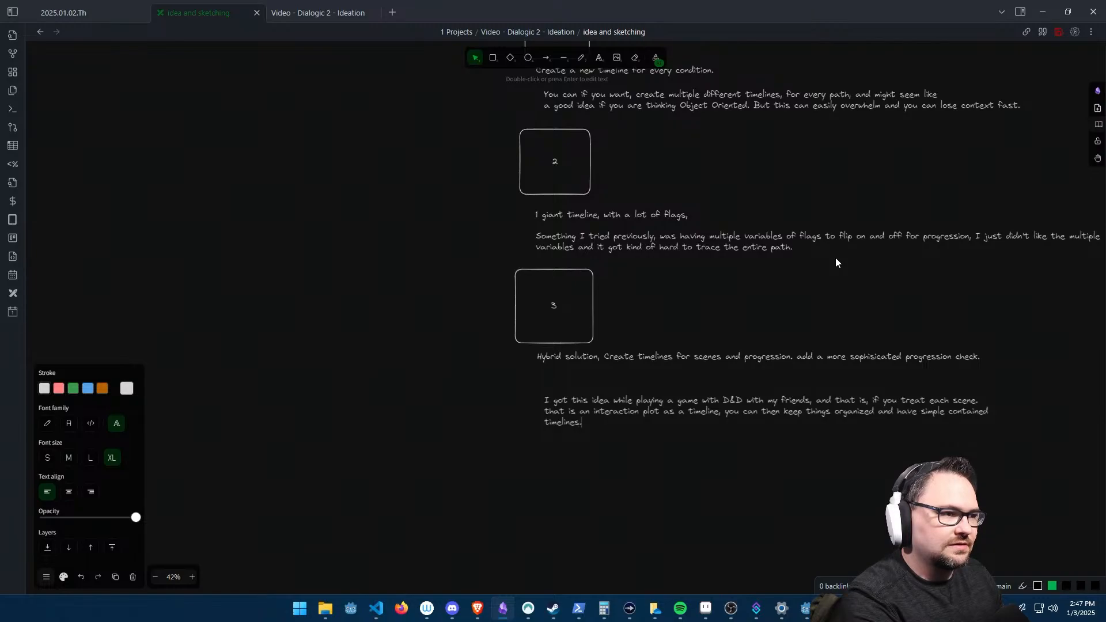
left_click(842, 248)
- Move the D&D note slightly left beneath the hybrid solution note
scroll(818, 265, "down", 2)
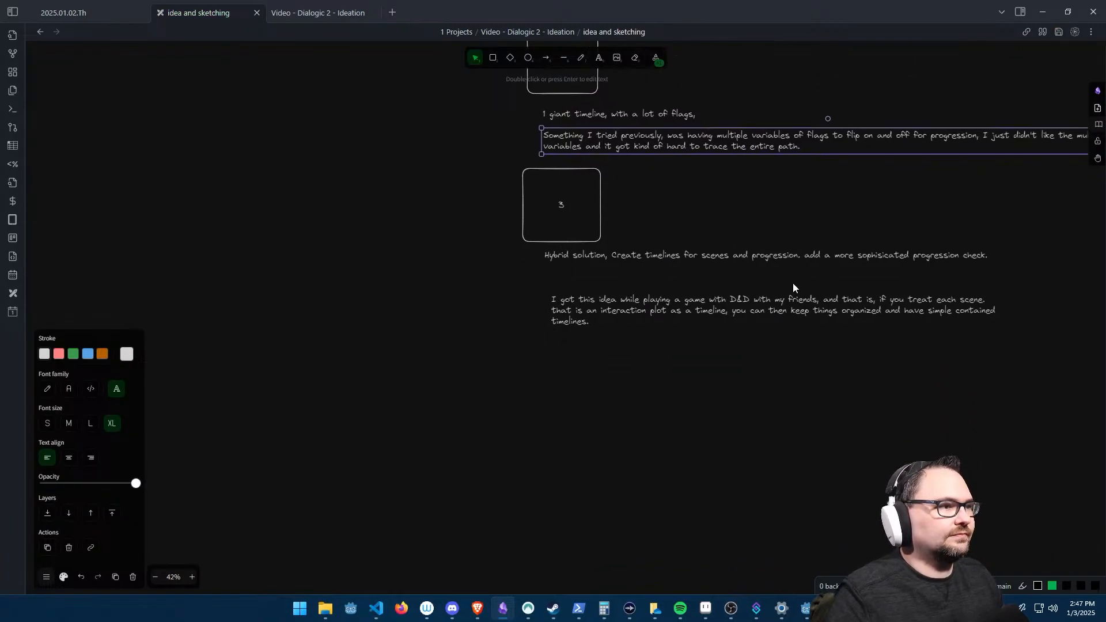
left_click(792, 321)
left_click_drag(714, 311, 691, 307)
left_click(683, 386)
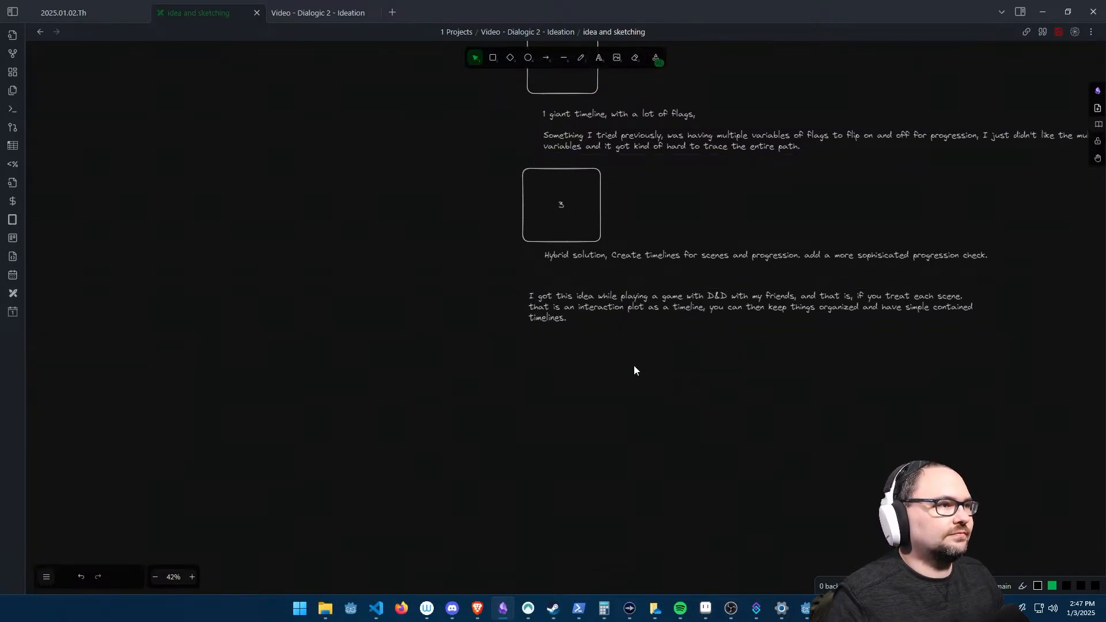
- Add a text note below the D&D note: "You can then have flags for that scene, and an overall flag of progression"
key("t")
left_click(557, 340)
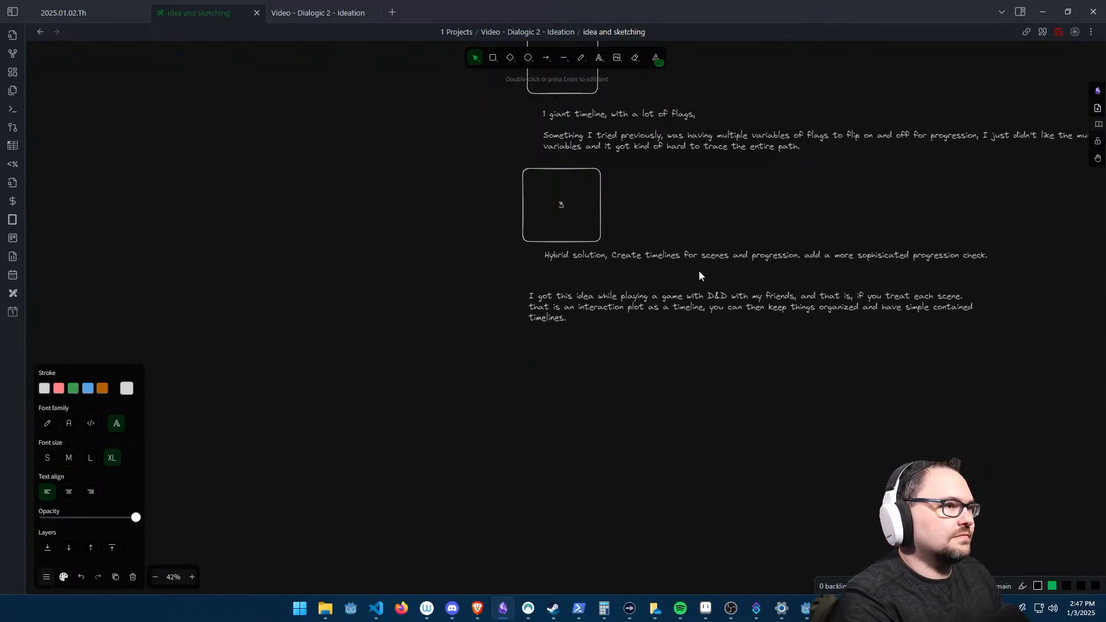
type("You can then have ")
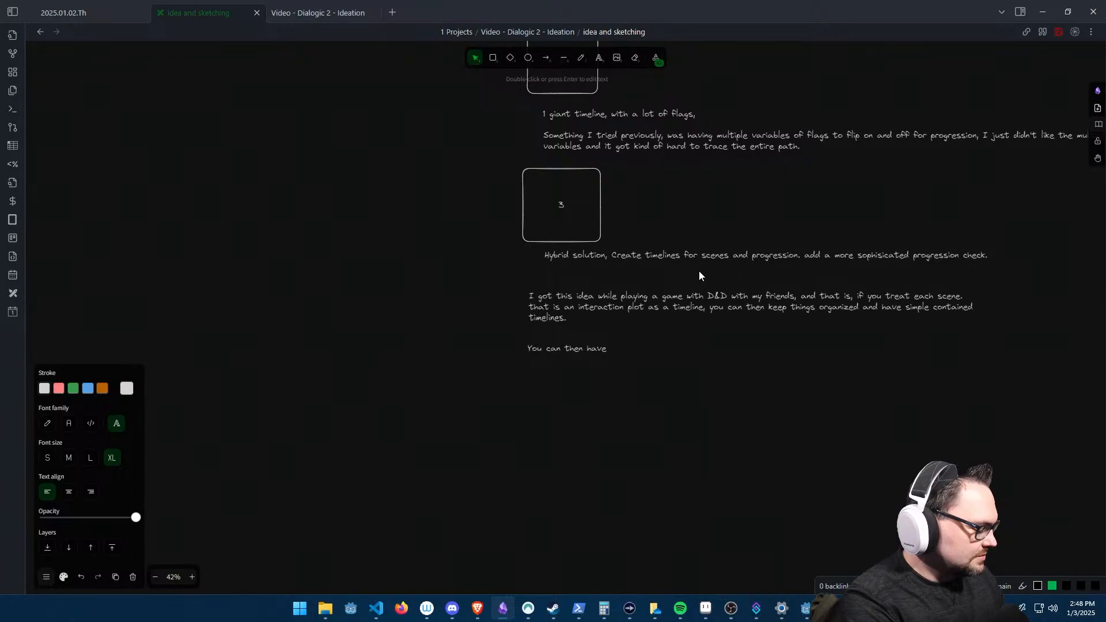
type("flag")
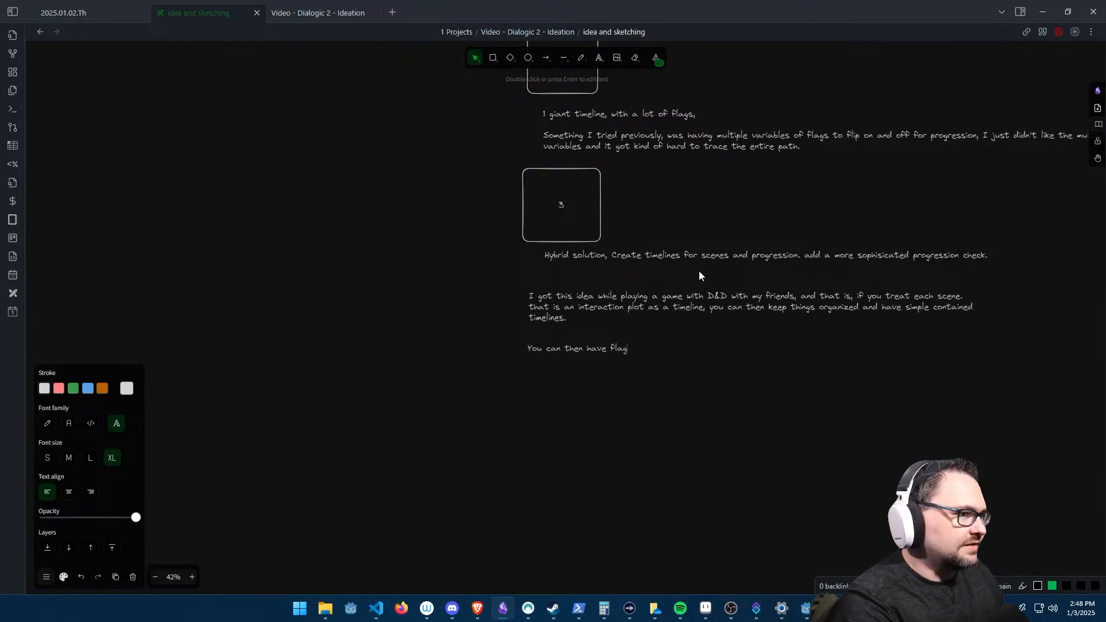
type("s fo")
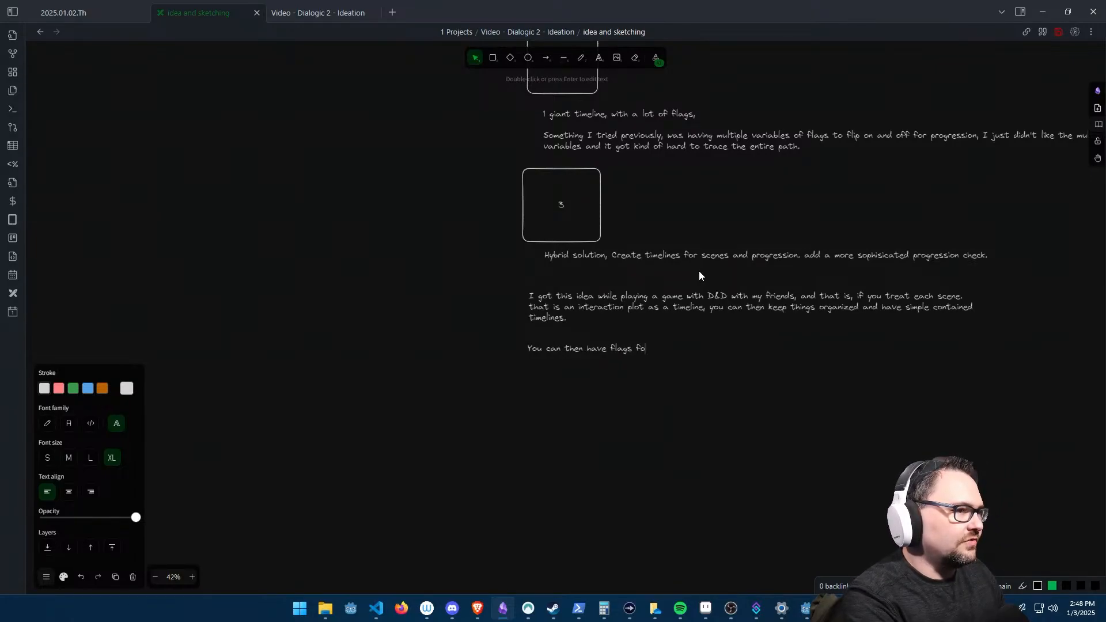
type("r that scene")
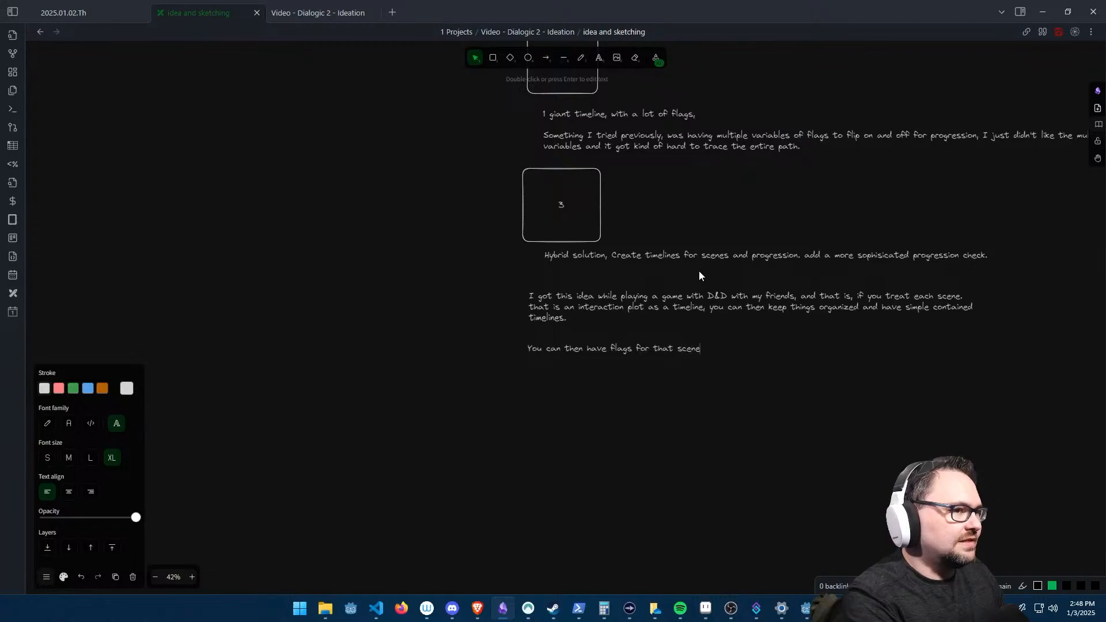
type(", and an overall ")
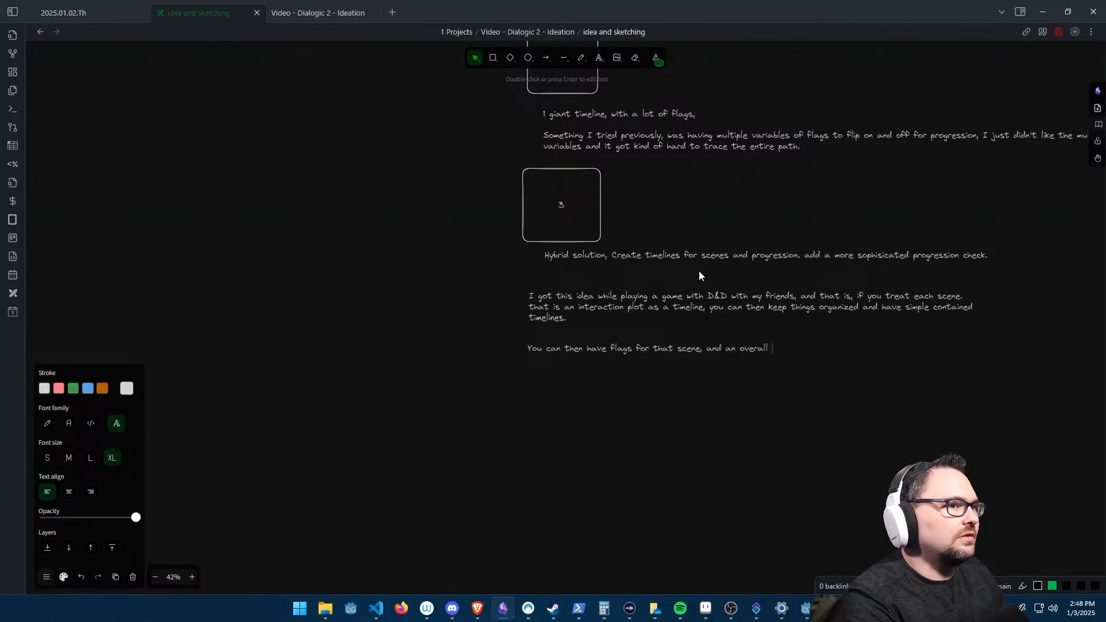
type("flag of pr")
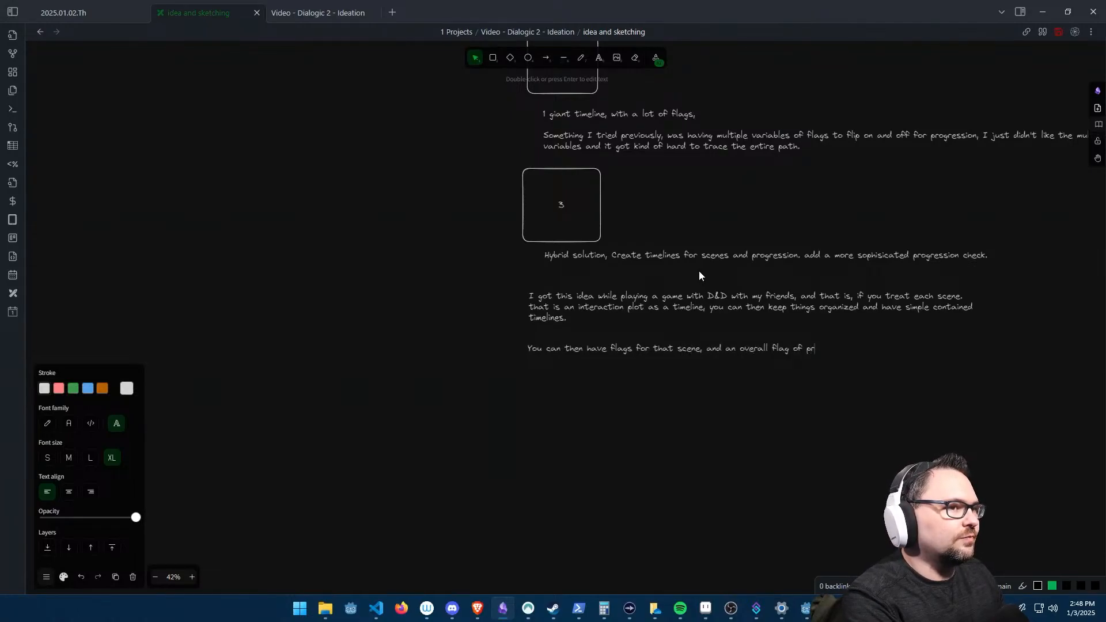
type("ogression.")
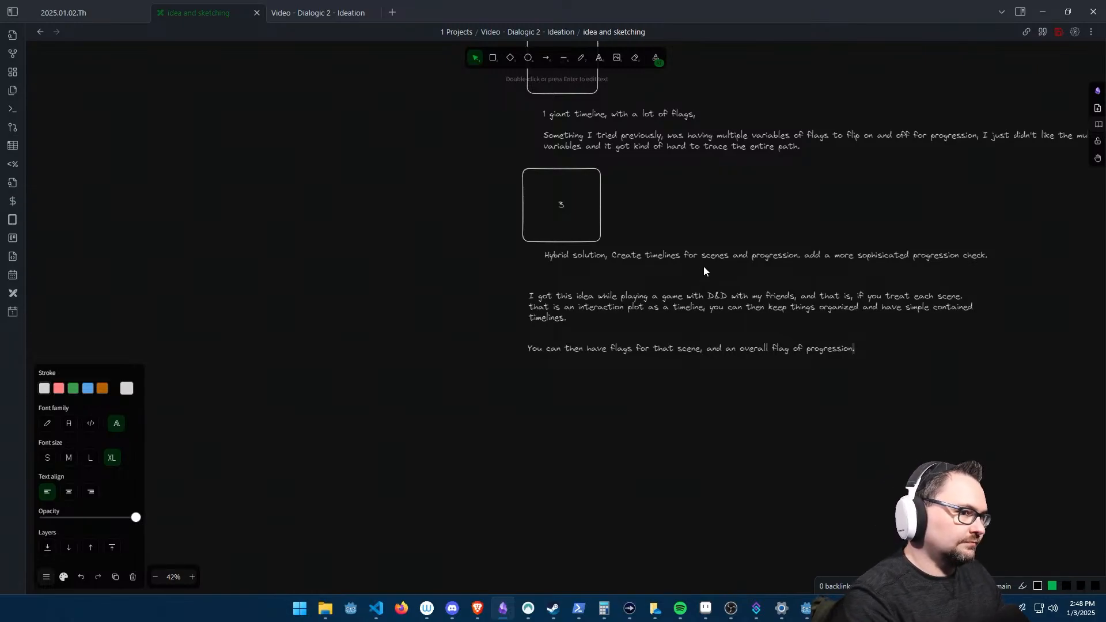
- Continue the flags note after a comma with "I also upgraded my flag system to use the concept of bitmasks."
type(" I ")
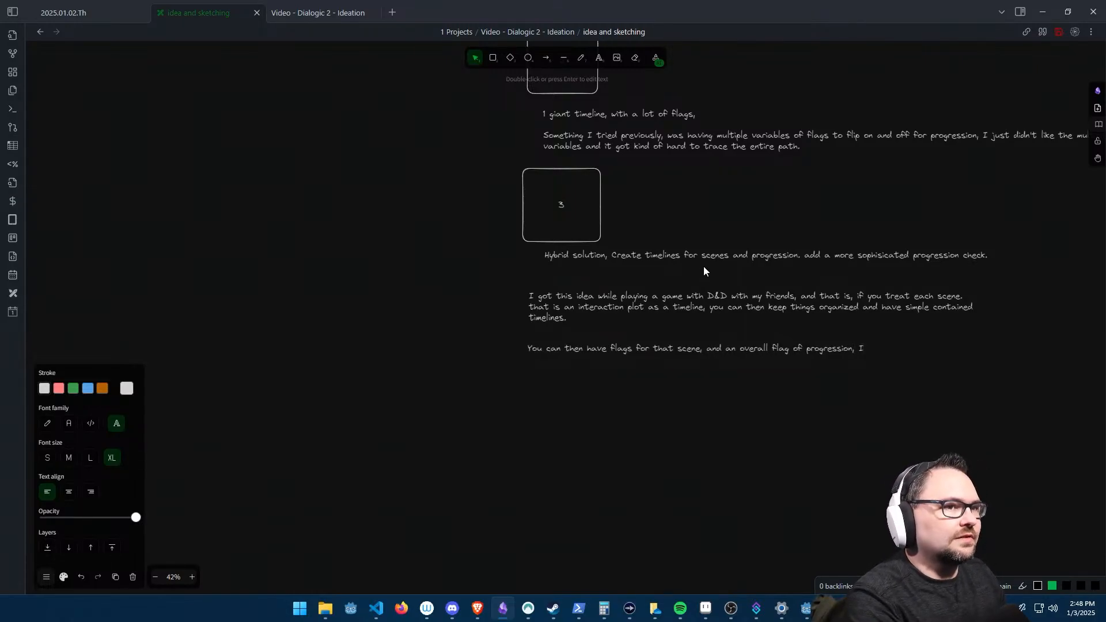
type("also upgrade ")
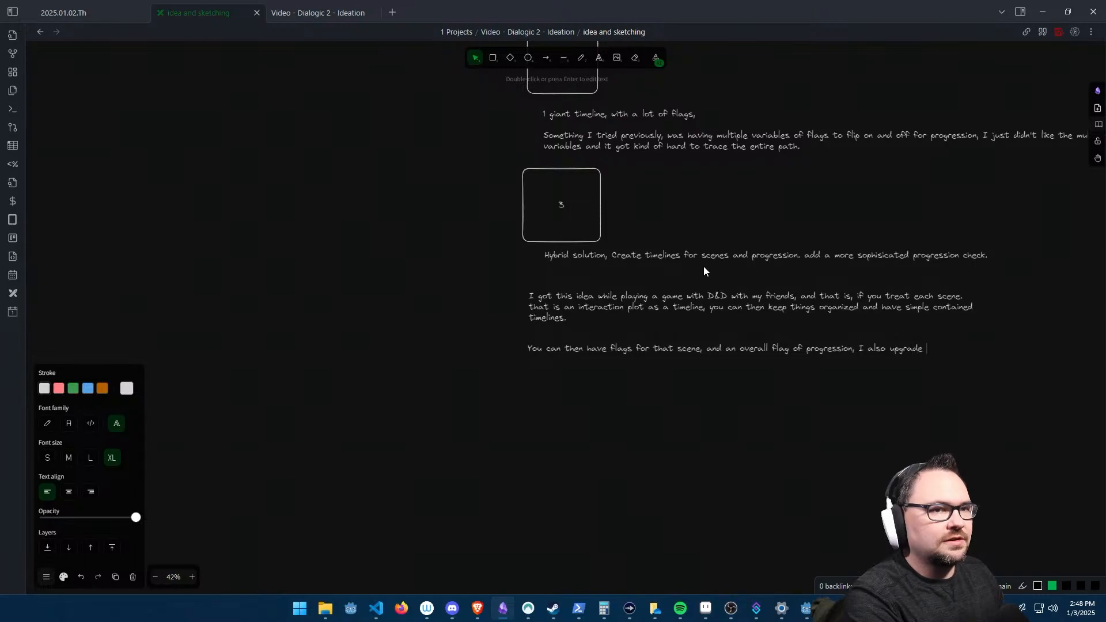
type("d my flag")
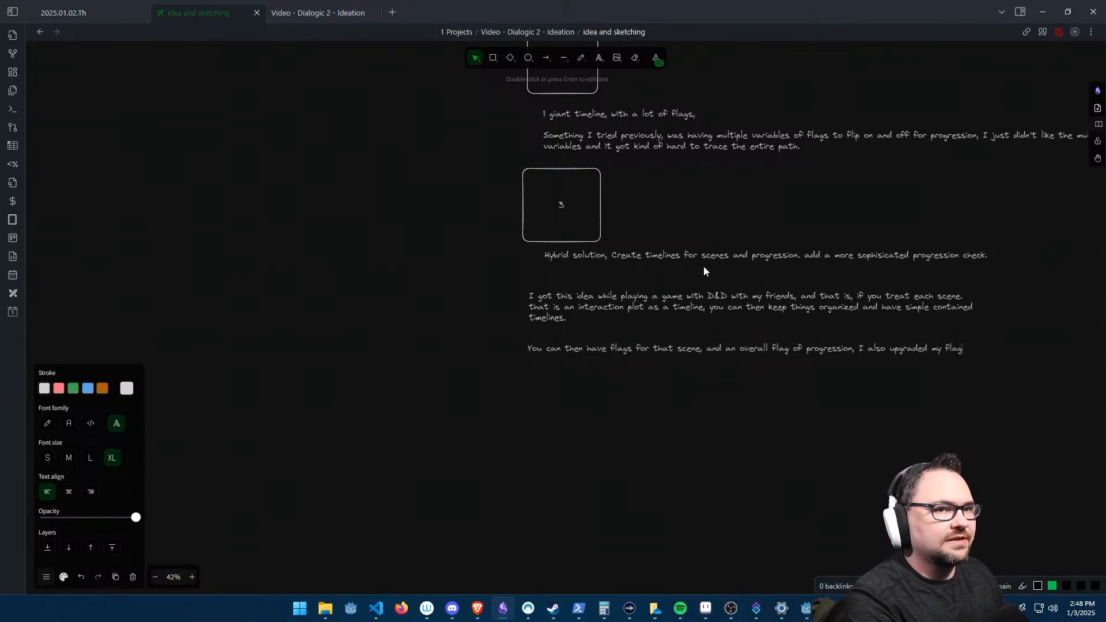
type(" system to use the con")
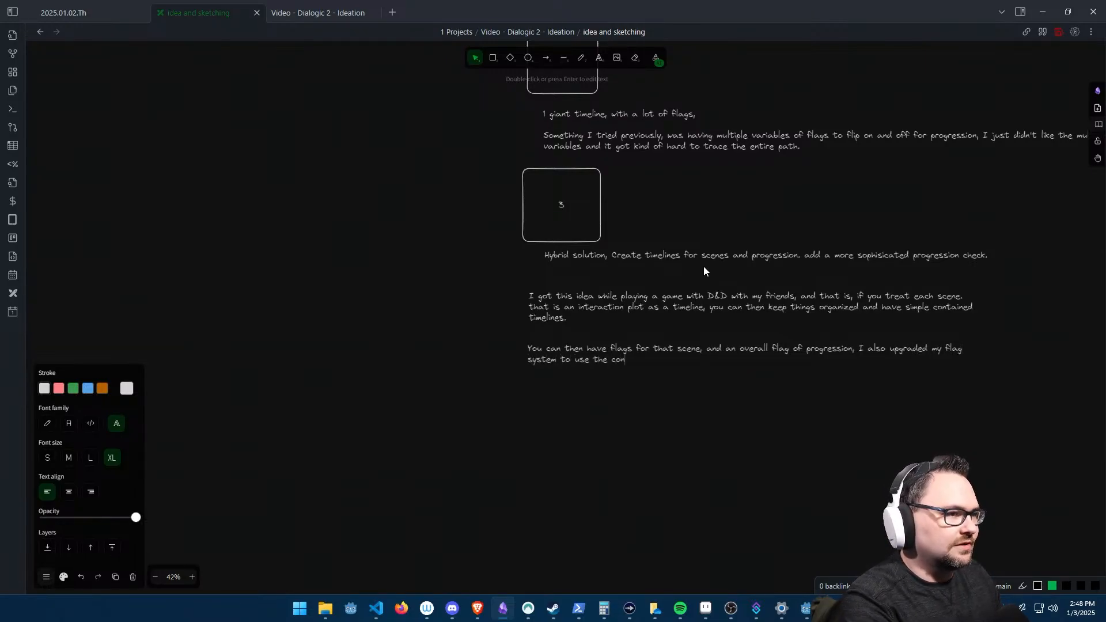
type("cept of bitmasks.")
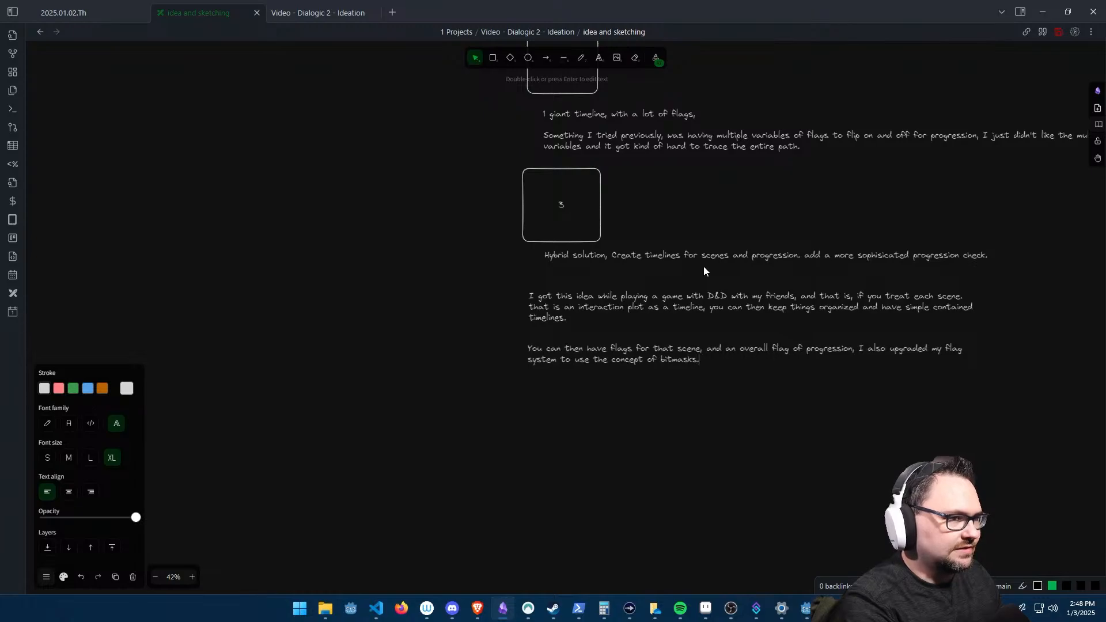
left_click(704, 267)
- Draw a wide rectangle below the flags note and flatten it into a thin horizontal bar
scroll(662, 345, "down", 2)
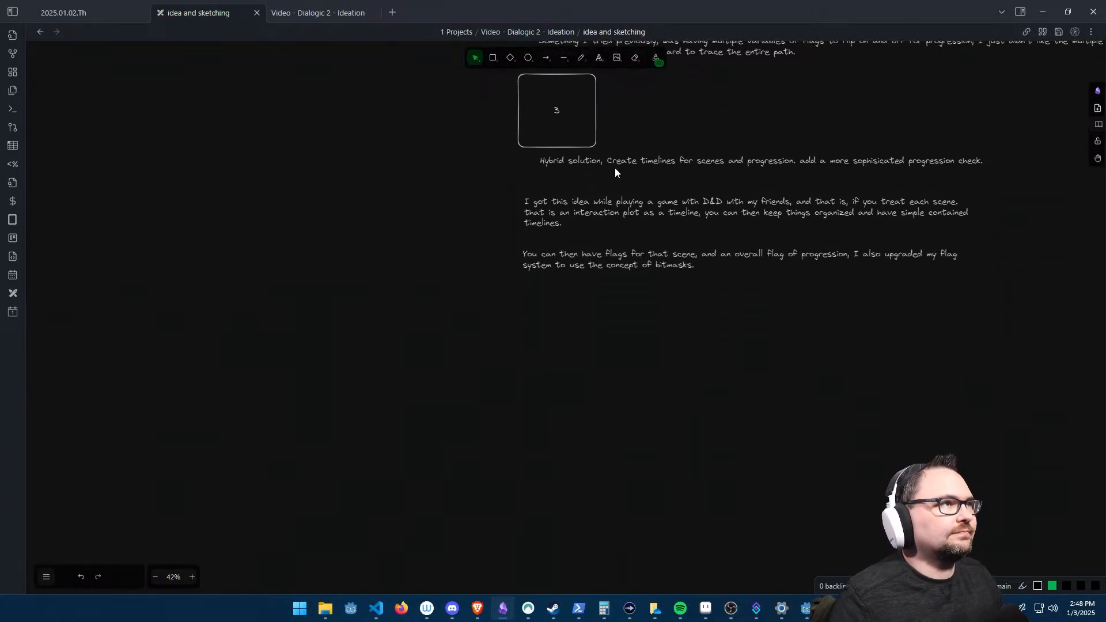
left_click(492, 58)
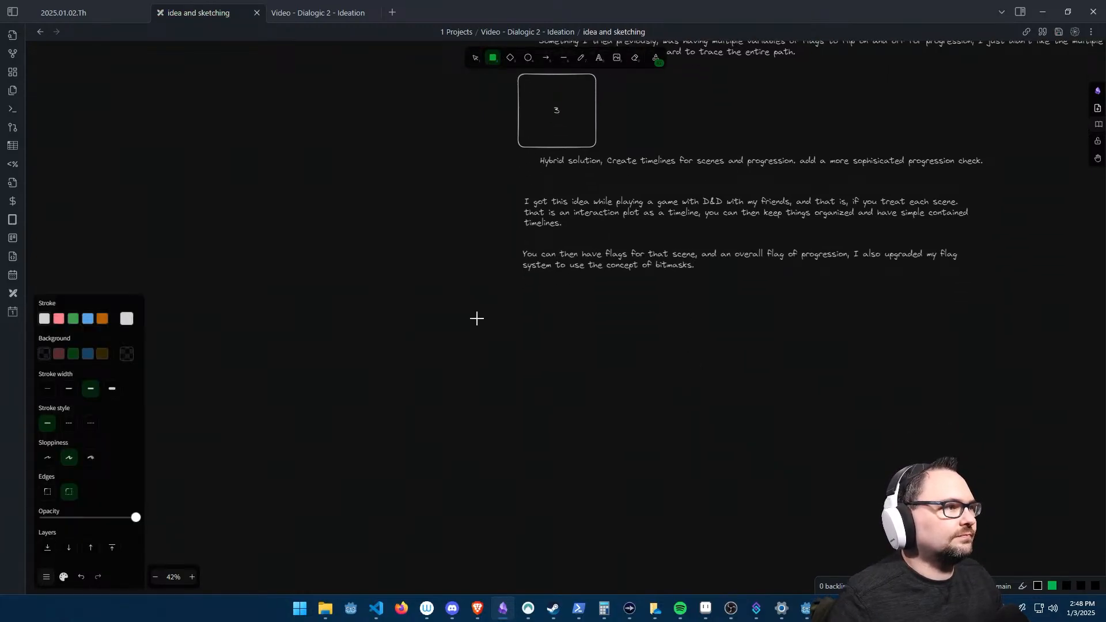
mouse_move(473, 310)
left_mouse_down()
mouse_move(559, 386)
mouse_move(661, 343)
mouse_move(872, 354)
left_mouse_up()
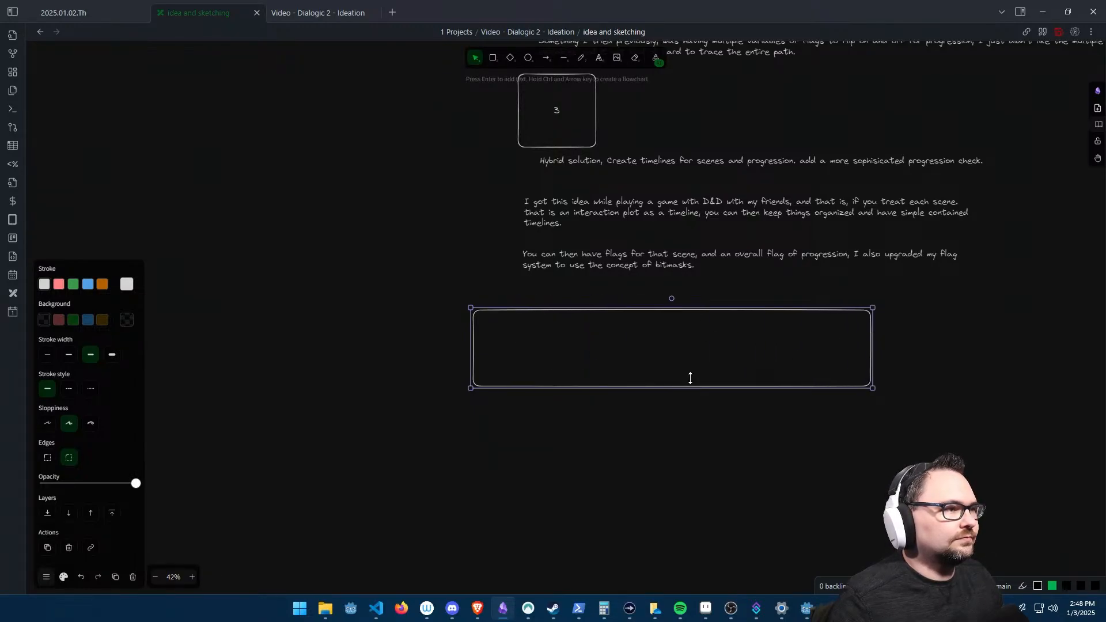
left_click_drag(688, 384, 654, 303)
- Label the thin bar "The Full Game" and move it up closer to the flags note
double_click(654, 303)
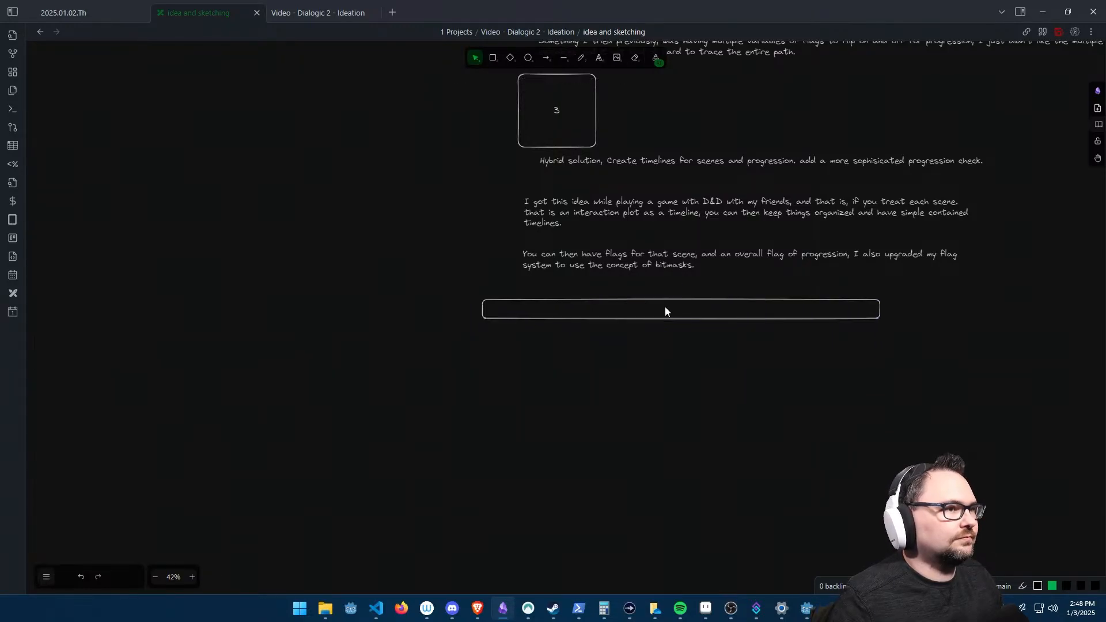
type("The ")
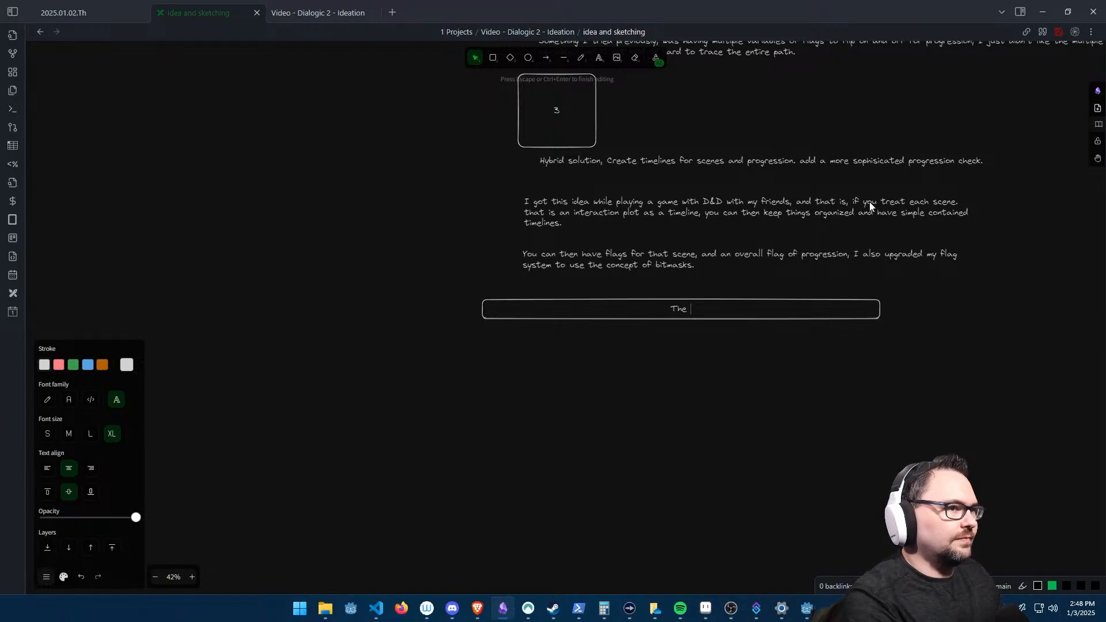
type("Full Game")
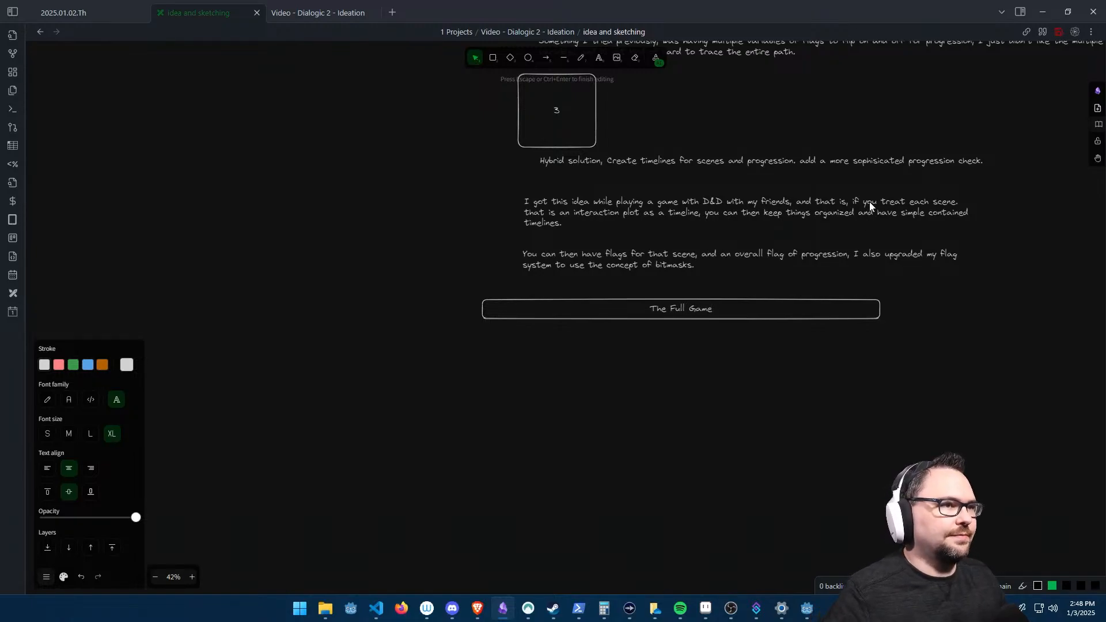
key("Escape")
left_click_drag(676, 312, 688, 293)
key("Escape")
key("Escape")
- Draw a smaller rectangle beneath the left end of the "The Full Game" bar, about a third of its width
left_click(493, 60)
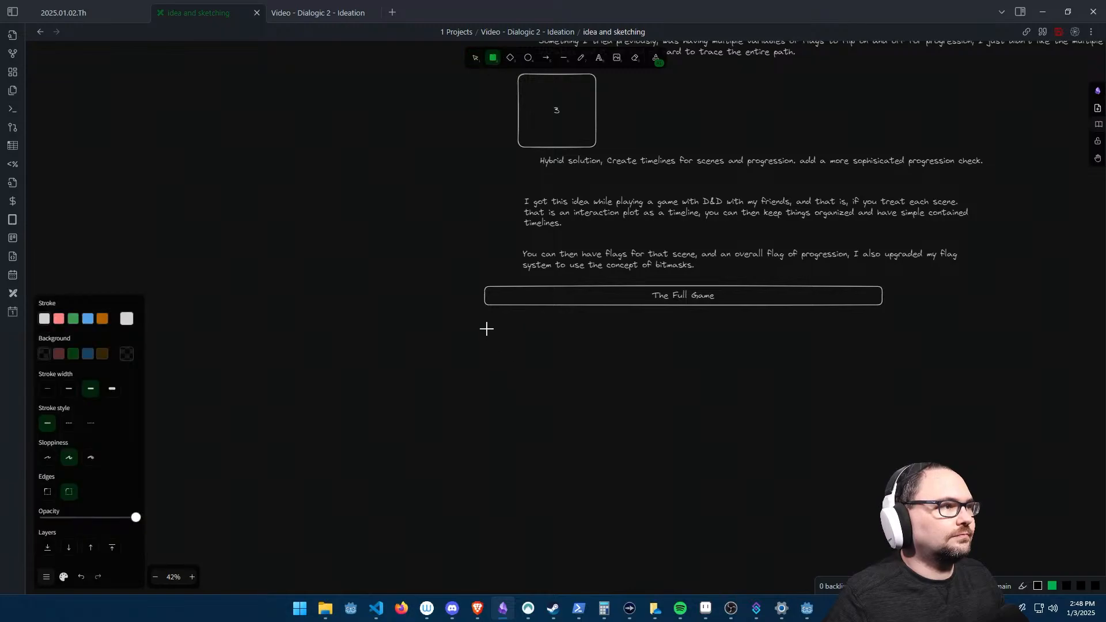
left_click_drag(485, 314, 623, 367)
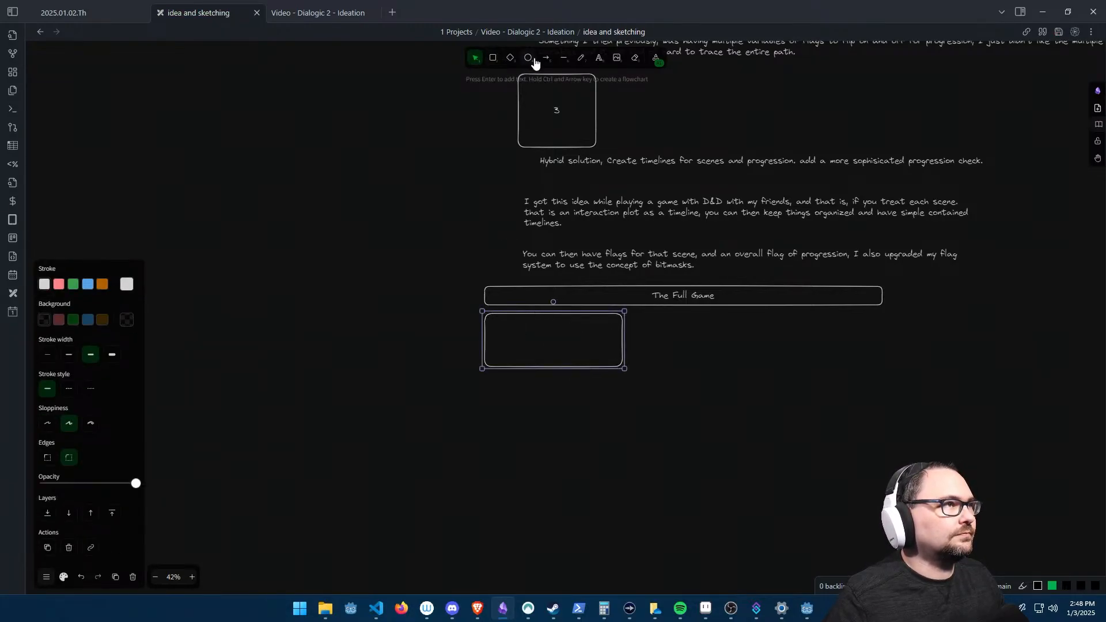
- Split the small rectangle with a horizontal line through its middle and a vertical line near its left end
left_click(564, 57)
left_click_drag(486, 340, 621, 341)
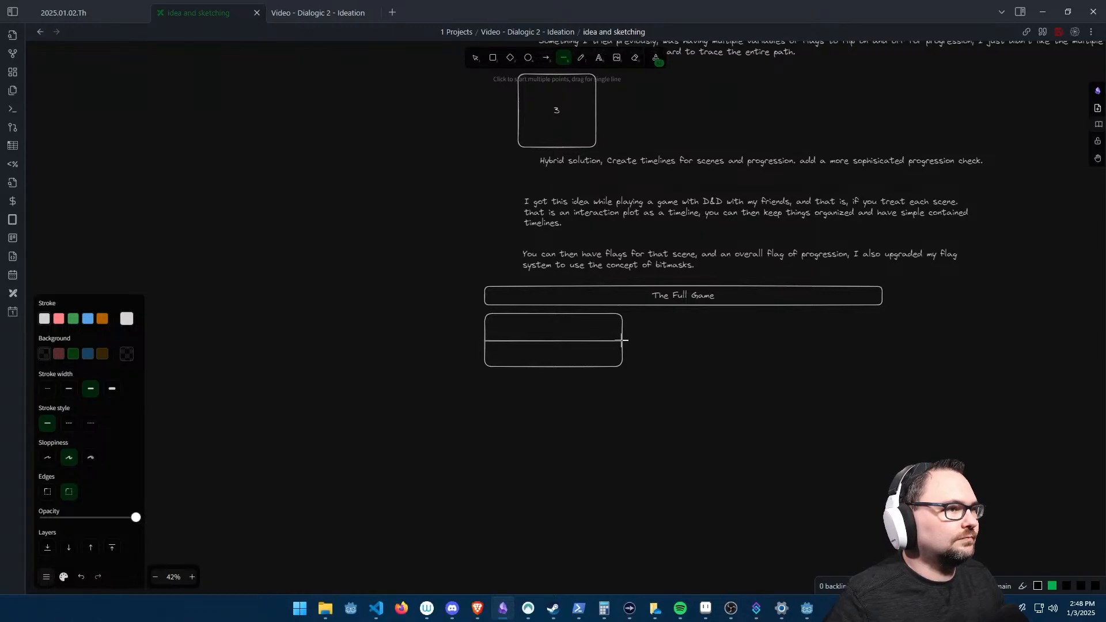
left_click(563, 57)
left_click_drag(502, 316, 501, 368)
scroll(527, 367, "up", 3, "ctrl")
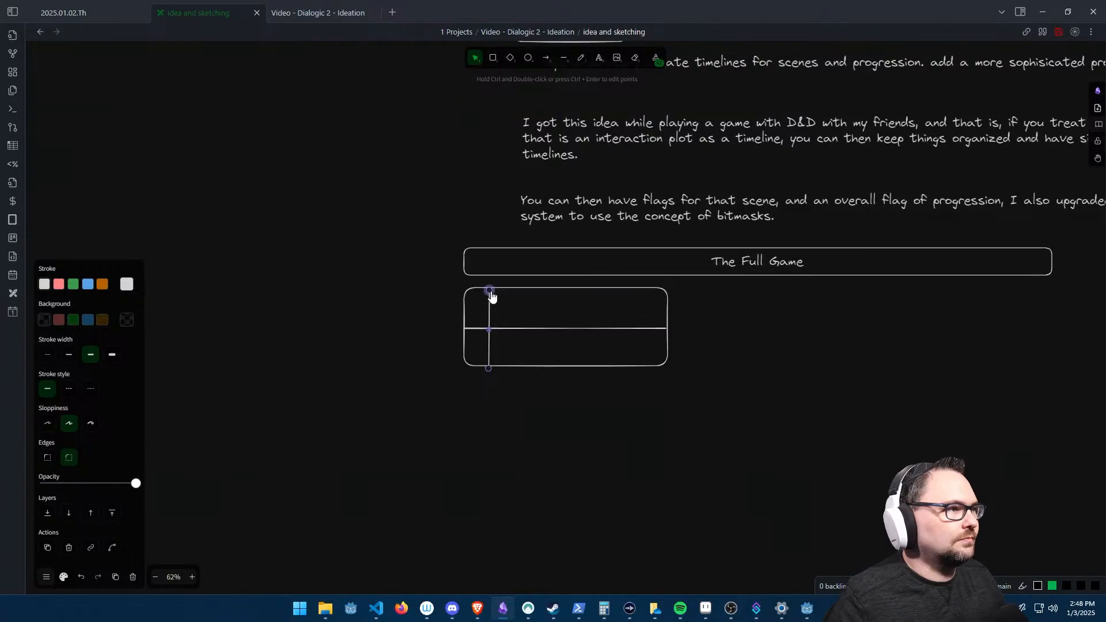
- Copy the vertical divider across the rectangle to form six columns, and widen the first column slightly
left_click_drag(490, 291, 630, 319)
key("ctrl+c")
key("ctrl+v")
key("ctrl+v")
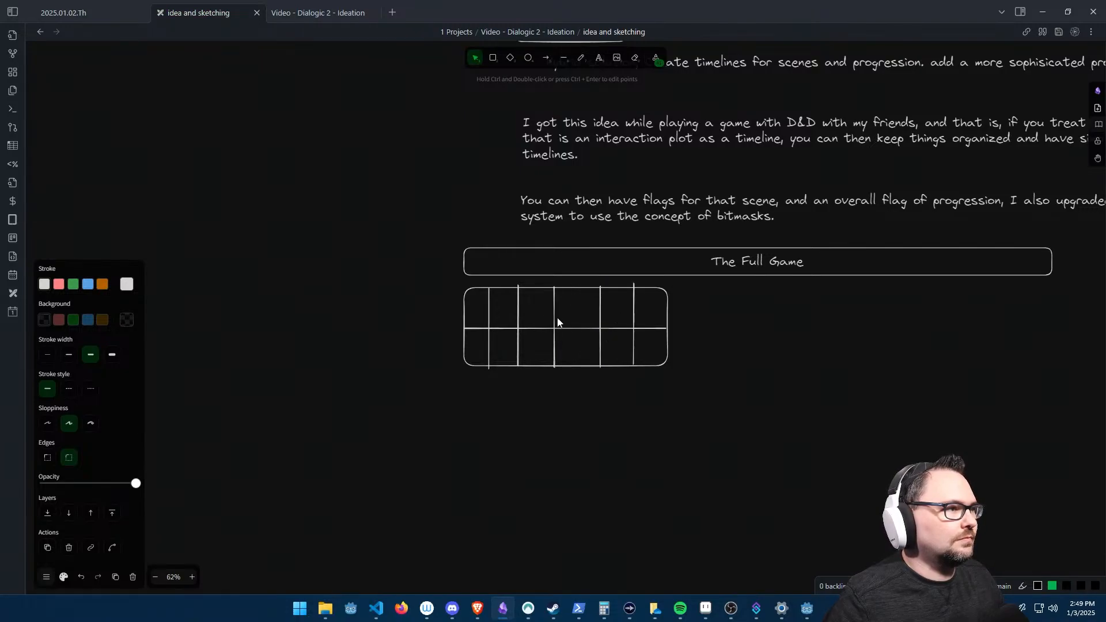
left_click_drag(488, 311, 495, 310)
left_click(478, 359)
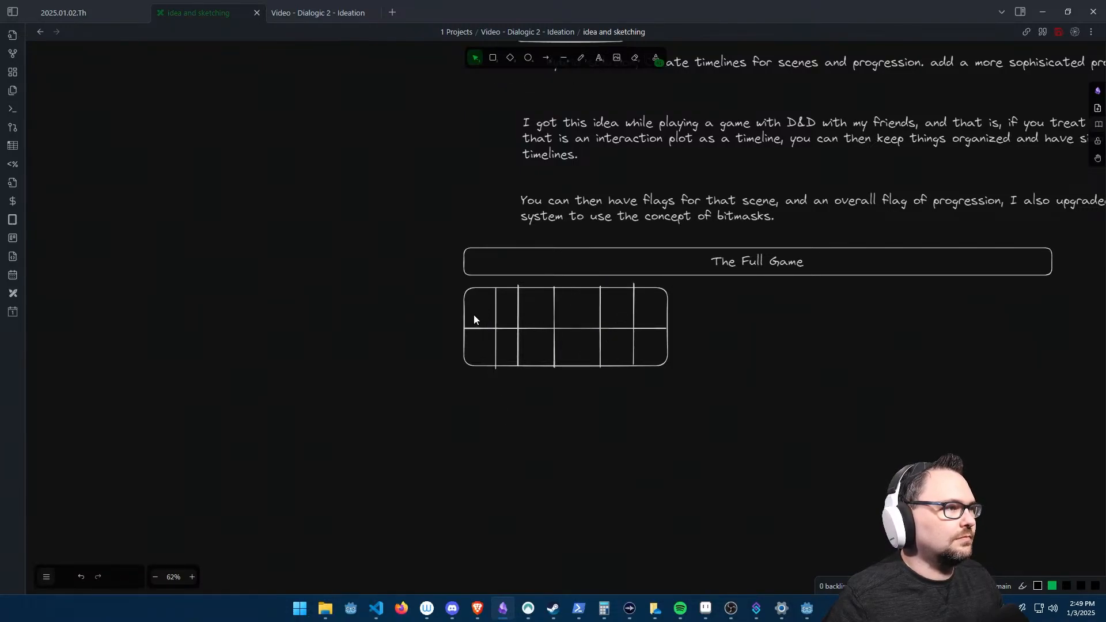
- Label the first two cells of the upper row "1" and "2"
key("t")
left_click(410, 305)
type("1")
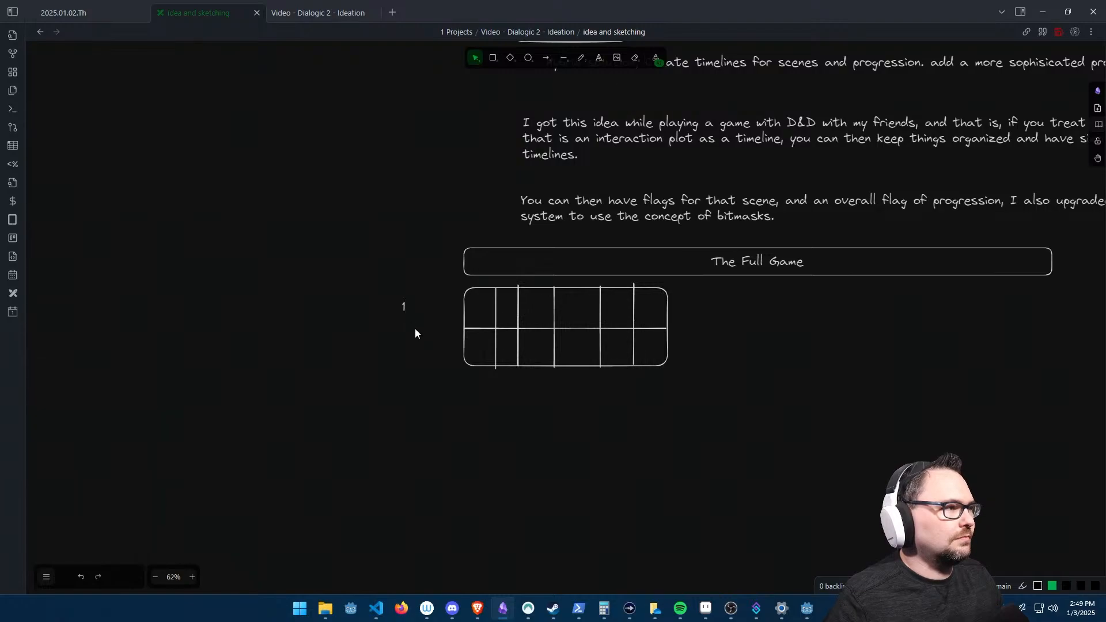
key("Escape")
left_click_drag(438, 309, 506, 308)
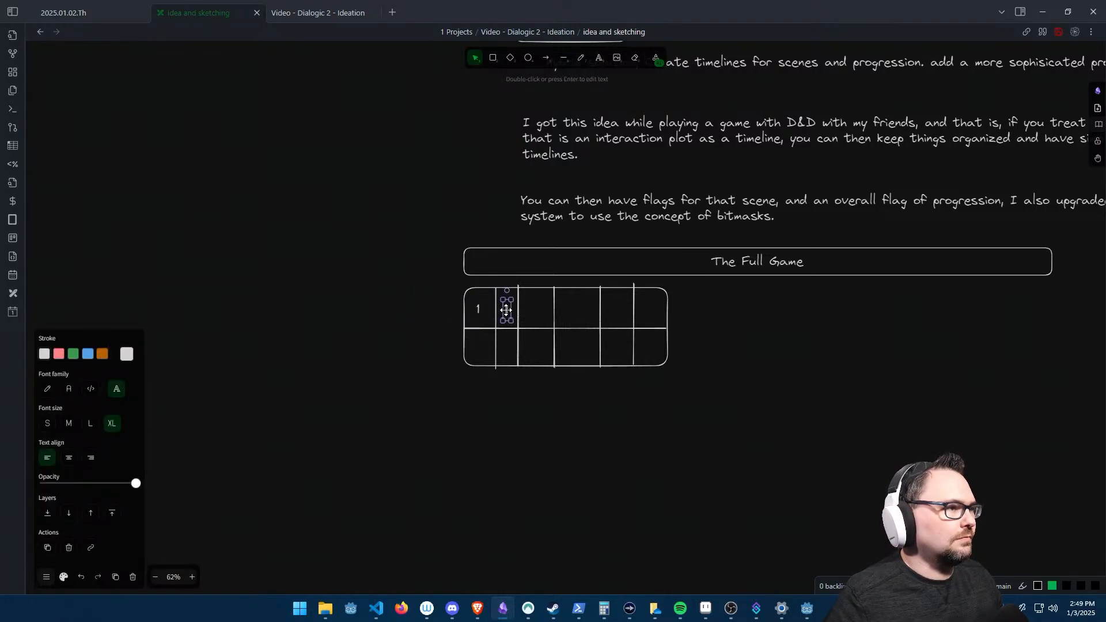
key("r")
double_click(507, 311)
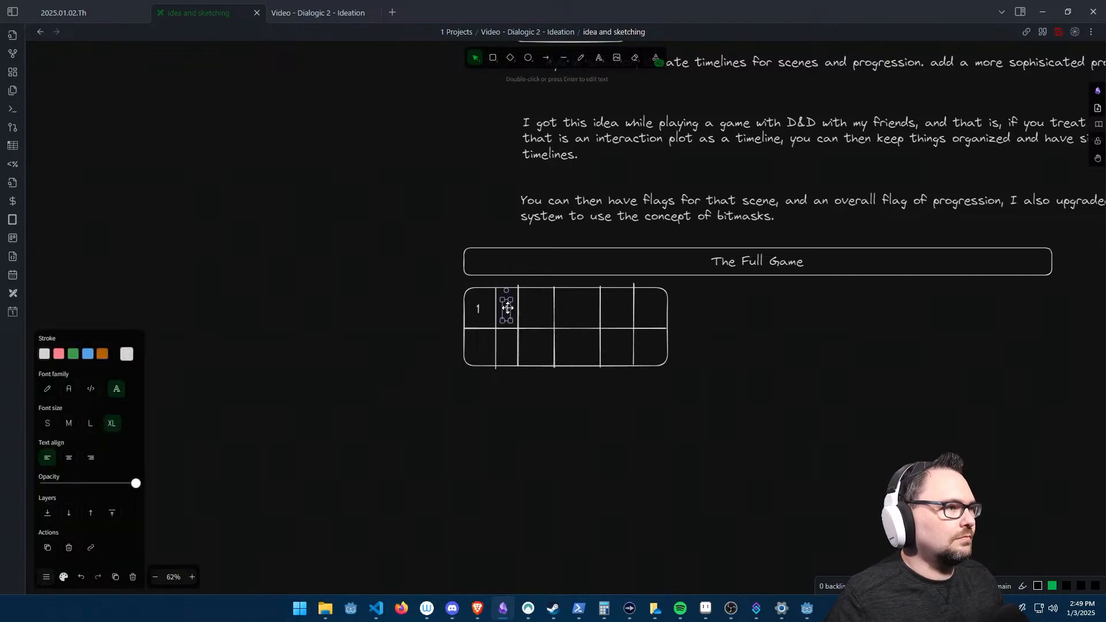
type("2")
key("Escape")
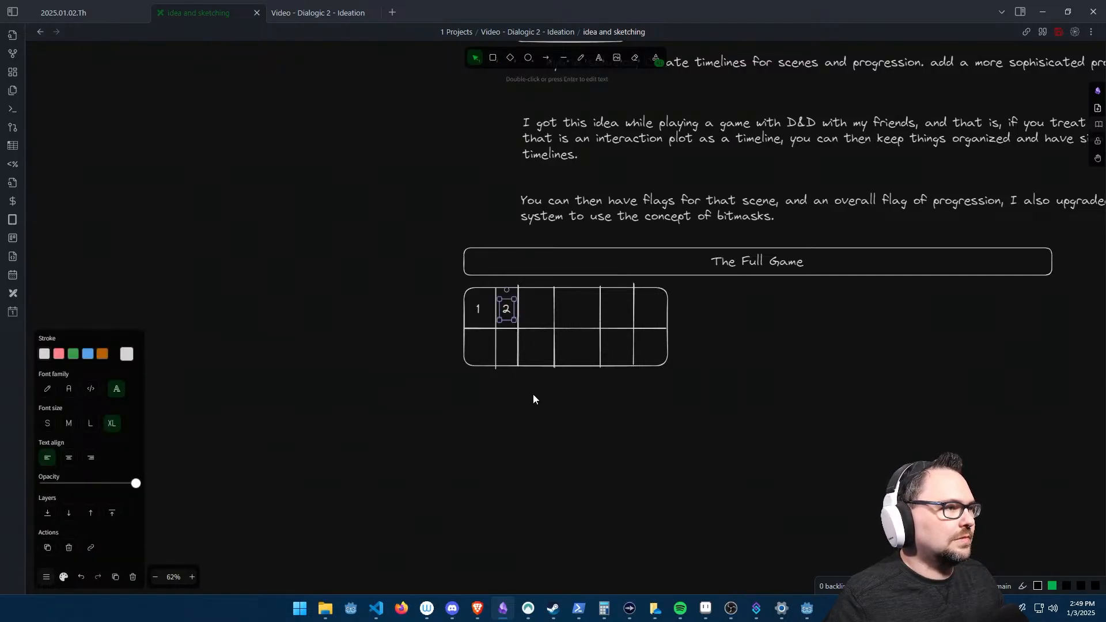
- Place copies of the number label in the third and fourth upper cells and change them to "3" and "4"
left_click_drag(530, 322, 573, 309)
double_click(534, 310)
type("3")
left_click(585, 455)
key("ctrl+v")
double_click(573, 310)
type("4")
left_click(619, 352)
- Place number labels in the fifth and sixth upper cells and change them to "5" and "6"
key("ctrl+v")
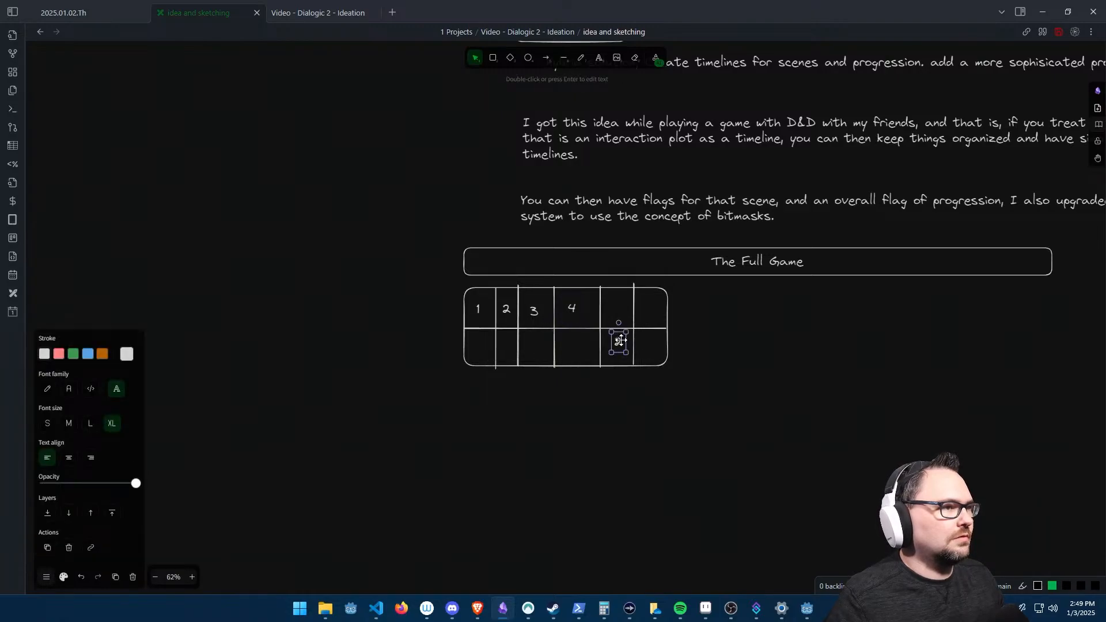
left_click_drag(619, 341, 616, 310)
double_click(616, 310)
type("5")
left_click(665, 334)
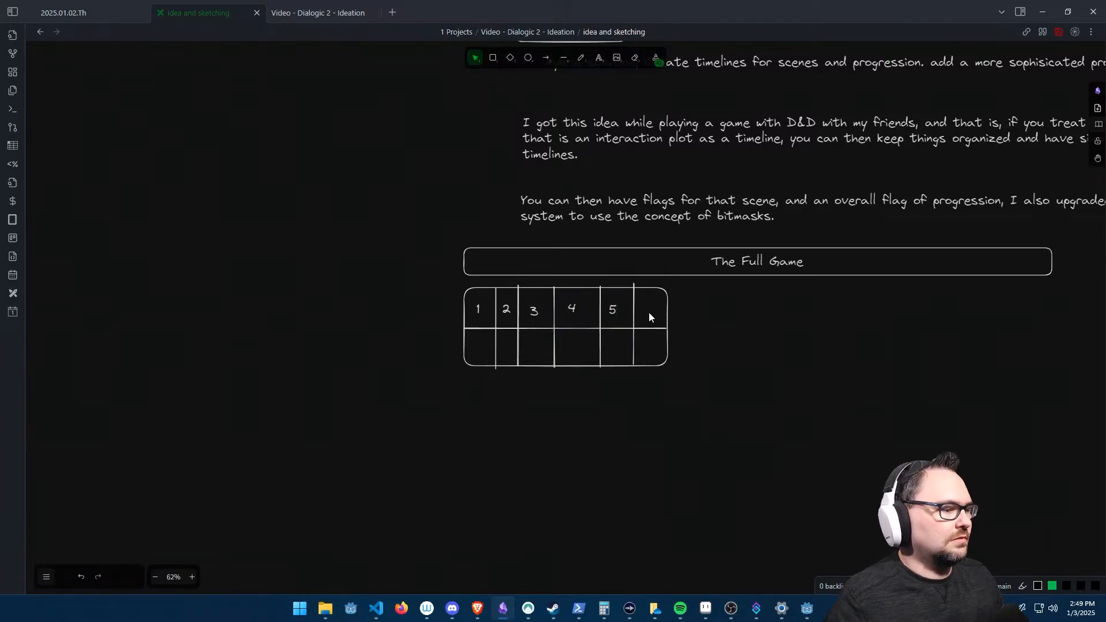
key("ctrl+v")
double_click(648, 312)
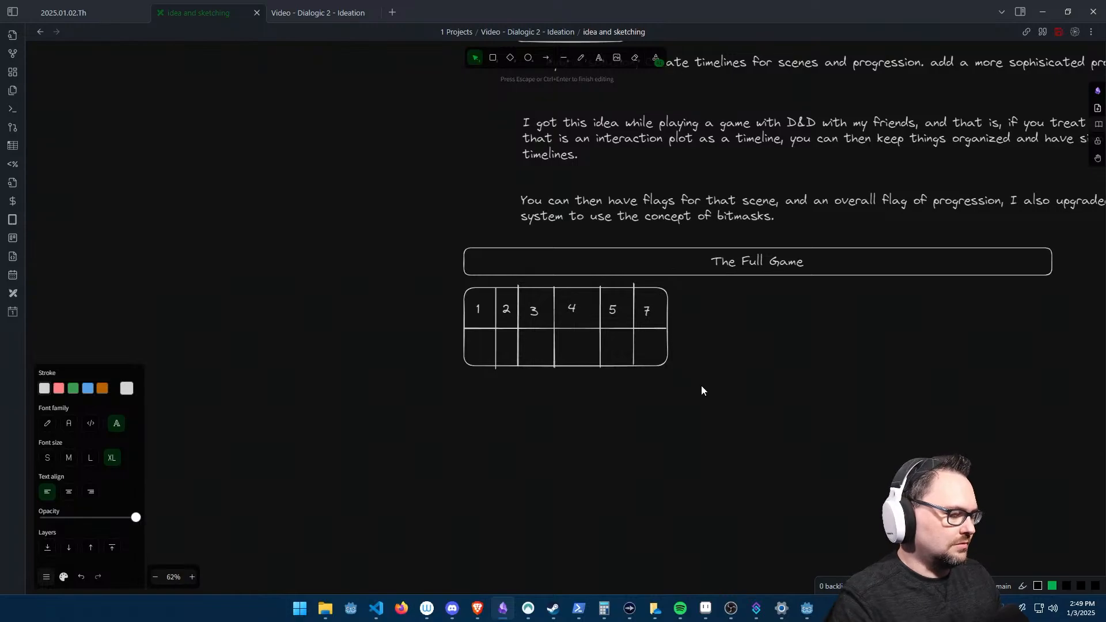
type("6")
left_click(641, 387)
- Place a spare copy of the "2" label below the table
key("ctrl+v")
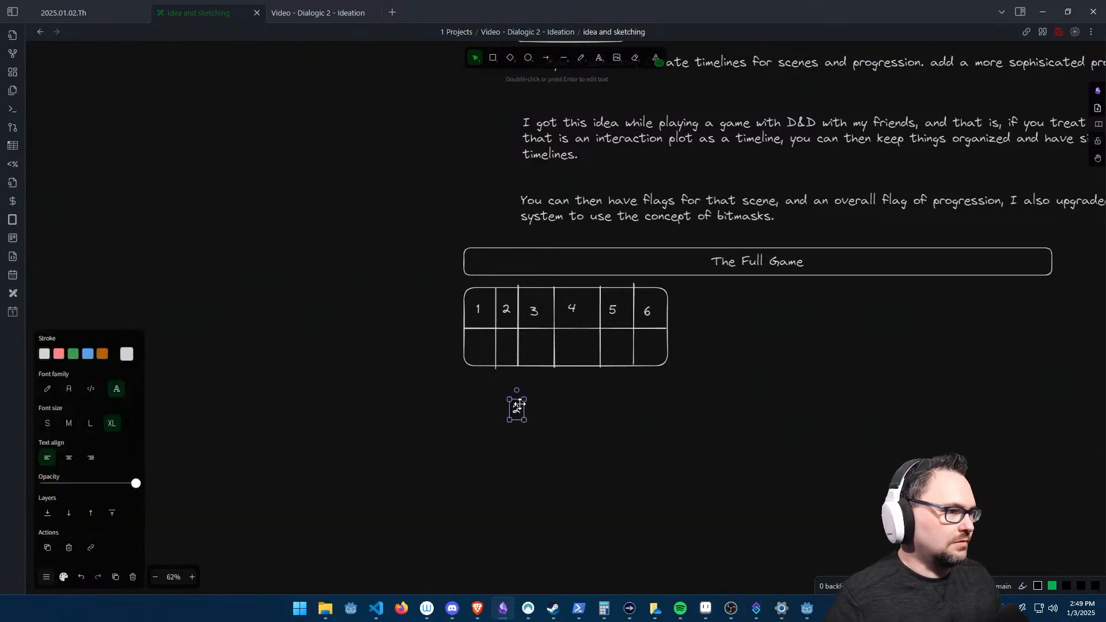
left_click_drag(513, 406, 498, 454)
left_click(607, 428)
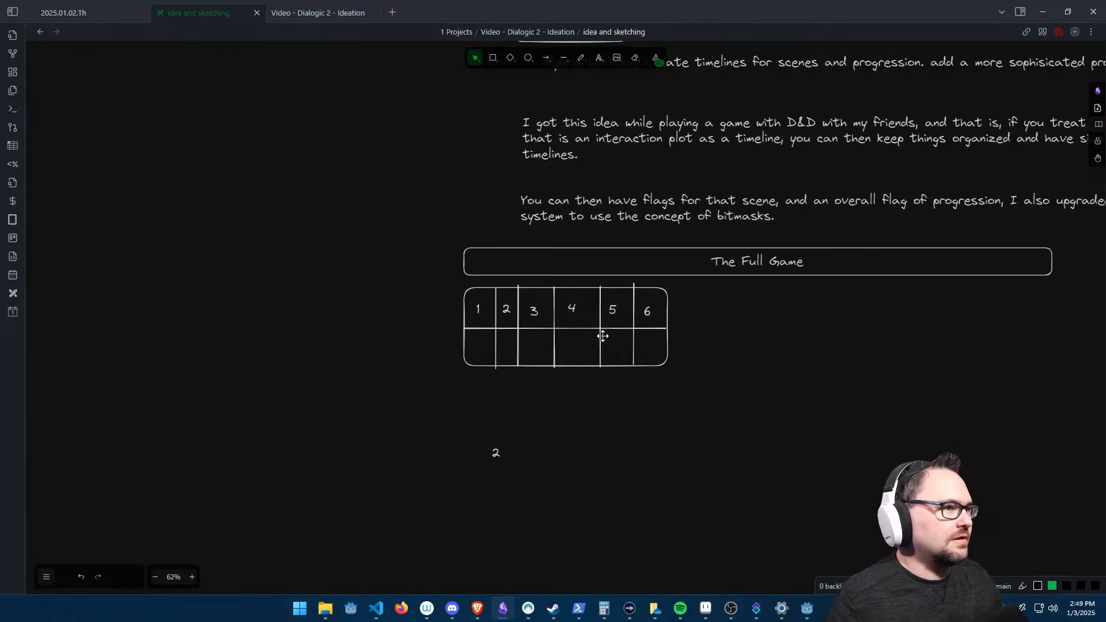
- Narrow the numbered columns by moving their dividers and labels 2 to 6 closer to the table's left end
left_click_drag(602, 335, 606, 306)
mouse_move(495, 323)
left_mouse_down()
mouse_move(486, 321)
mouse_move(497, 310)
left_mouse_up()
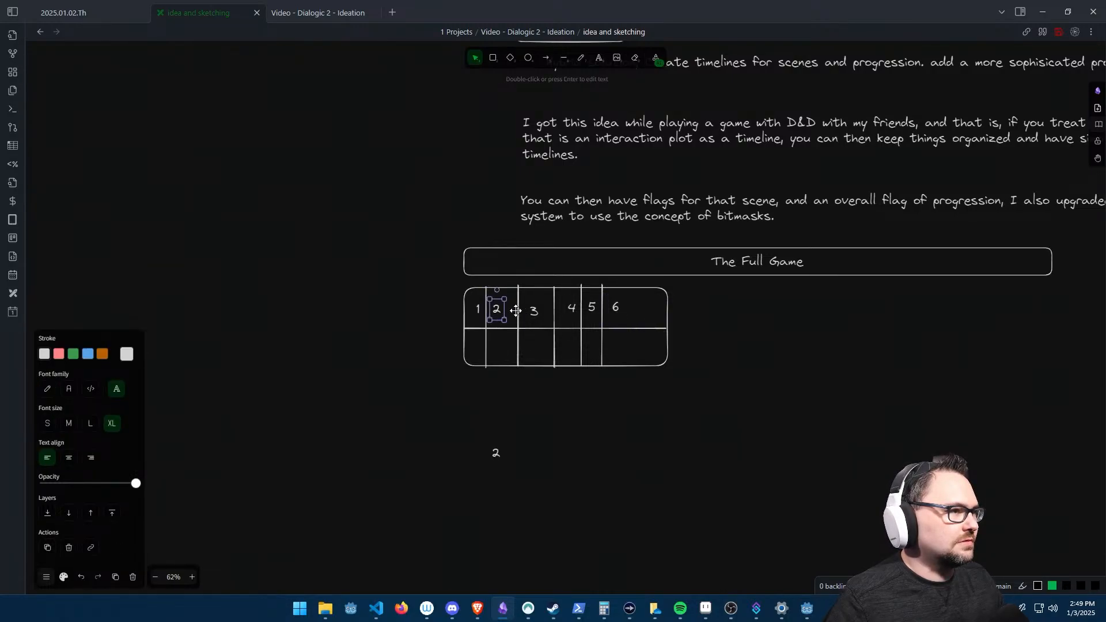
left_click_drag(519, 346, 506, 345)
left_click_drag(534, 310, 627, 334)
left_click(601, 313)
- Add three copies of the vertical divider after the "6" column, leaving a wider last column
left_click(564, 330)
key("ctrl+c")
key("ctrl+v")
key("ctrl+v")
key("ctrl+v")
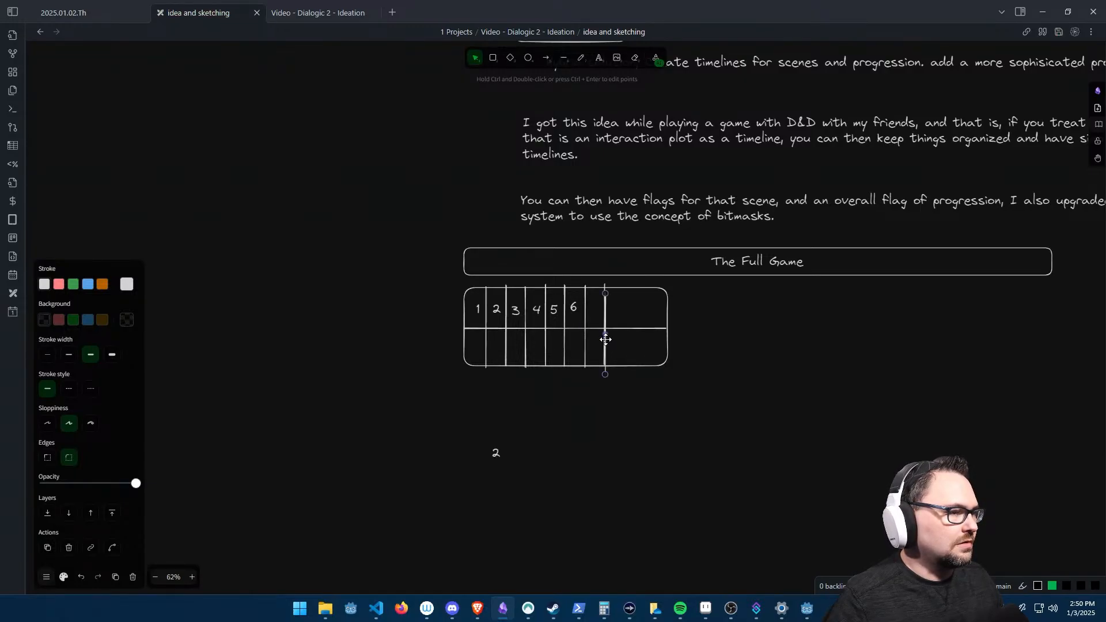
scroll(636, 337, "up", 3)
scroll(636, 340, "down", 2)
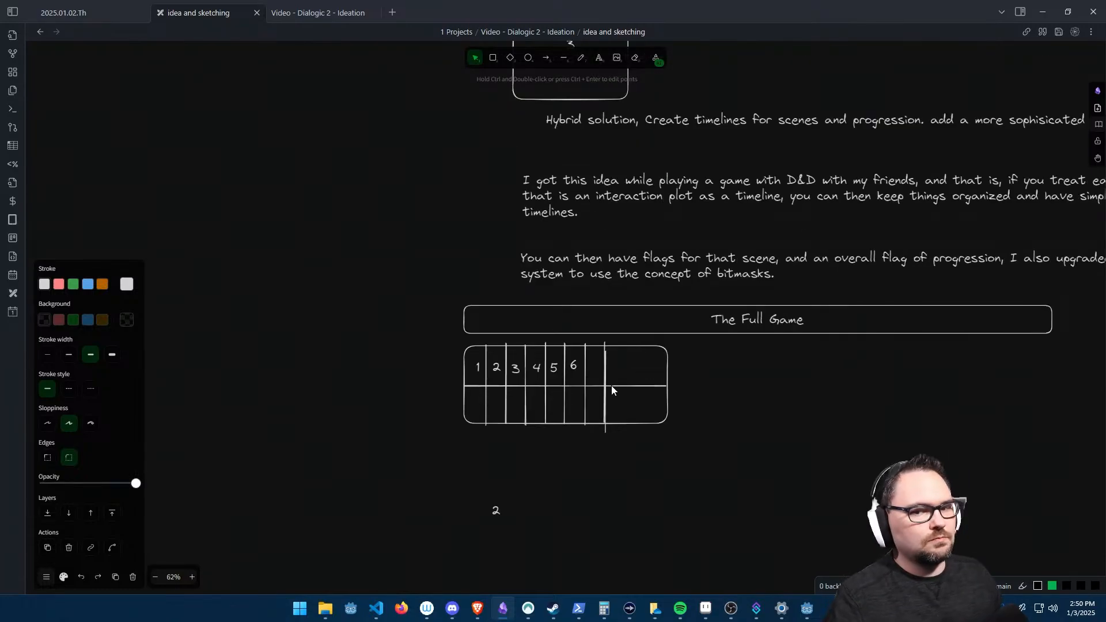
scroll(614, 389, "up", 4, "ctrl")
left_click_drag(600, 353, 621, 347)
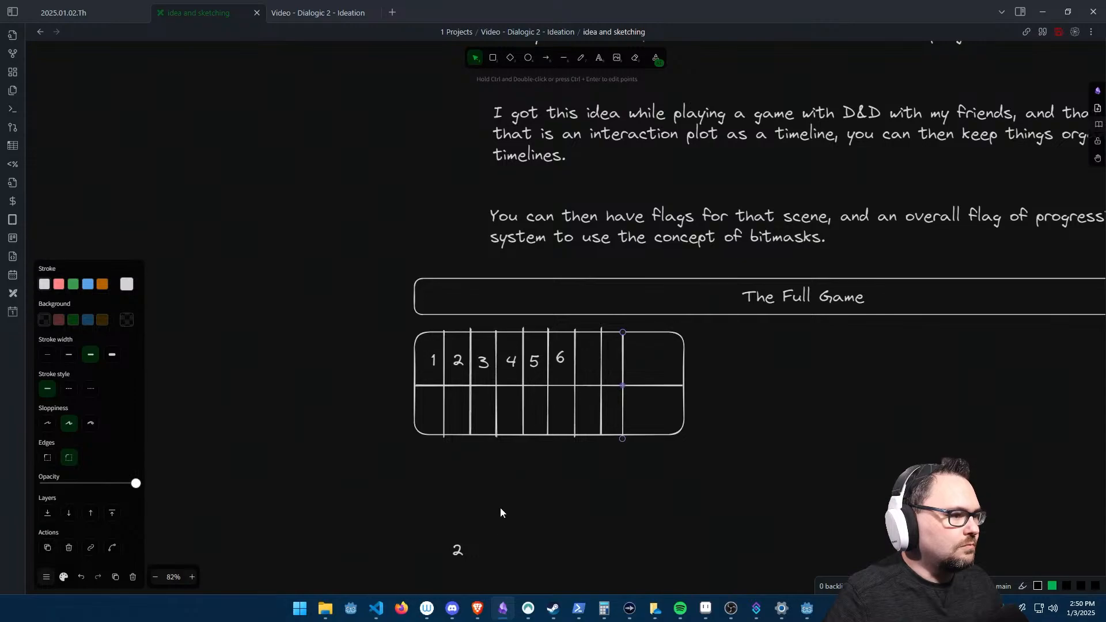
- Move the spare "2" into the seventh upper cell and change it to "7"
left_click(456, 550)
left_click_drag(454, 550, 586, 368)
double_click(587, 367)
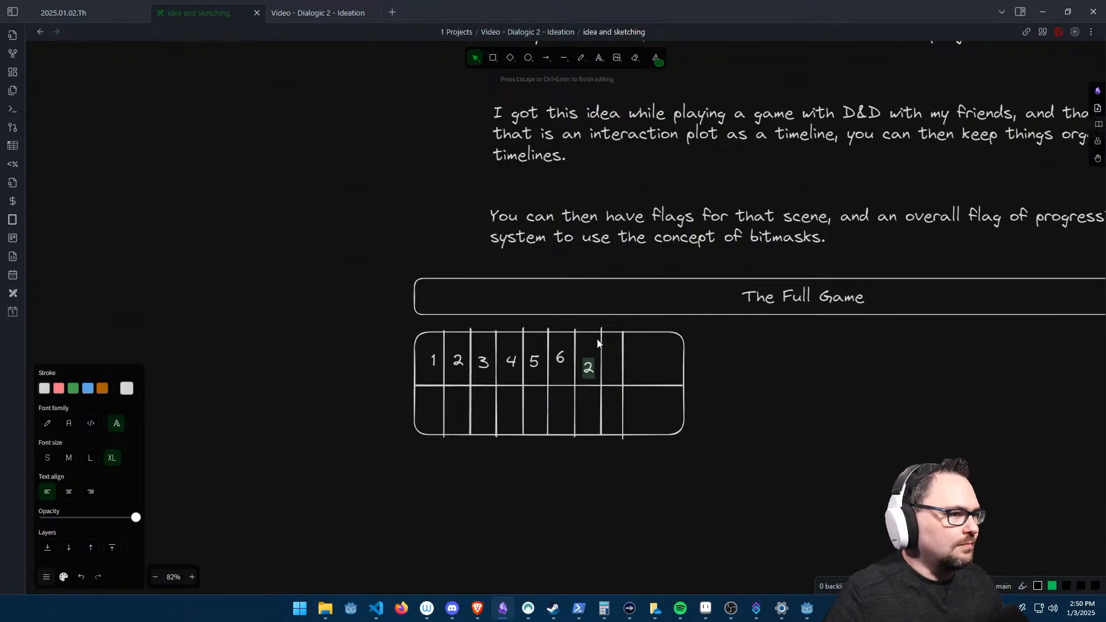
type("7")
key("Escape")
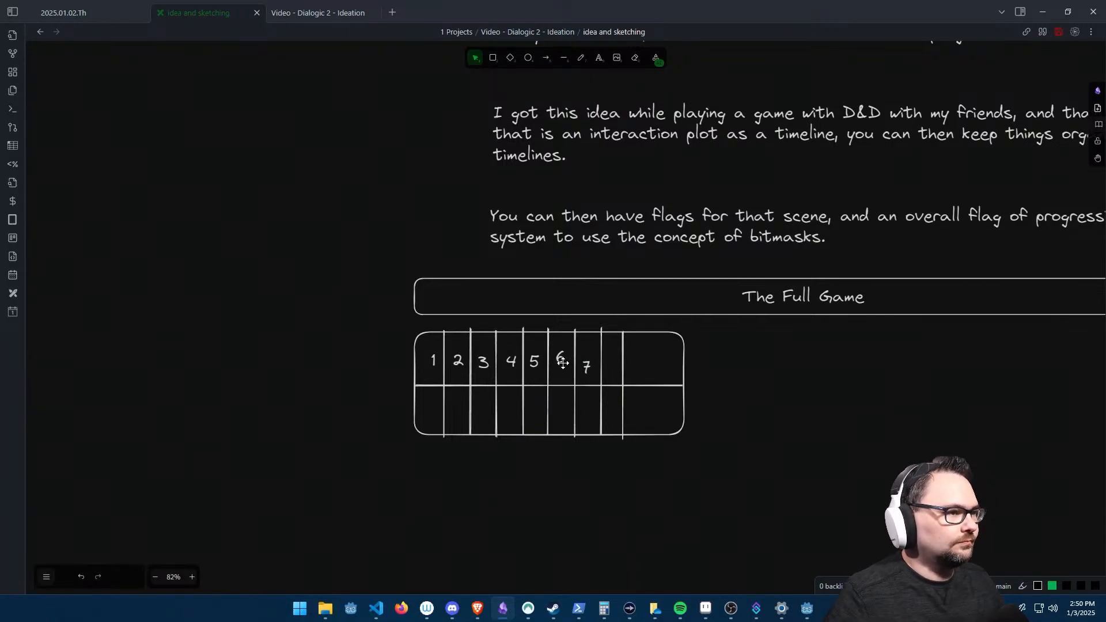
- Align the "7" with the other numbers and add an "8" label centered in the eighth upper cell
left_click(586, 355)
left_click_drag(586, 356, 620, 361)
key("ctrl+v")
key("ctrl+z")
double_click(616, 360)
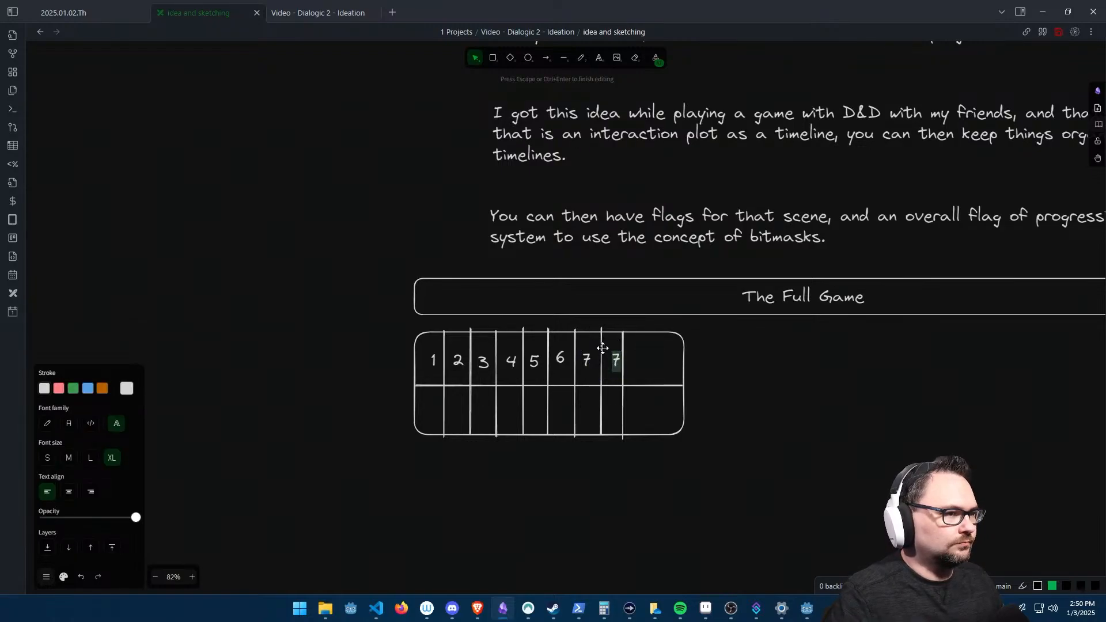
type("8")
left_click(711, 374)
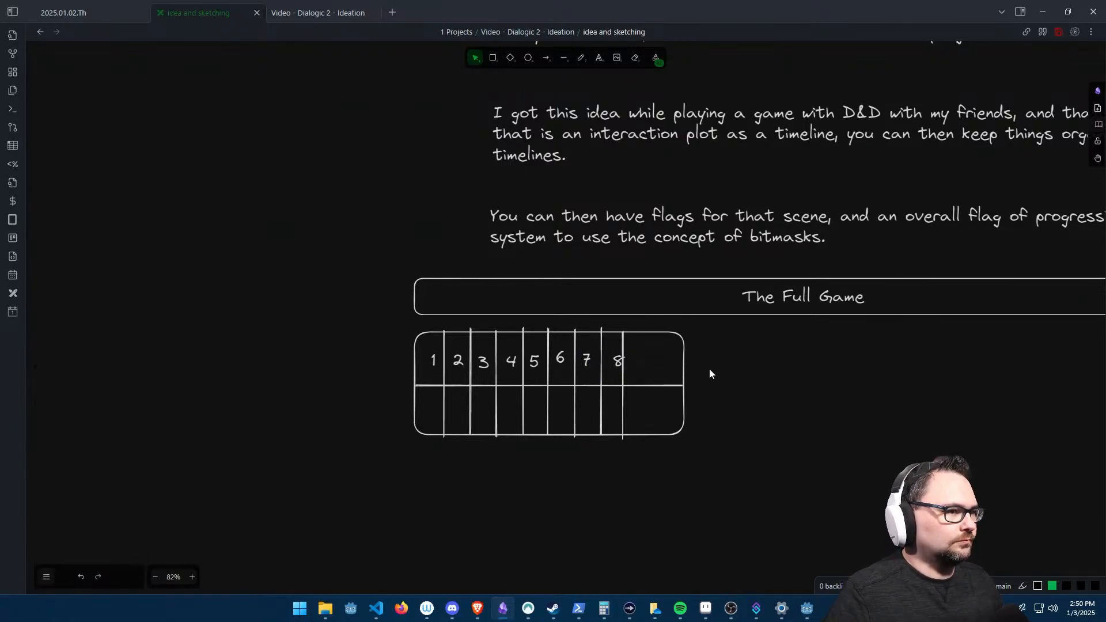
left_click(616, 358)
left_click(633, 362)
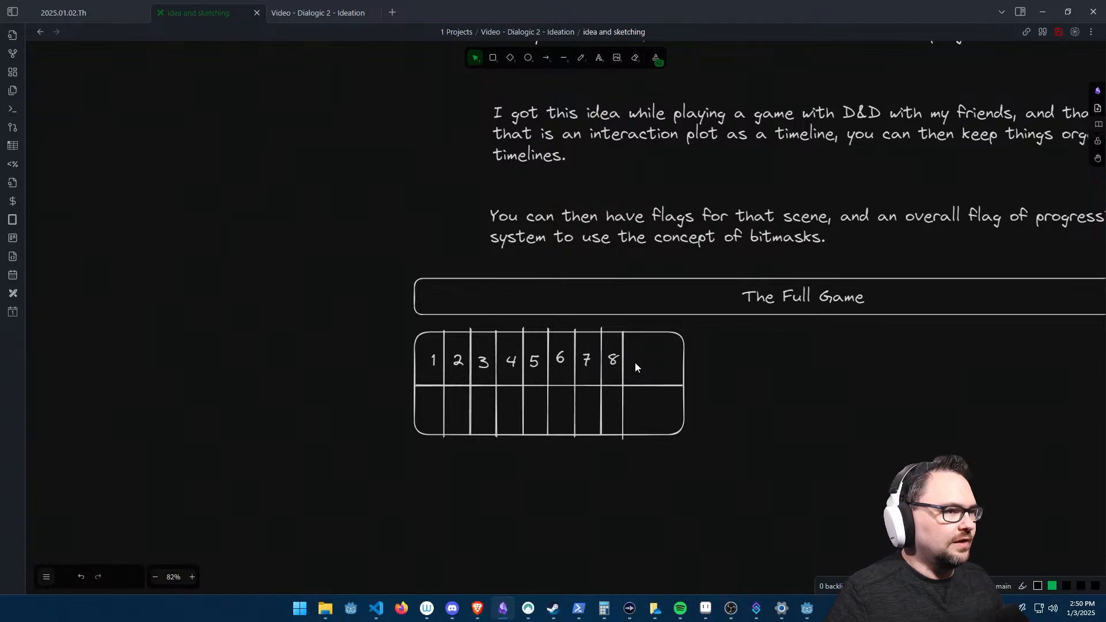
- Label the wide last column "...32" and shift its divider slightly to balance the spacing
key("ctrl+v")
double_click(633, 362)
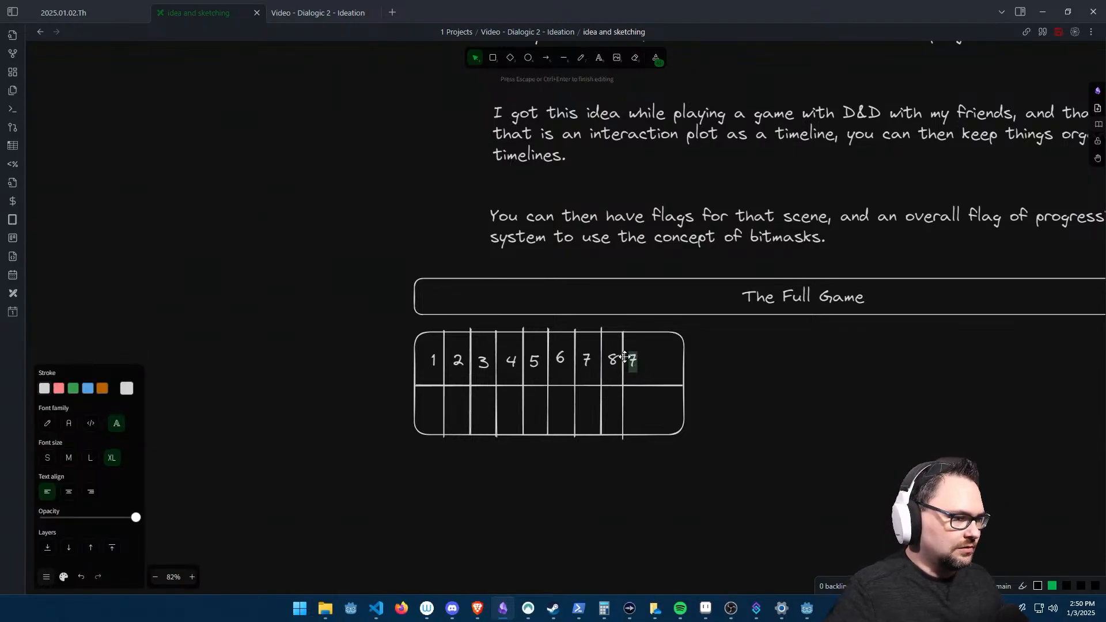
type("...32")
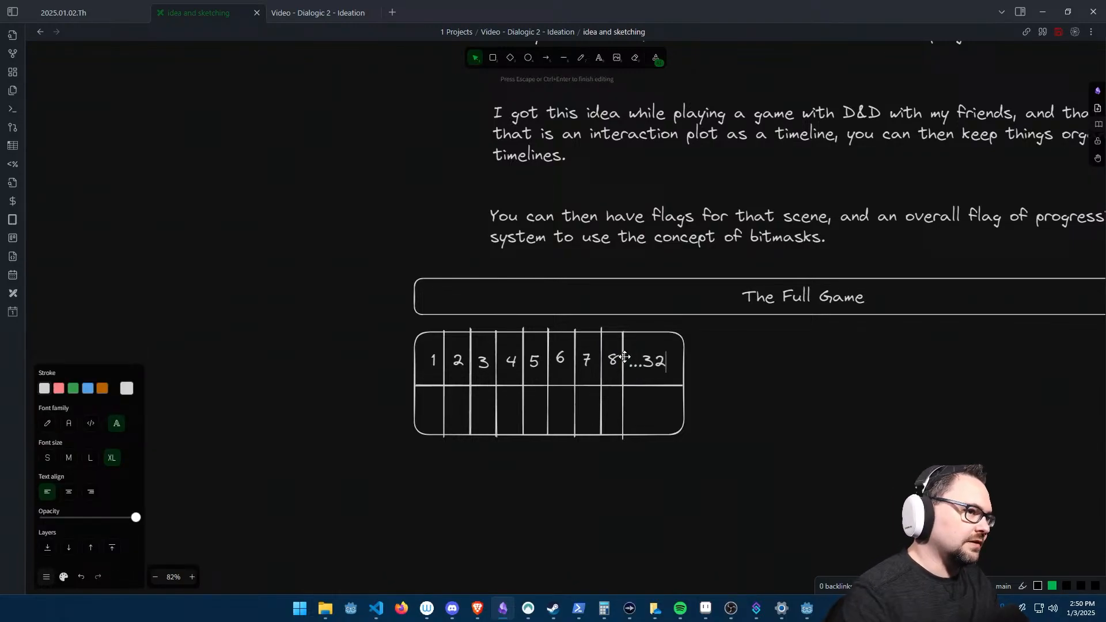
left_click(668, 341)
left_click(653, 357)
left_click(700, 377)
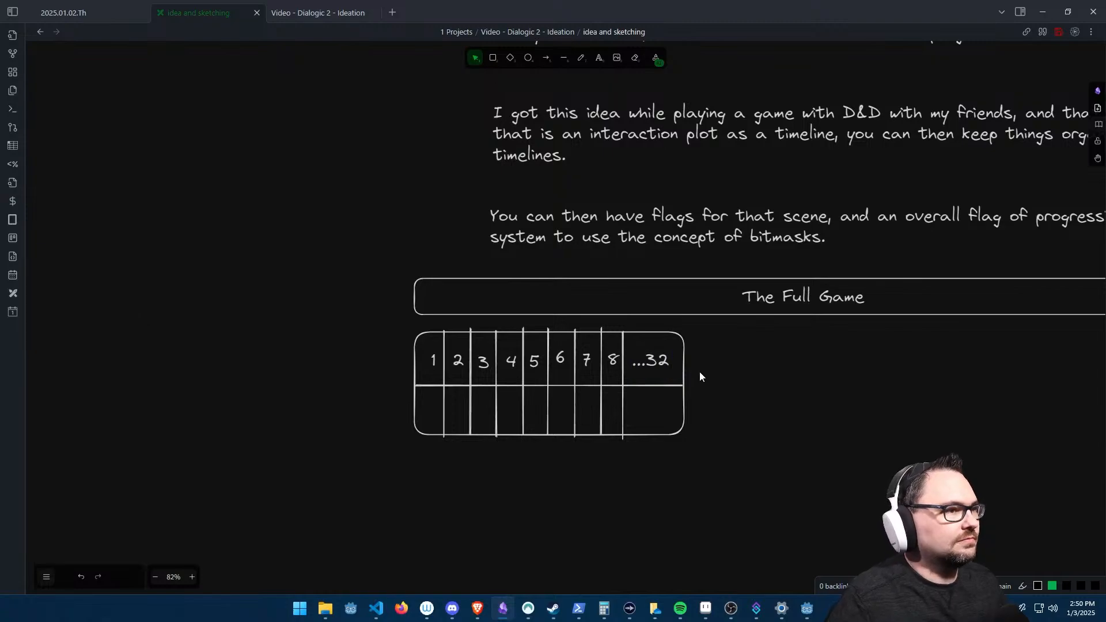
left_click_drag(622, 398, 627, 396)
left_click(743, 403)
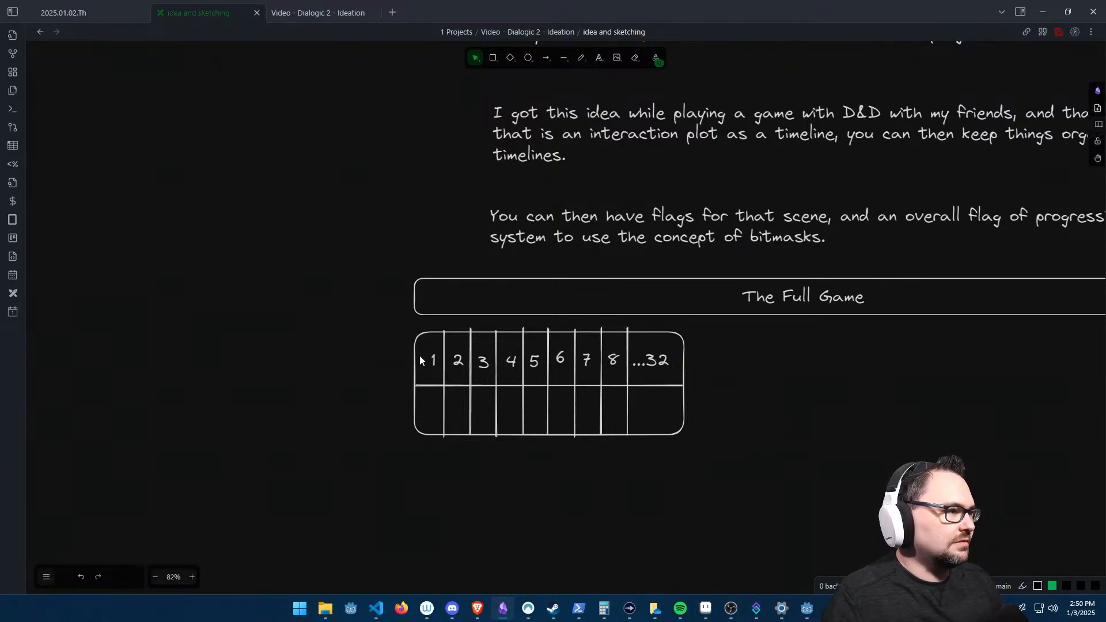
- Center the "1" in its cell and copy the horizontal line downward to split the lower row in two
left_click_drag(429, 361, 556, 409)
left_click(428, 386)
key("ctrl+c")
key("ctrl+v")
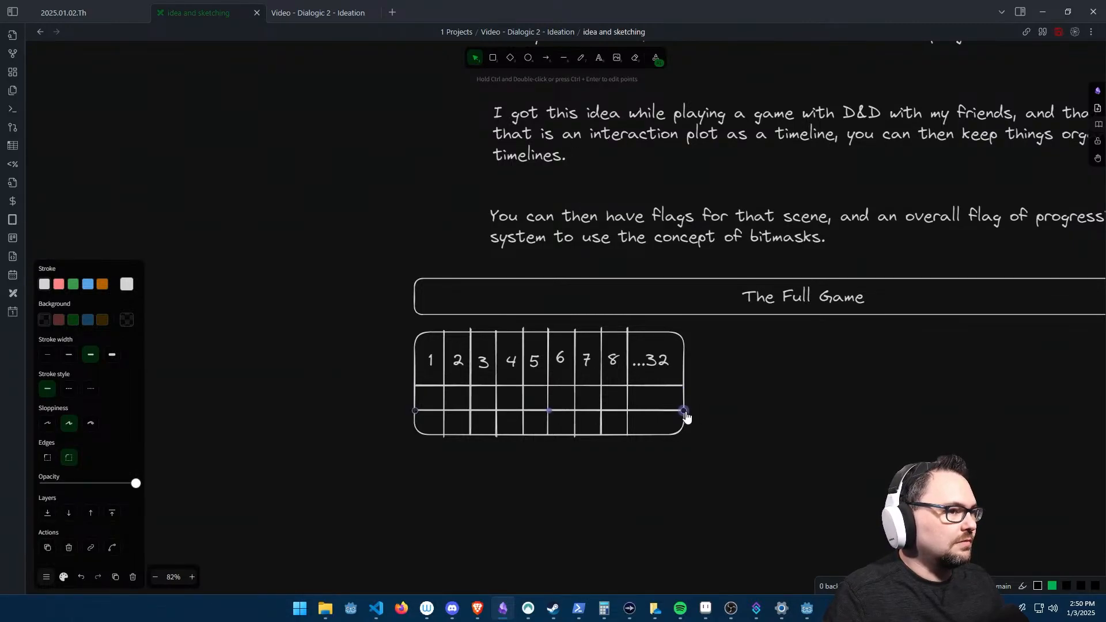
left_click(956, 401)
- Write "off" in the cell beneath the "1" and place a copy of it in the cell below
key("t")
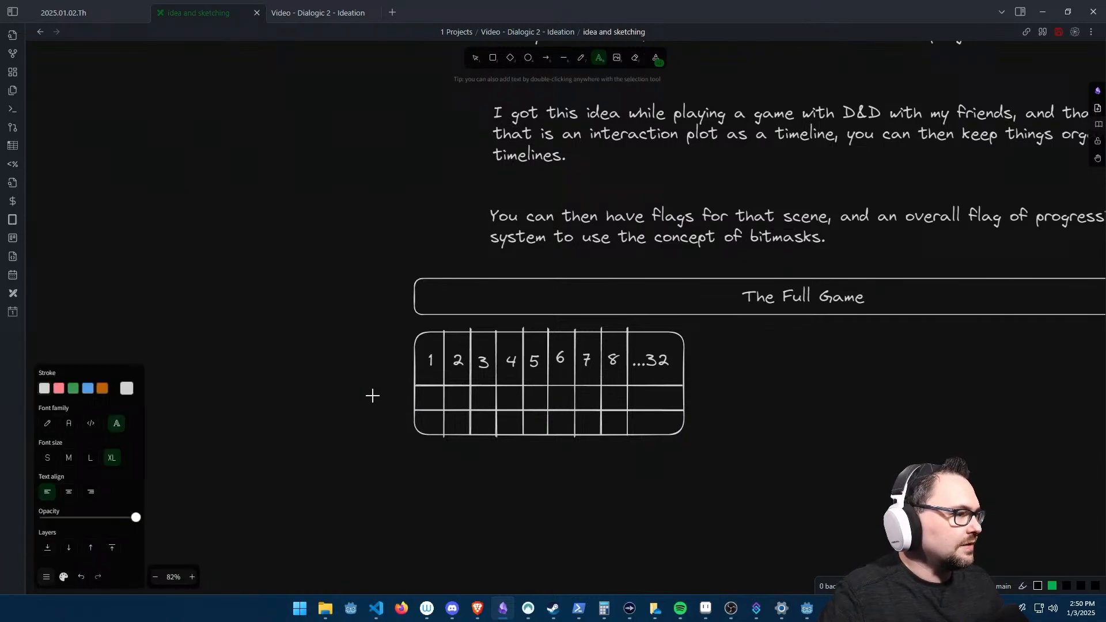
left_click(416, 399)
type("0")
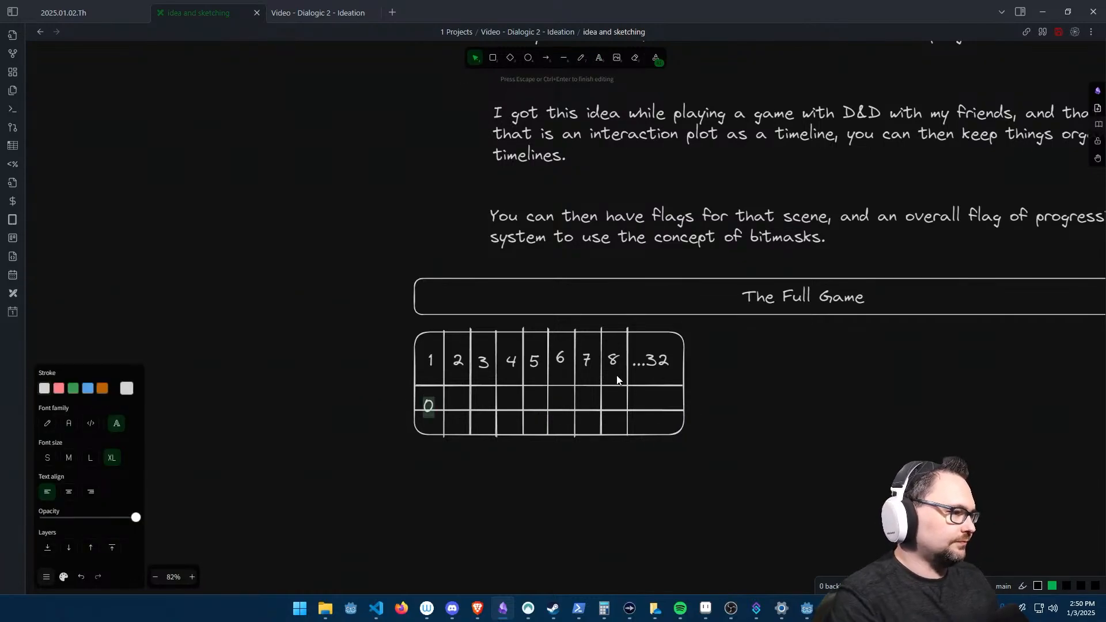
type("ff")
left_click(430, 421)
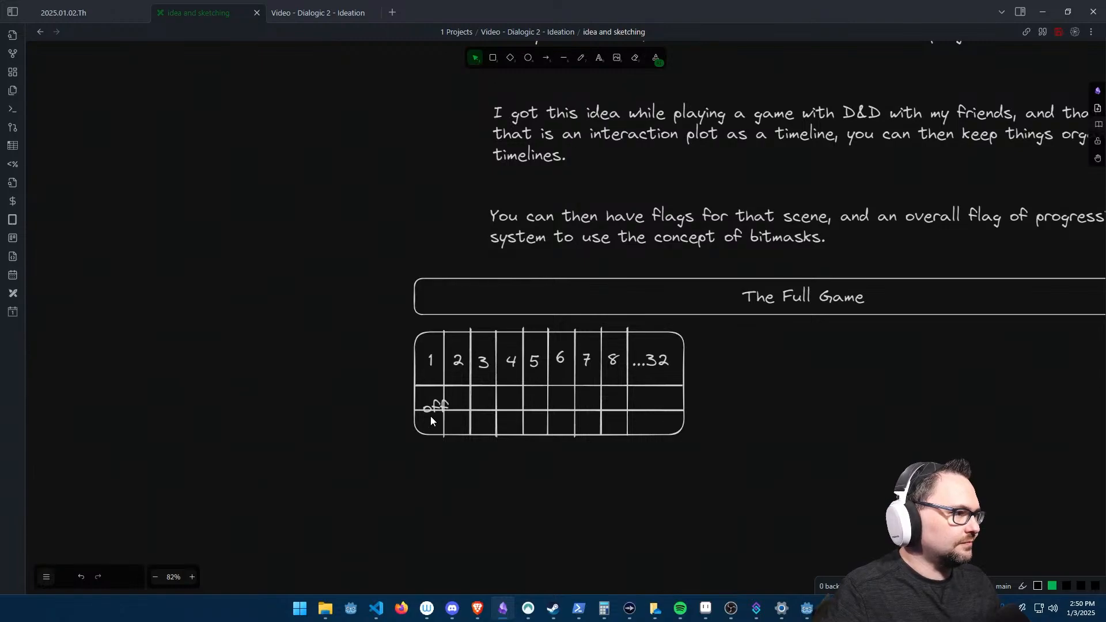
mouse_move(434, 406)
left_mouse_down()
mouse_move(429, 395)
mouse_move(432, 422)
left_mouse_up()
- Change the bottom copy to "on" in green and color the "off" label above it red
key("Return")
key("ctrl+c")
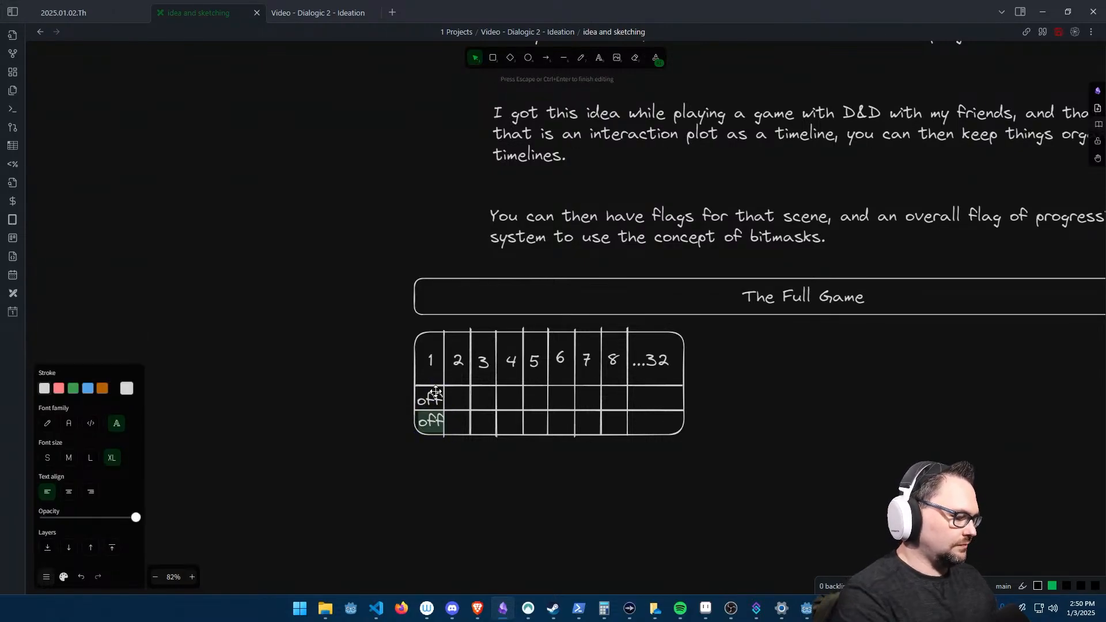
type("on")
left_click(73, 388)
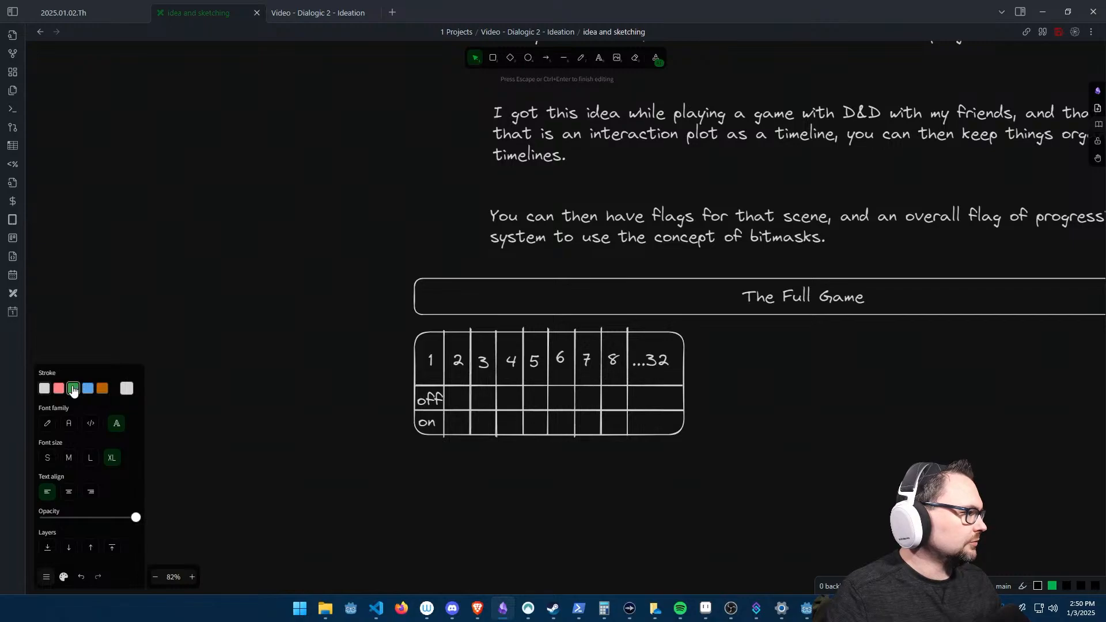
left_click(430, 399)
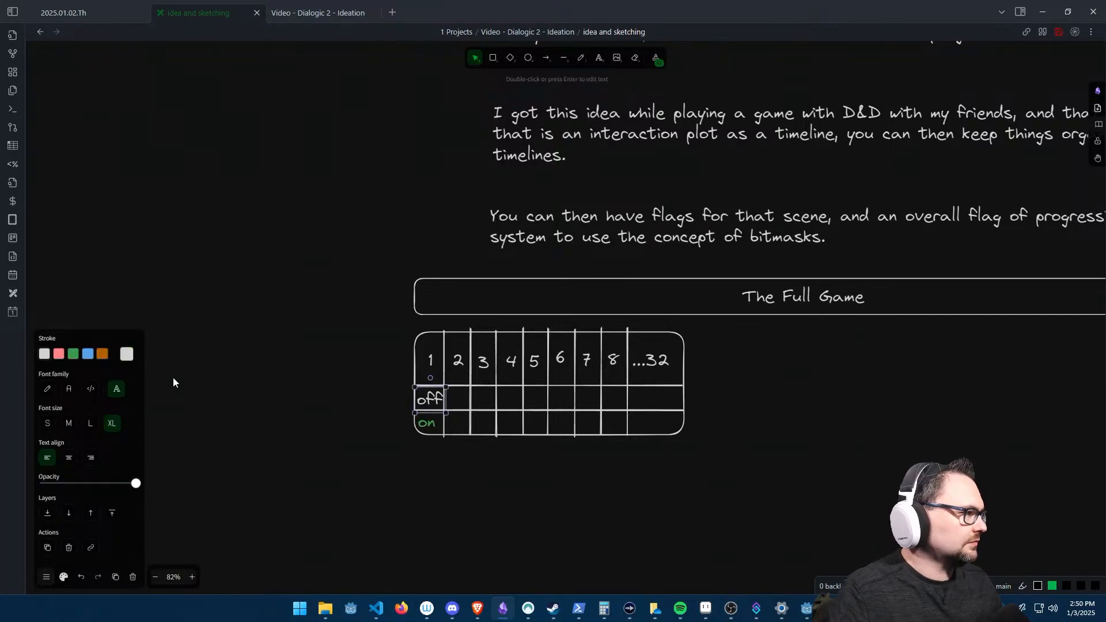
left_click(58, 353)
- Copy the red "off" label into columns 2 through 5, shifting the dividers and numbers to widen each column to fit
left_click_drag(431, 402, 461, 402, "alt")
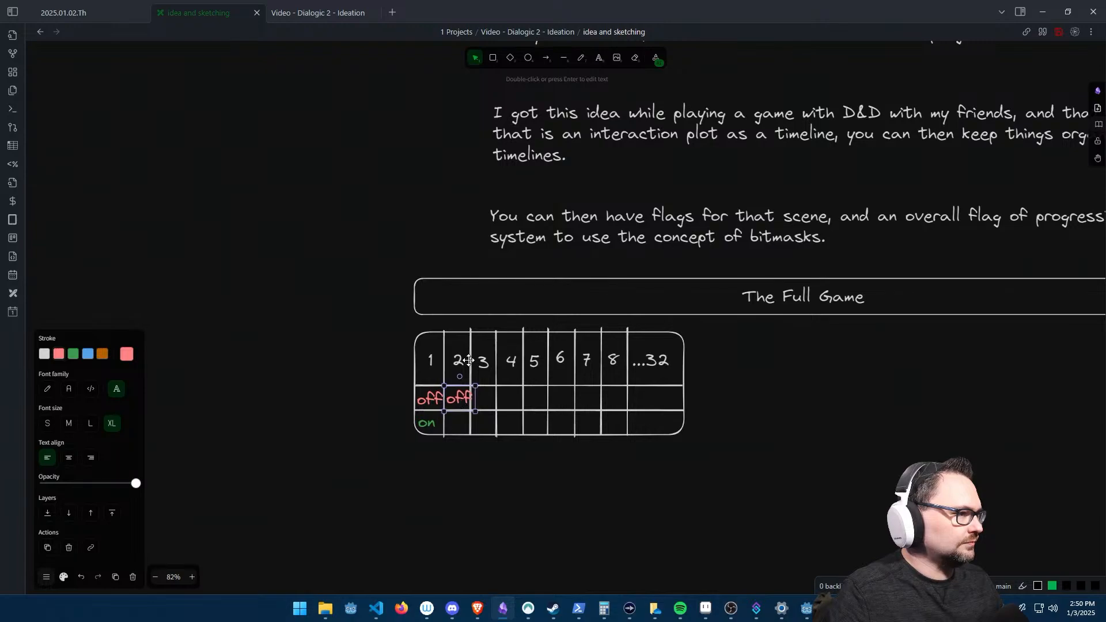
left_click_drag(471, 360, 520, 400)
key("ctrl+v")
key("ctrl+v")
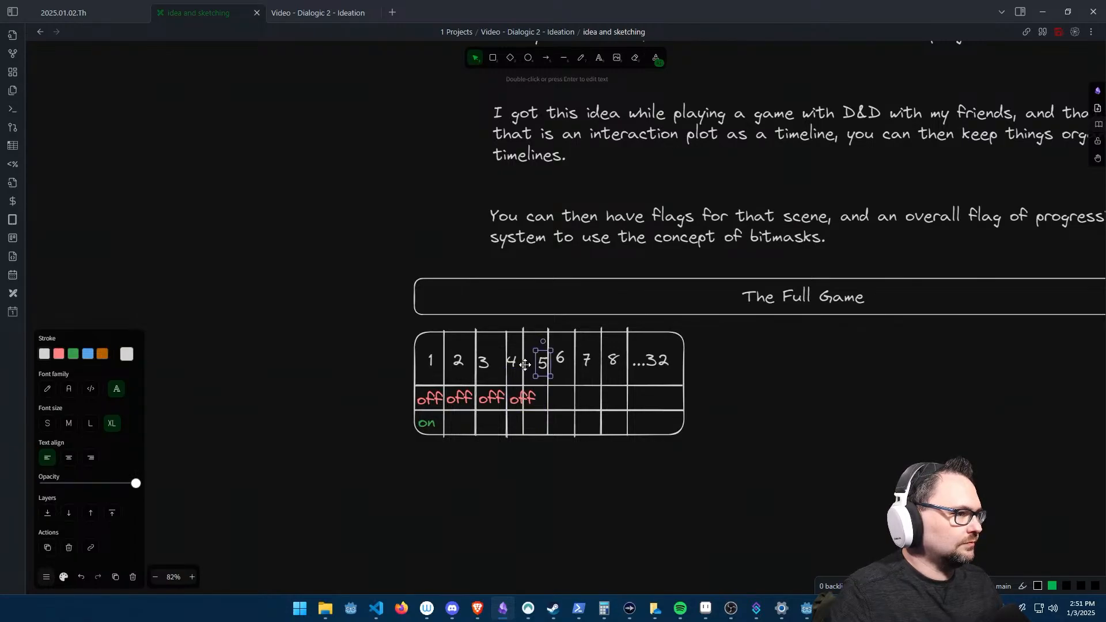
left_click_drag(522, 362, 569, 349)
key("ctrl+v")
left_click(563, 342)
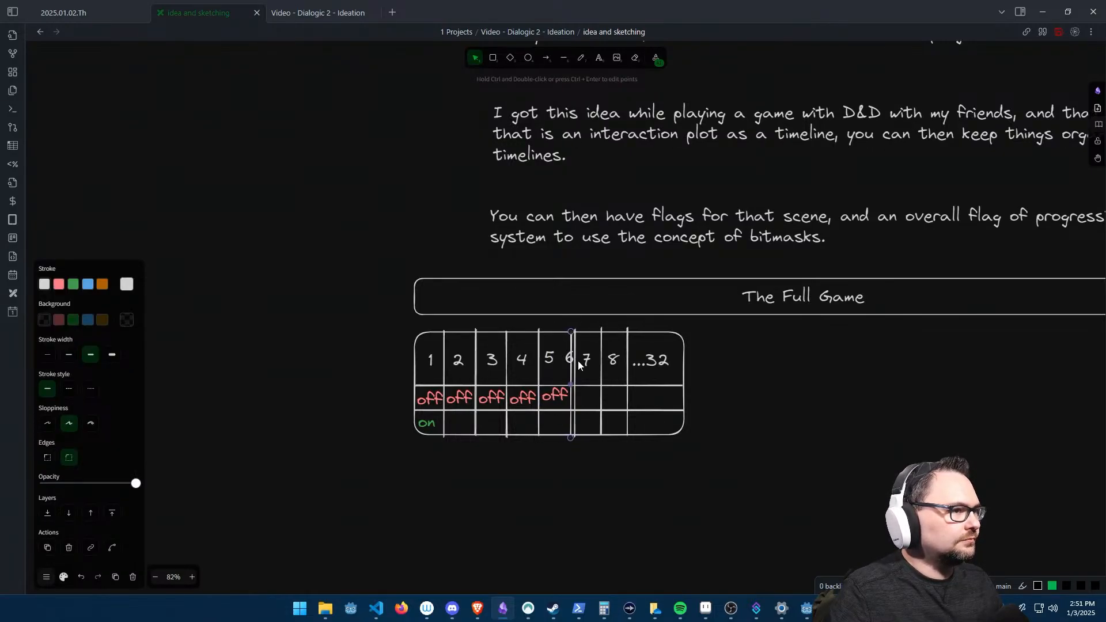
- Widen the table's outer frame, move "...32" to its far end, and extend both horizontal row lines to the new edge
left_click(685, 377)
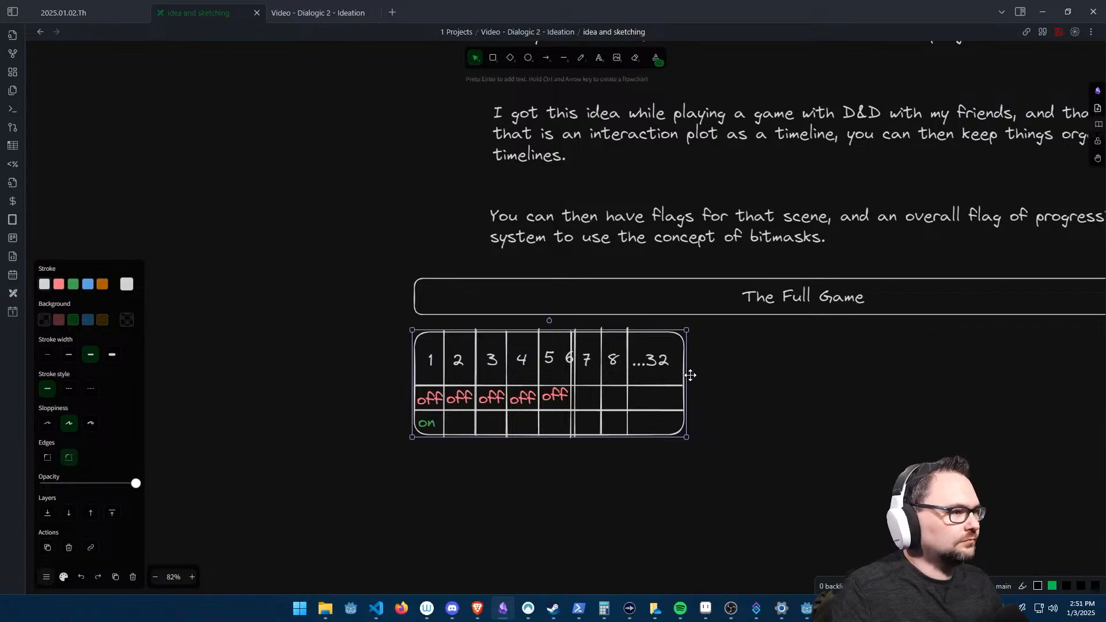
left_click_drag(684, 371, 759, 371)
left_click(651, 363)
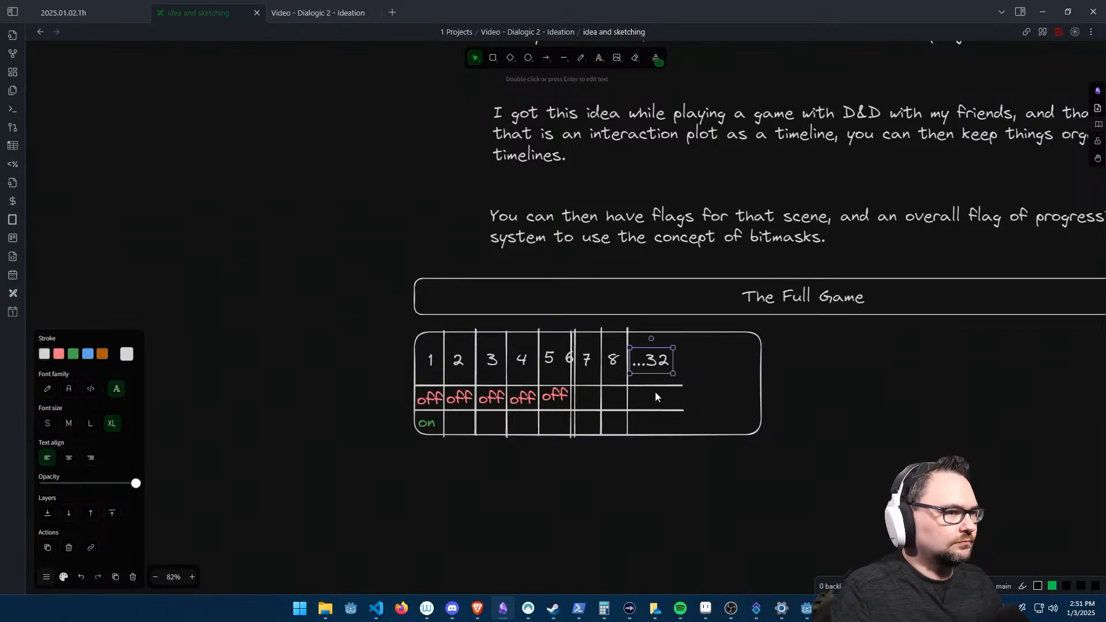
left_click_drag(674, 362, 748, 352)
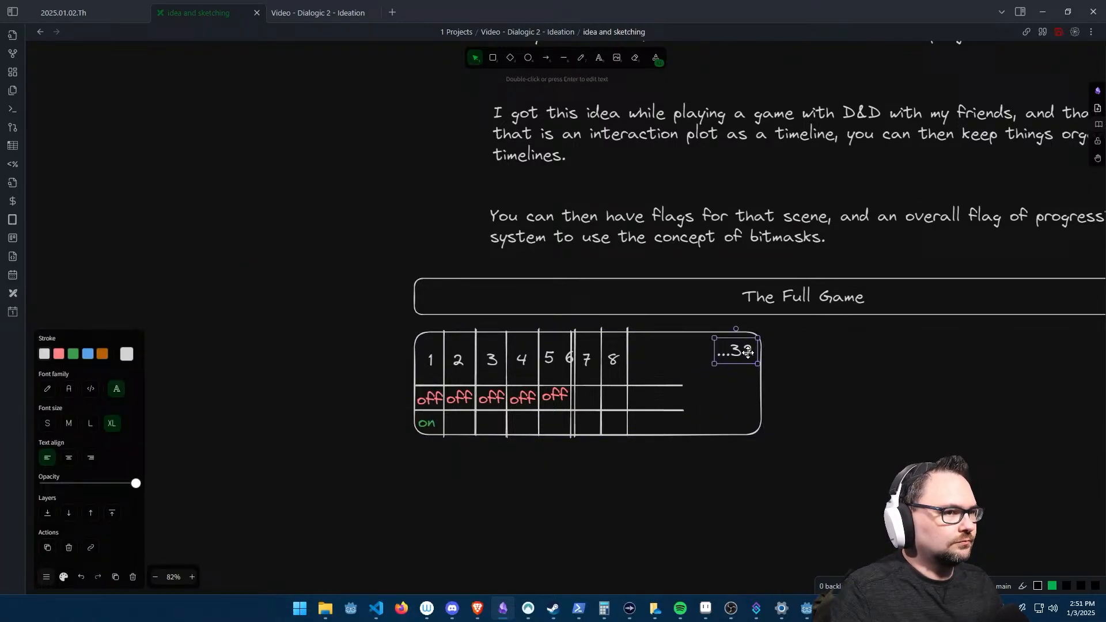
left_click(657, 381)
left_click_drag(682, 384, 762, 383)
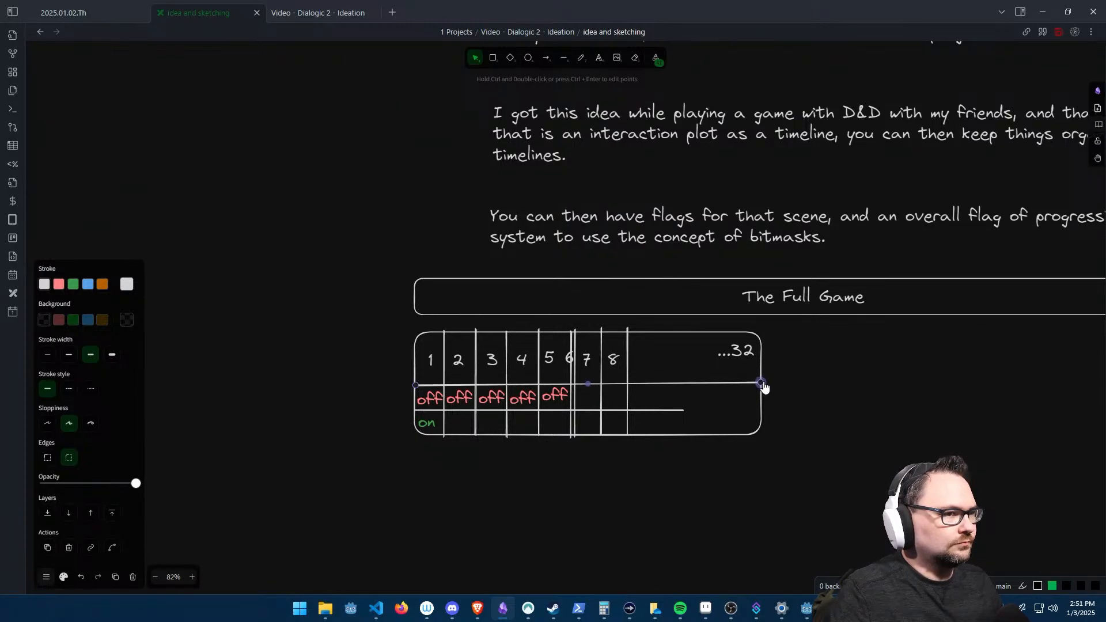
left_click_drag(681, 412, 761, 410)
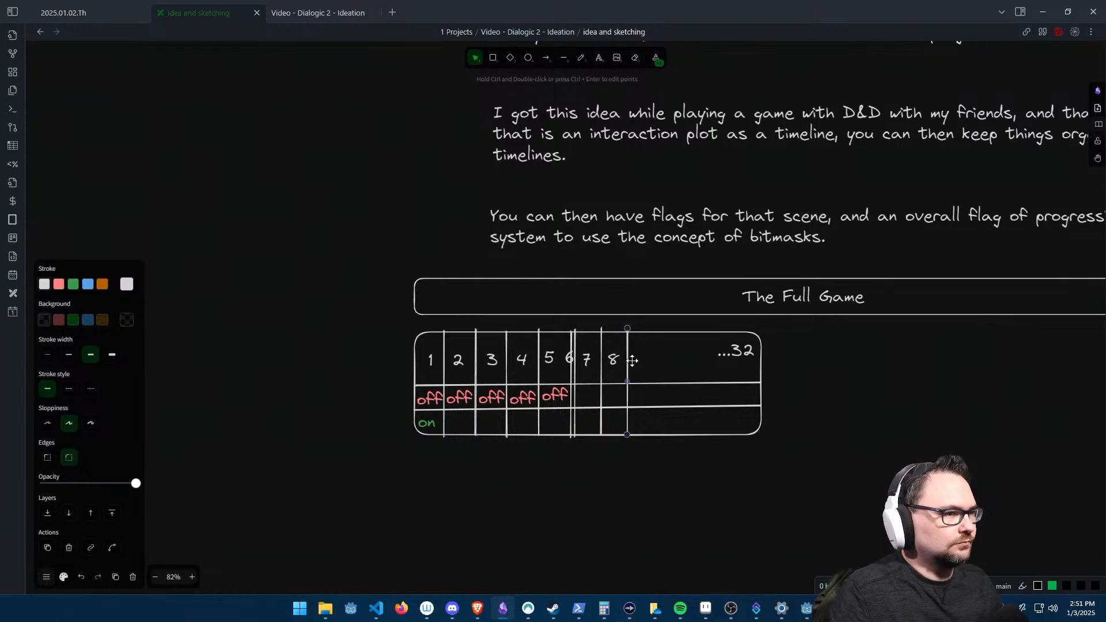
- Shift the numbers 7 and 8 and the dividers around them toward "...32", leaving open space after column 5
left_click_drag(629, 364, 707, 361)
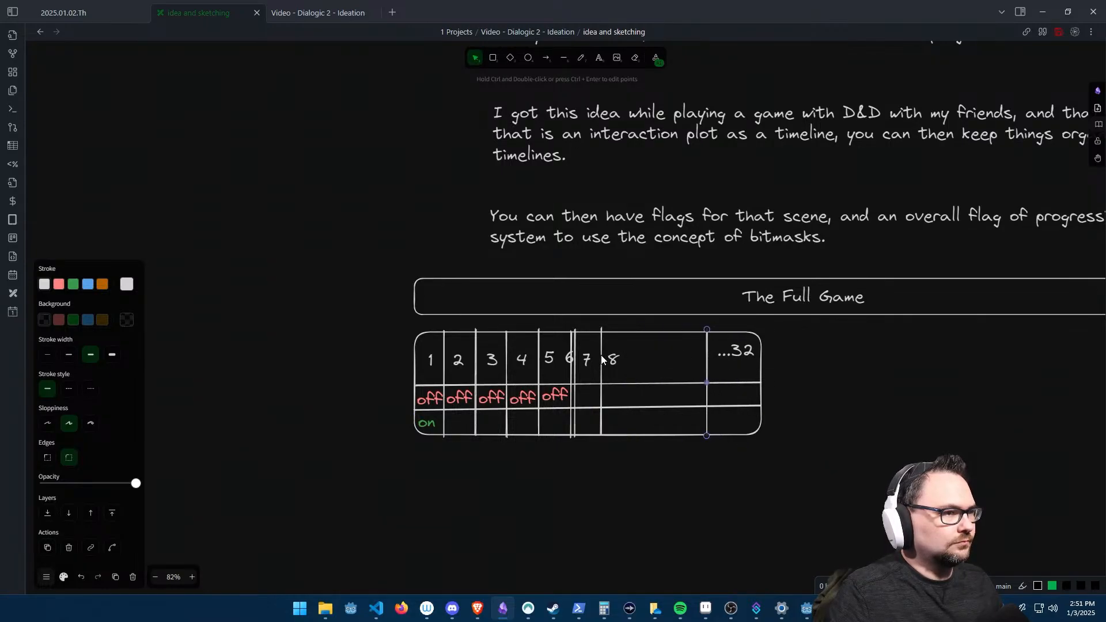
left_click_drag(612, 360, 685, 364)
left_click_drag(587, 362, 673, 357)
left_click_drag(572, 368, 686, 342)
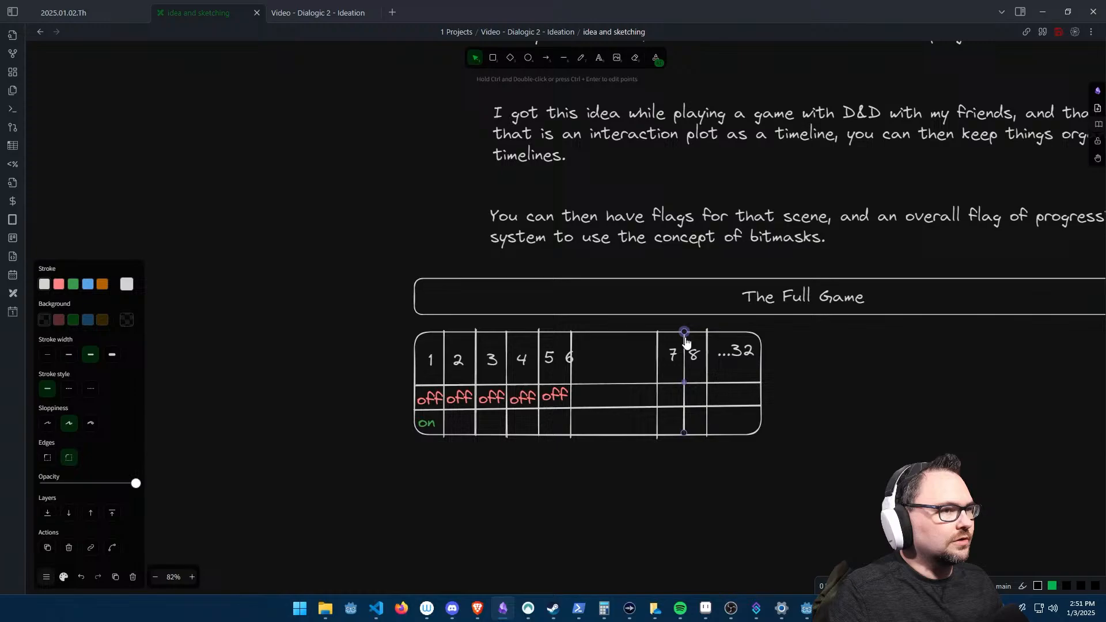
left_click(664, 361)
left_click(658, 426)
left_click_drag(657, 439, 657, 436)
left_click_drag(659, 366, 663, 366)
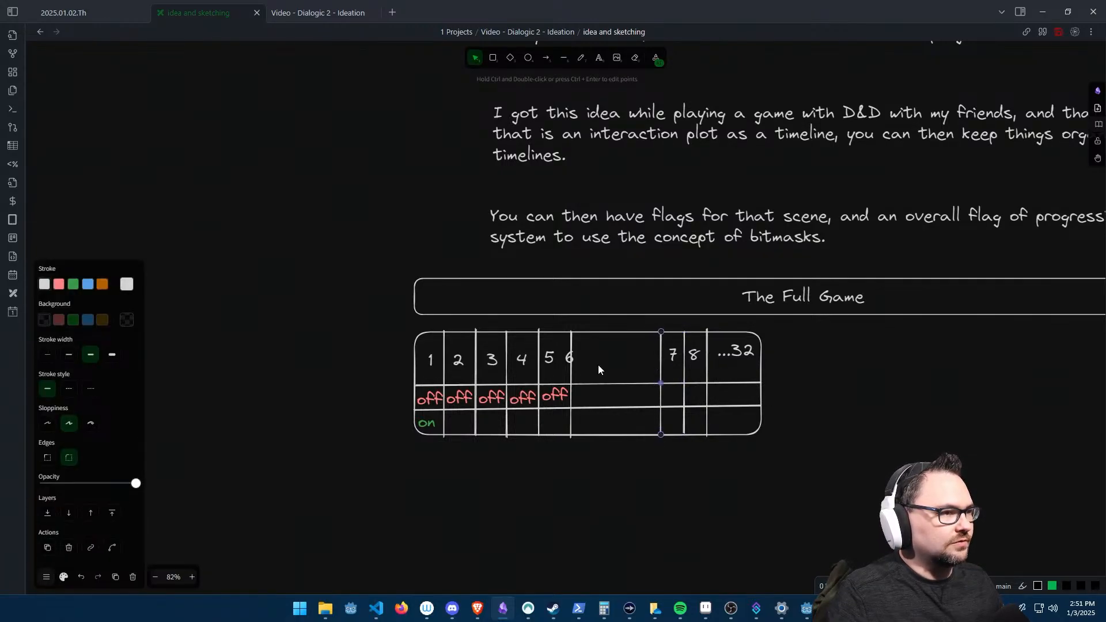
- Move the number 6 into the open space beside column 5 and place a red "off" beneath it
left_click(572, 370)
left_click_drag(571, 388, 631, 385)
mouse_move(570, 360)
left_mouse_down()
mouse_move(642, 362)
mouse_move(570, 366)
left_mouse_up()
left_click(553, 355)
left_click(629, 363)
left_click(640, 359)
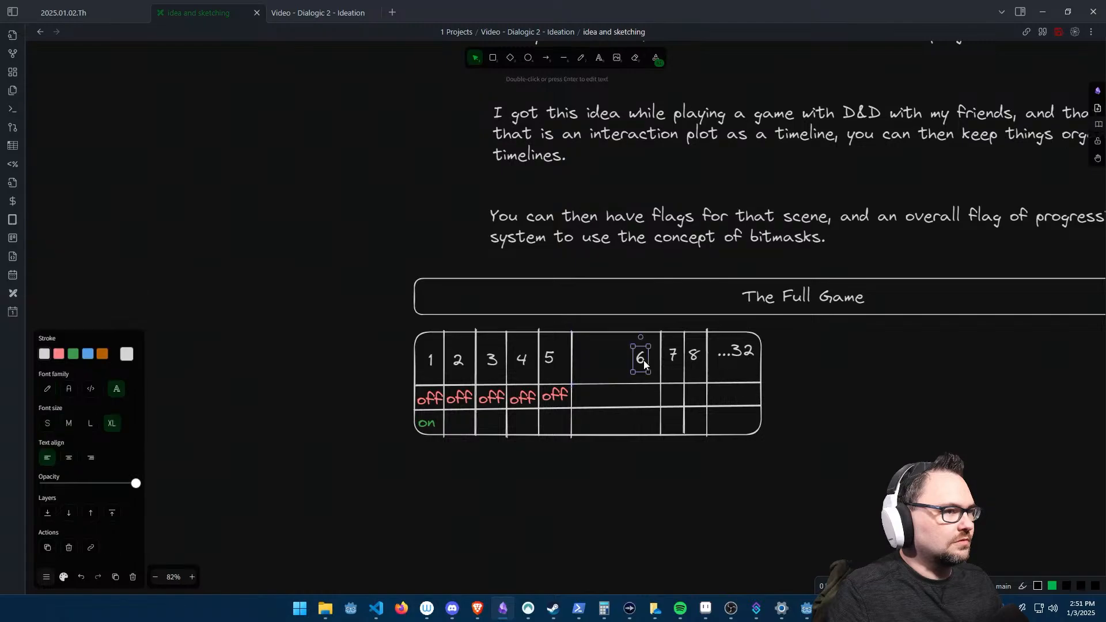
left_click_drag(640, 360, 590, 395)
key("ctrl+v")
- Straighten both horizontal row lines and raise the upper one to make the "off" row taller
left_click(731, 407)
left_click_drag(761, 406, 762, 408)
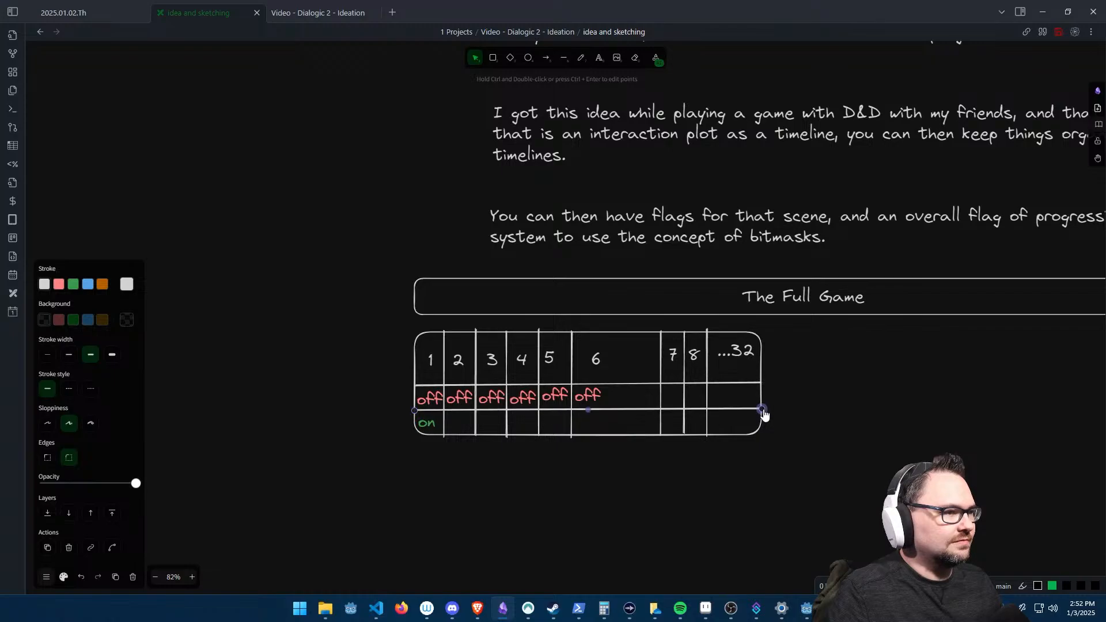
left_click(627, 387)
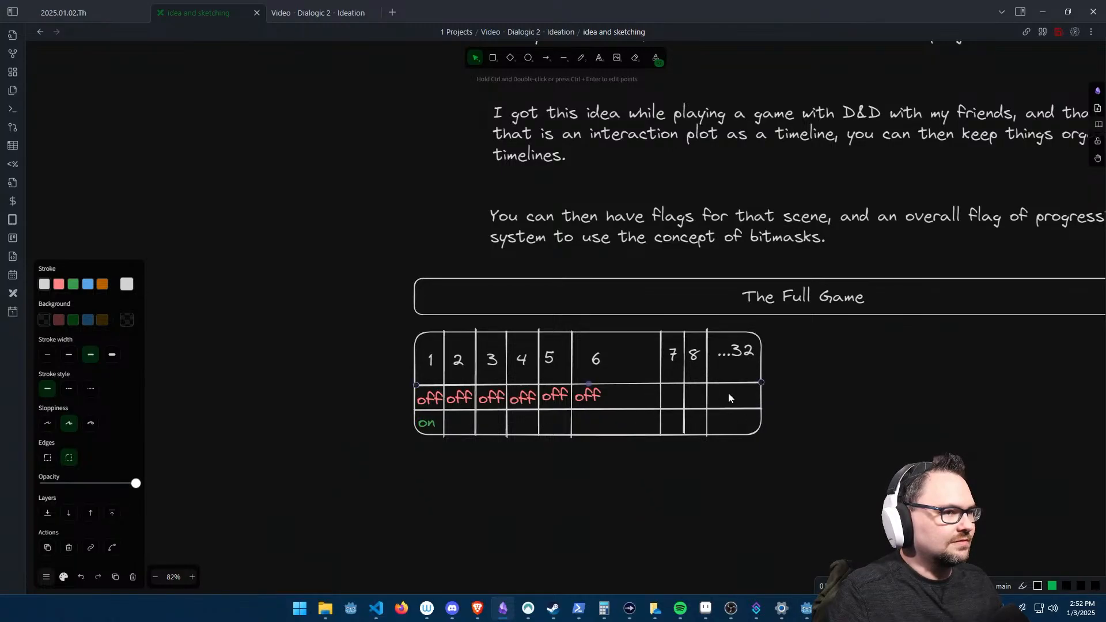
left_click_drag(761, 383, 762, 386)
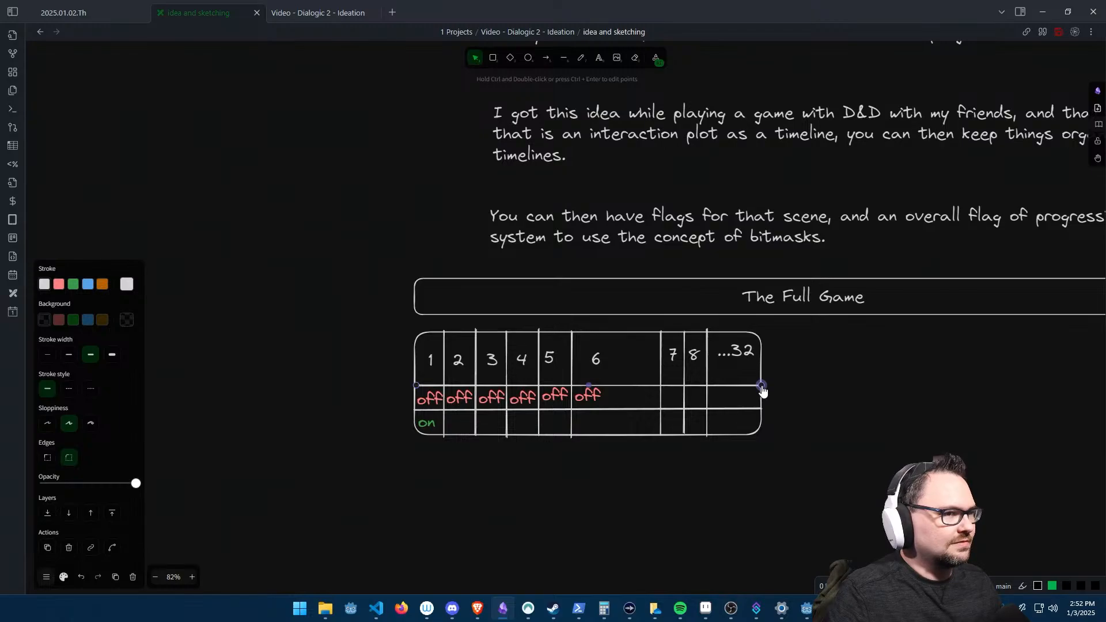
left_click_drag(637, 385, 637, 378)
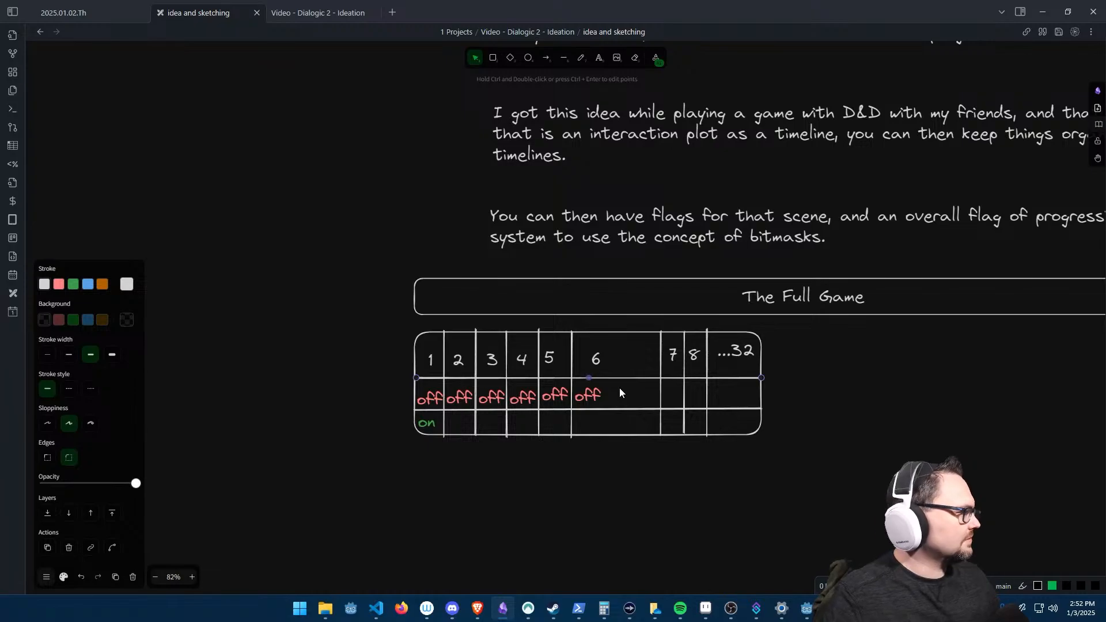
- Narrow column 6 around its number by moving the divider before 7, and add a red "off" in column 7
left_click(685, 389)
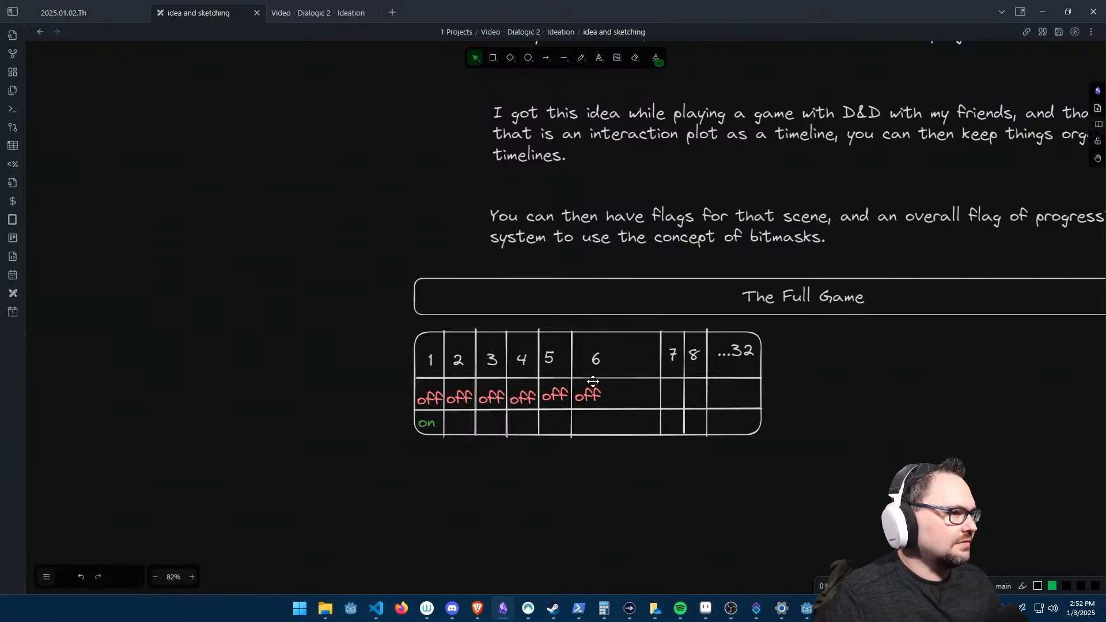
left_click(582, 357)
left_click_drag(660, 371, 626, 392)
key("ctrl+v")
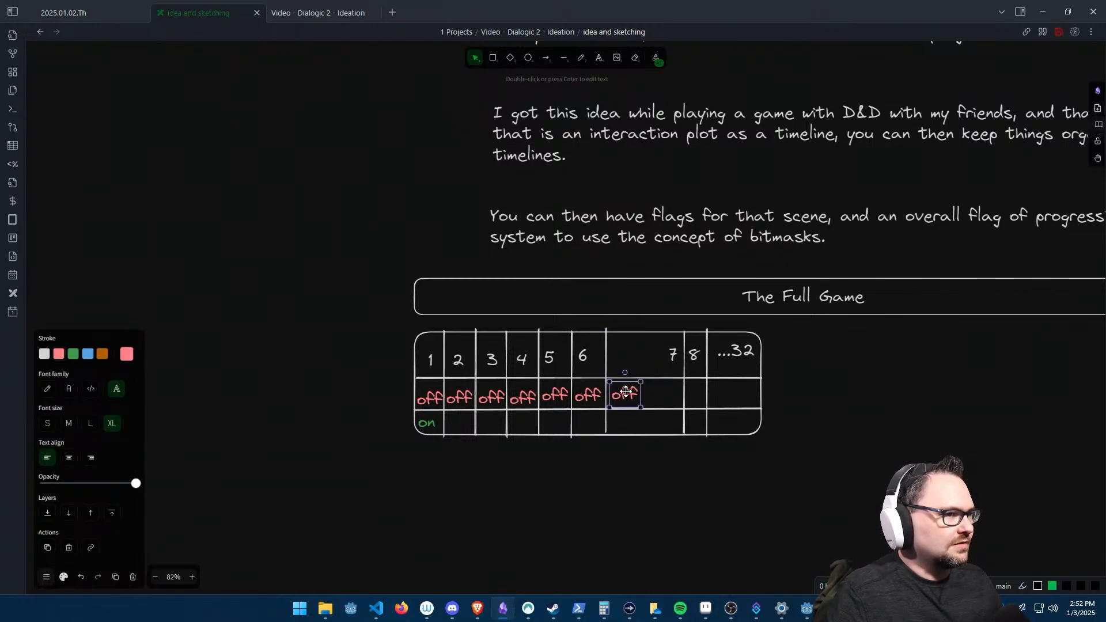
- Space out columns 7 and 8, add red "off" labels under 8 and "...32", and center "...32" in its cell
left_click_drag(672, 355, 666, 392)
key("ctrl+v")
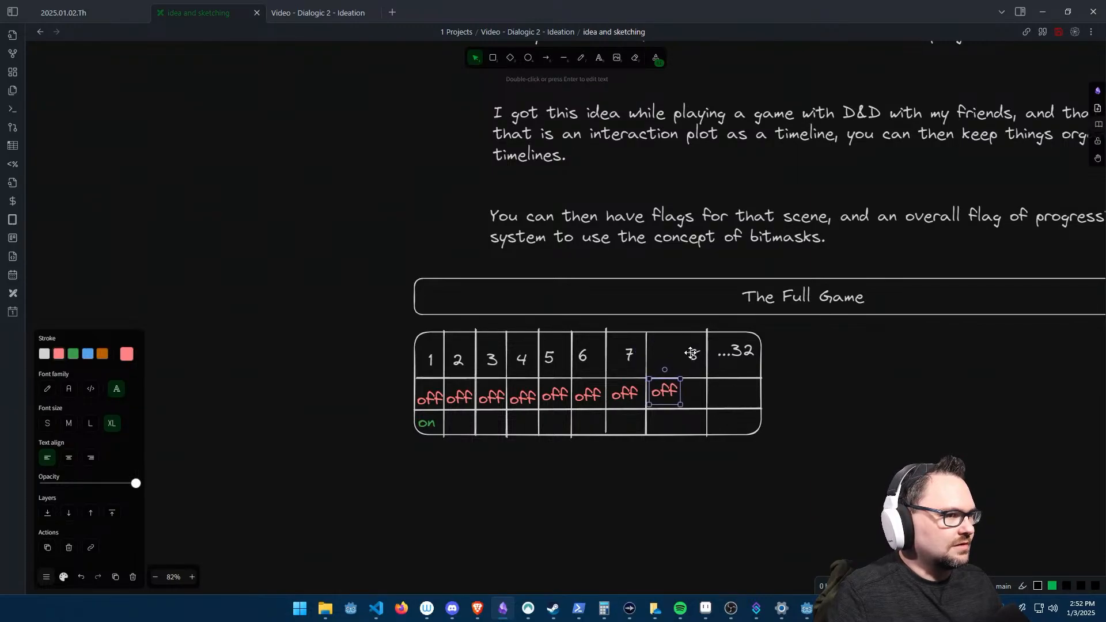
mouse_move(691, 353)
left_mouse_down()
mouse_move(659, 356)
mouse_move(703, 368)
mouse_move(684, 367)
mouse_move(708, 392)
left_mouse_up()
type("off")
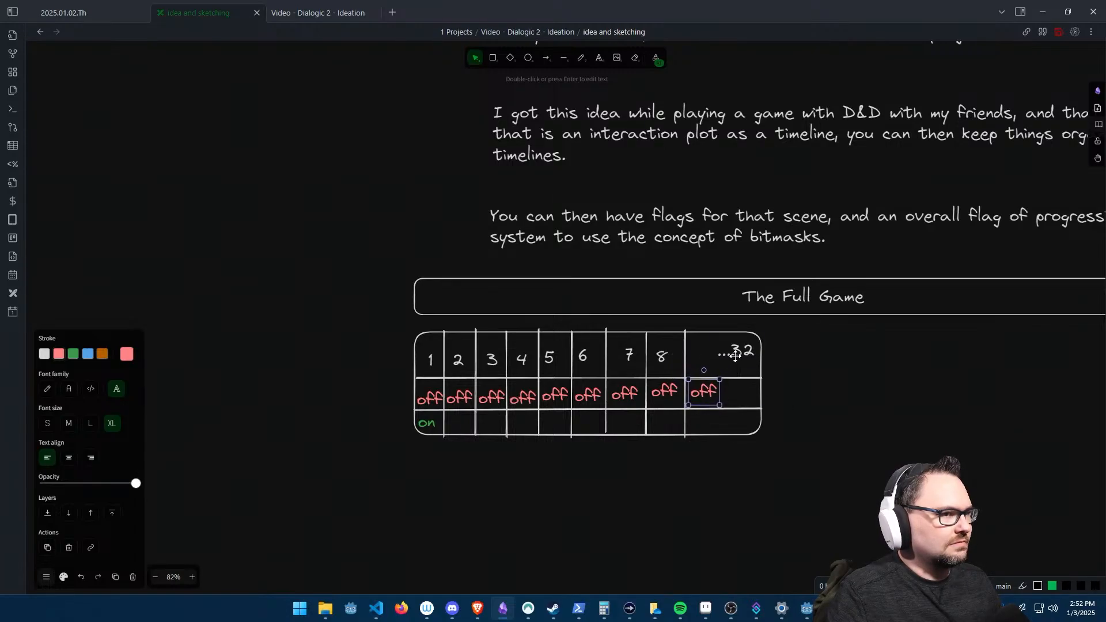
left_click_drag(735, 356, 713, 362)
left_click(809, 381)
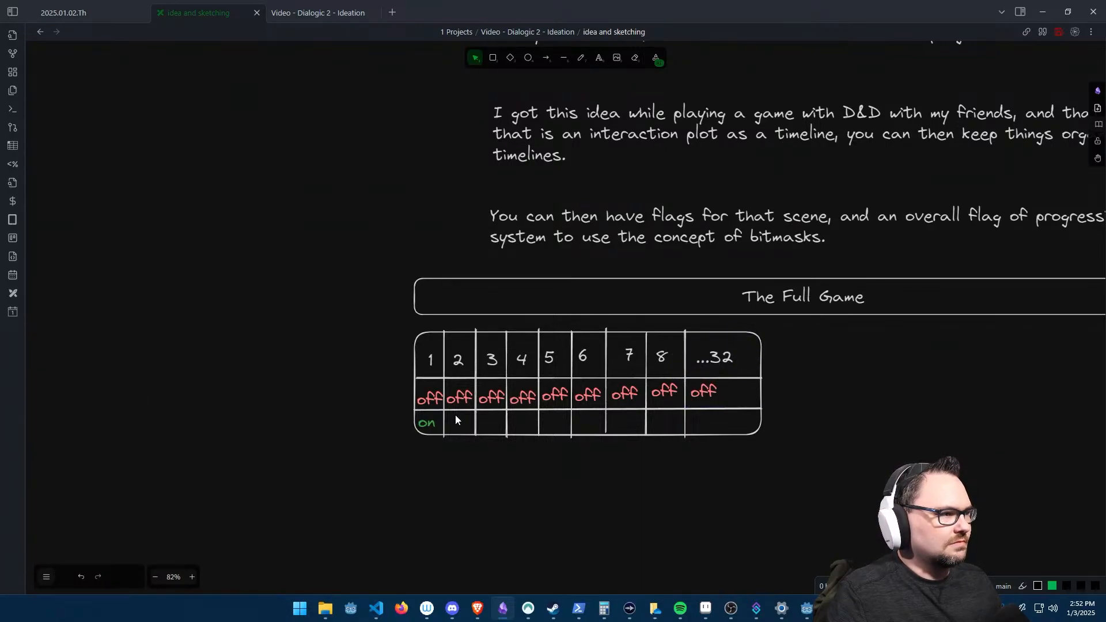
- Copy the green "on" label into every remaining cell of the bottom row, from column 2 through "...32"
left_click(426, 422)
key("ctrl+c")
key("ctrl+v")
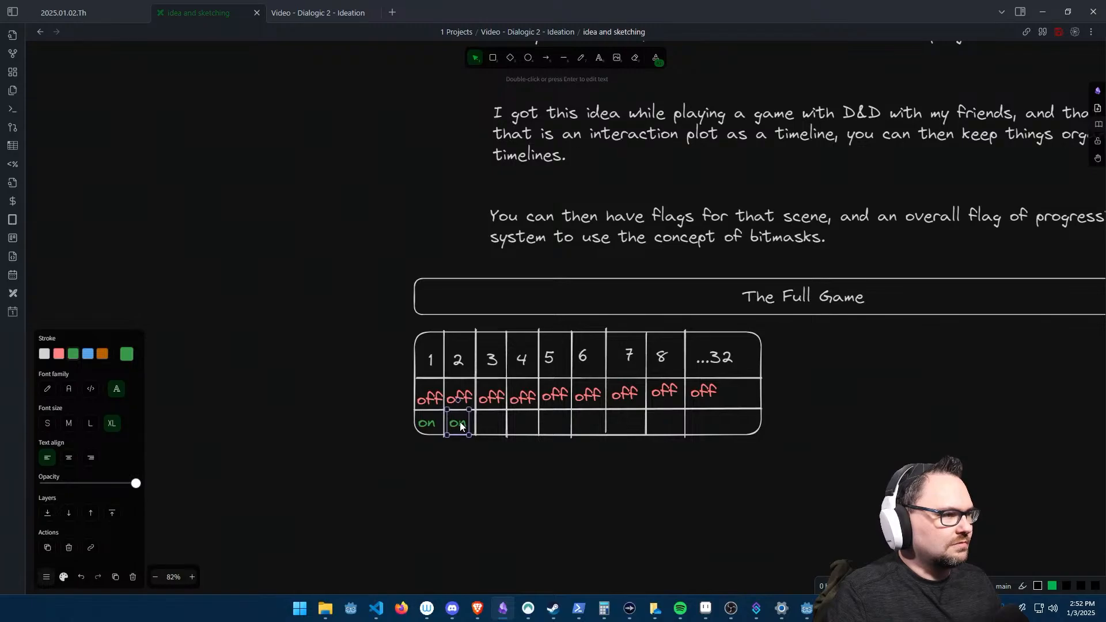
key("ctrl+v")
left_click_drag(471, 422, 705, 420)
key("ctrl+v")
key("ctrl+v")
key("ctrl+v")
key("ctrl+v")
key("ctrl+v")
key("ctrl+z")
key("ctrl+v")
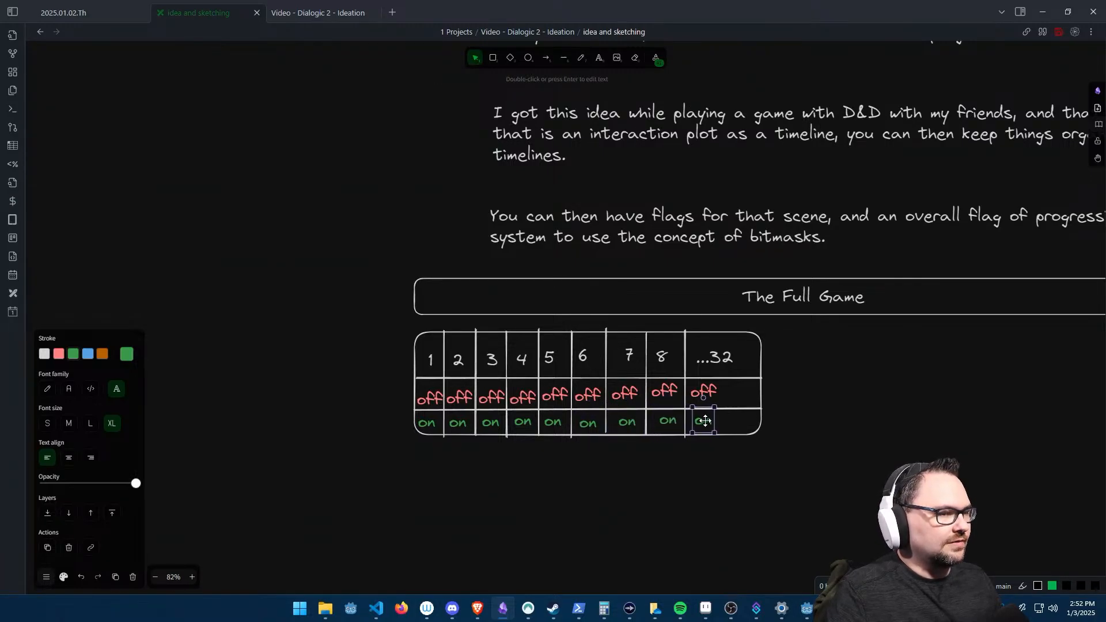
left_click(817, 454)
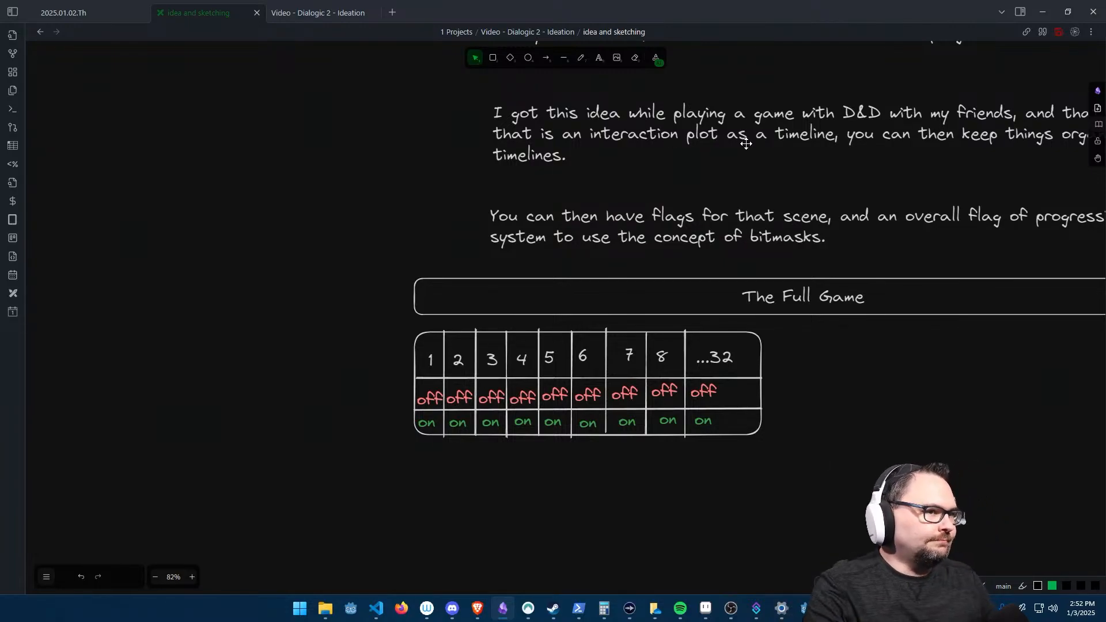
- Add a white text label "game_progression" just outside the table, beside the "...32" cell
middle_click_drag(801, 387, 782, 386)
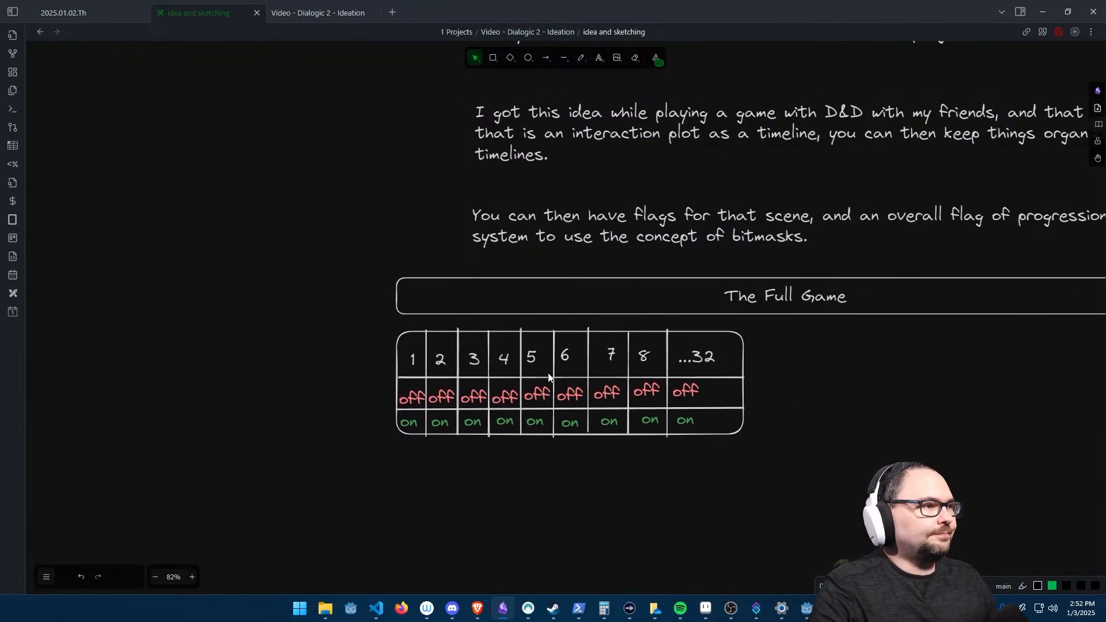
key("t")
left_click(749, 352)
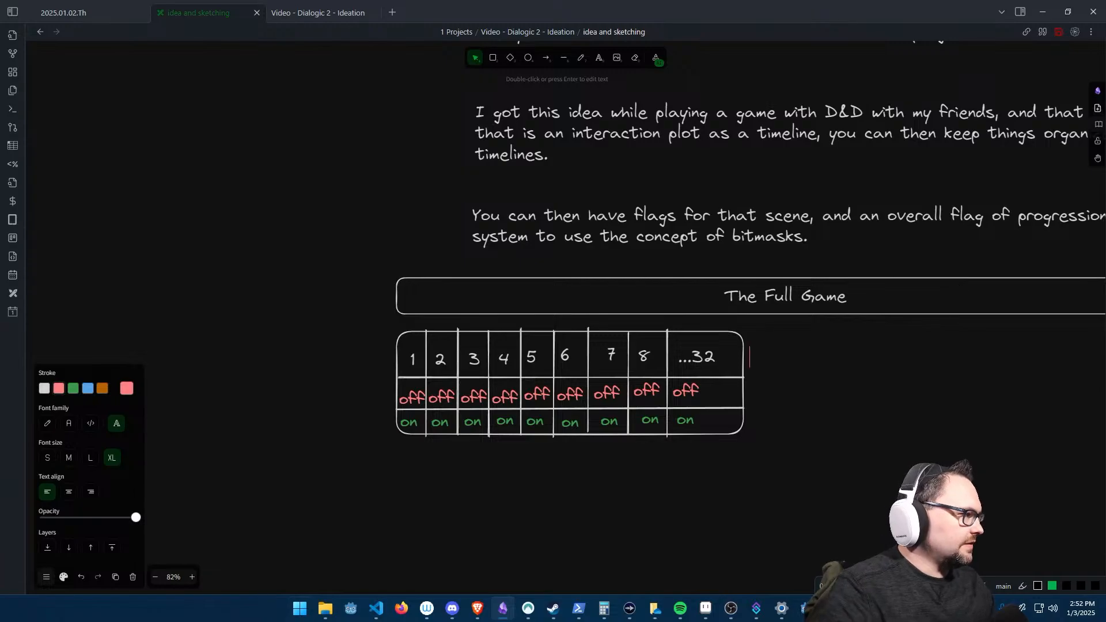
type("_game")
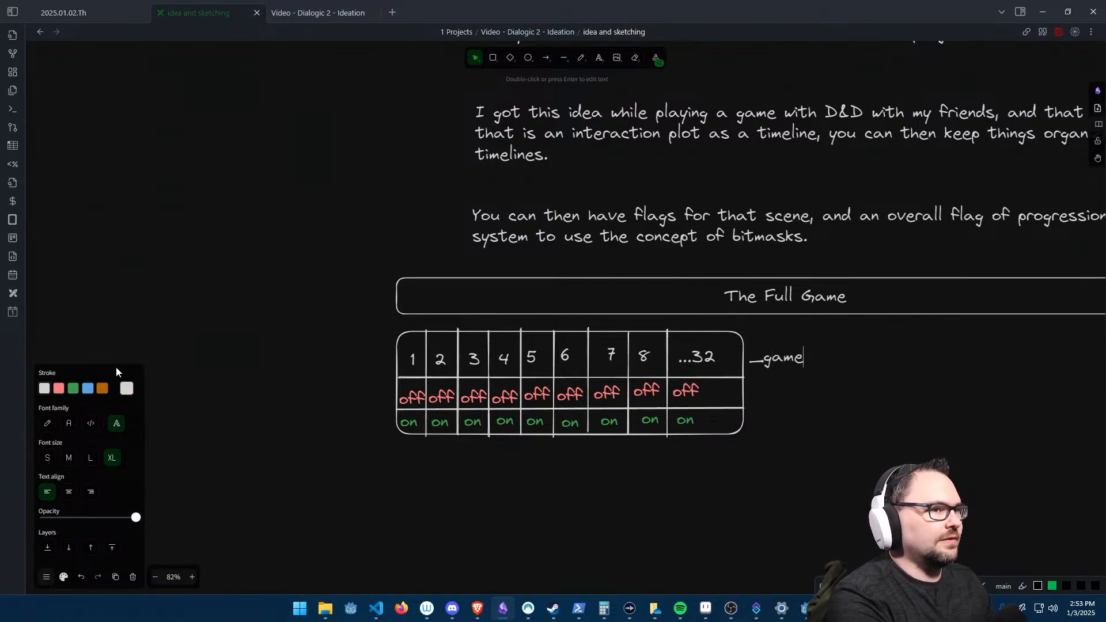
key("BackSpace")
key("BackSpace")
key("BackSpace")
key("BackSpace")
key("BackSpace")
type("game_progressio")
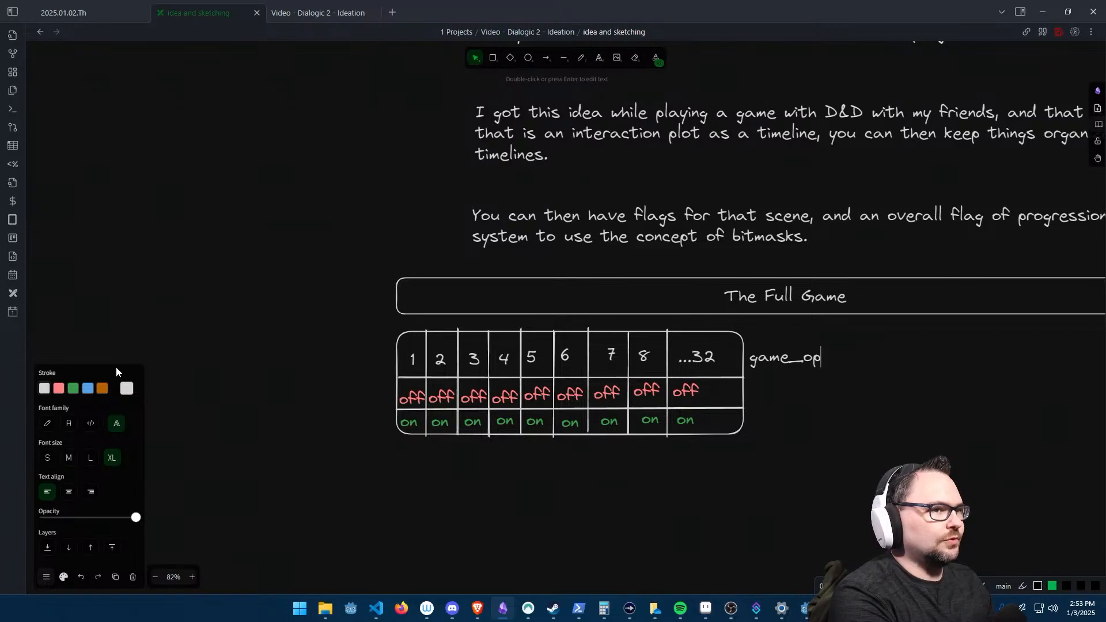
type("n")
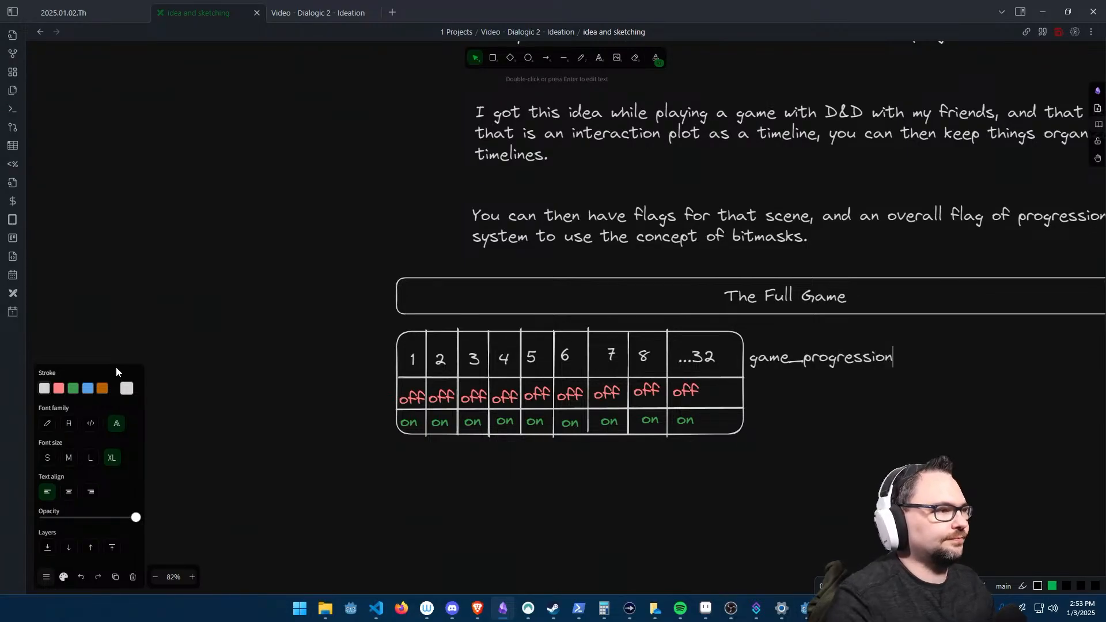
key("Escape")
left_click(356, 475)
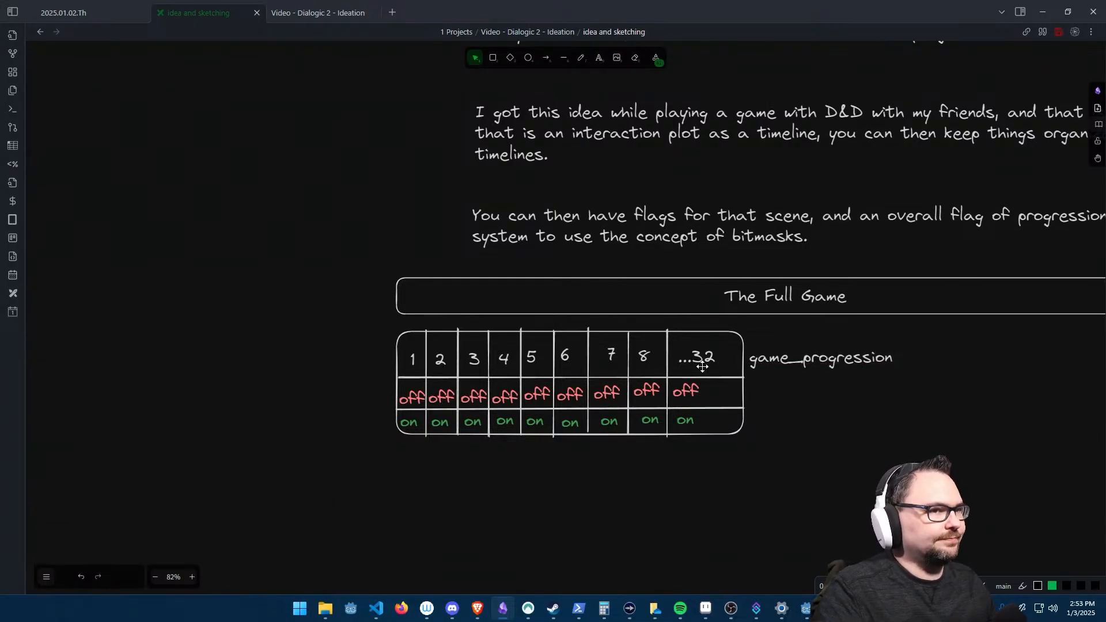
- Raise the "game_progression" label to the table's upper edge, append "(int)", and add a second line reading "-bitmask"
left_click(845, 364)
left_click_drag(794, 367, 806, 345)
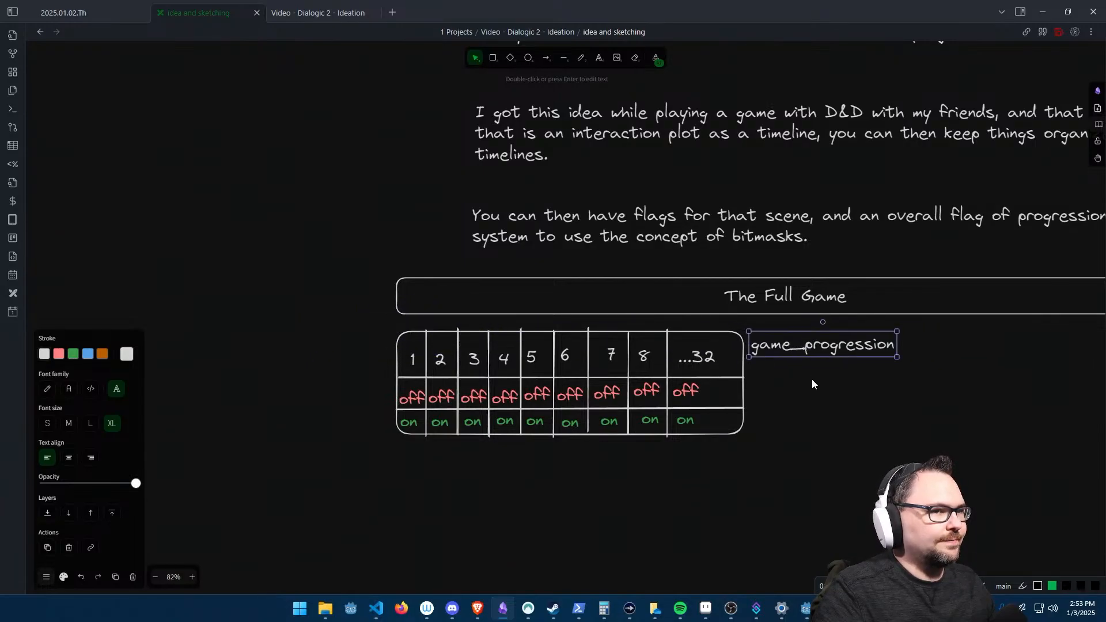
double_click(838, 351)
key("End")
type("(")
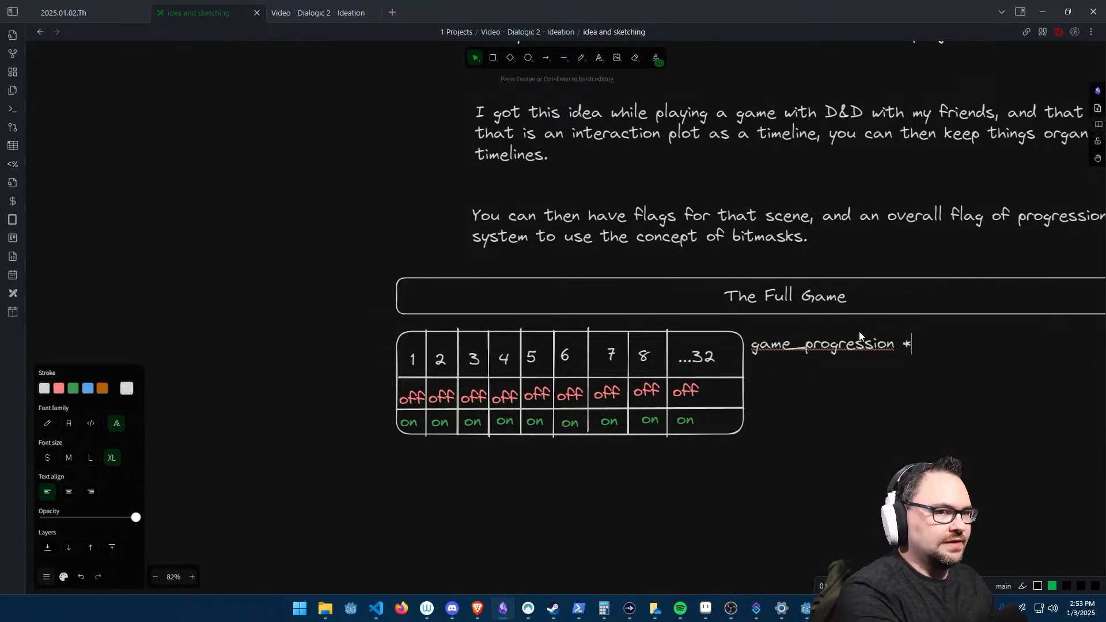
type("int)")
key("Return")
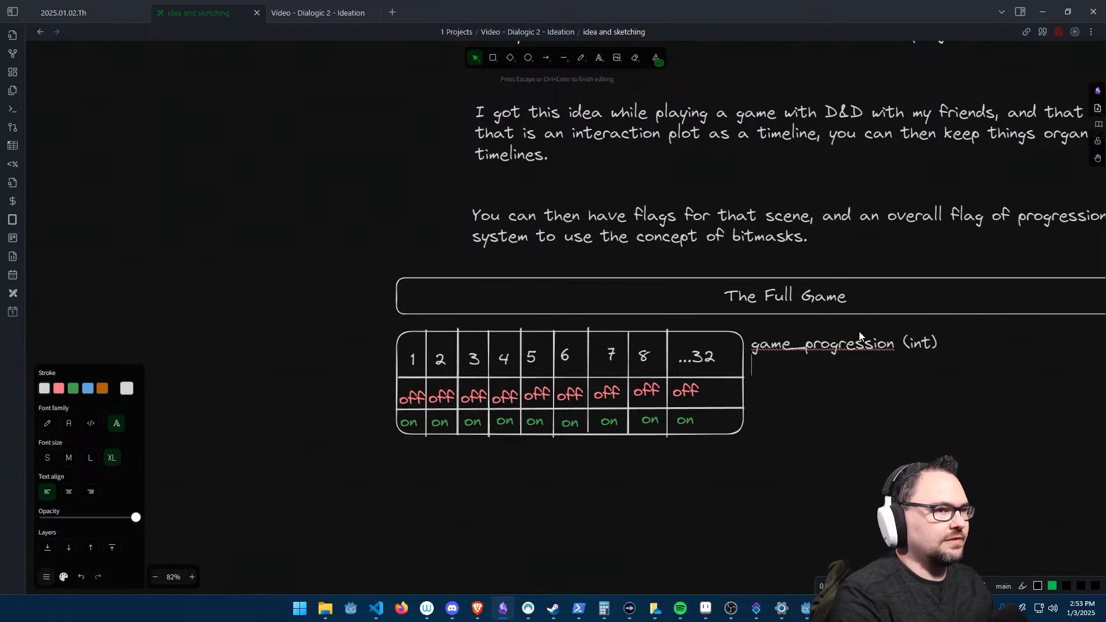
type("-bitmask")
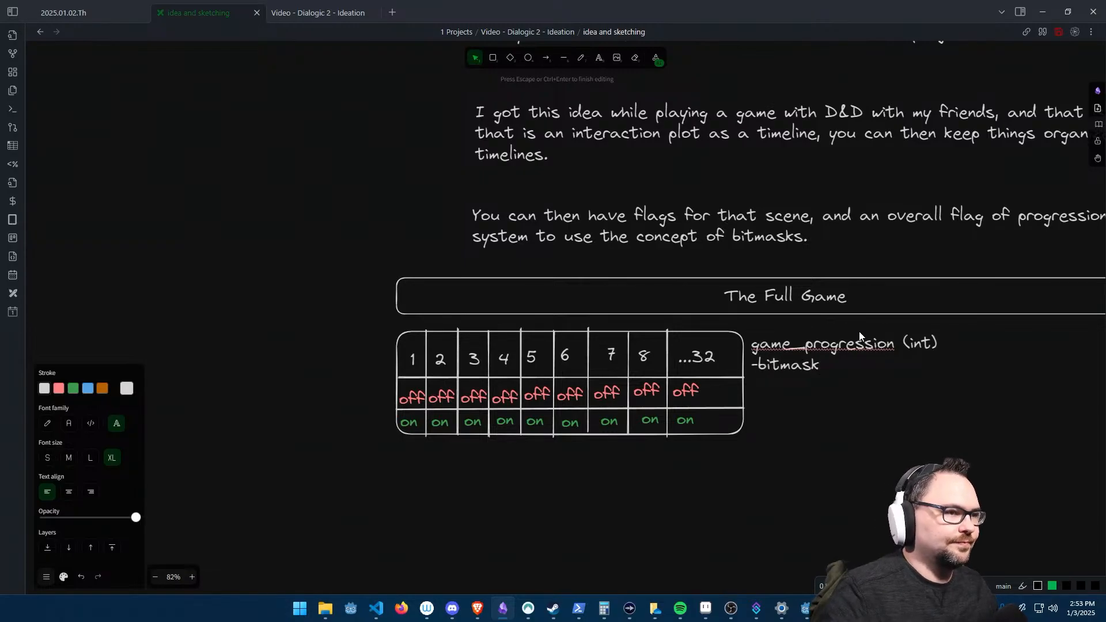
left_click(841, 397)
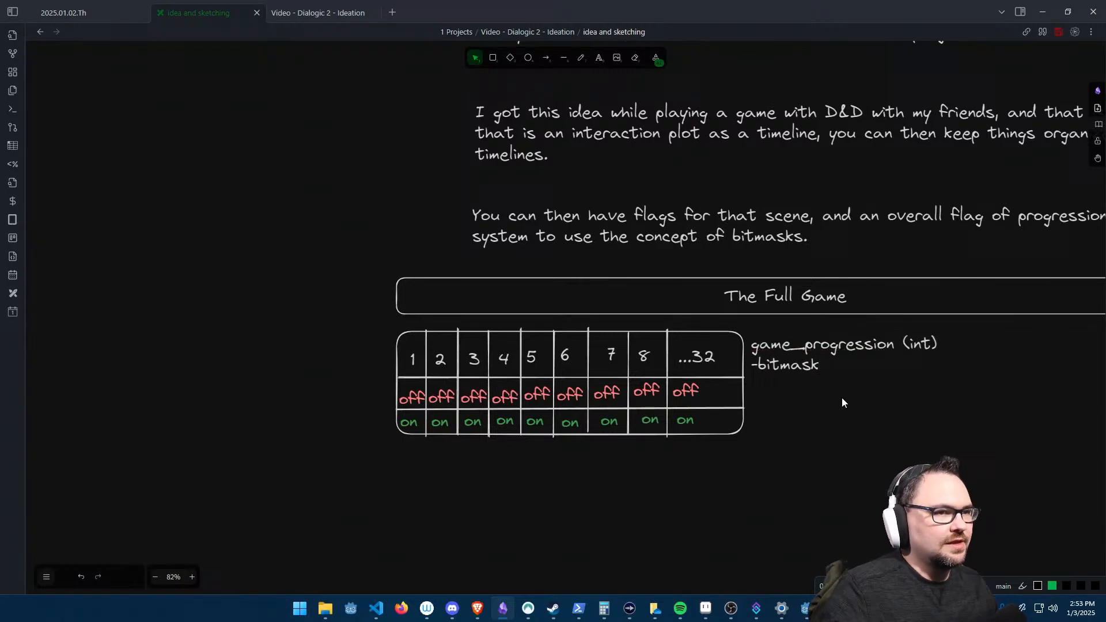
- Add the white note "each bit, can represent a scene" and place it directly beneath the "-bitmask" line
left_click(411, 358)
left_click(393, 460)
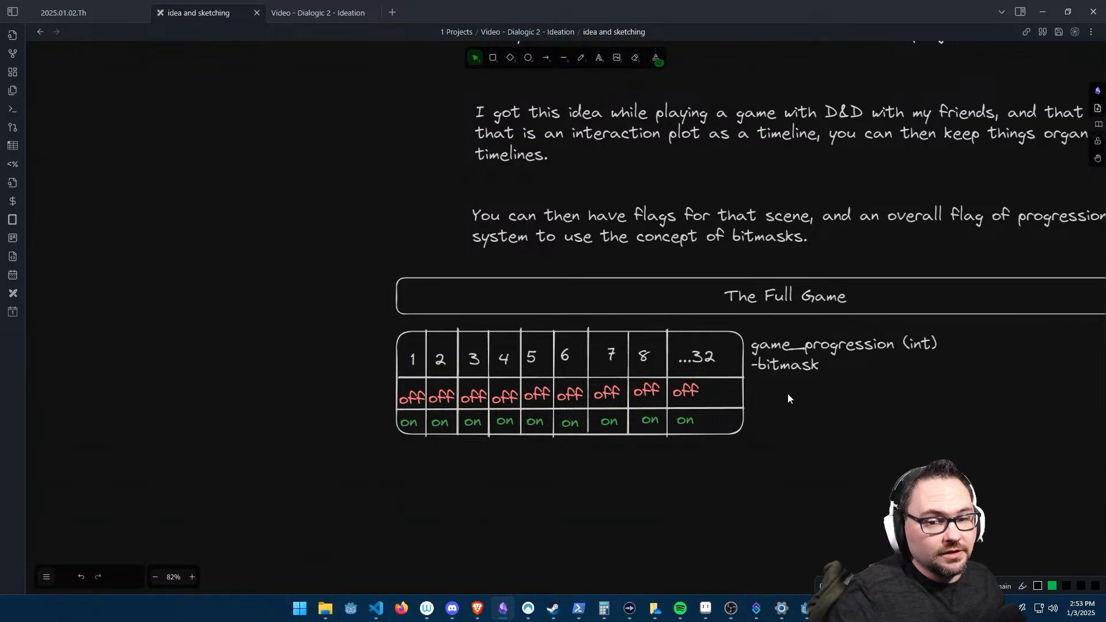
double_click(767, 394)
type("each ")
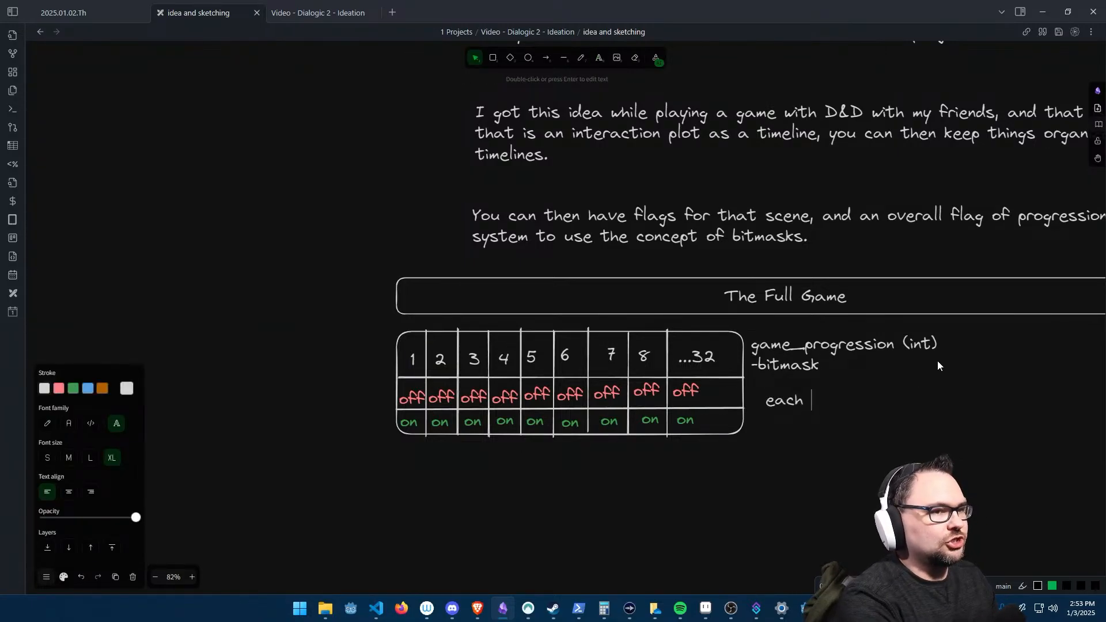
type("bit, can represent a scene")
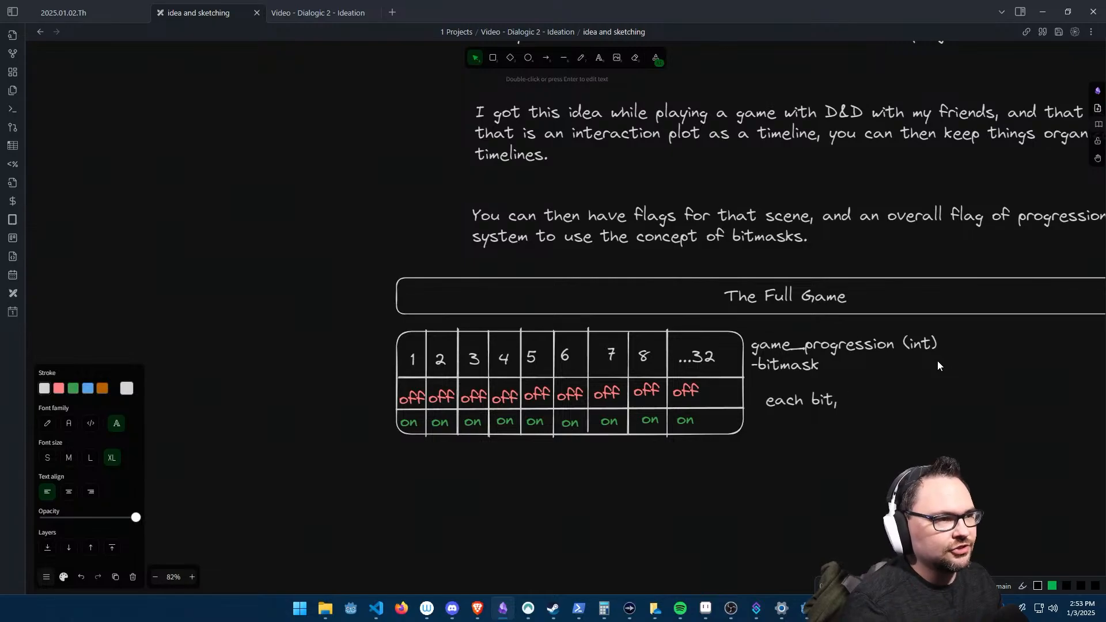
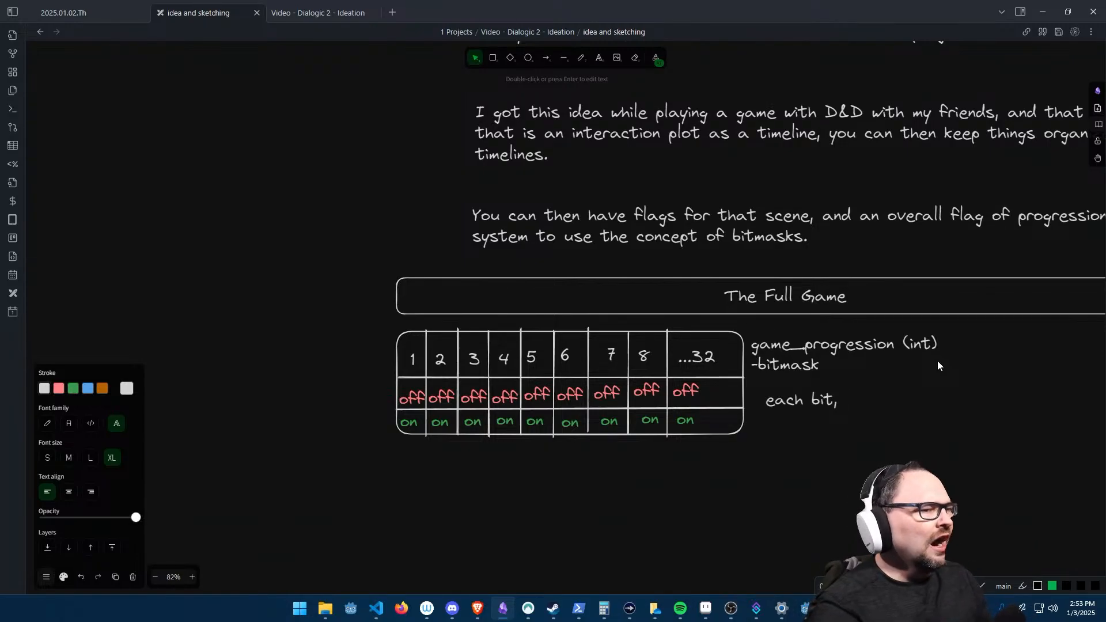
type("can repr")
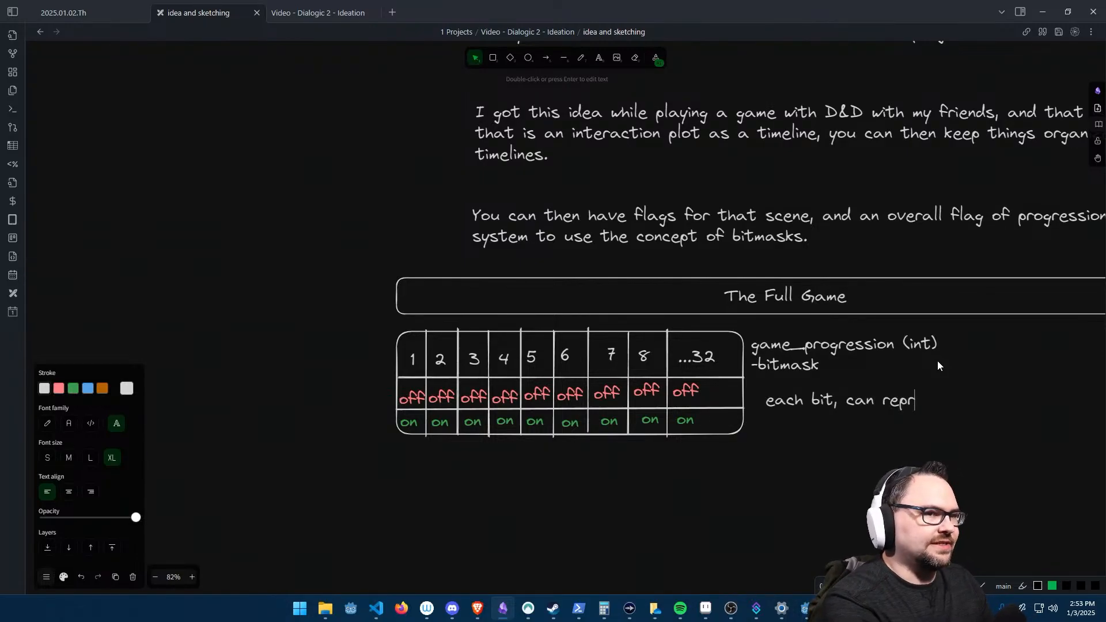
type("esent a scene")
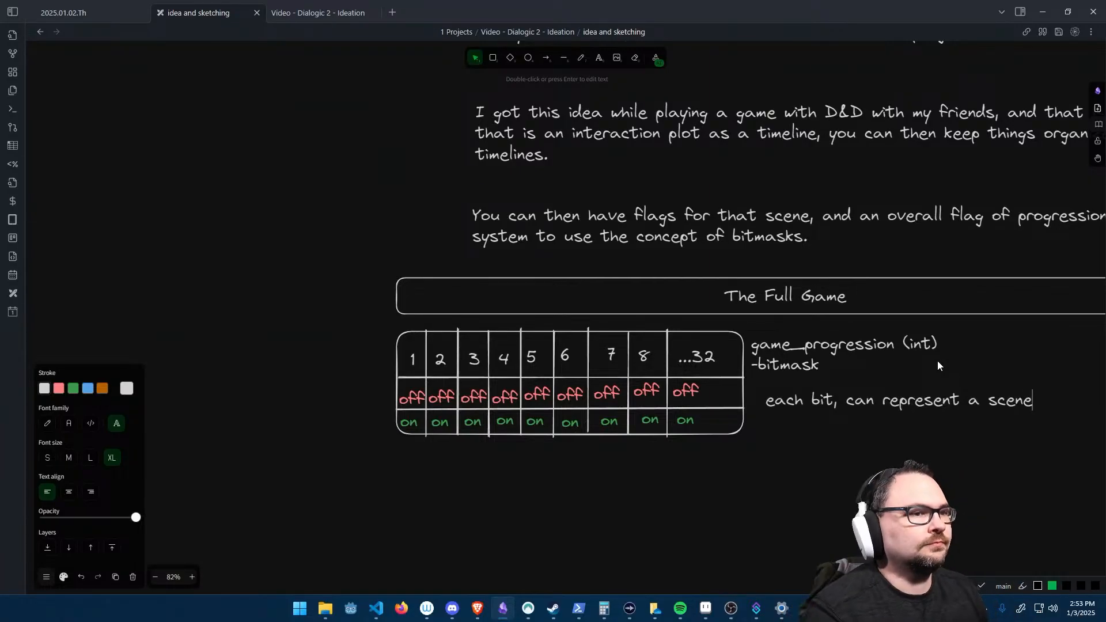
left_click(918, 420)
left_click_drag(806, 397, 830, 397)
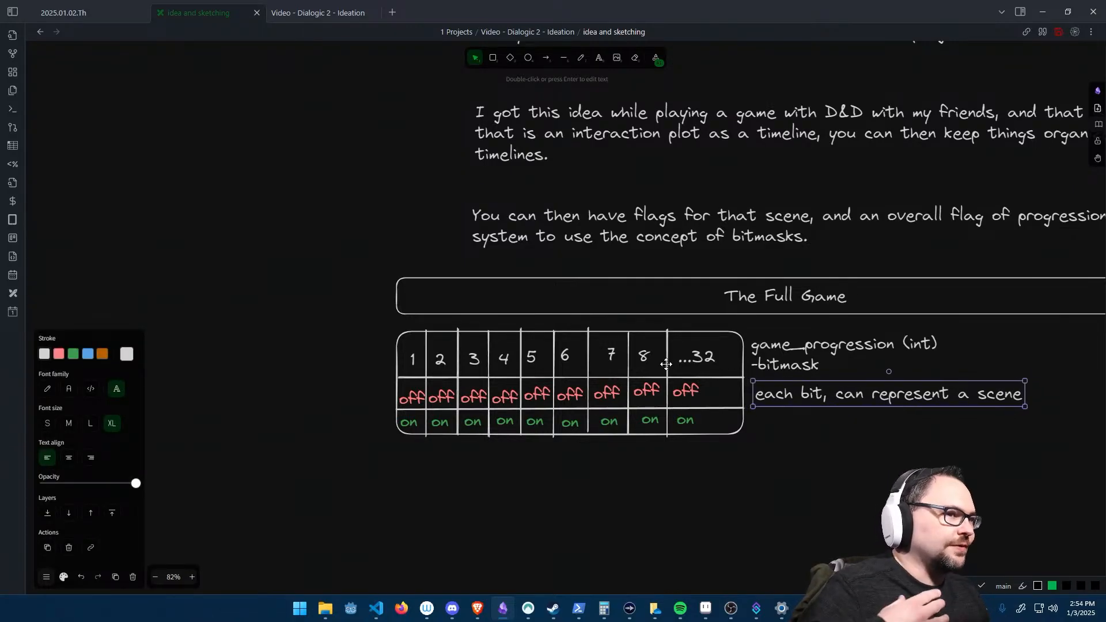
- Append ", chapter, arc, etc" to the "each bit" note and indent it slightly under "-bitmask"
left_click(860, 344)
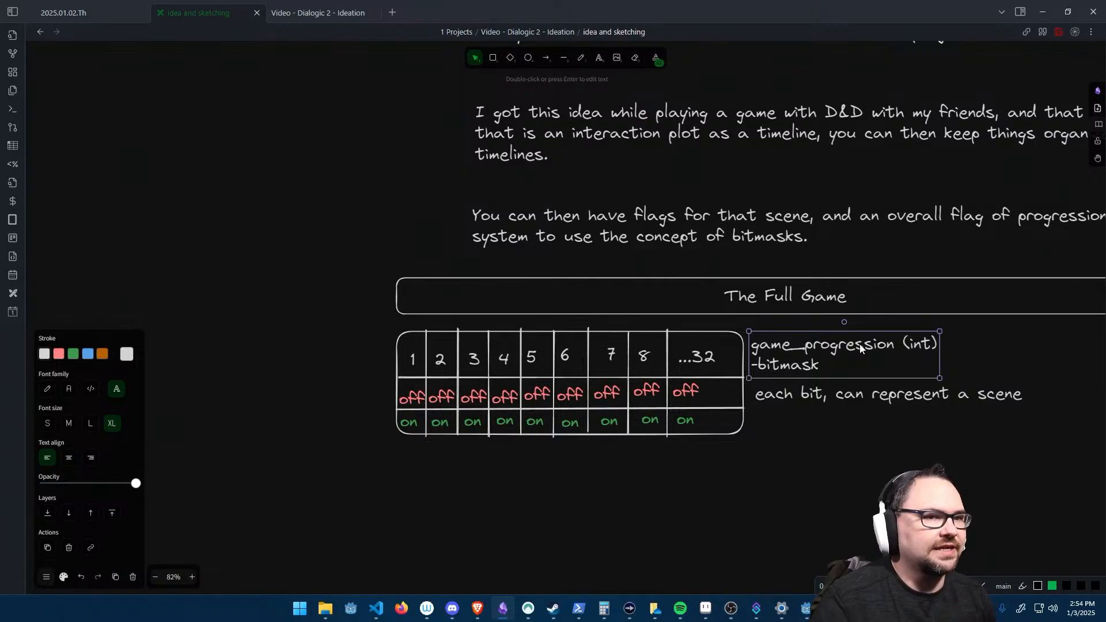
double_click(1021, 395)
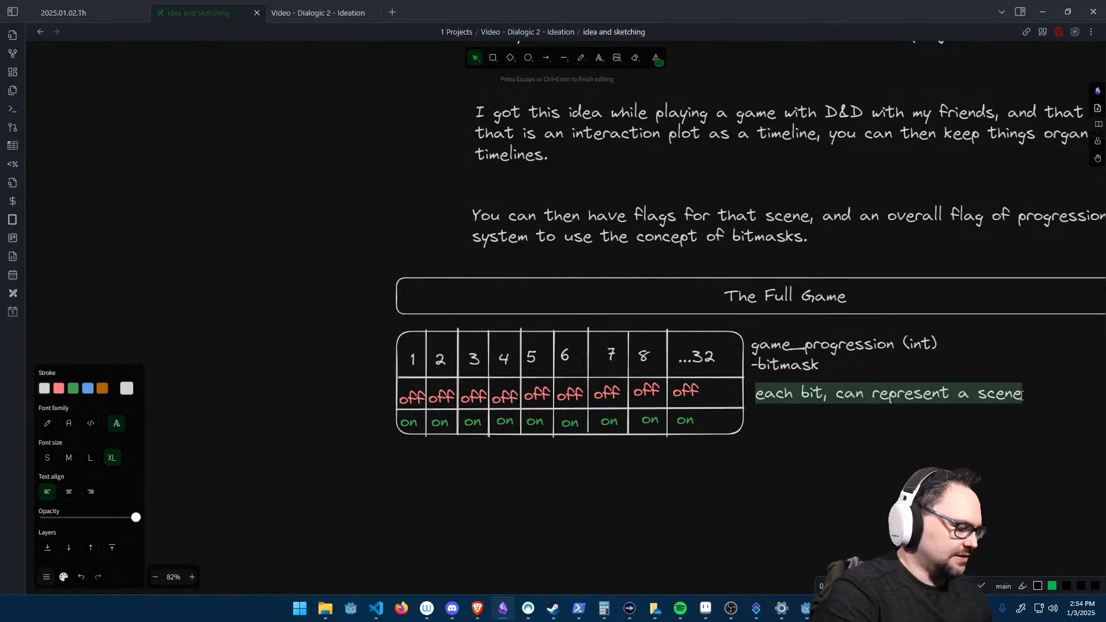
key("End")
type(", cv")
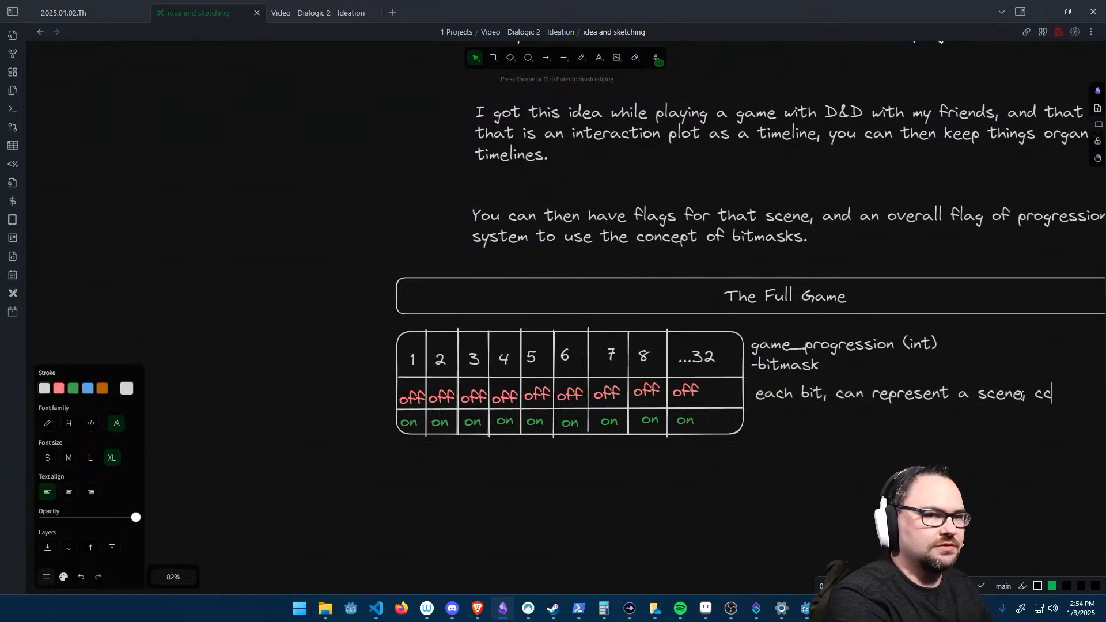
key("BackSpace")
type("hapter, arc")
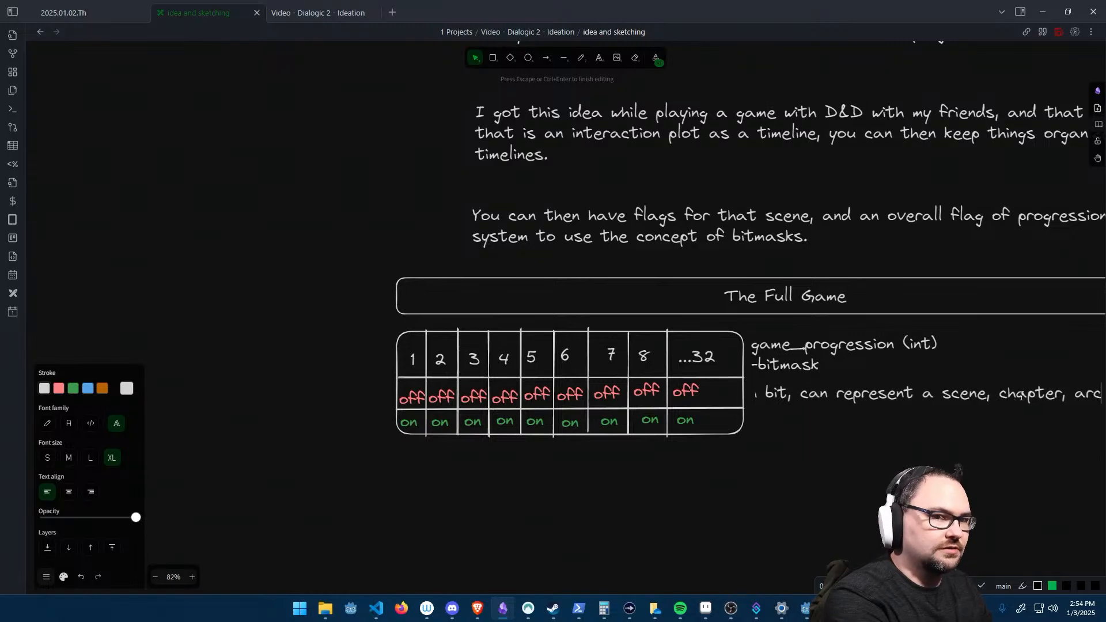
type(", etc")
left_click(971, 492)
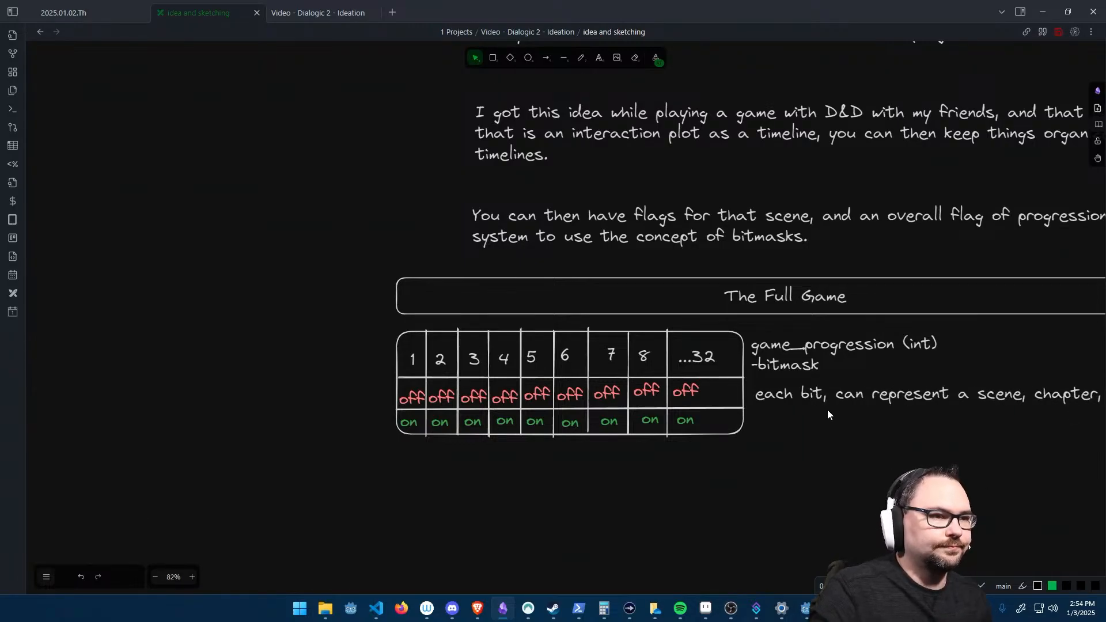
left_click_drag(821, 399, 831, 393)
- Add the note "You can break it down as small or as big as you want." beneath the "each bit" note, indented further
middle_click_drag(854, 447, 743, 410)
key("t")
left_click(657, 385)
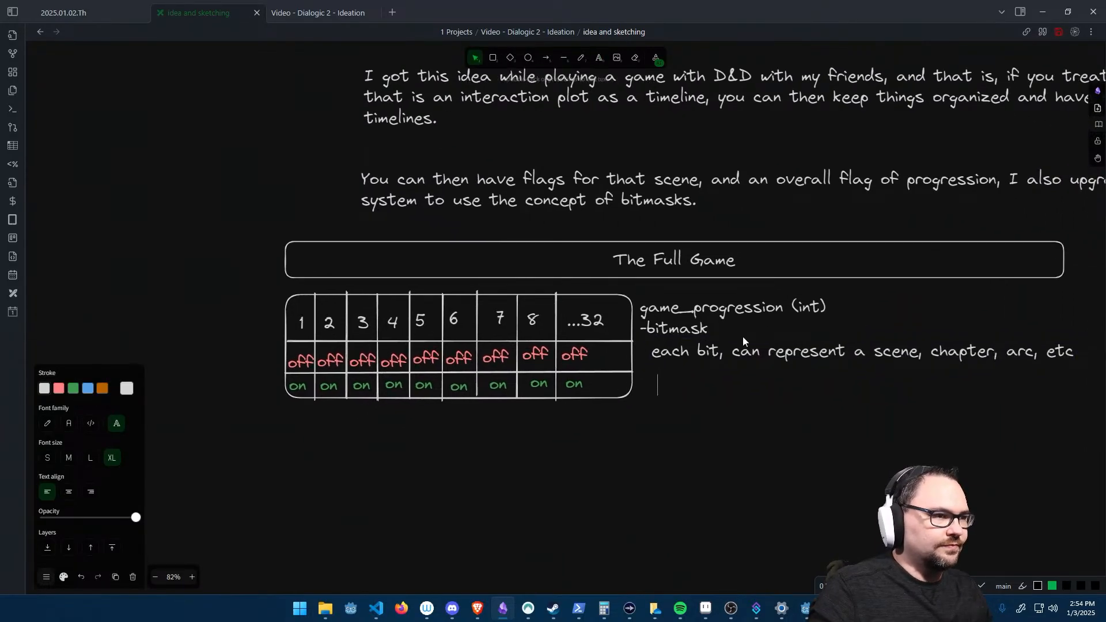
type("You can break it d")
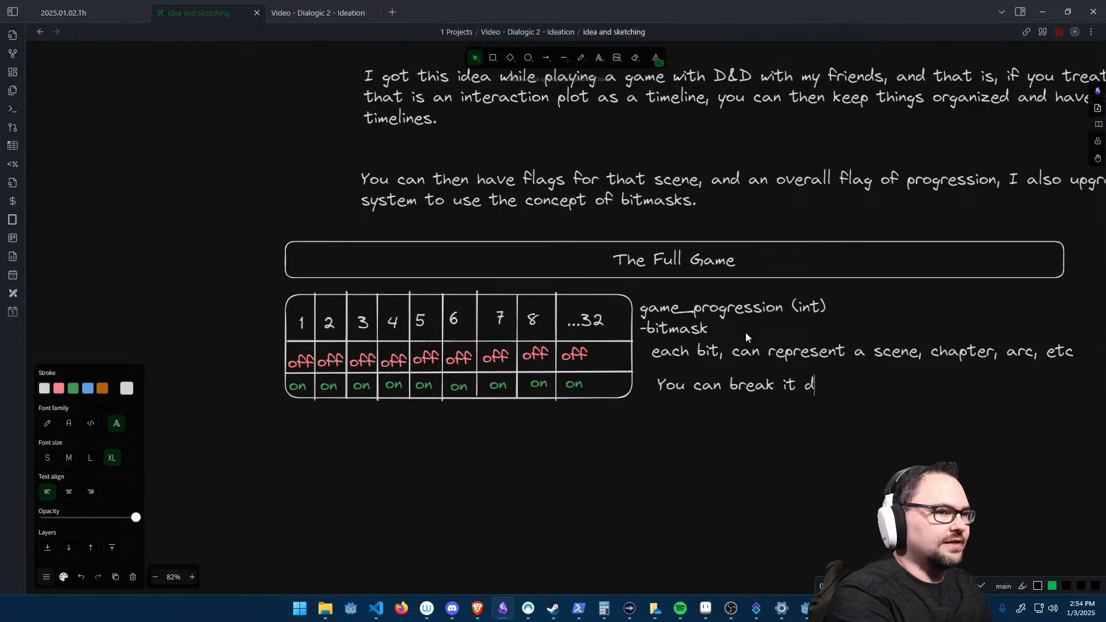
type("own as small or")
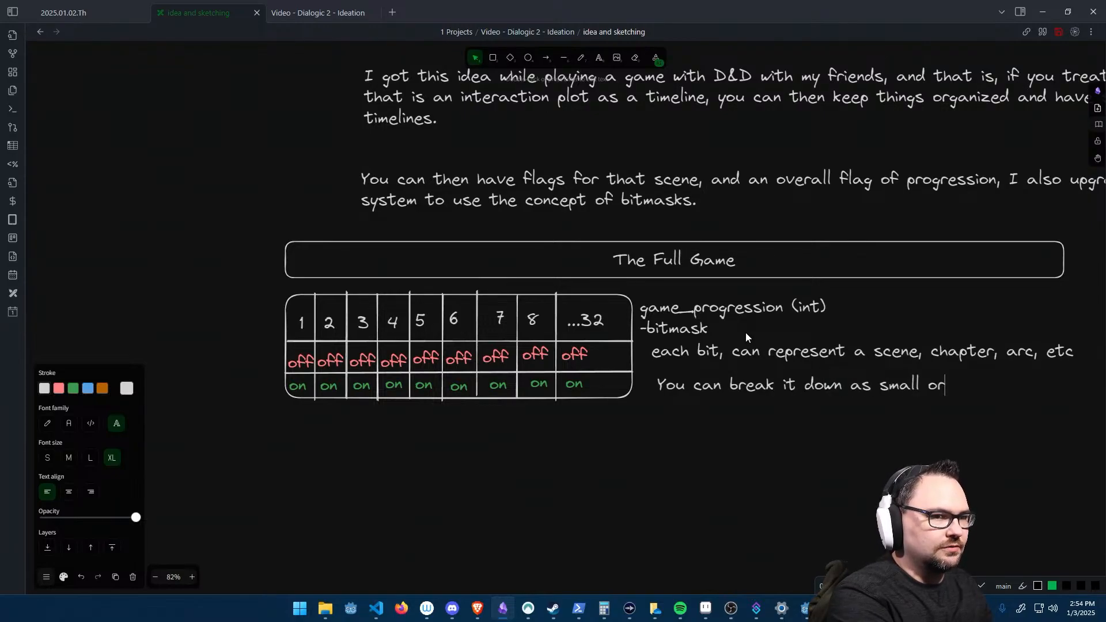
type(" as big as you want.")
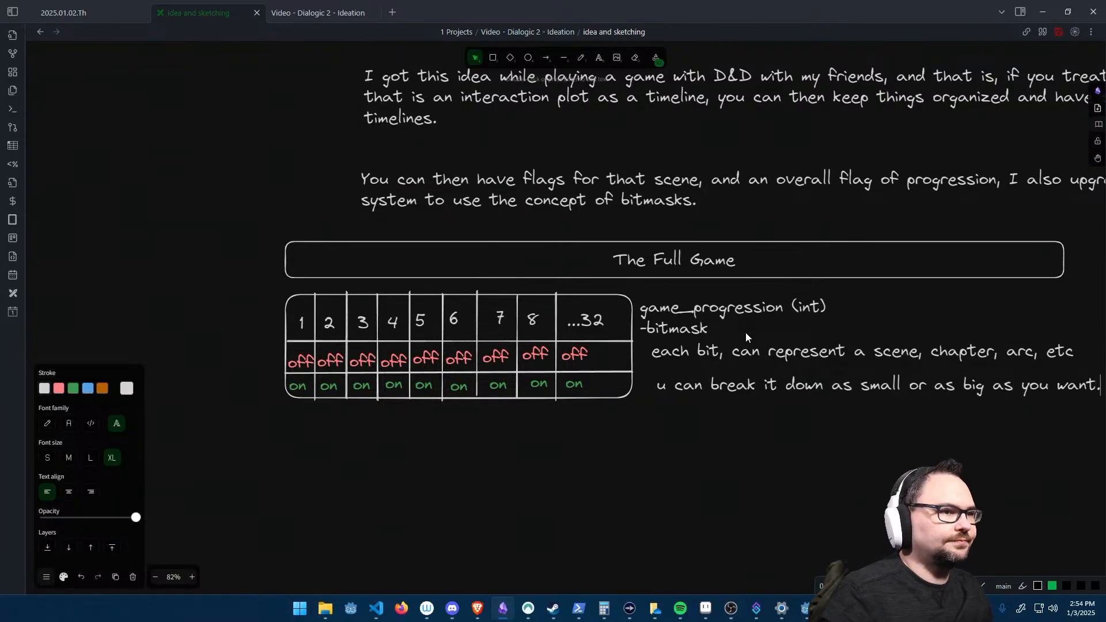
key("Escape")
left_click_drag(695, 386, 720, 380)
left_click(684, 420)
middle_click_drag(660, 436, 756, 406)
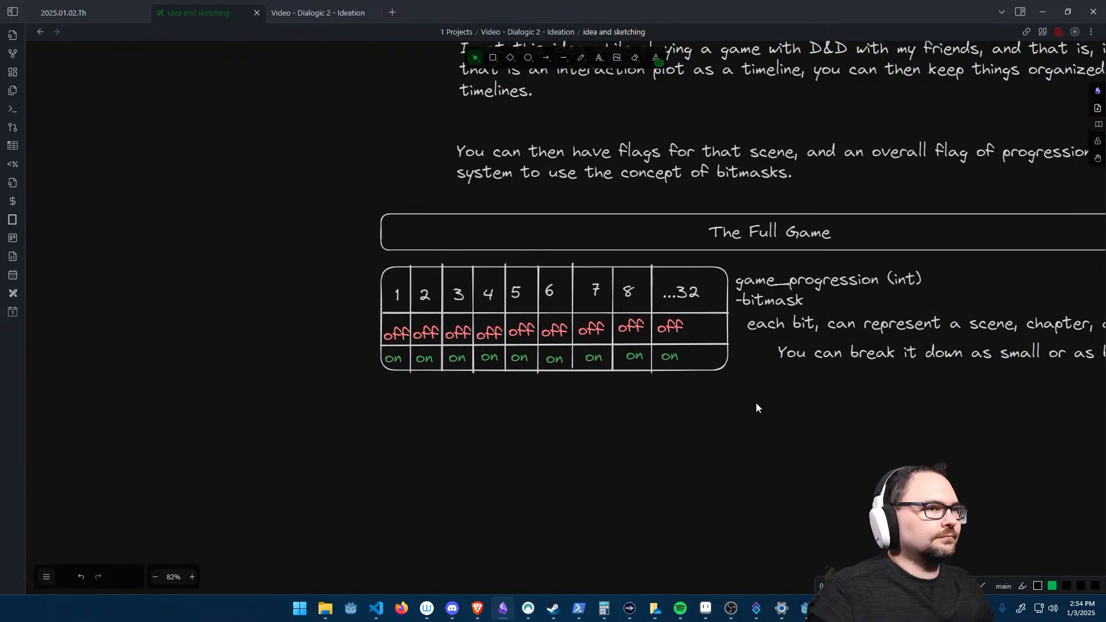
- Recolor column 1's "off" and column 2's "on" white, and column 2's "off" green
middle_click_drag(546, 363, 583, 349)
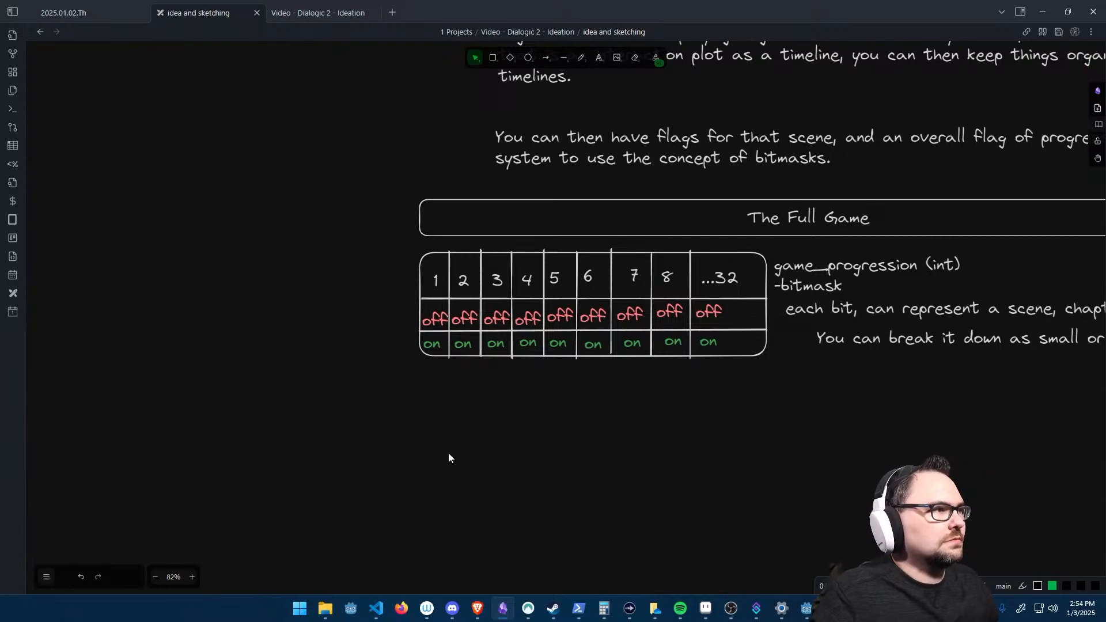
left_click(431, 318)
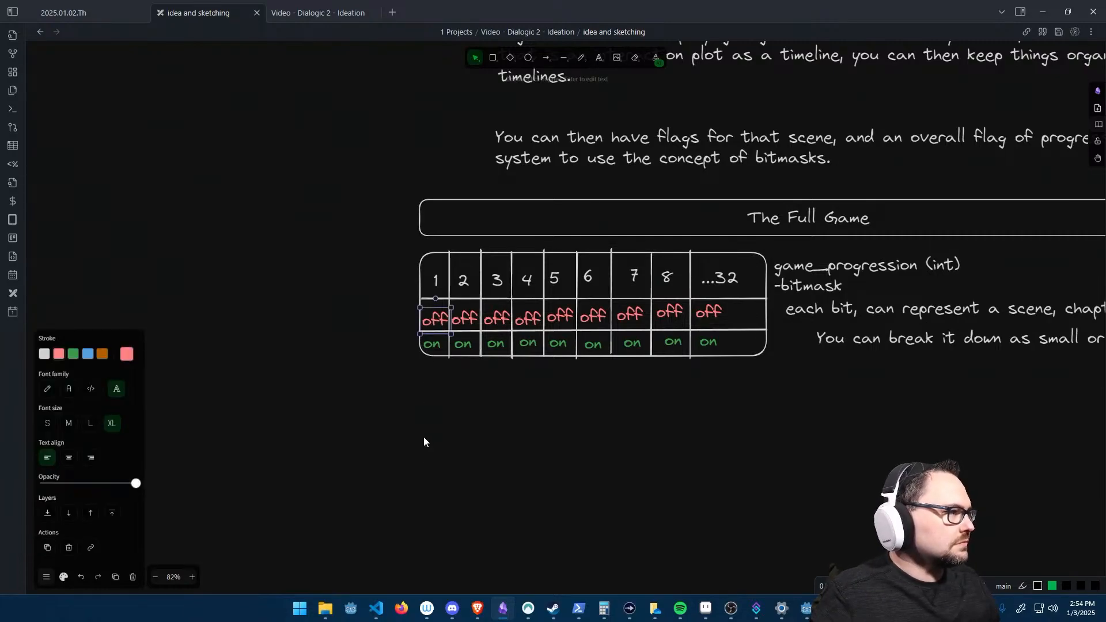
left_click(426, 440)
left_click(433, 319)
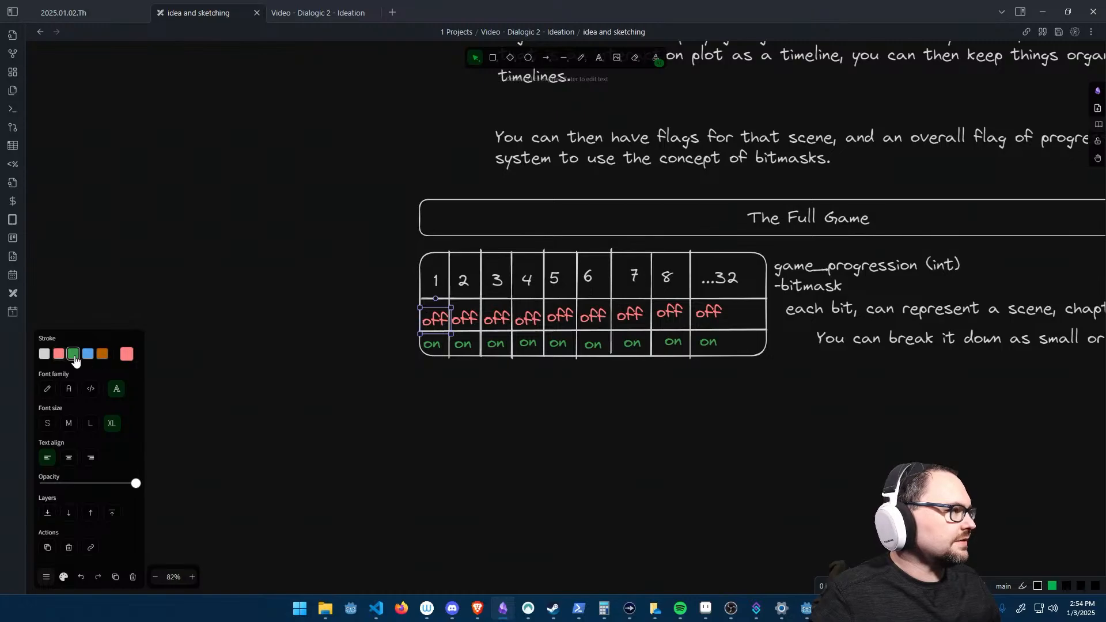
left_click(44, 355)
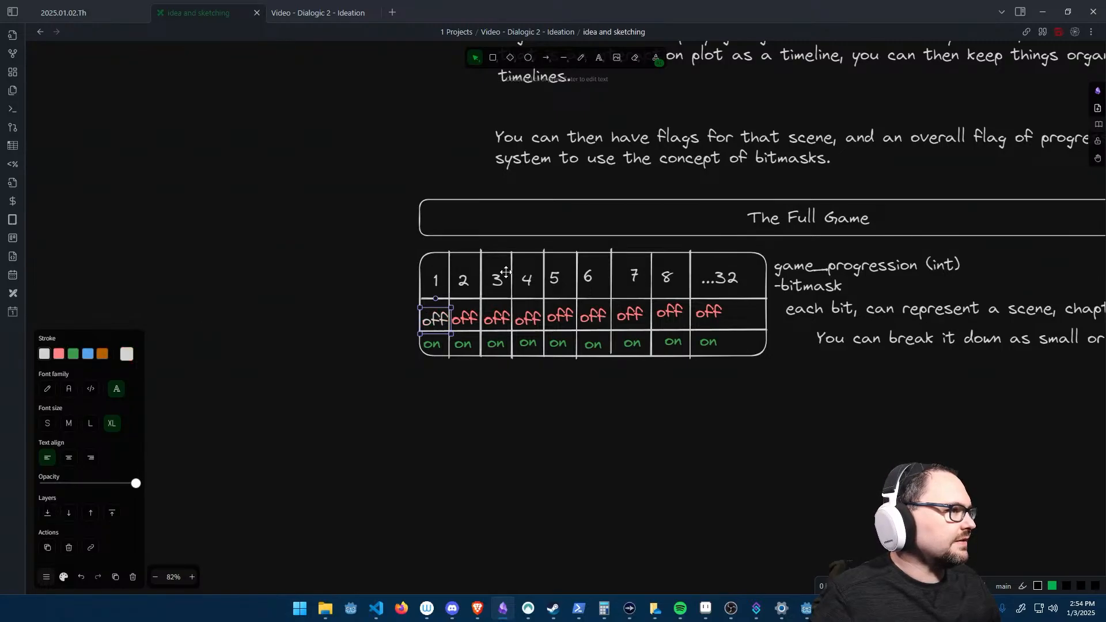
left_click(461, 345)
left_click(44, 355)
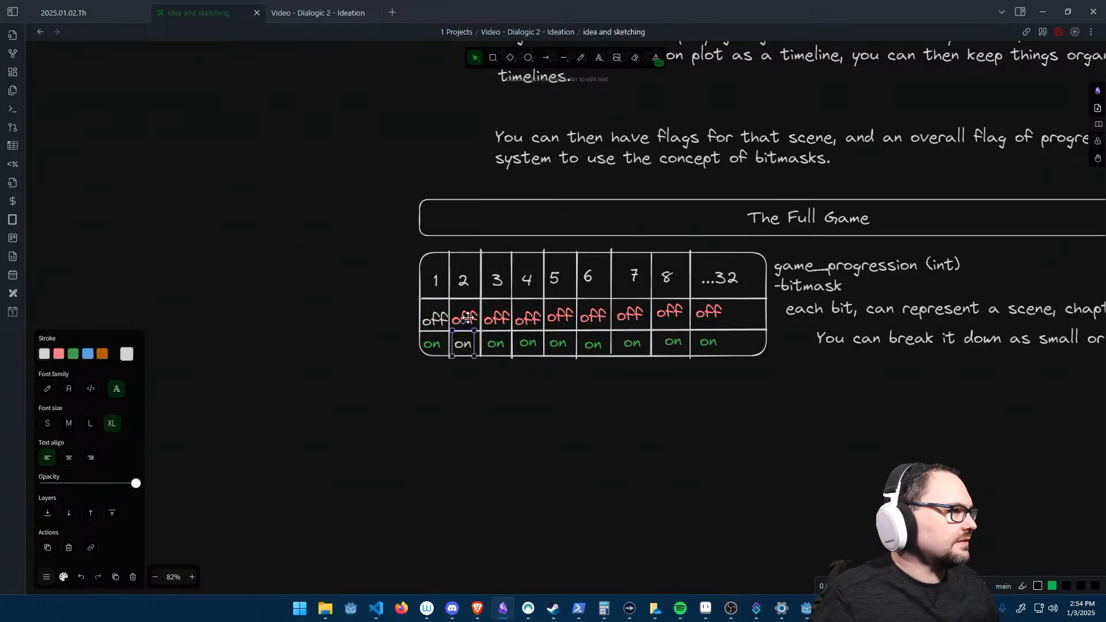
left_click(466, 317)
left_click(73, 354)
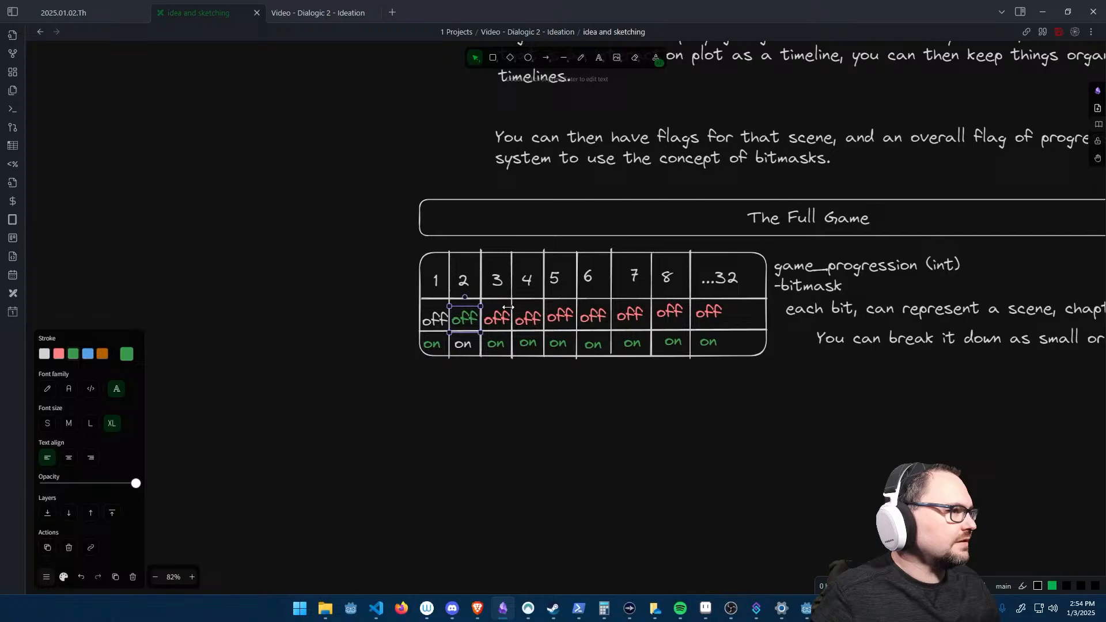
- Recolor the "on" labels in columns 3 through "...32" white
left_click(495, 344)
left_click(44, 354)
left_click(528, 343)
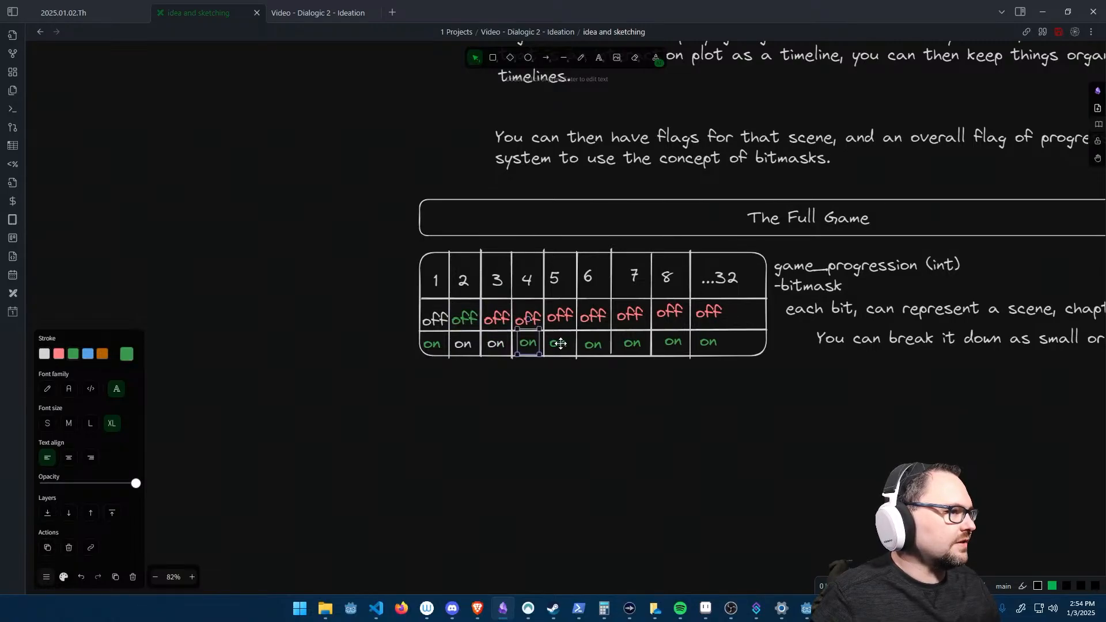
left_click(557, 344, "shift")
left_click(593, 344, "shift")
left_click(633, 344, "shift")
left_click(672, 342, "shift")
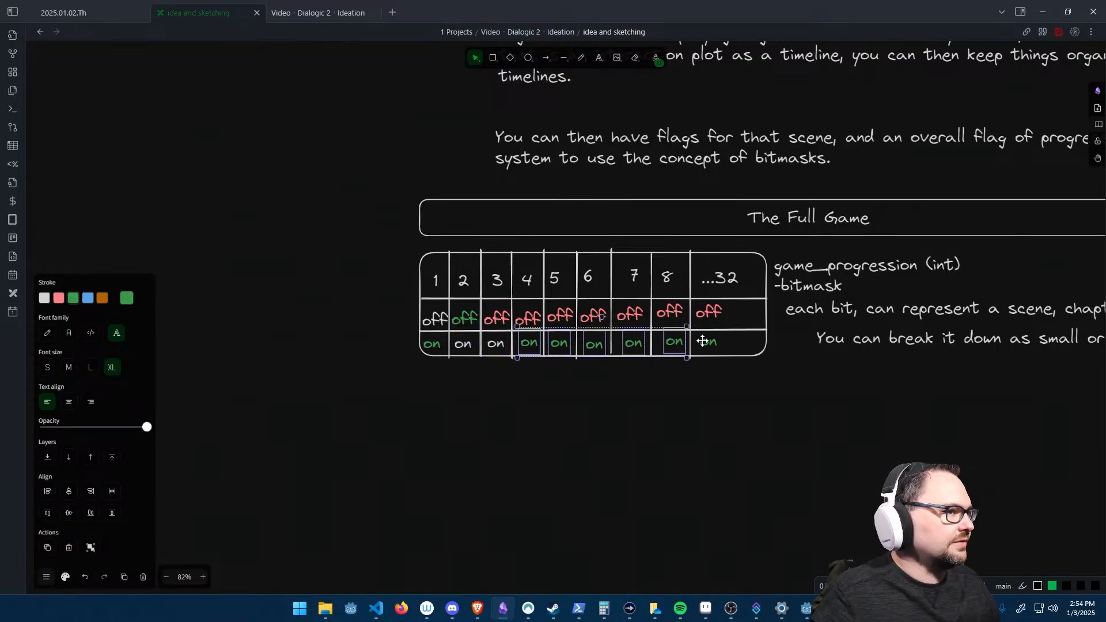
left_click(708, 342, "shift")
left_click(44, 299)
- Recolor the red "off" labels in columns 3 through "...32" white
left_click(497, 317)
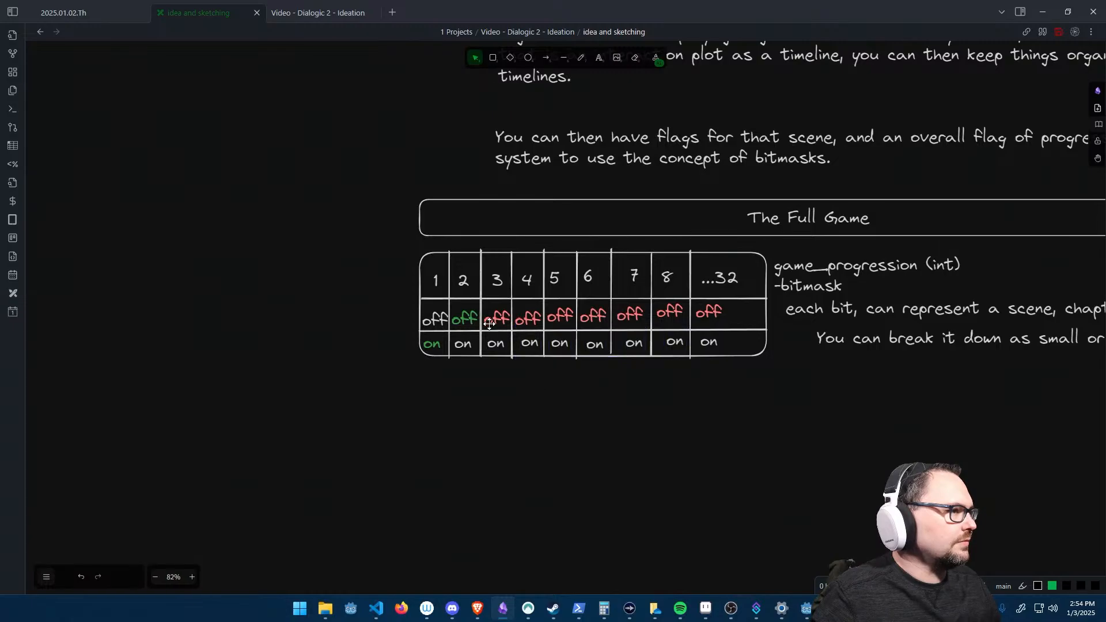
left_click(528, 317, "shift")
left_click(555, 317, "shift")
left_click(594, 316, "shift")
left_click(630, 315, "shift")
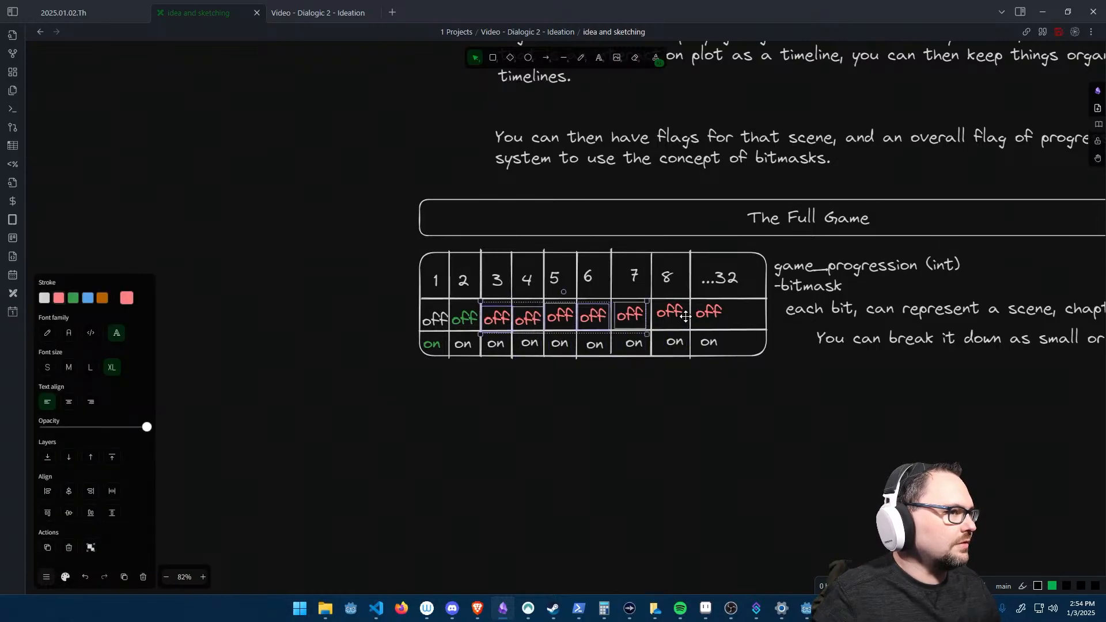
left_click(669, 312, "shift")
left_click(708, 312, "shift")
left_click(44, 298)
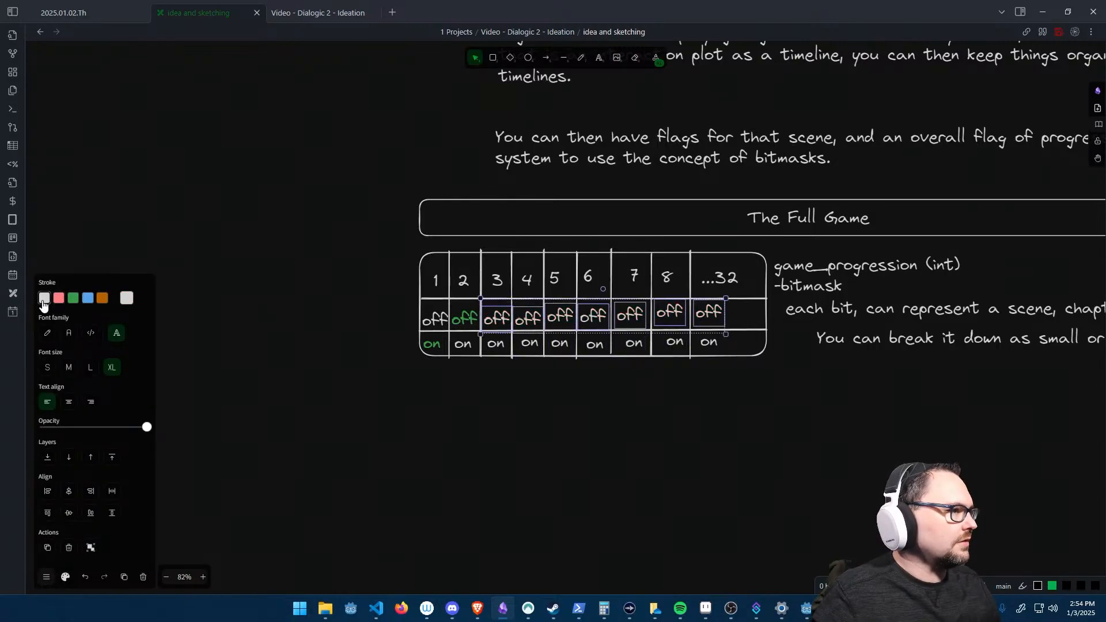
left_click(460, 400)
- Recolor the "off" labels in columns 3 through "...32" green to match column 2
left_click(464, 318)
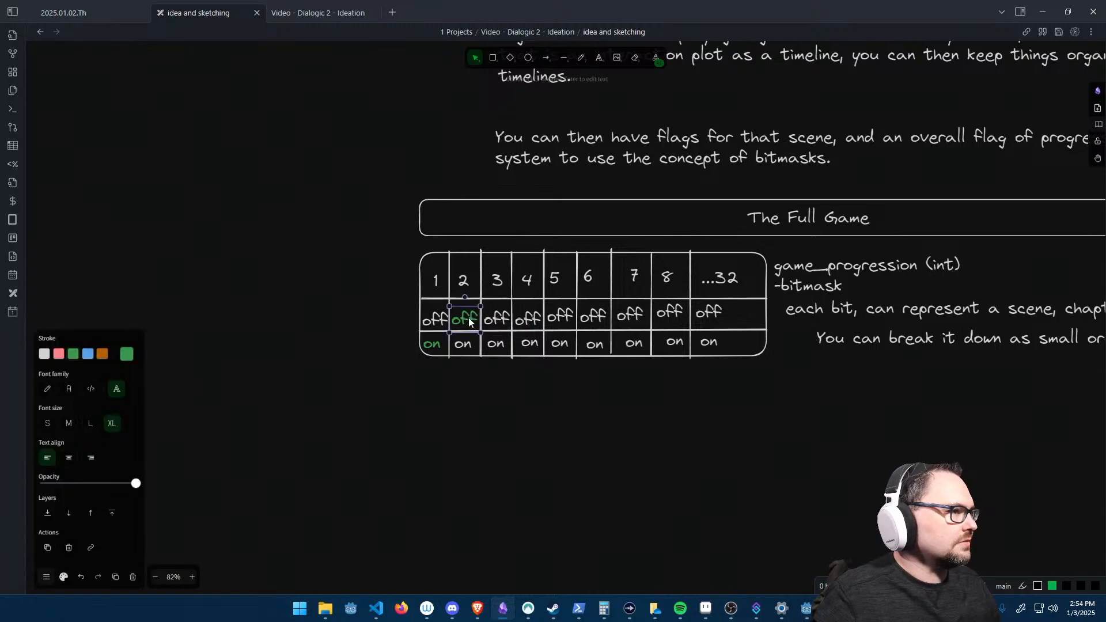
left_click(496, 318)
left_click(529, 319, "shift")
left_click(561, 315, "shift")
left_click(593, 316, "shift")
left_click(630, 314, "shift")
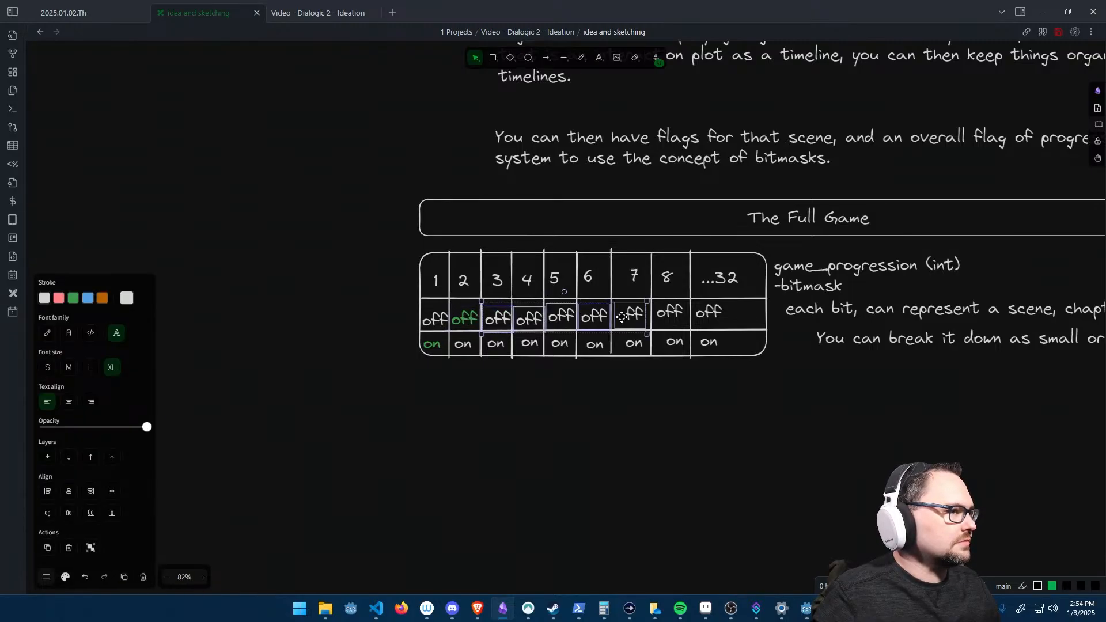
left_click(670, 312, "shift")
left_click(708, 311, "shift")
left_click(73, 298)
left_click(582, 448)
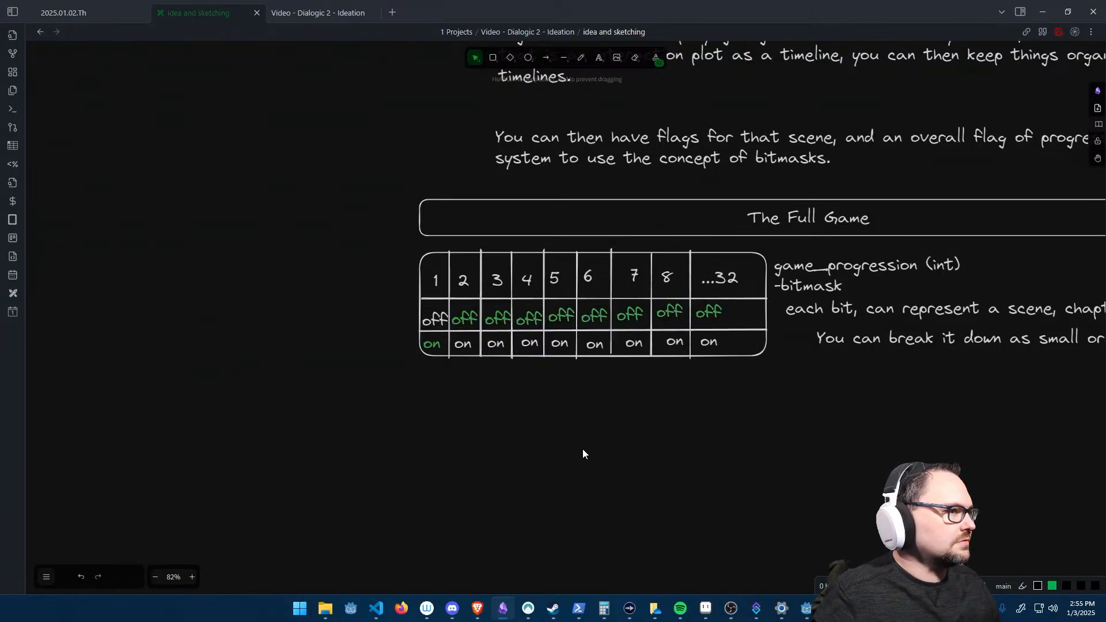
- Recolor the number 1 in the table's header row green
scroll(442, 407, "left", 1)
middle_click_drag(432, 412, 436, 422)
left_click(447, 281)
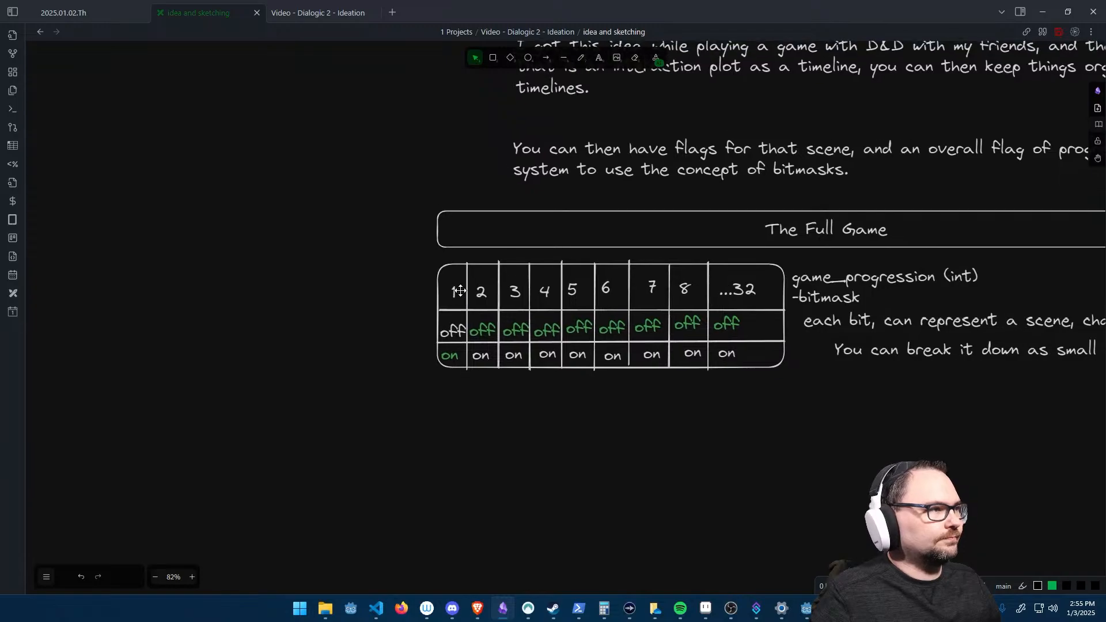
left_click(73, 353)
left_click(588, 449)
- Add a white text label "v: 1" below the bitmask table
middle_click_drag(588, 449, 554, 447)
double_click(416, 380)
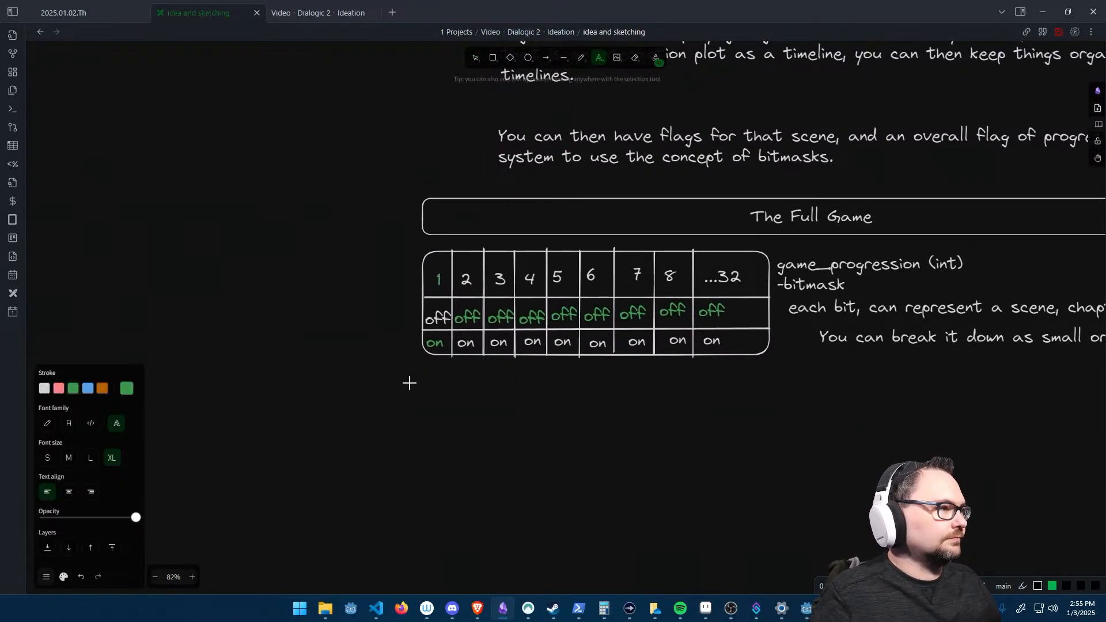
left_click(45, 388)
type("bitm")
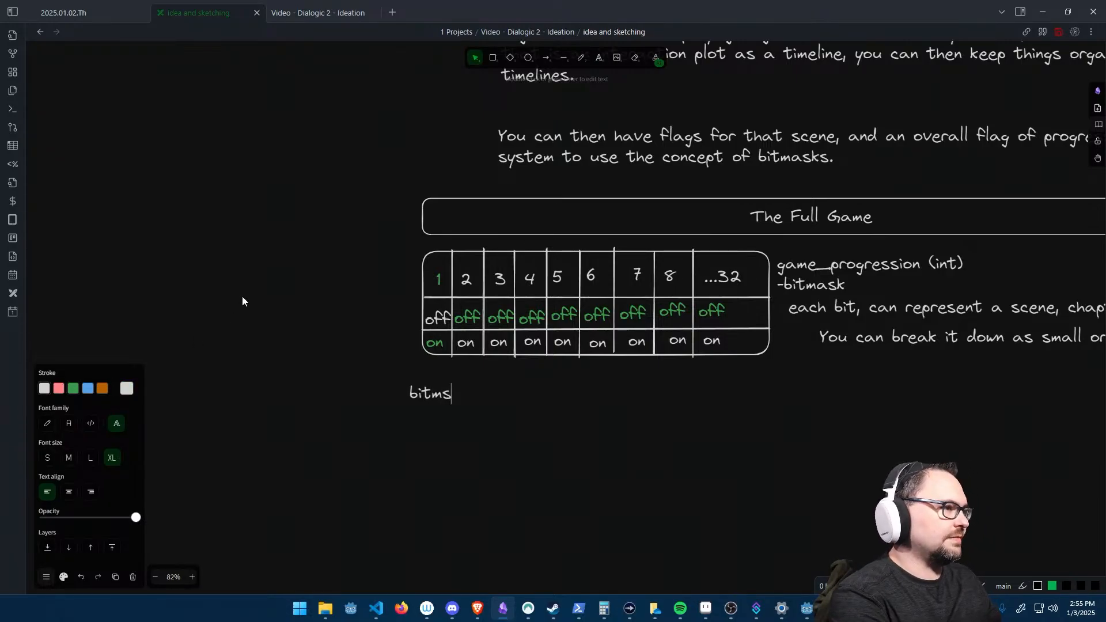
key("ctrl+a")
type("va")
key("BackSpace")
type(": 1")
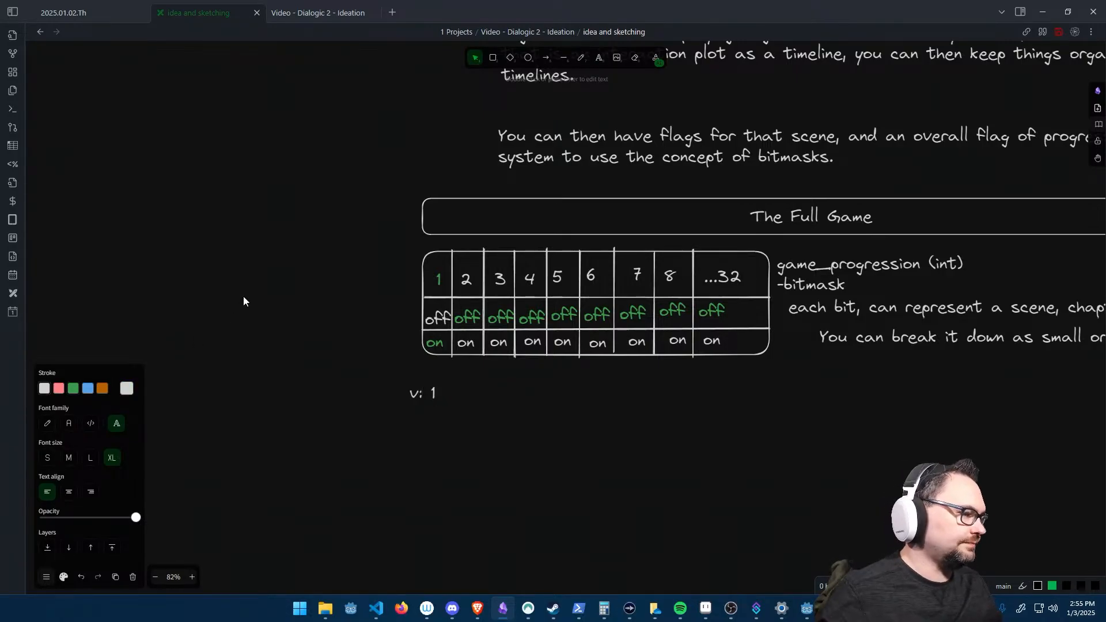
left_click(382, 513)
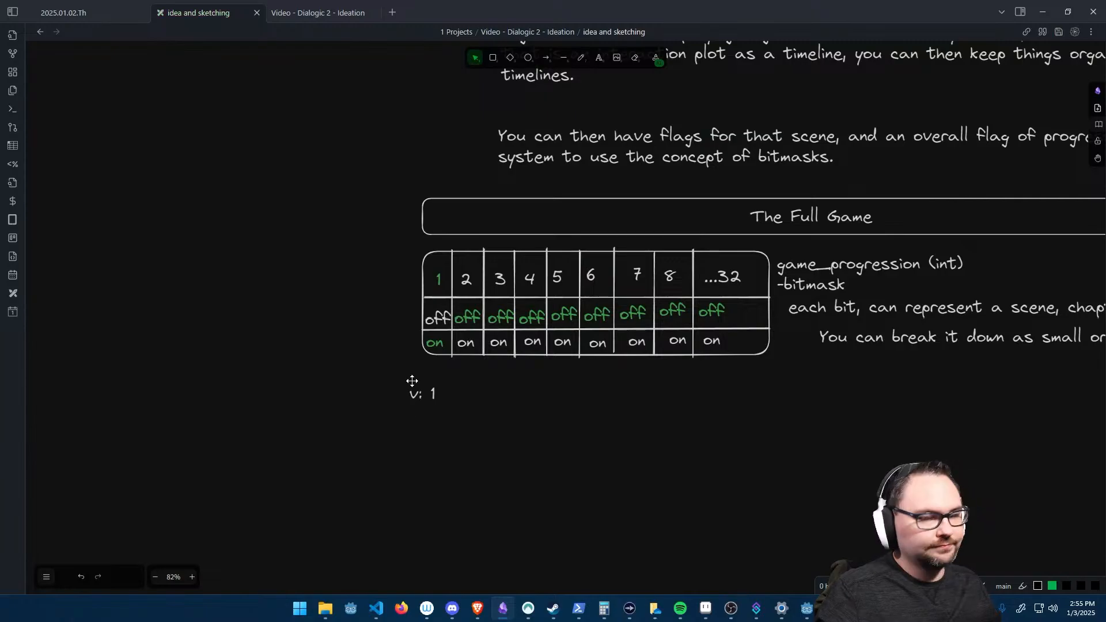
- Duplicate the bitmask table together with its "v: 1" label and place the copy directly below the original
left_click_drag(337, 241, 786, 422)
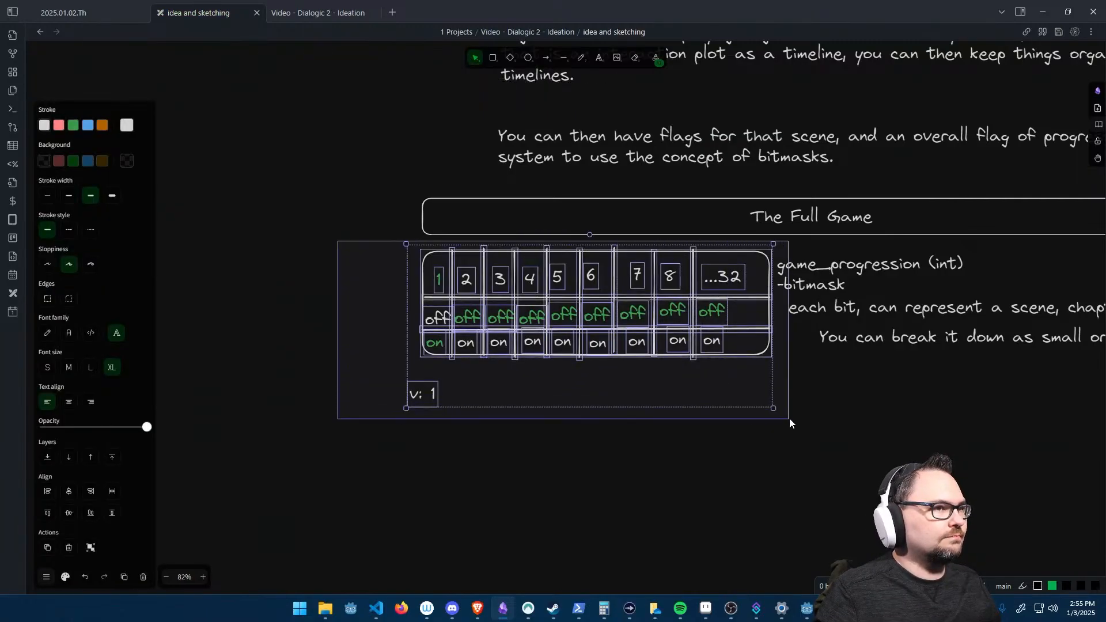
key("ctrl+c")
key("ctrl+v")
left_click_drag(728, 392, 553, 474)
left_click(371, 392)
- In the copied table's column 2, recolor the number 2 and "on" green and "off" white
scroll(469, 380, "down", 2)
left_click(468, 382)
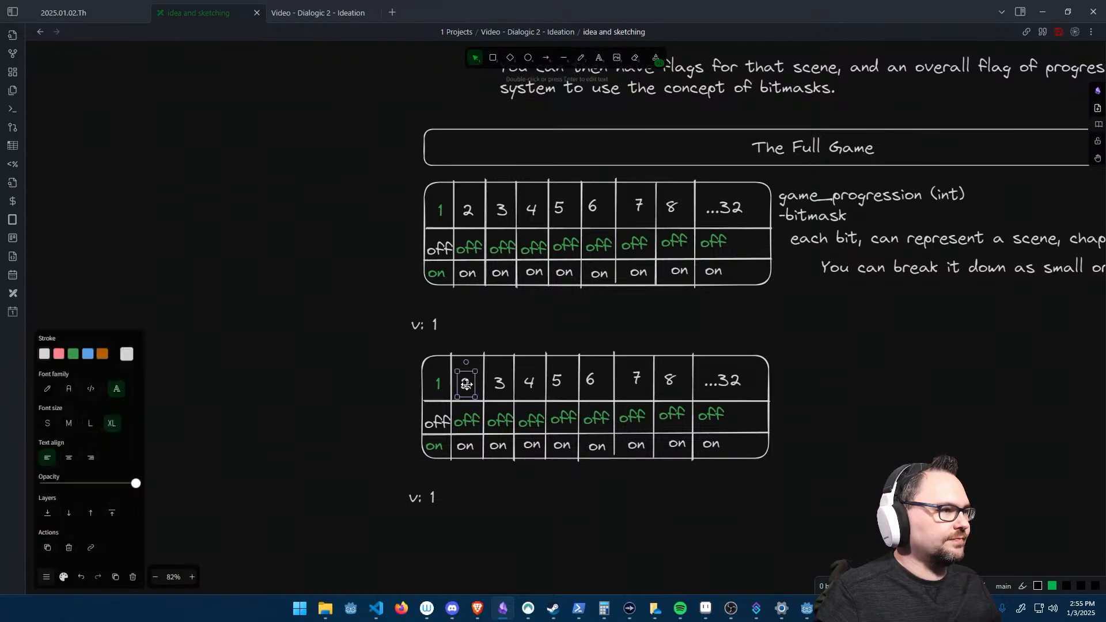
left_click(73, 354)
left_click(465, 445)
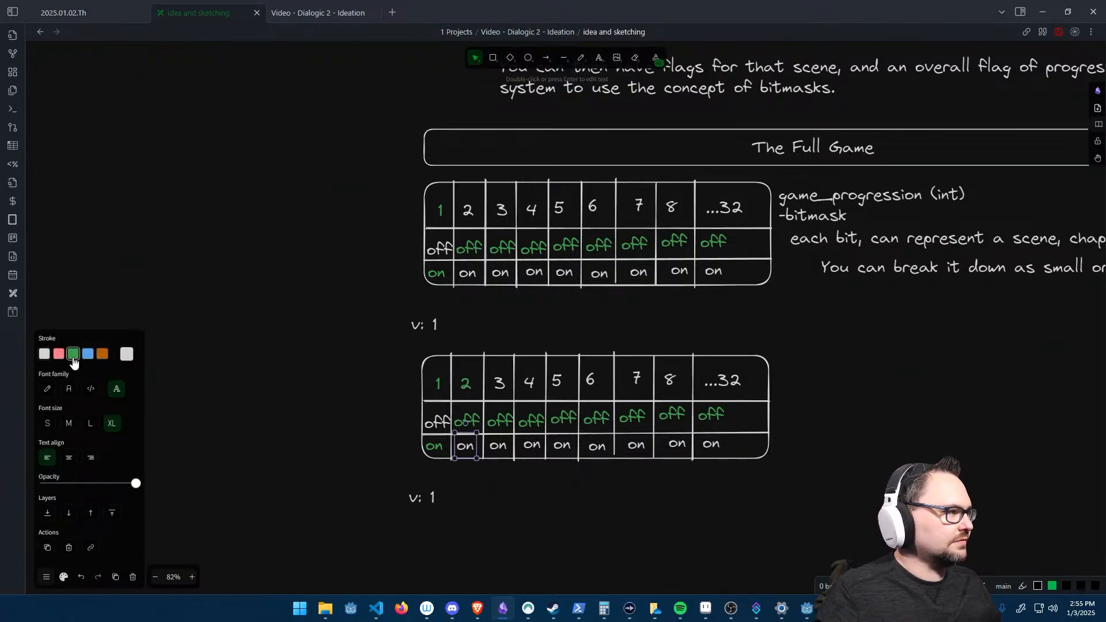
left_click(74, 355)
left_click(469, 423)
left_click(44, 354)
- Change the value label under the copied table to "v: 3"
left_click(448, 500)
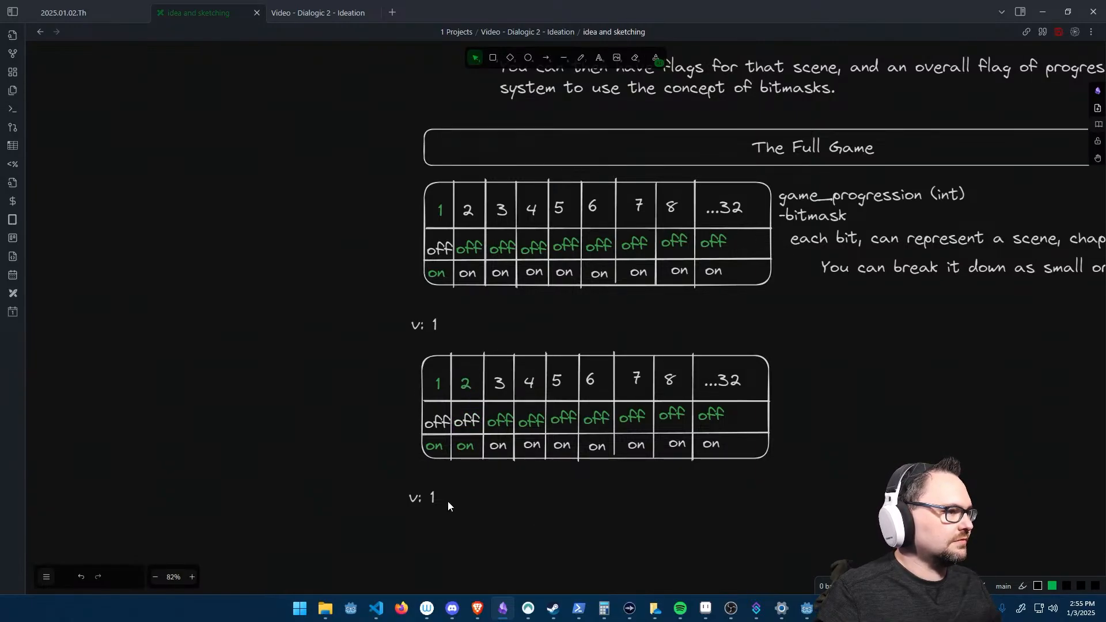
left_click(423, 498)
key("Return")
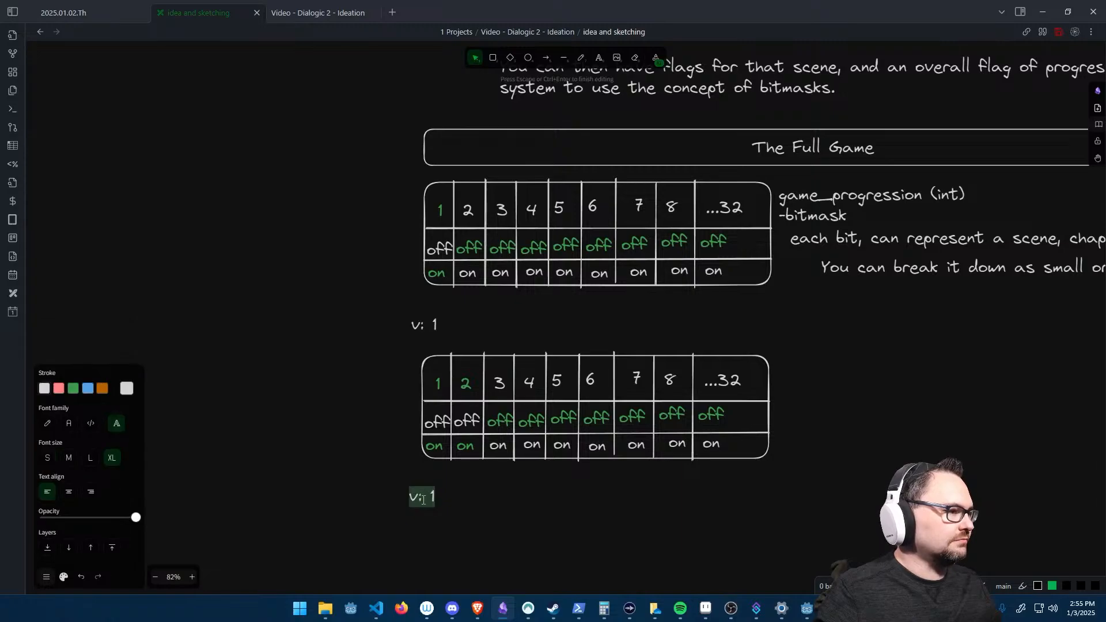
type("3")
left_click(496, 505)
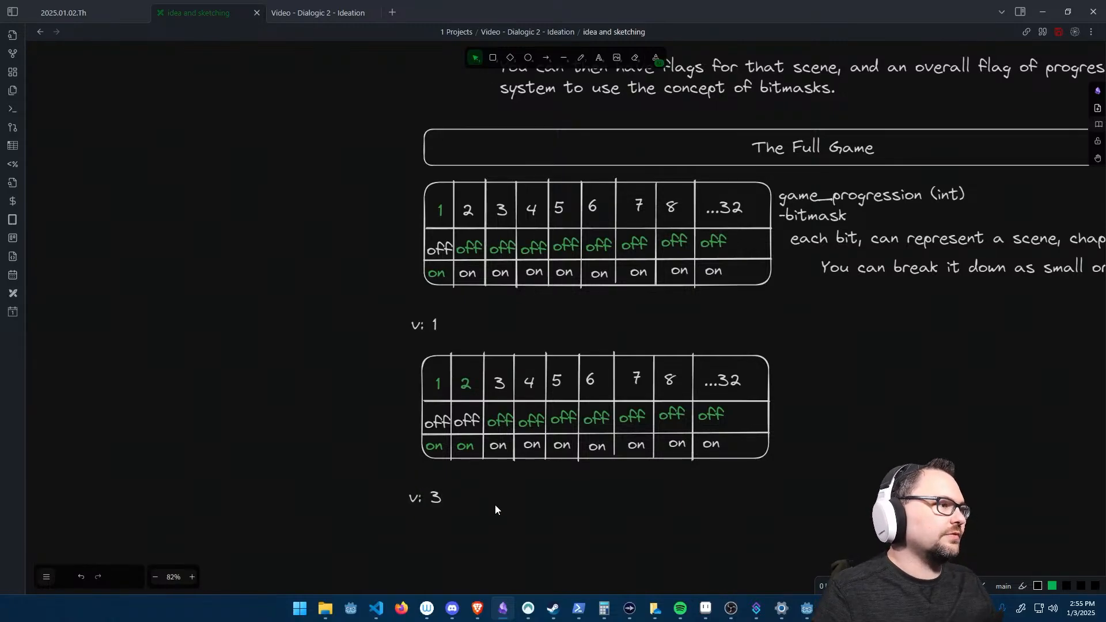
- Add the note "2^bit" under the second table and move the "v: 3" label down to make room
middle_click_drag(568, 488, 558, 435)
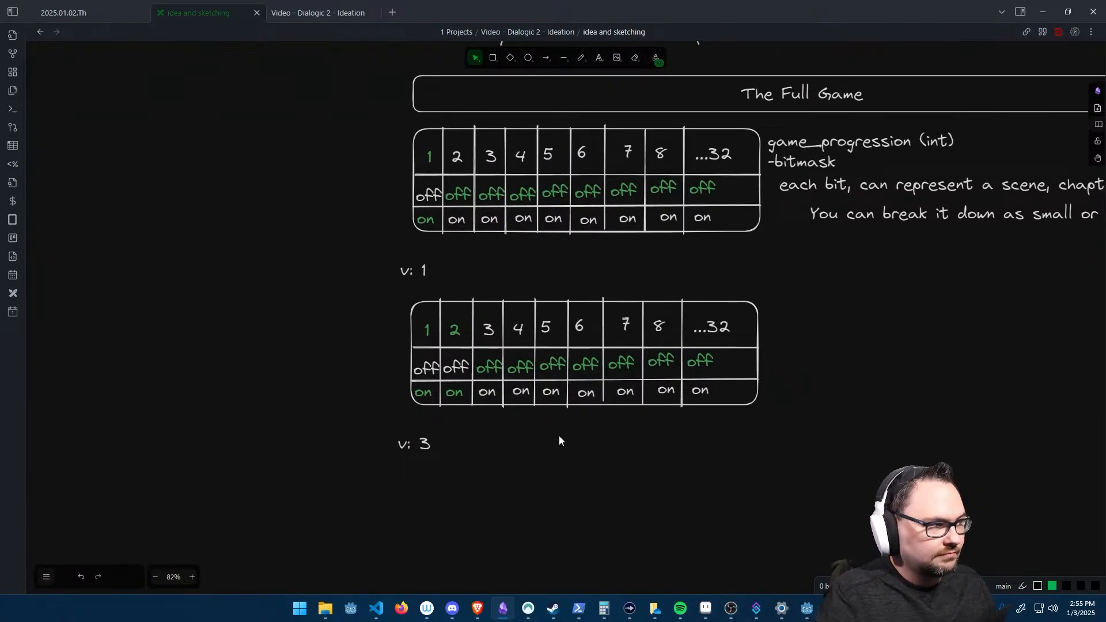
left_click(426, 337)
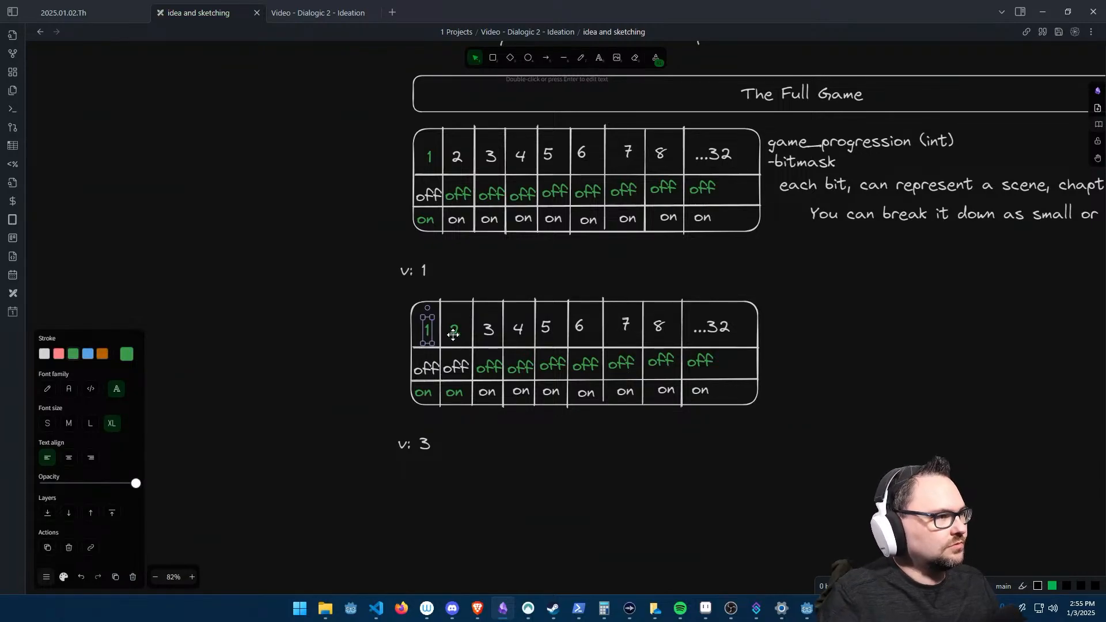
left_click(525, 489)
key("t")
left_click(416, 426)
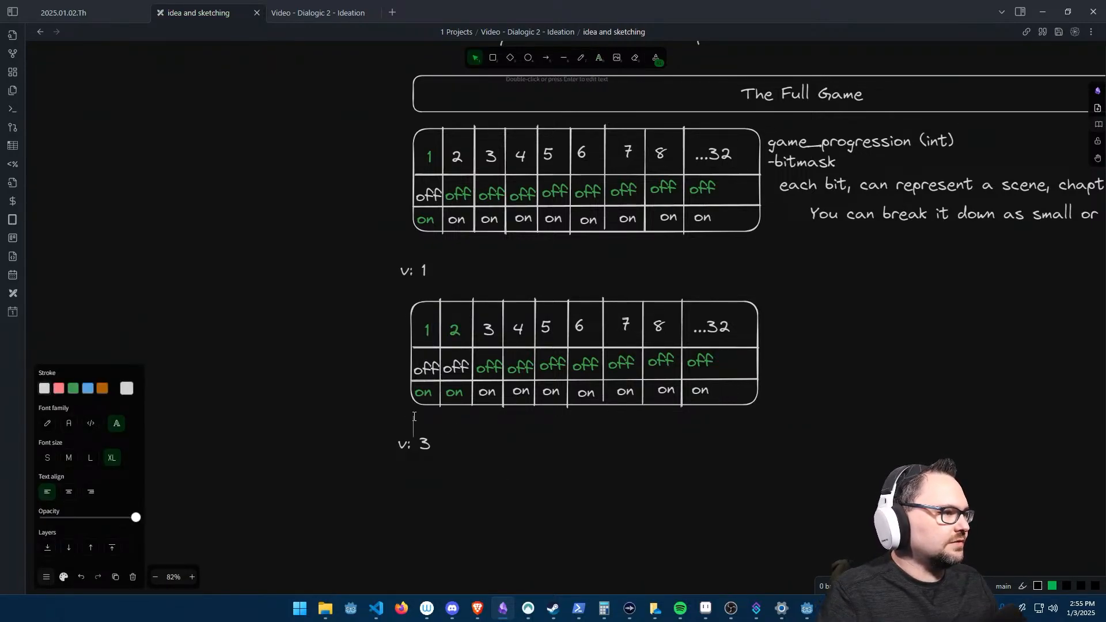
type("2")
key("Escape")
key("Return")
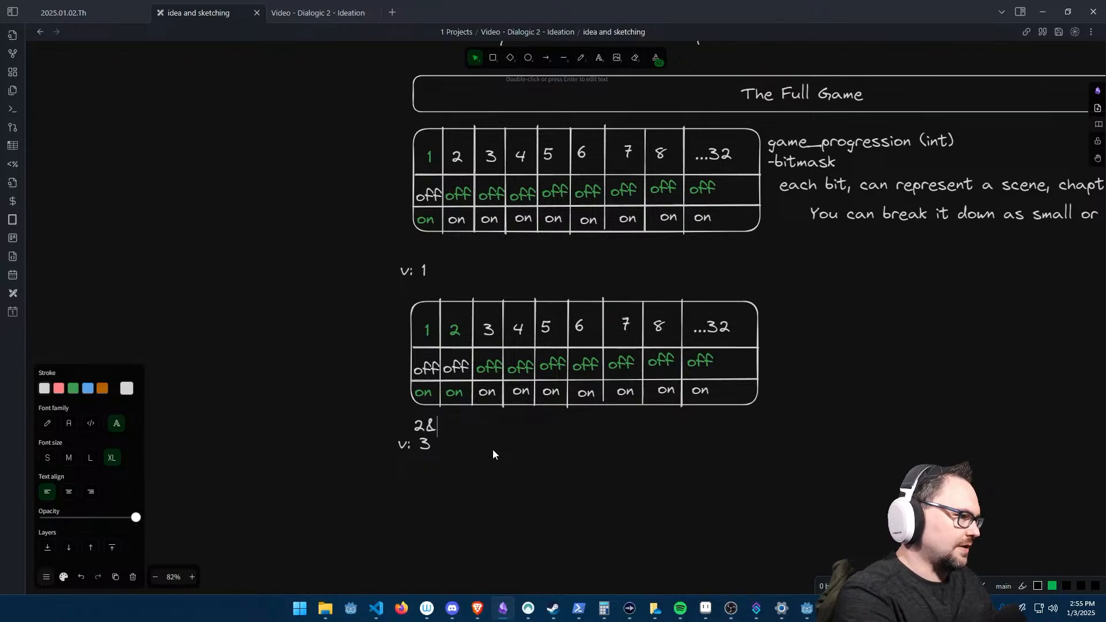
type("^(")
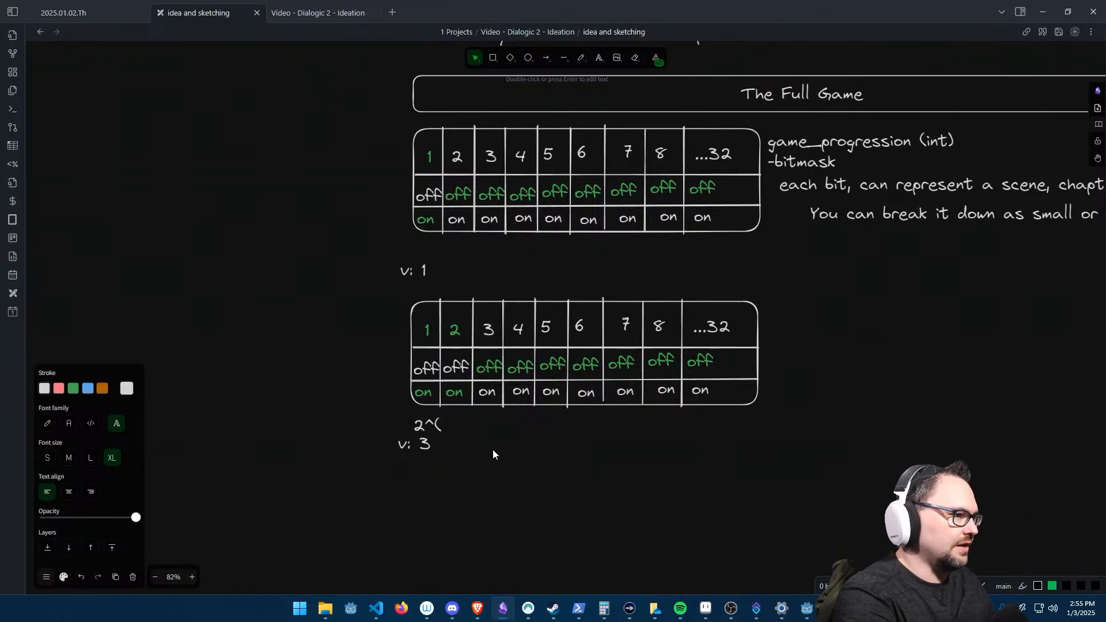
key("BackSpace")
type("bit")
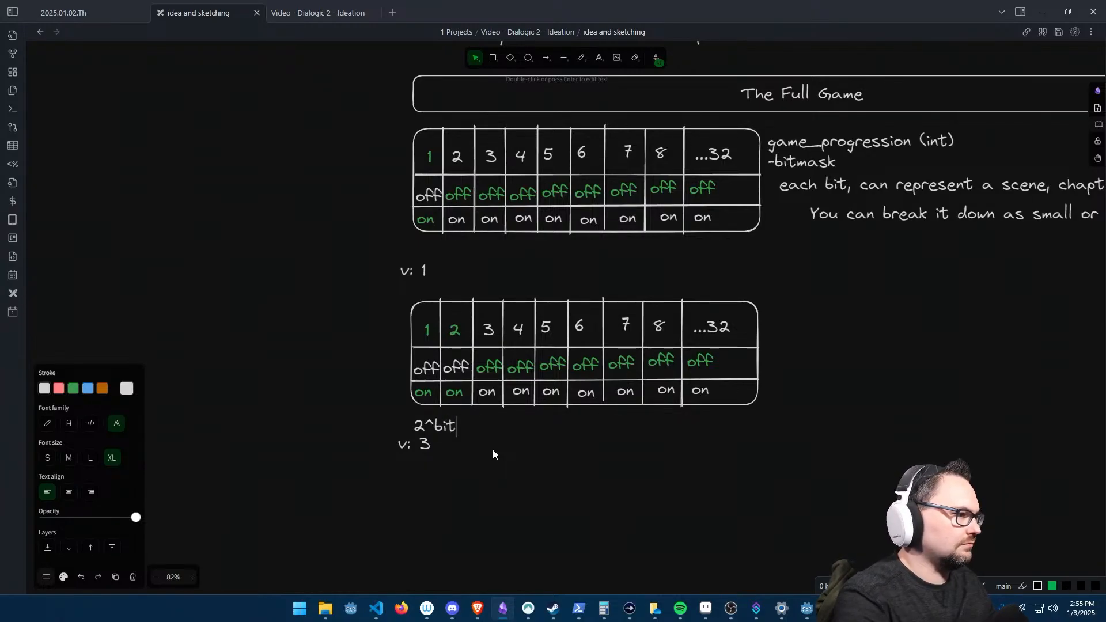
key("Escape")
left_click_drag(425, 432, 412, 447)
left_click(433, 426)
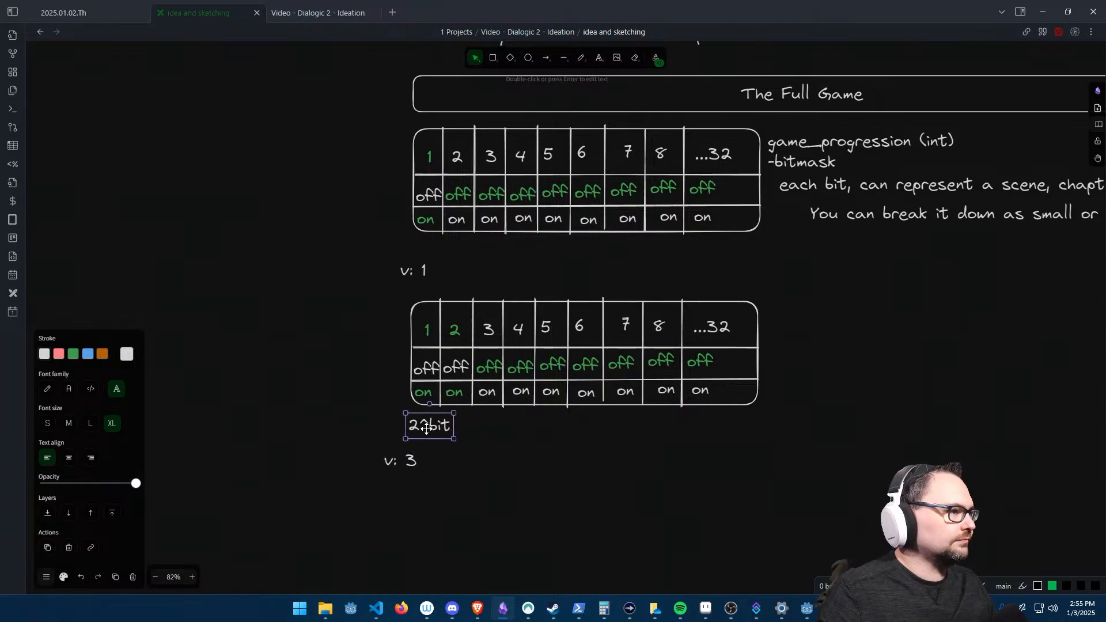
left_click(476, 471)
- Try placing a "0" above the number 1 in the second table's header, and delete it again
scroll(459, 448, "down", 1)
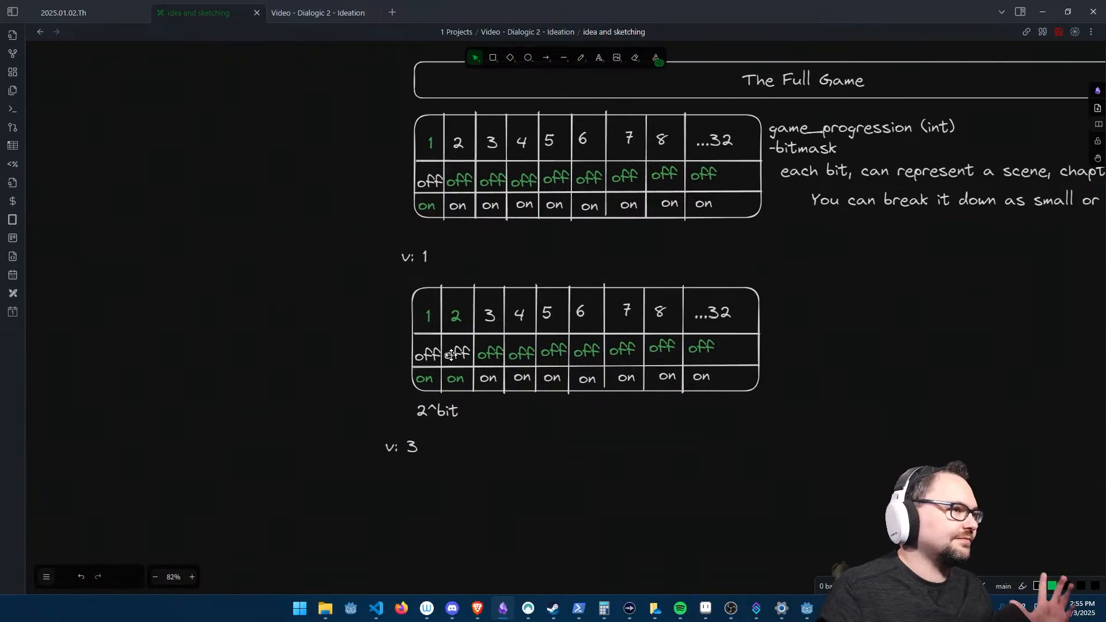
double_click(444, 412)
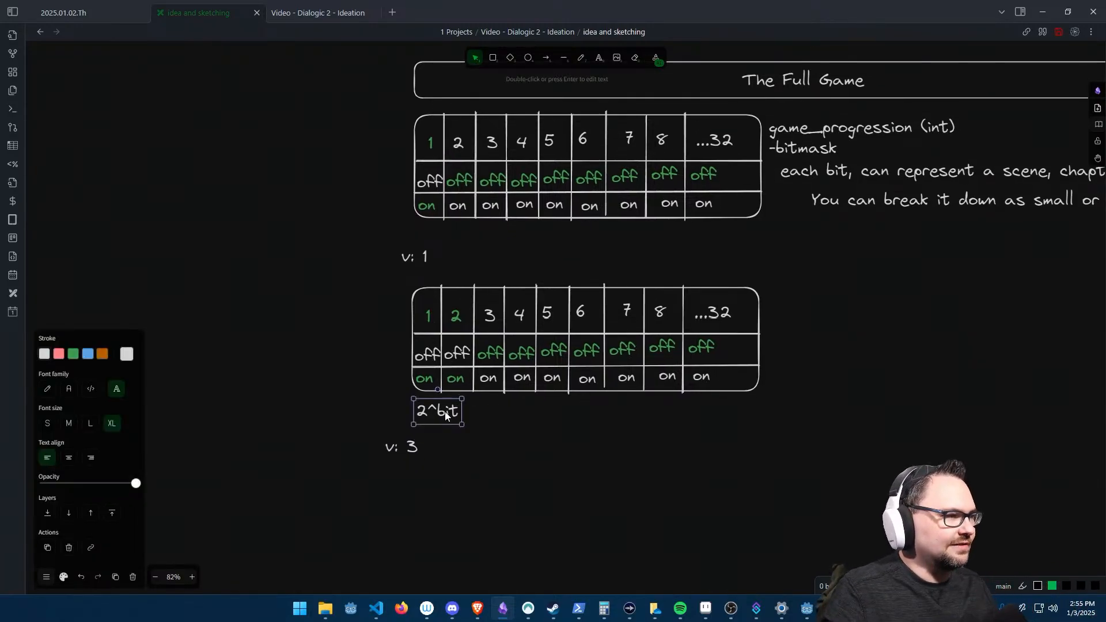
left_click(427, 296)
key("t")
left_click(432, 297)
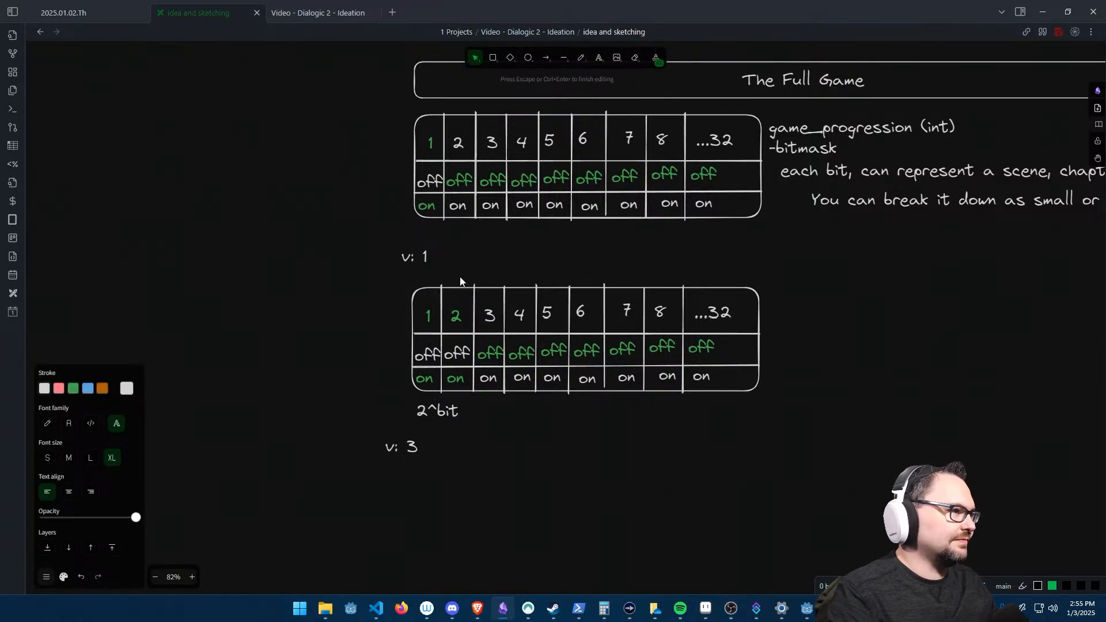
type("0")
left_click(496, 265)
left_click_drag(437, 303, 427, 300)
left_click(482, 258)
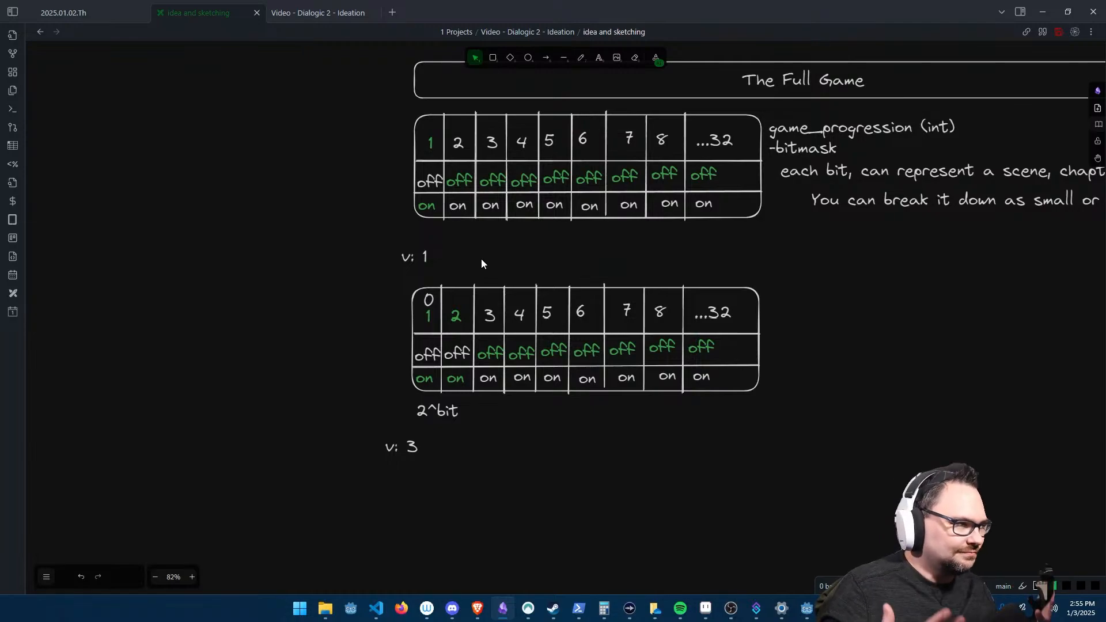
left_click(424, 301)
key("Delete")
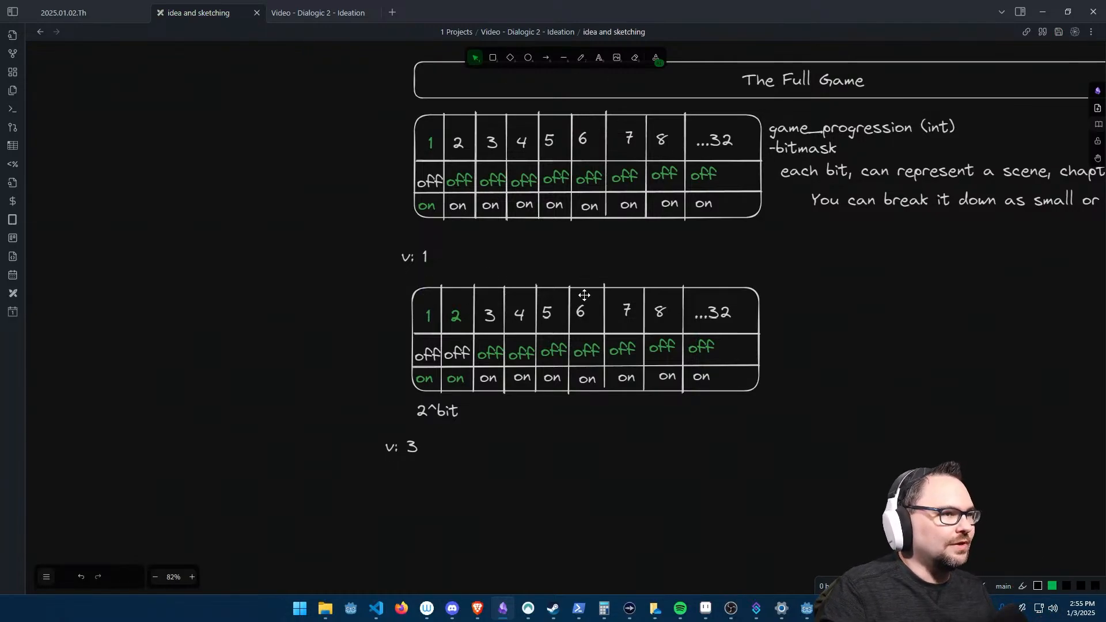
- Replace the "2^bit" note with "Powers of 2" and shift it left above the "v: 3" label
double_click(458, 416)
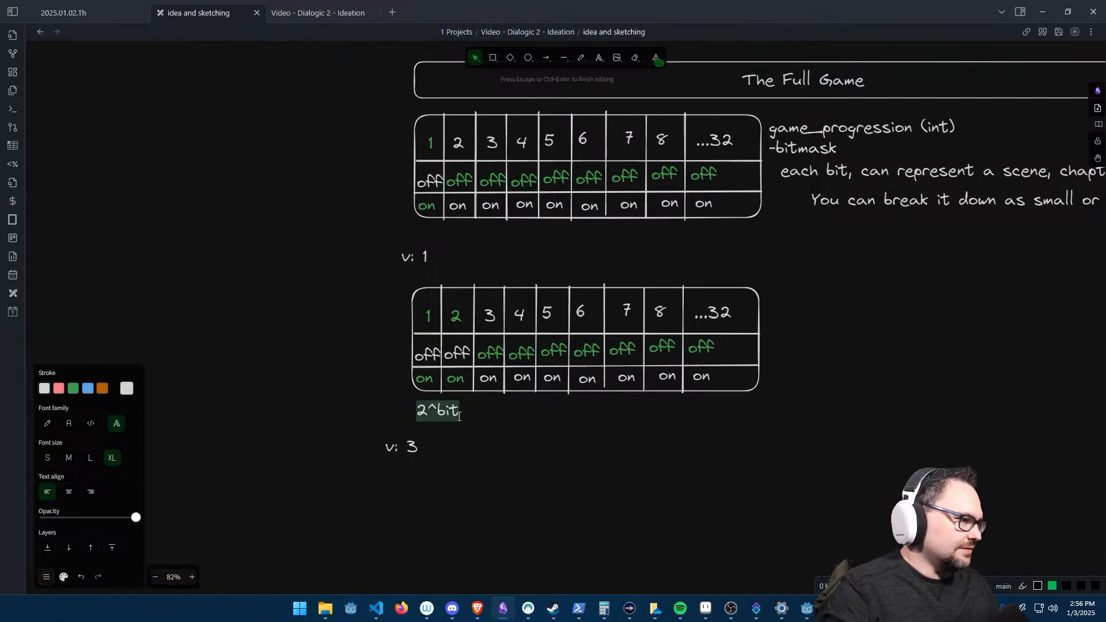
type("Powers of 2")
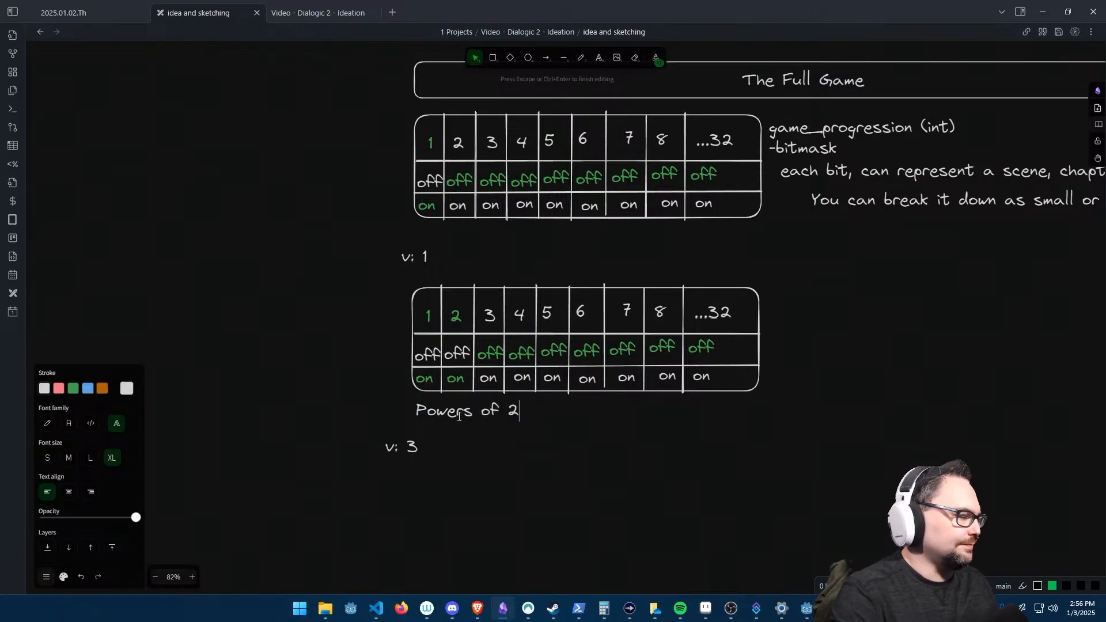
key("Escape")
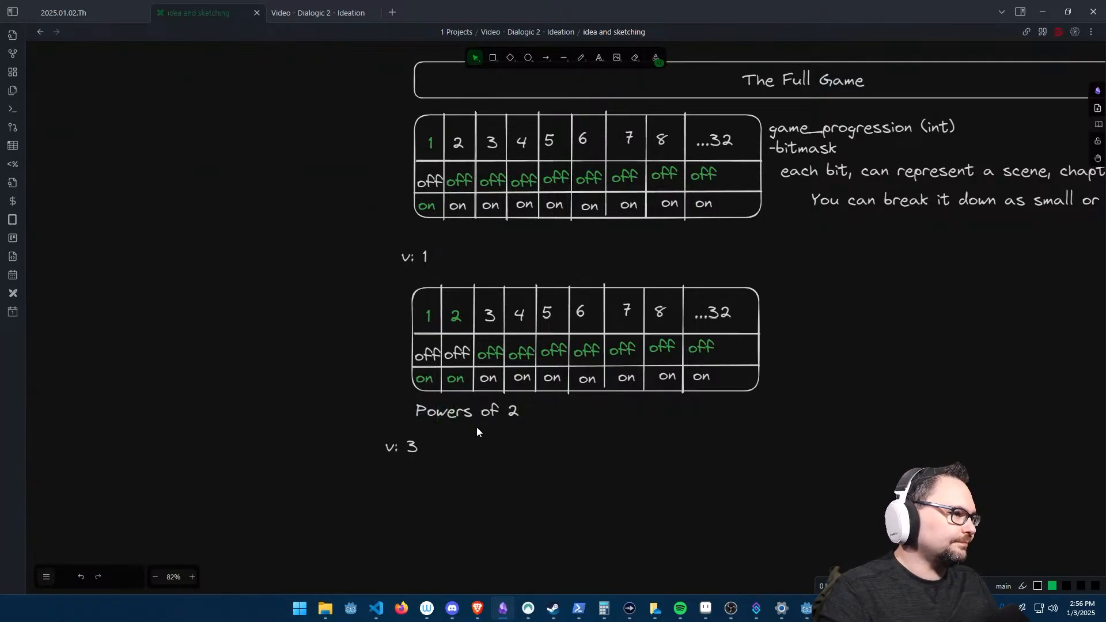
left_click_drag(453, 410, 434, 412)
left_click(502, 456)
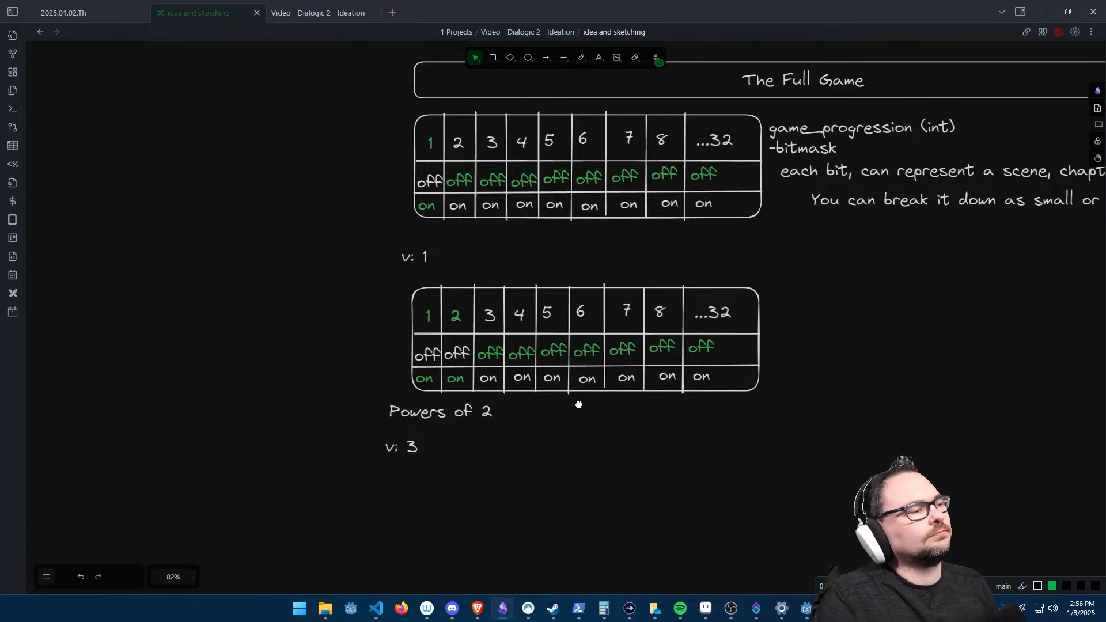
- Examine the header numbers and on/off states of columns 1 and 2 in the second table
middle_click_drag(578, 404, 592, 422)
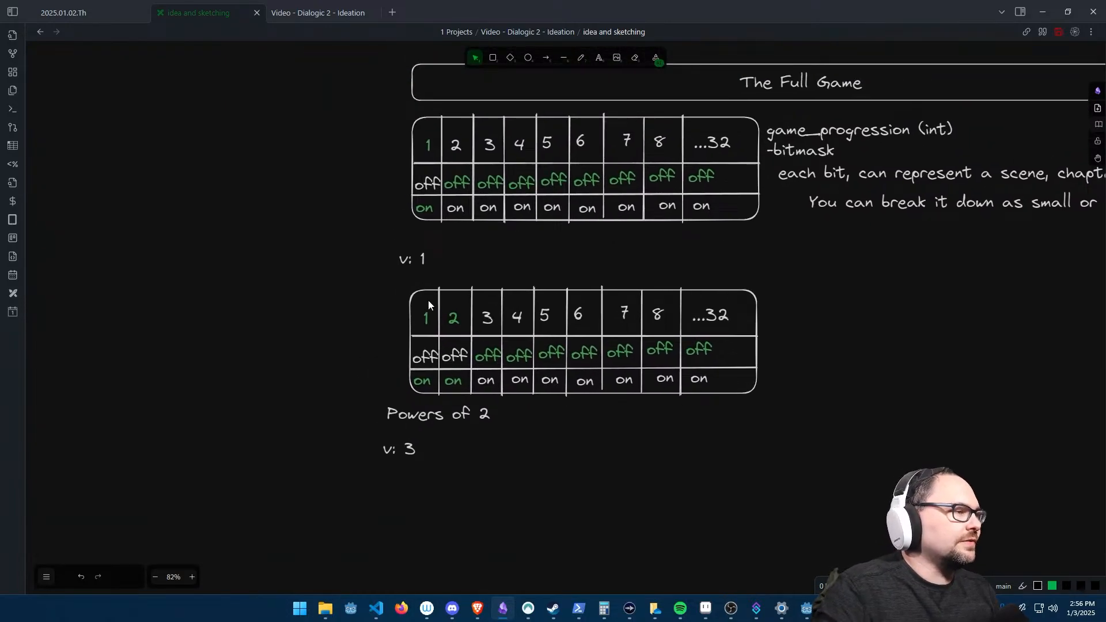
left_click(427, 315)
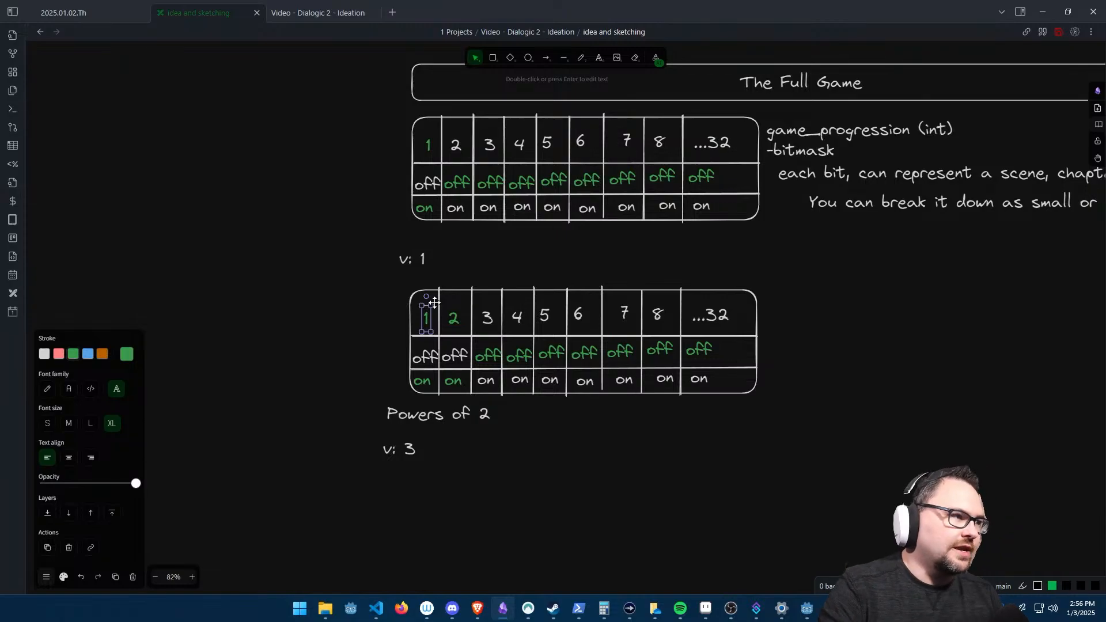
left_click(422, 379)
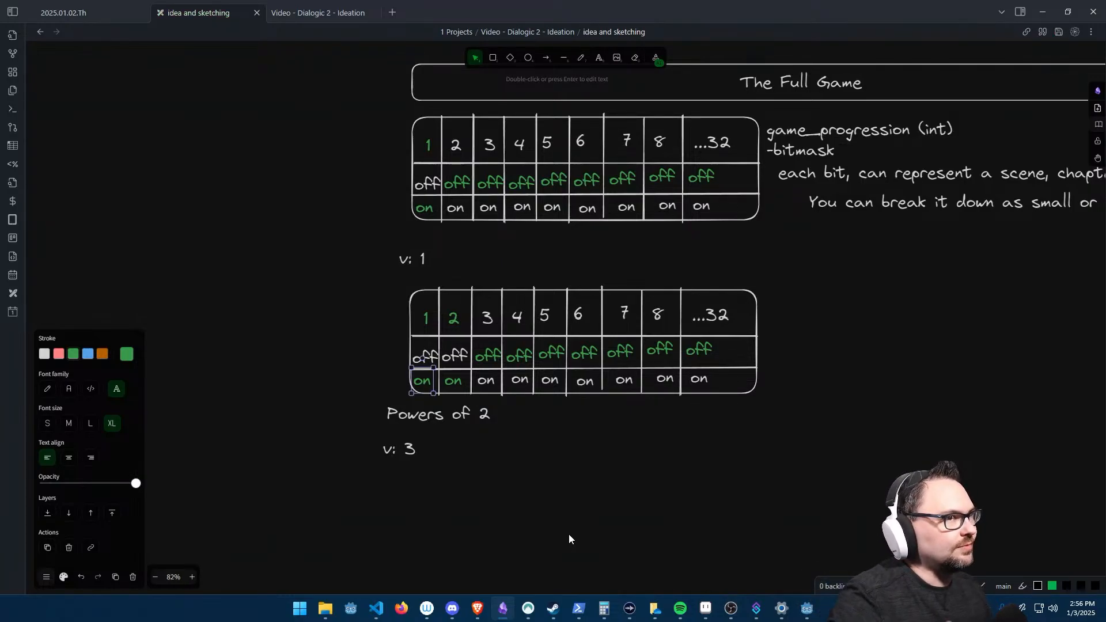
key("Escape")
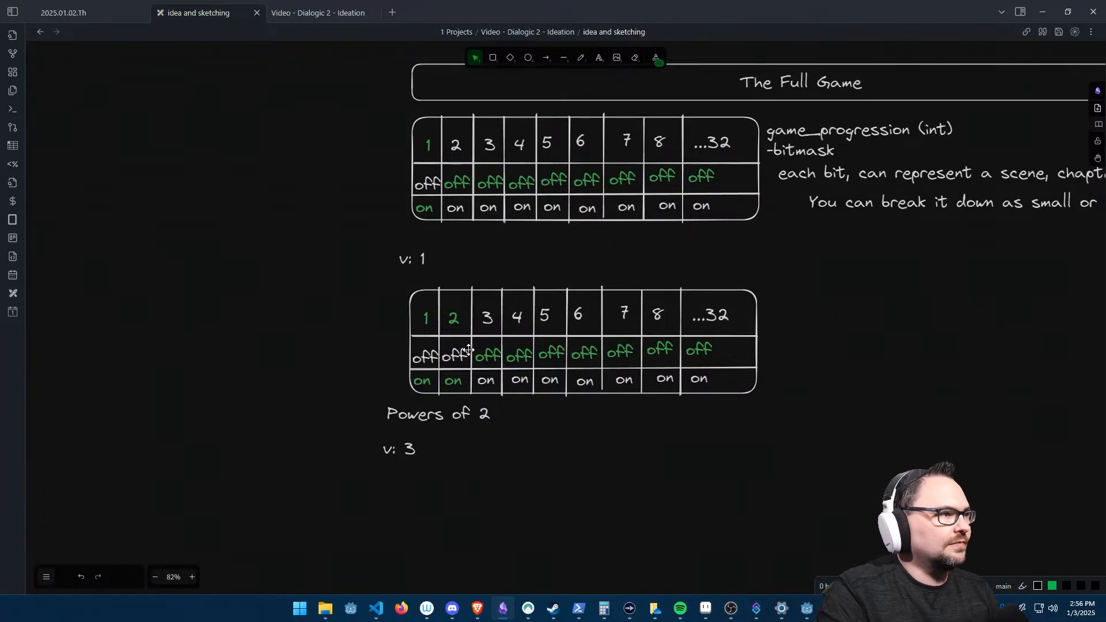
left_click(450, 304)
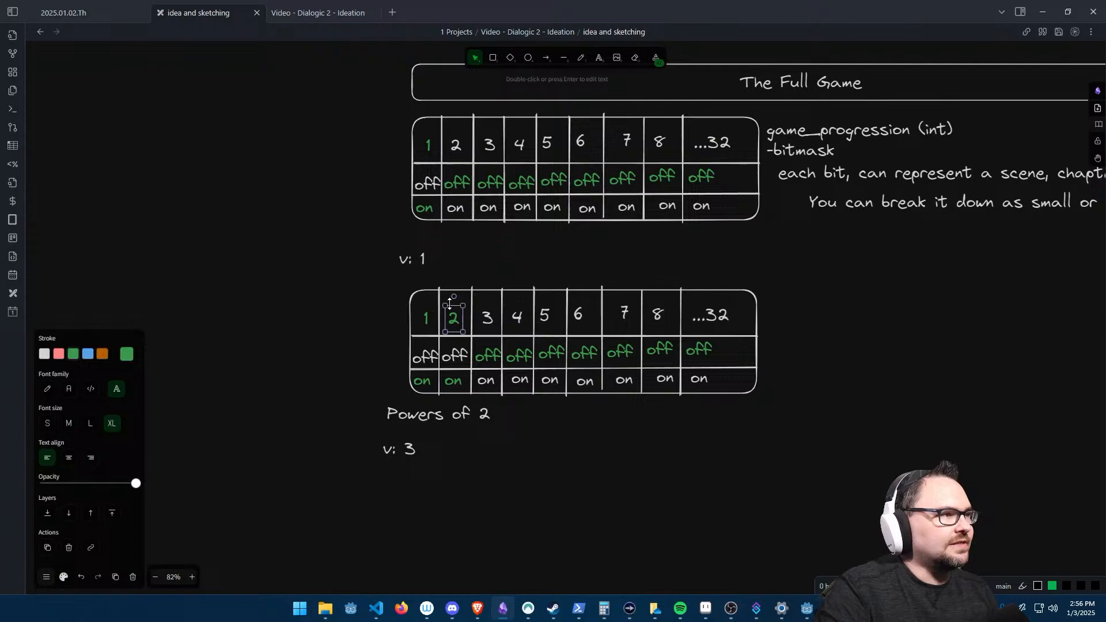
left_click(455, 338)
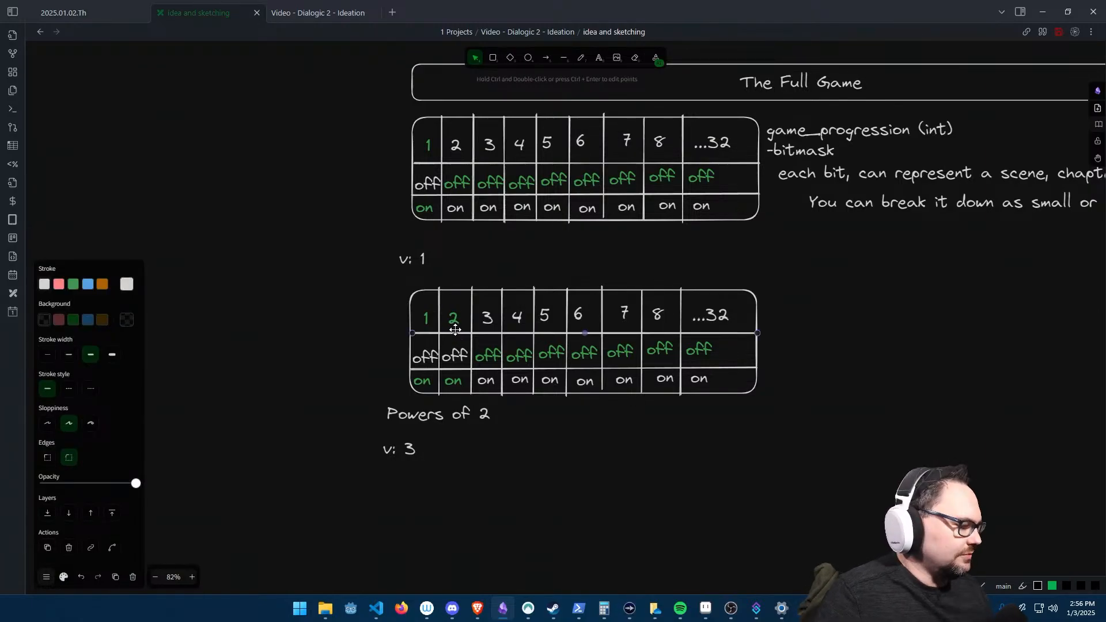
left_click(455, 330)
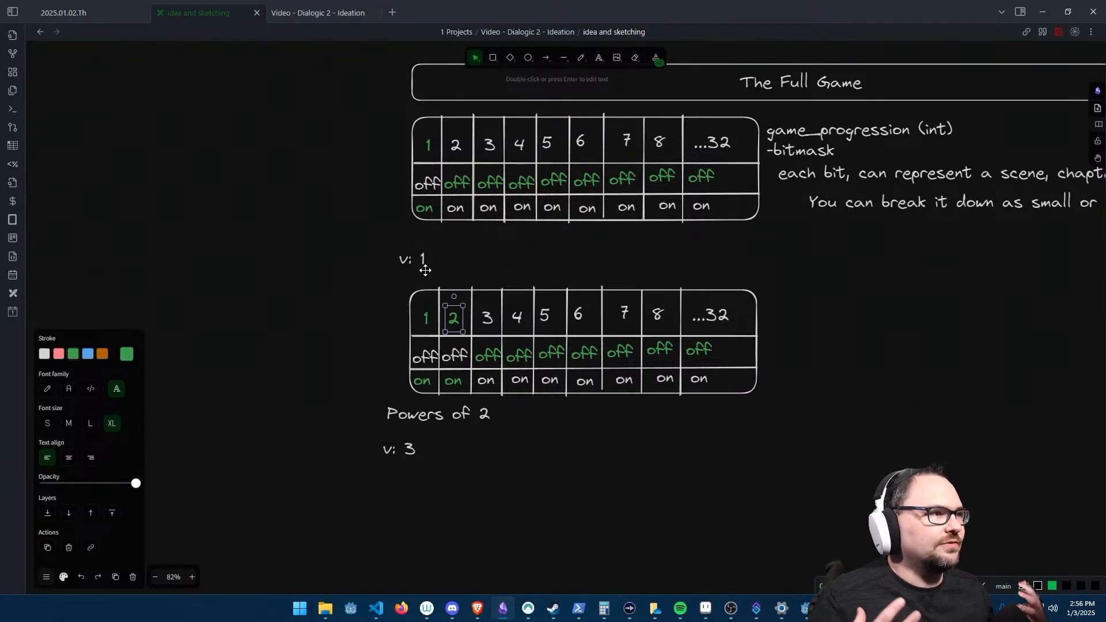
left_click(581, 485)
left_click(455, 378)
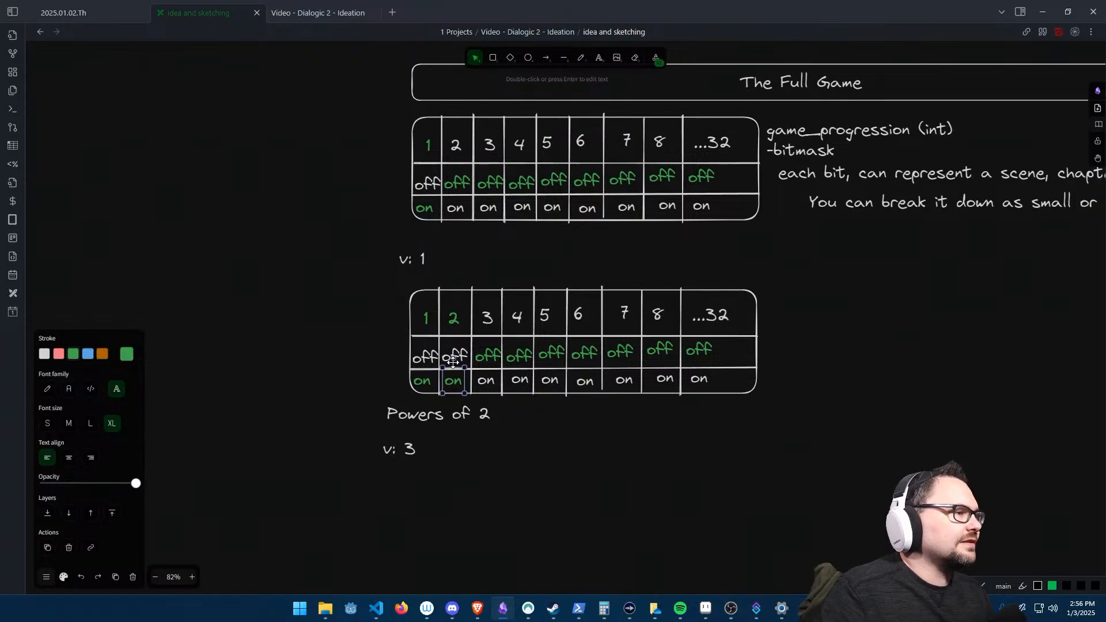
left_click(453, 356)
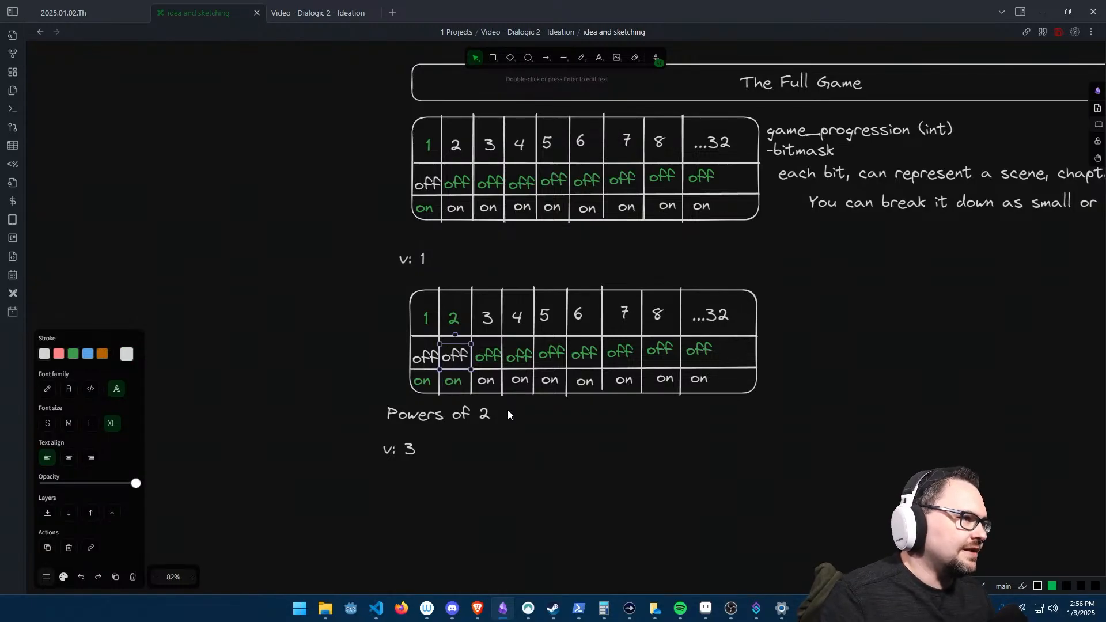
- Add the text label "Scene 3 - A Knight's Decision" in the empty area below the second table
left_click_drag(493, 277, 474, 423)
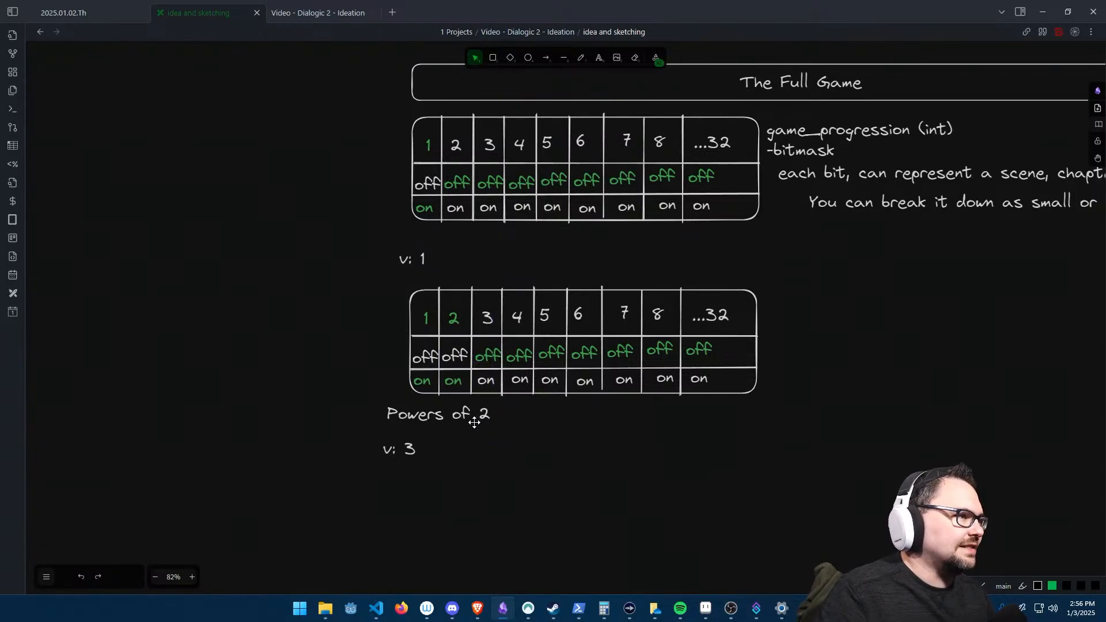
scroll(540, 454, "down", 1)
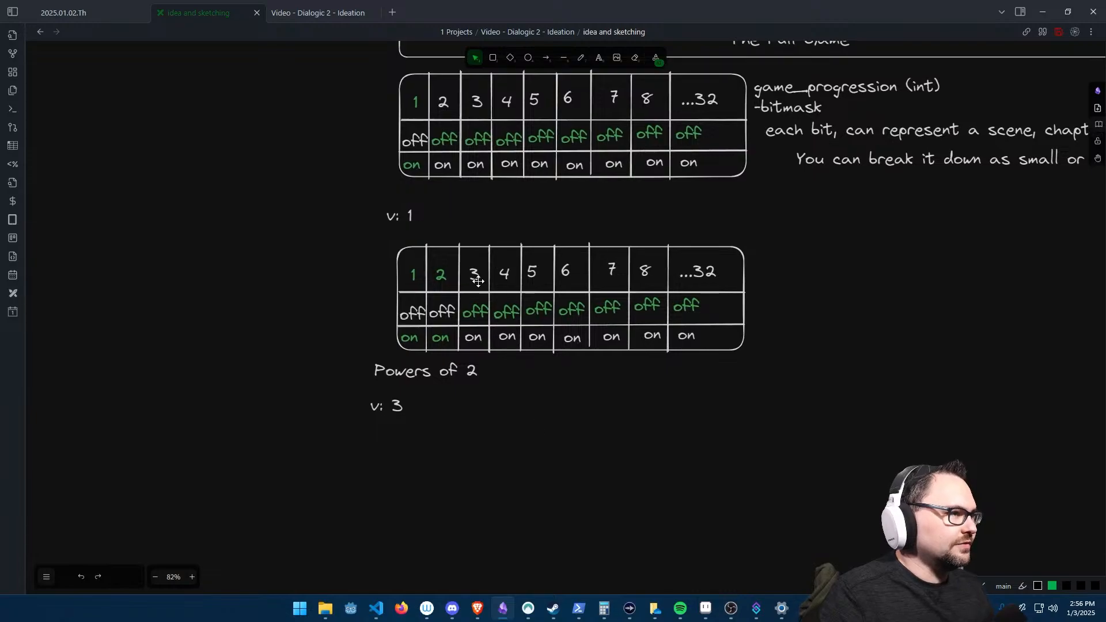
scroll(637, 392, "down", 1)
double_click(619, 360)
type("S")
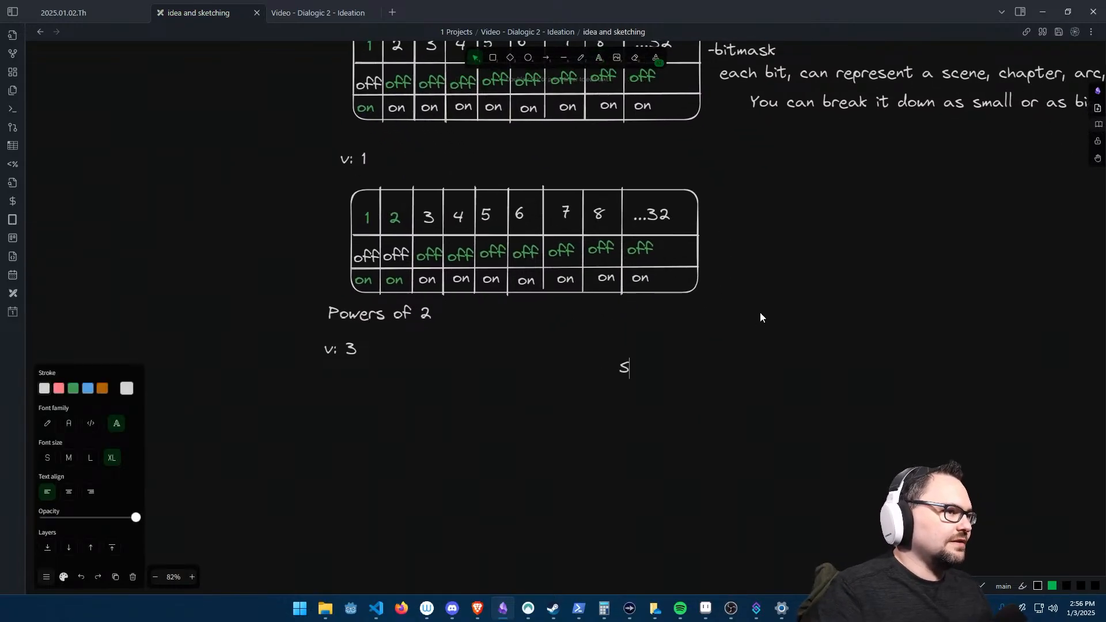
type("cene 34")
key("BackSpace")
type("- ")
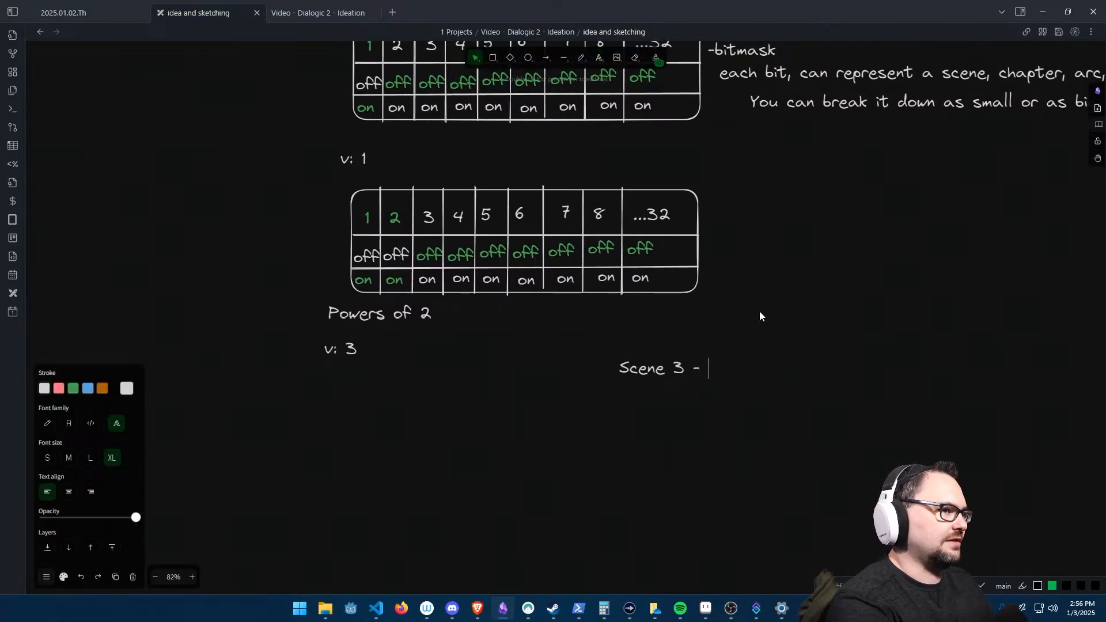
type("A Knight's ")
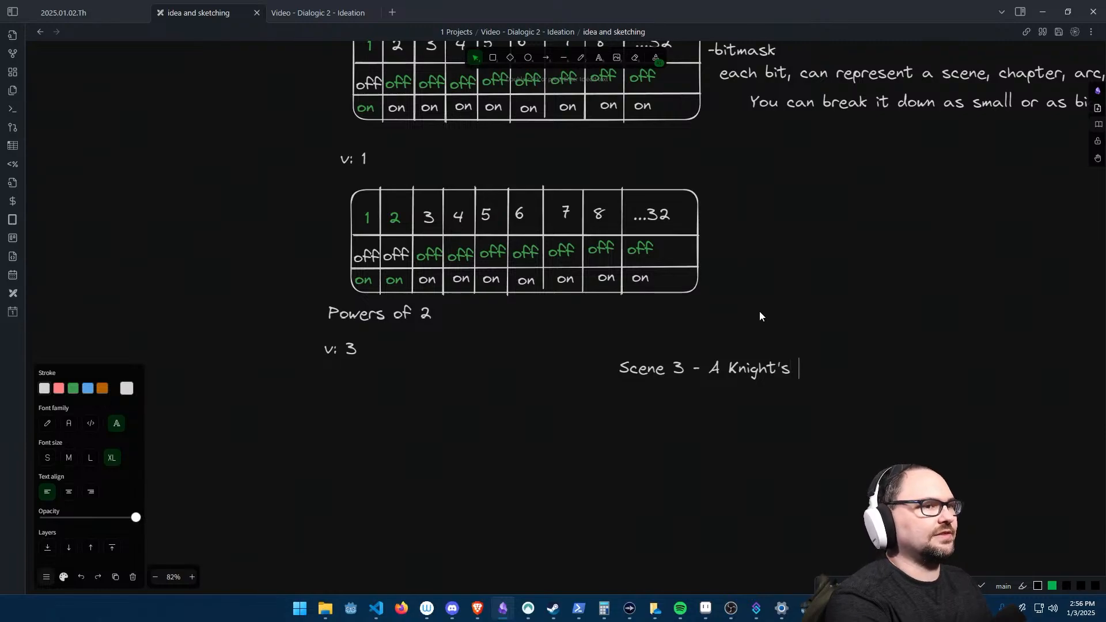
type("Decision")
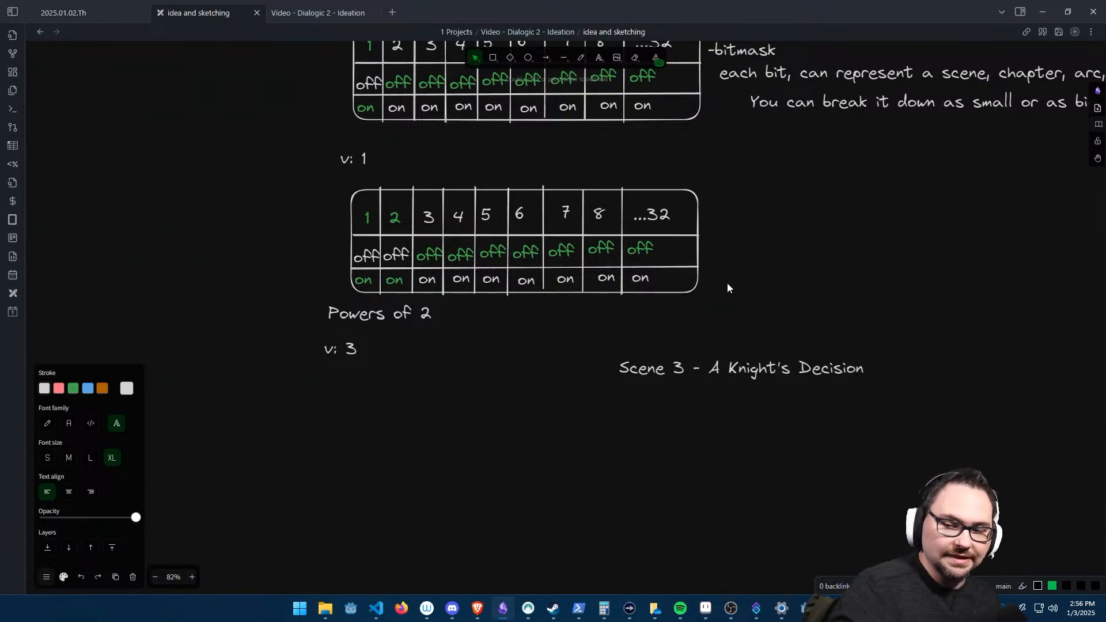
- Place a copy of the Scene 3 label below "v: 3" and change its scene number to 1
left_click_drag(715, 368, 441, 452)
left_click(740, 439)
double_click(444, 451)
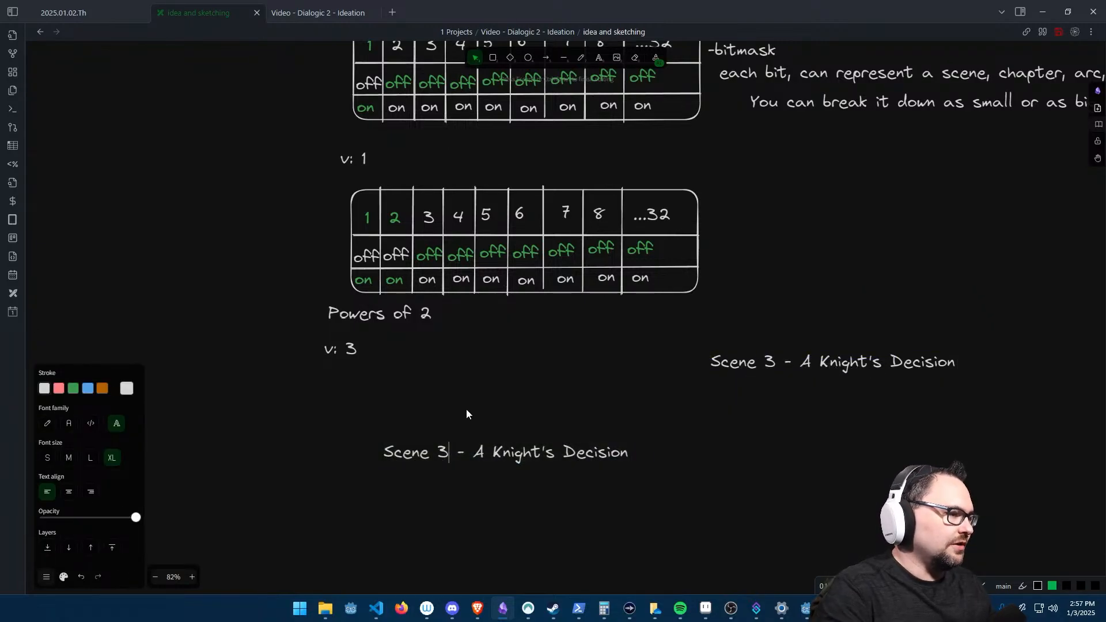
key("BackSpace")
type("1")
key("End")
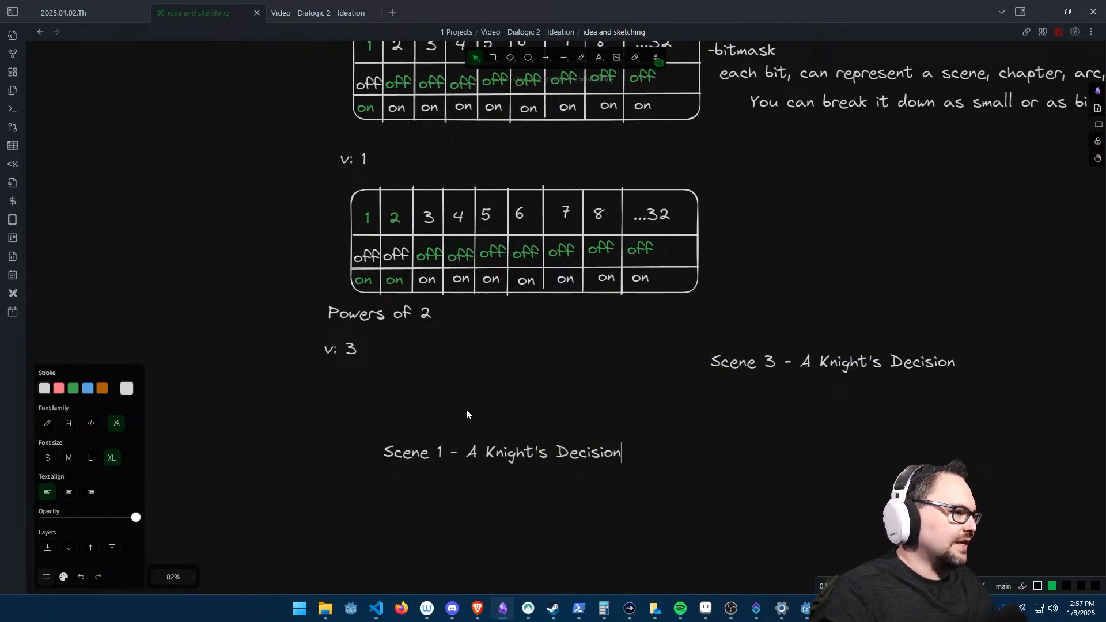
- Replace the Scene 1 label's title with "Intro Cutscene, character customization"
left_click(468, 455, "shift")
type("Intro C")
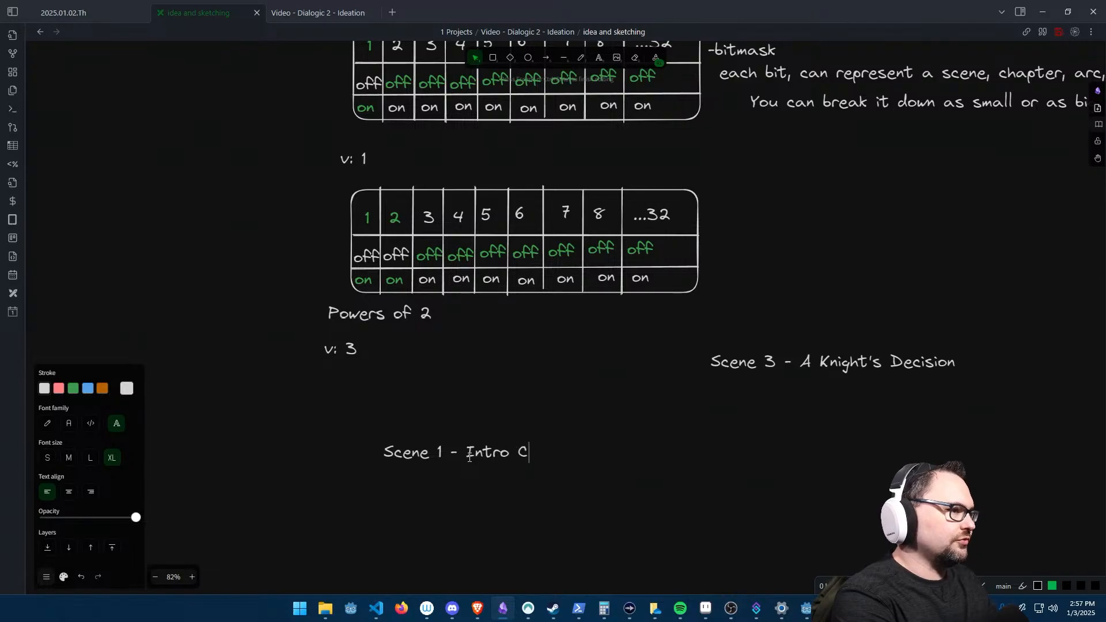
type("utscene, character u")
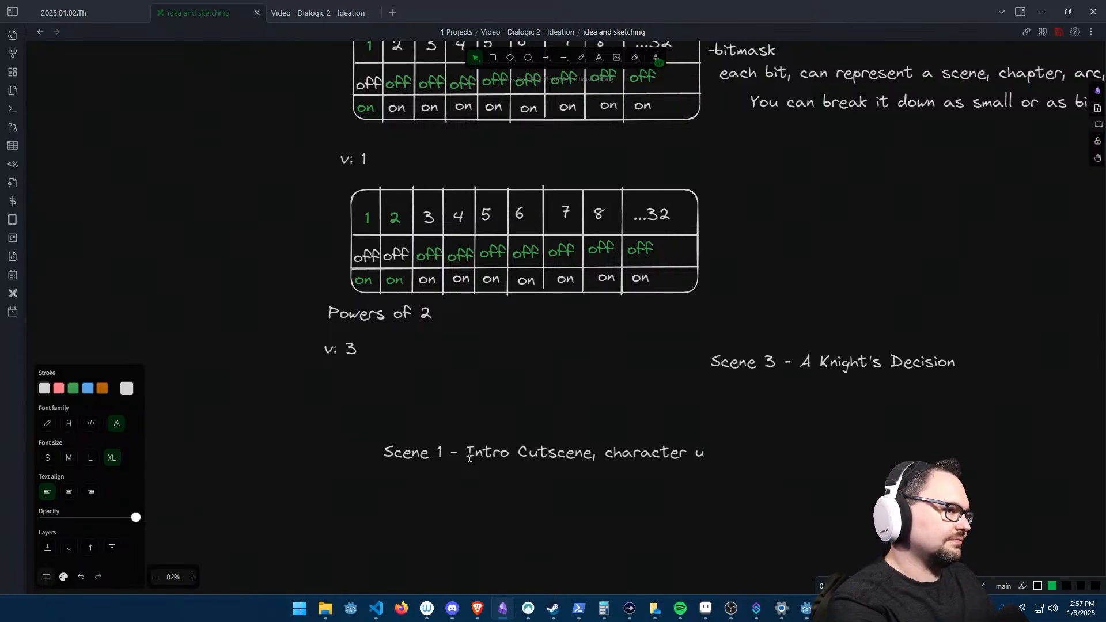
type("cstomiztion")
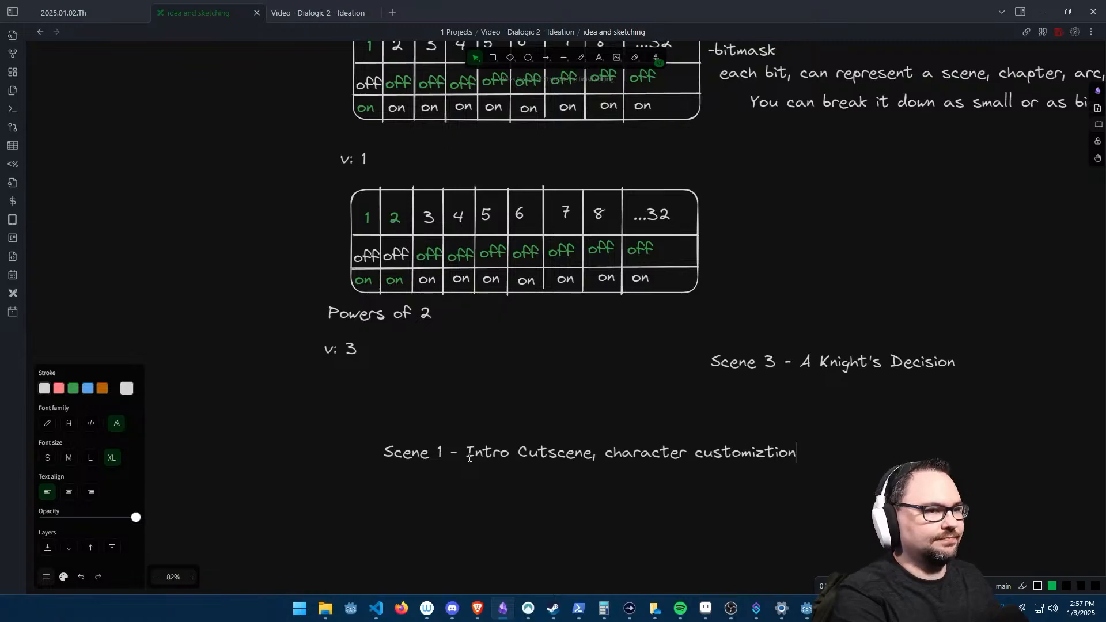
key("Left")
key("Left")
key("Left")
key("Left")
type("a")
left_click(588, 571)
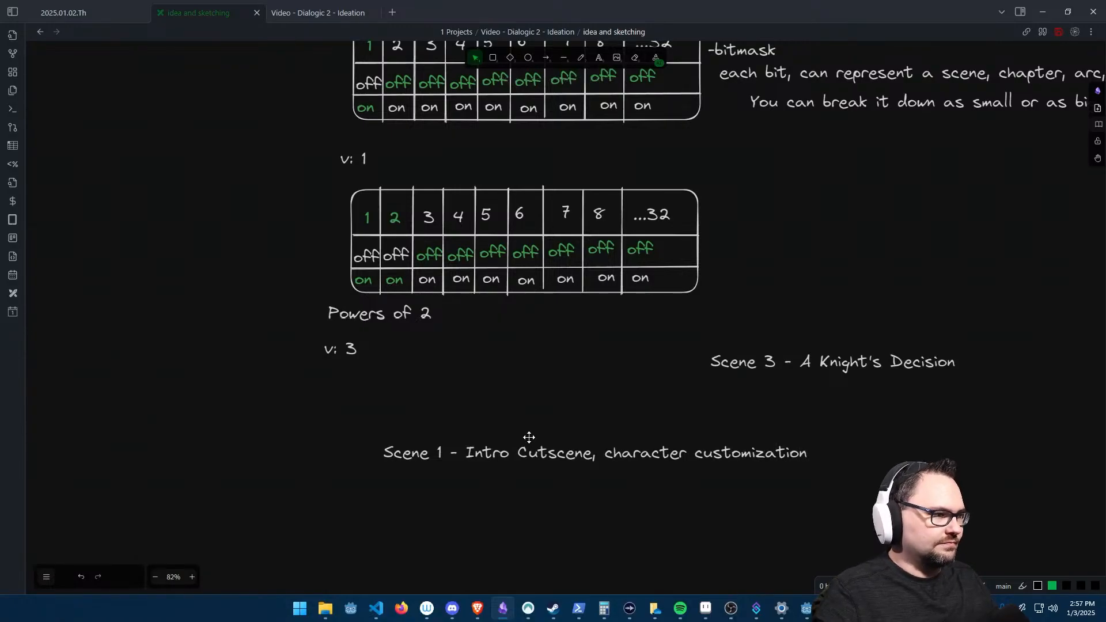
- Line up the Scene 1 and Scene 3 labels in one row below "v: 3", with a gap between them
mouse_move(530, 450)
left_mouse_down()
mouse_move(486, 456)
mouse_move(509, 450)
left_mouse_up()
middle_click_drag(811, 392, 738, 304)
left_click_drag(717, 277, 862, 362)
scroll(742, 443, "down", 3, "ctrl")
left_click(654, 276)
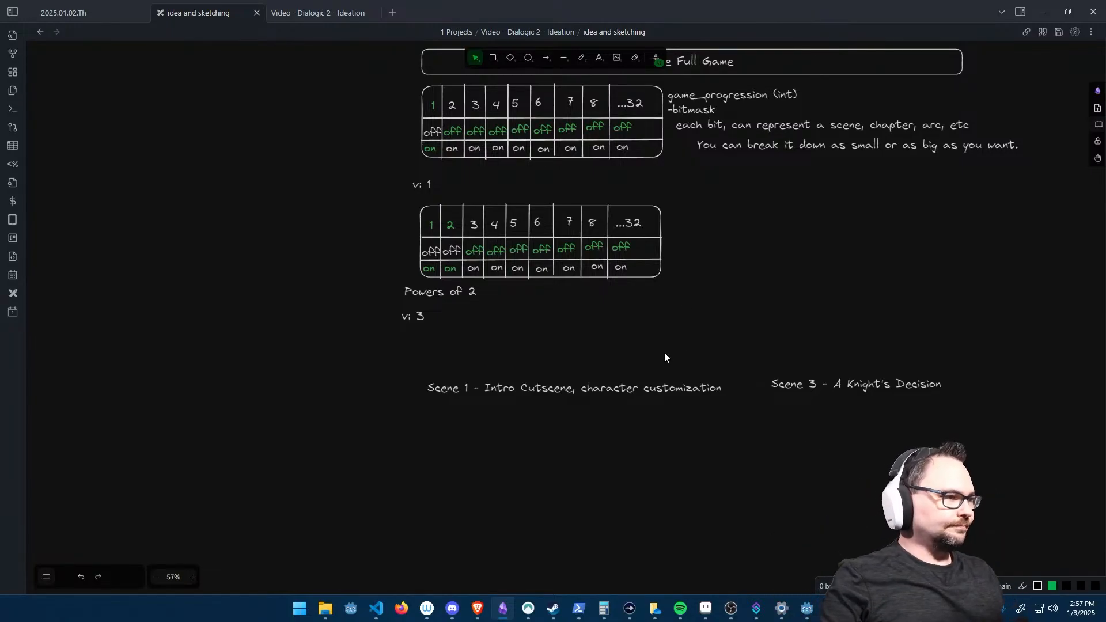
left_click_drag(592, 391, 565, 385)
- Add the text label "Scene 2 - Get to town" below the gap between the Scene 1 and Scene 3 labels
key("t")
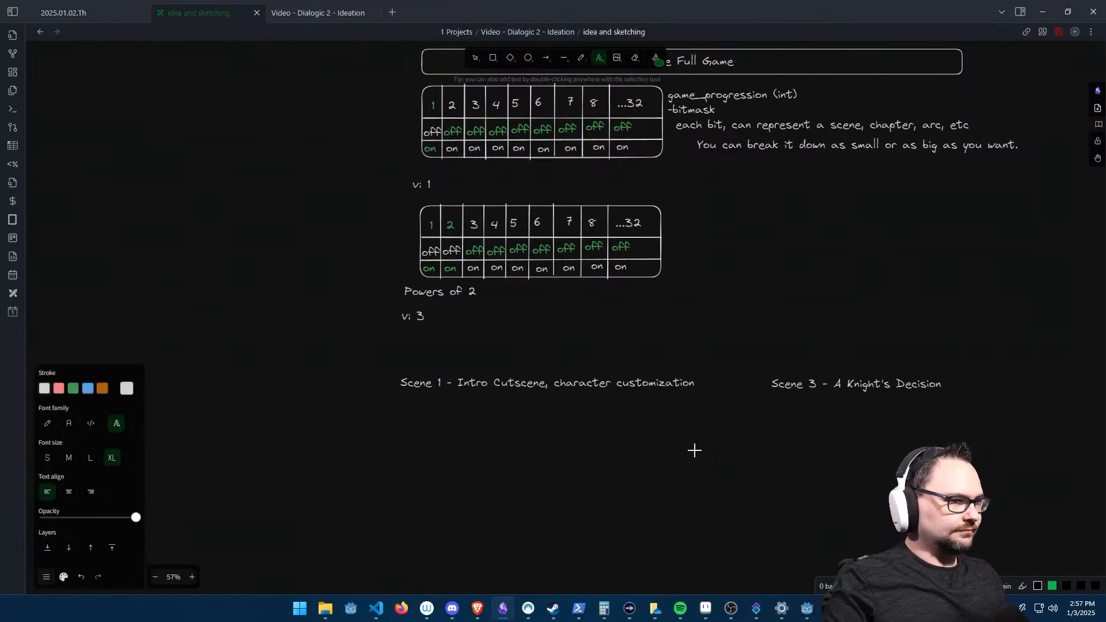
left_click(678, 434)
type("Scene 2")
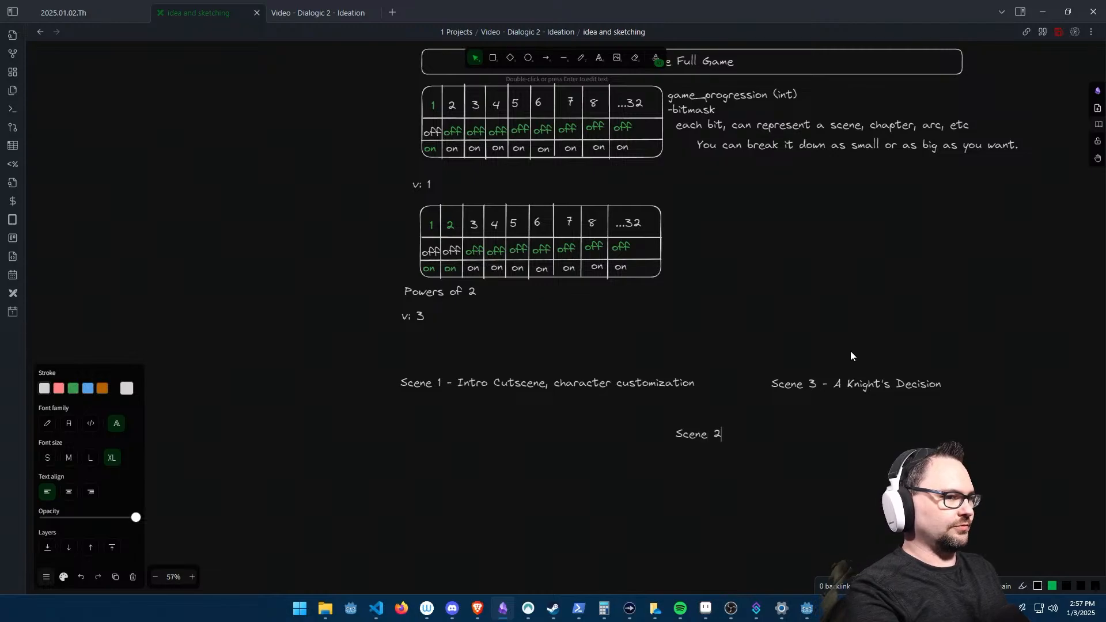
type(" - Get to town")
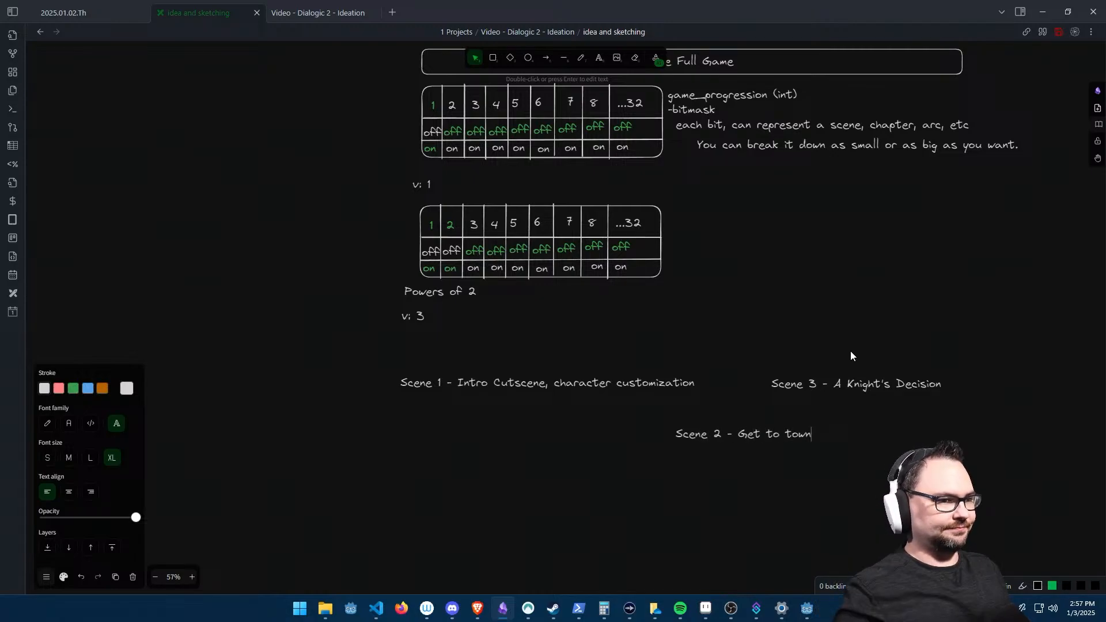
left_click(768, 233)
- Shift the Scene 3 label further right and move the Scene 2 label into the row between Scenes 1 and 3
left_click_drag(805, 384, 907, 378)
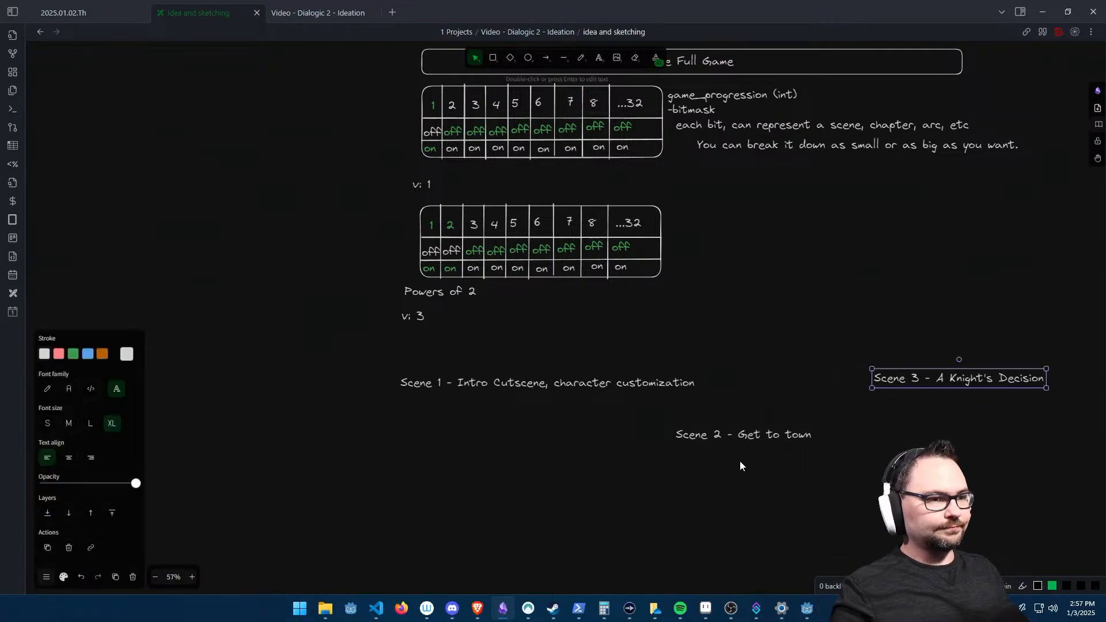
left_click_drag(743, 434, 797, 379)
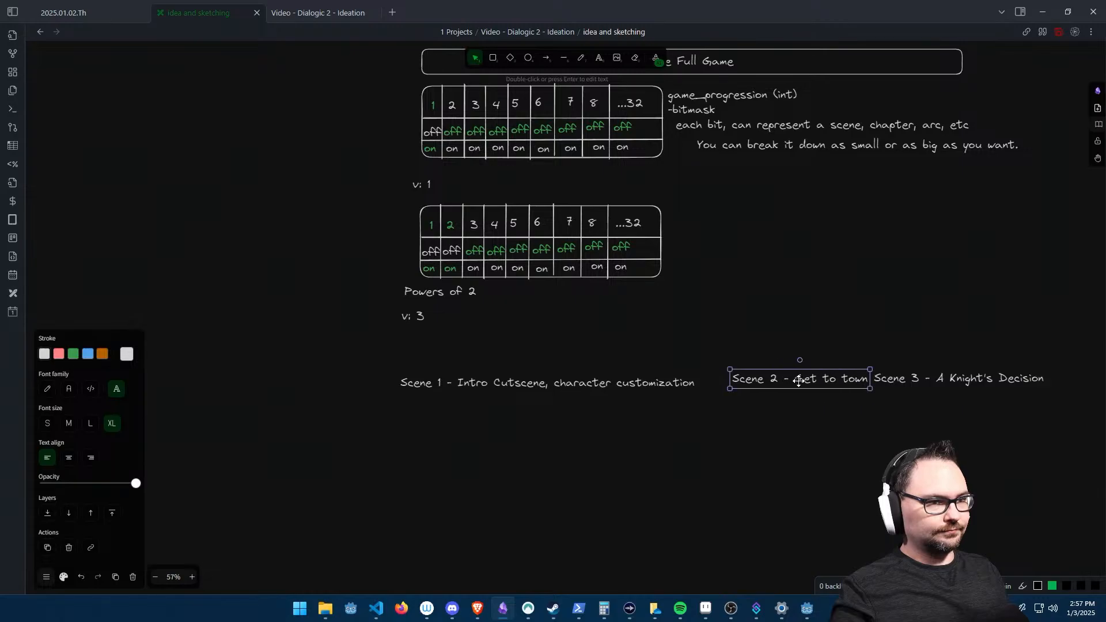
left_click_drag(900, 379, 922, 380)
left_click(857, 414)
- Add the text "bitmask - game_progression" above the row of scene labels, to the right of "v: 3"
scroll(831, 447, "down", 5, "ctrl")
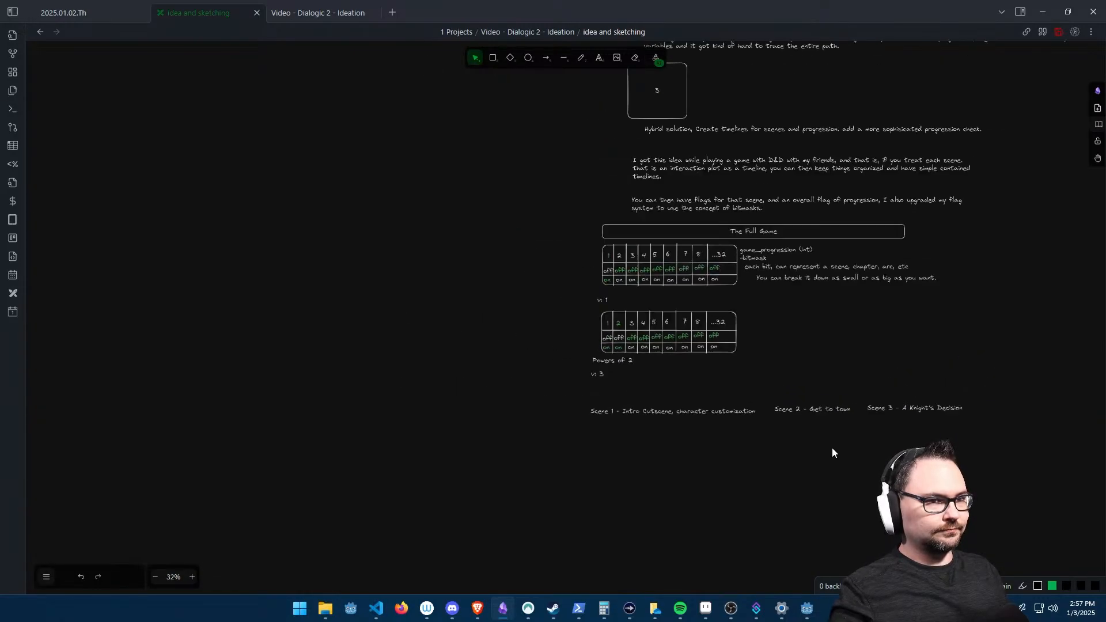
middle_click_drag(864, 450, 730, 399)
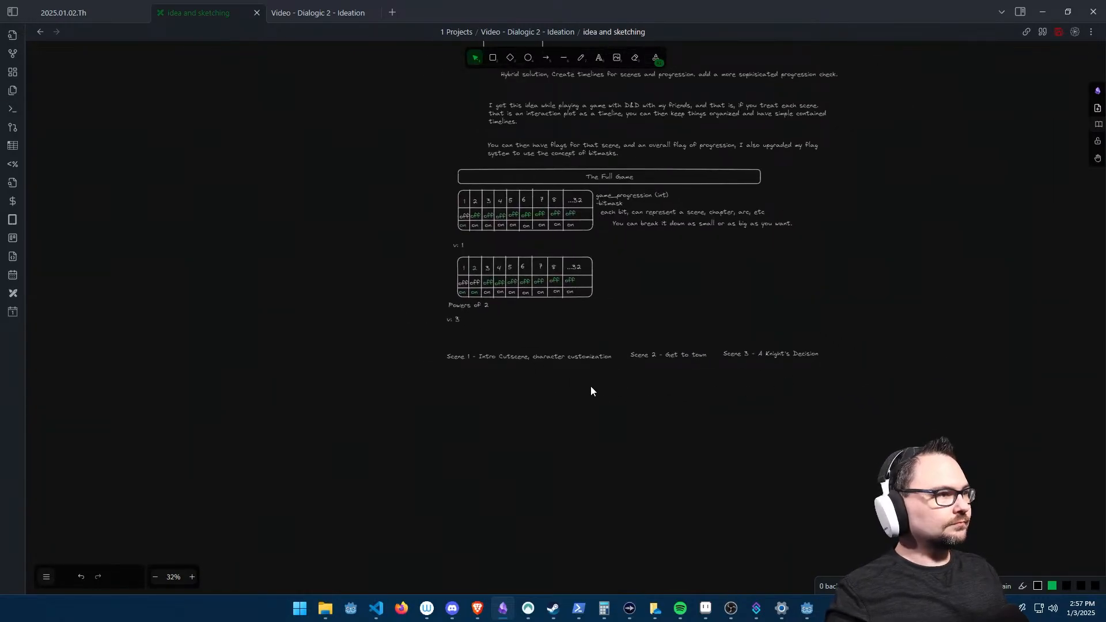
scroll(590, 387, "up", 3, "ctrl")
middle_click_drag(765, 289, 629, 312)
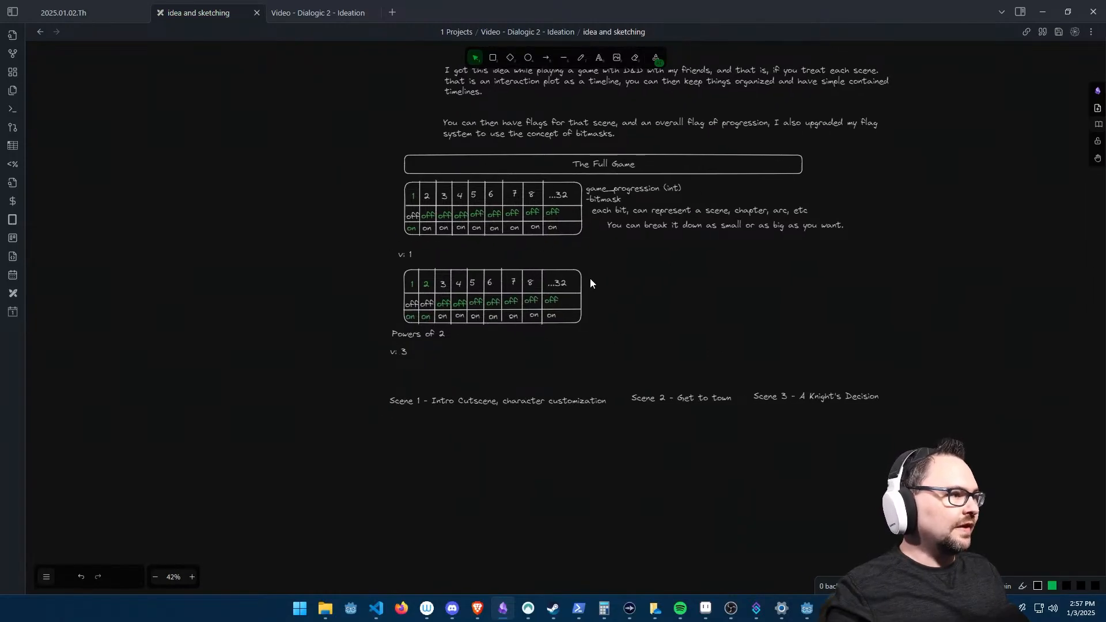
key("t")
left_click(547, 350)
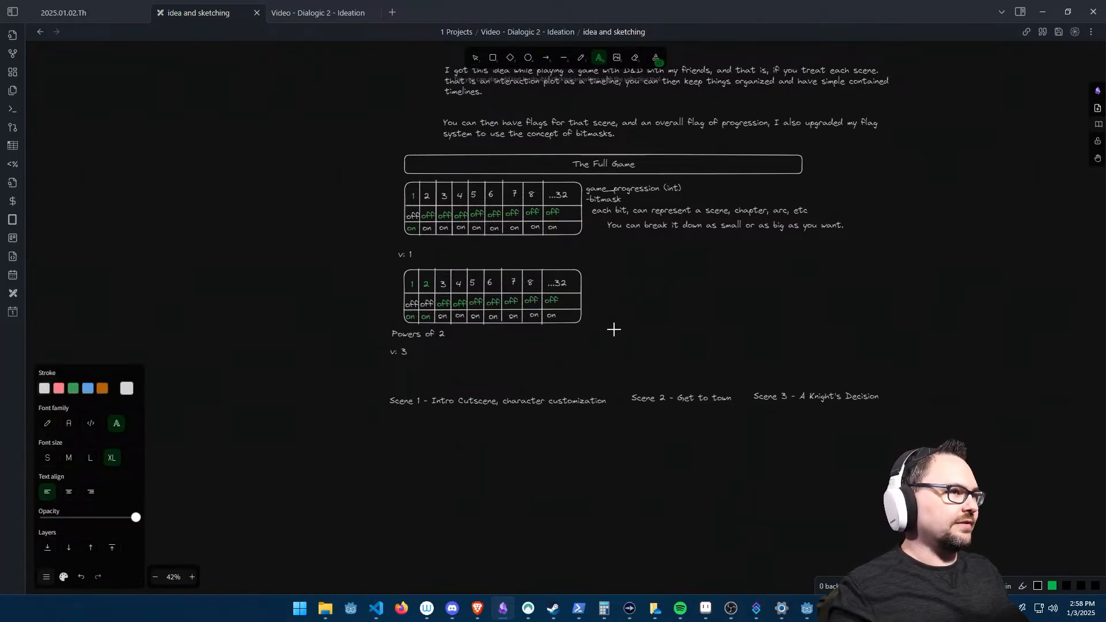
type("6")
type("itmas;")
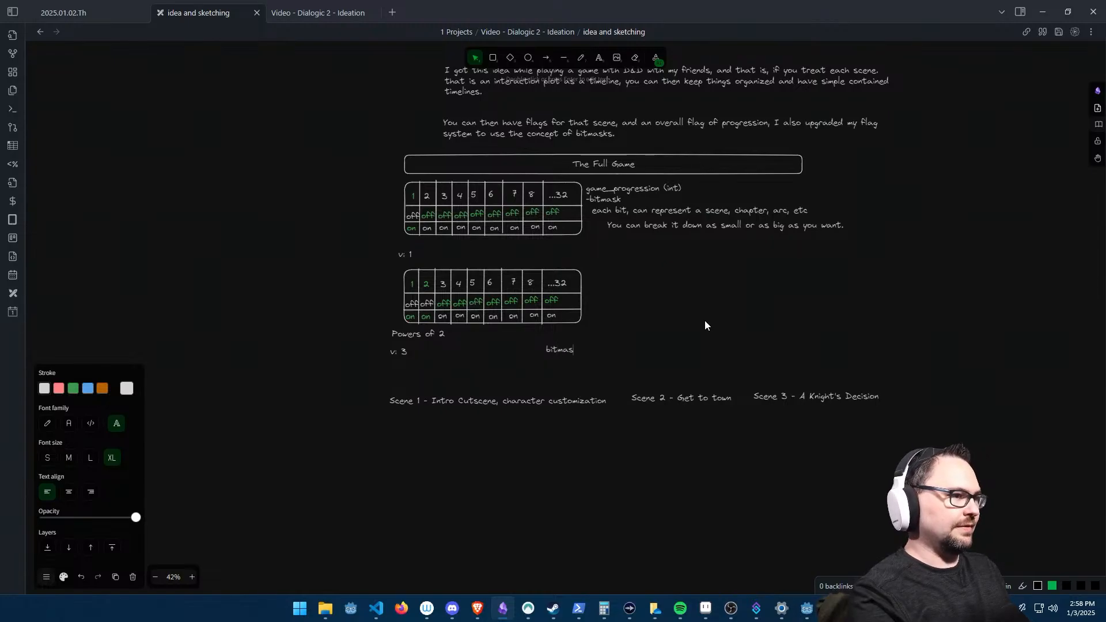
key("BackSpace")
type("k")
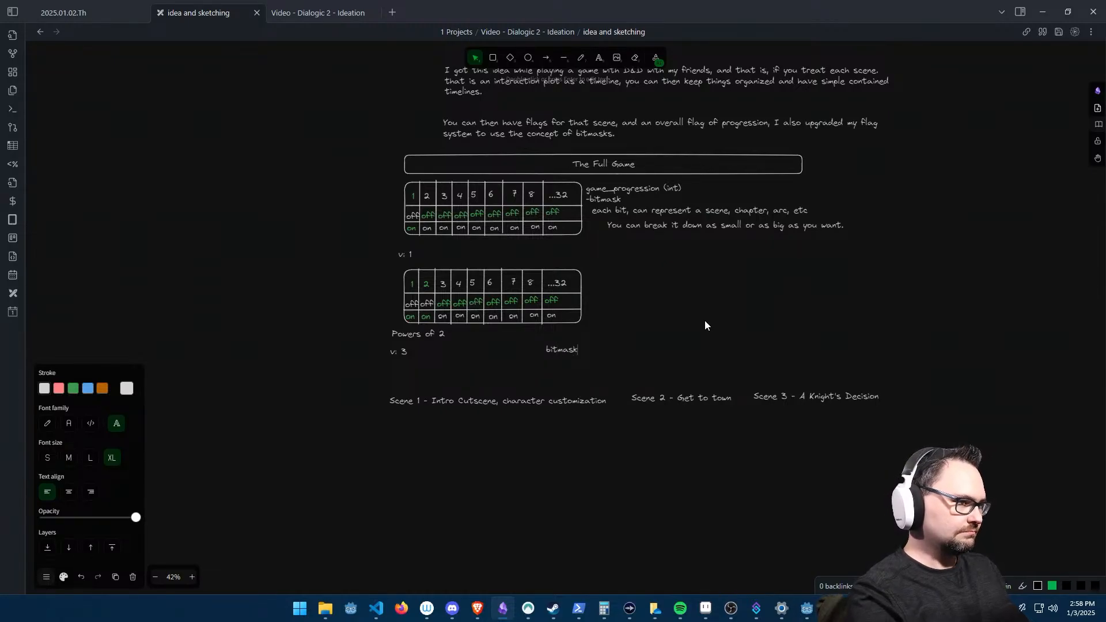
type(" - game_")
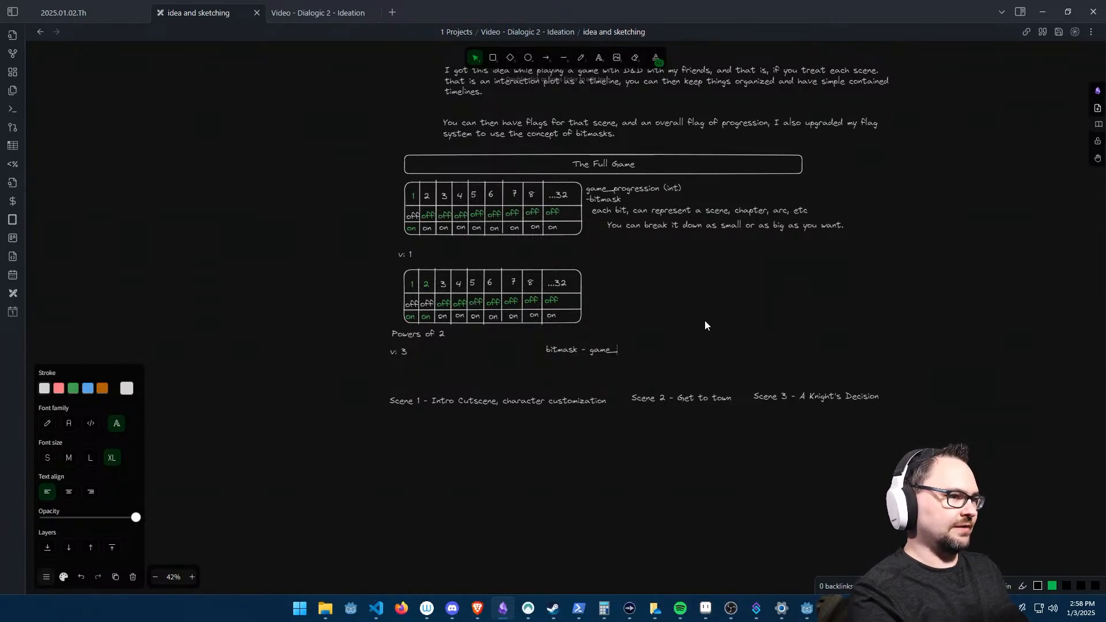
type("progression")
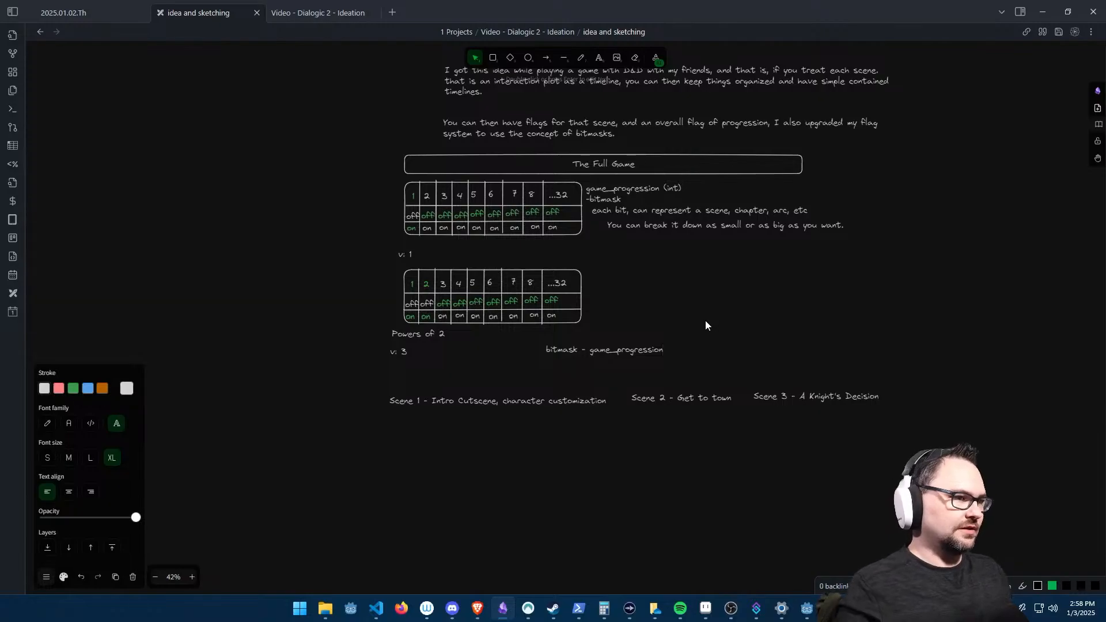
key("Escape")
- Add the text "bitmask: scene_1" below the game_progression note and shift it slightly left
double_click(572, 373)
type("bitmask")
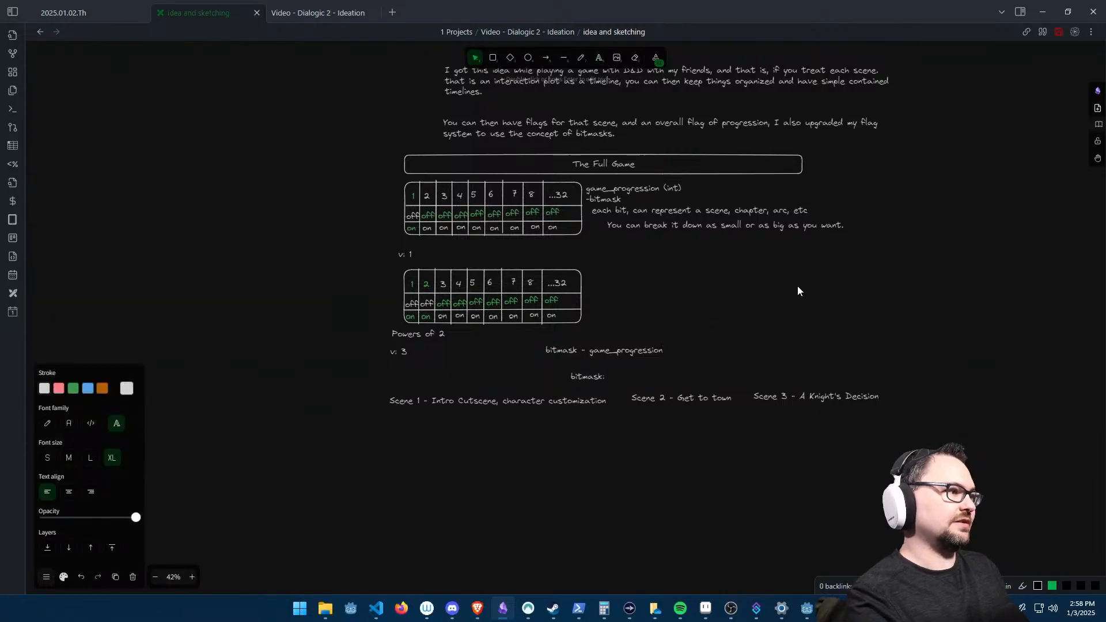
type(": scene_")
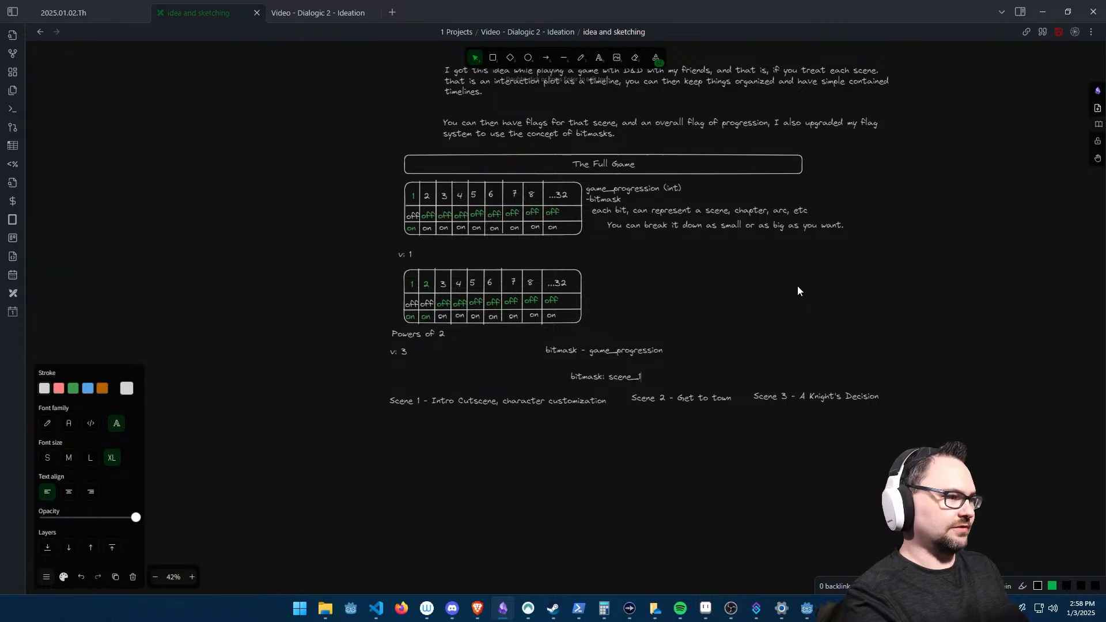
type("1")
key("Escape")
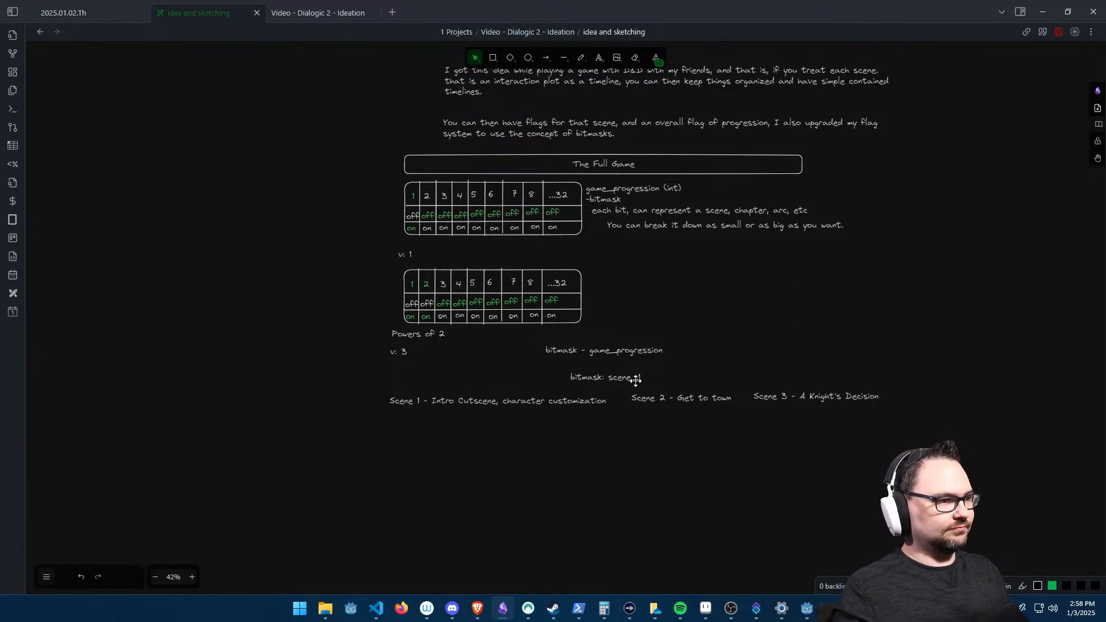
left_click(616, 376)
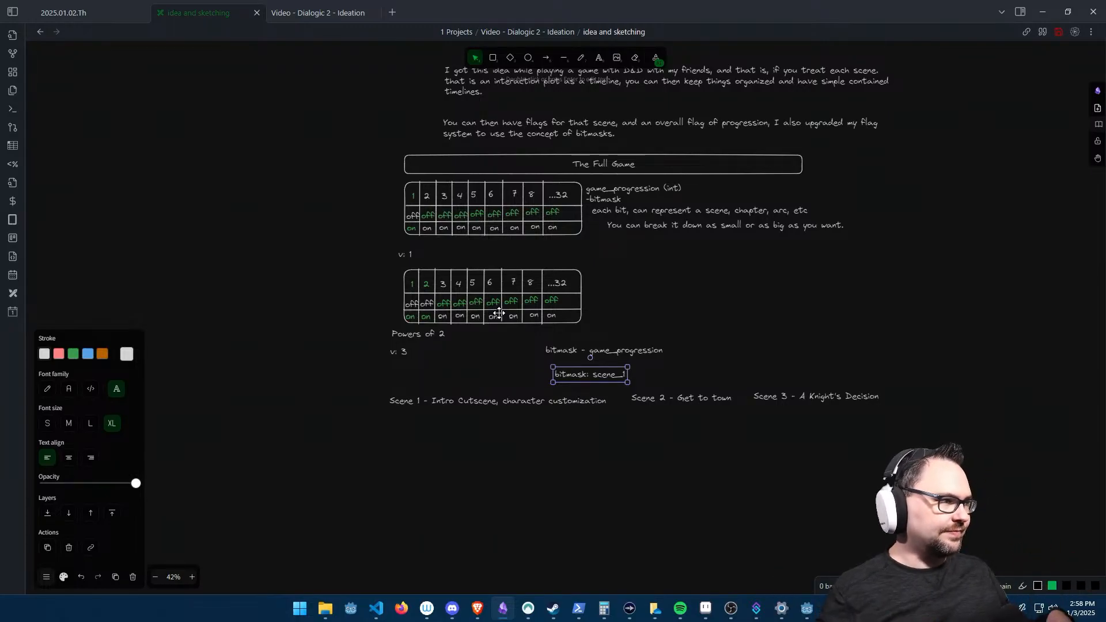
left_click(650, 287)
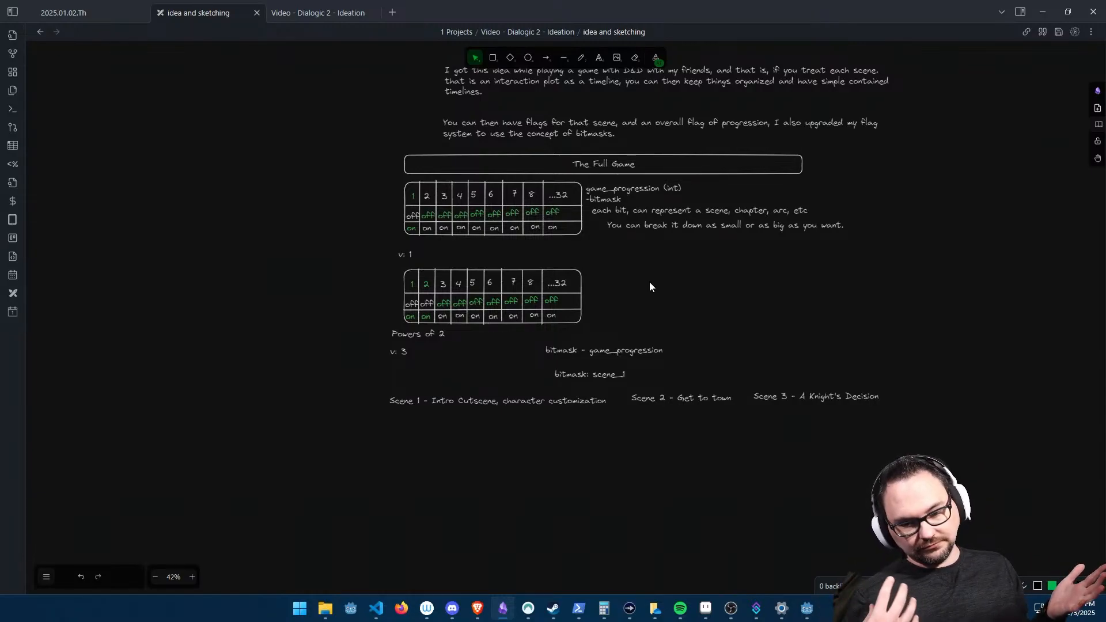
scroll(649, 282, "down", 3)
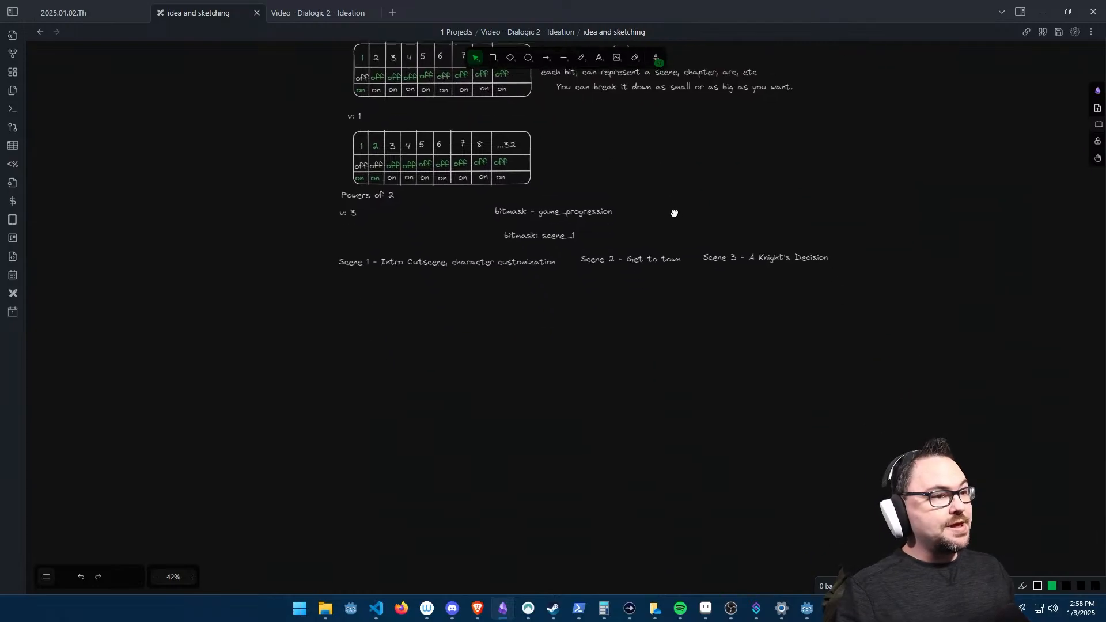
left_click(640, 256)
left_click(760, 255)
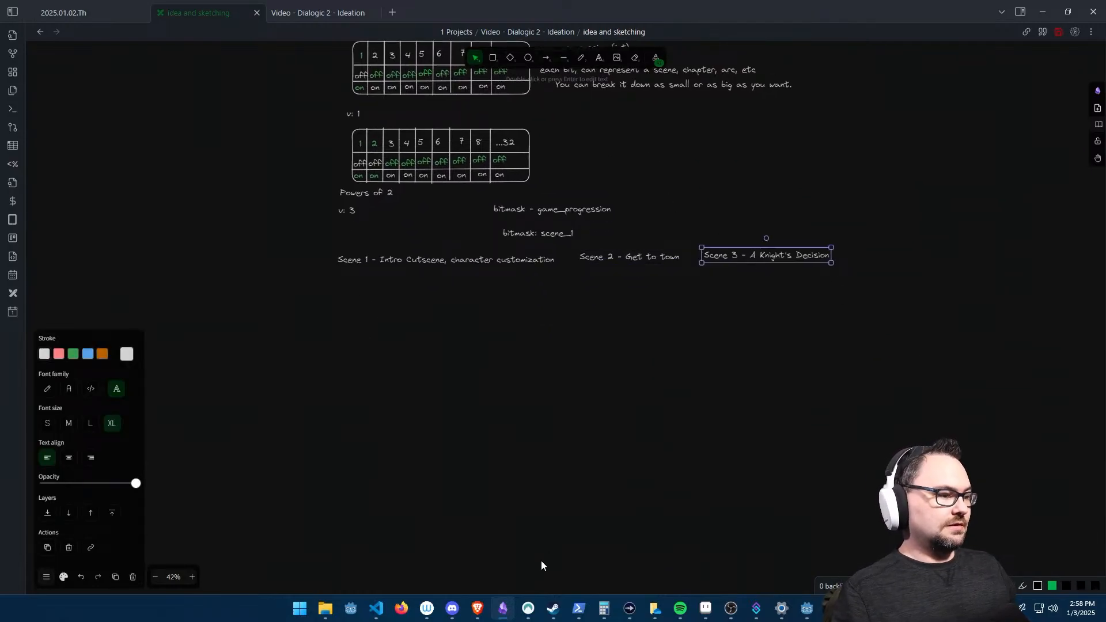
- Switch to the Godot editor and show the game scene in the 2D view
left_click(807, 608)
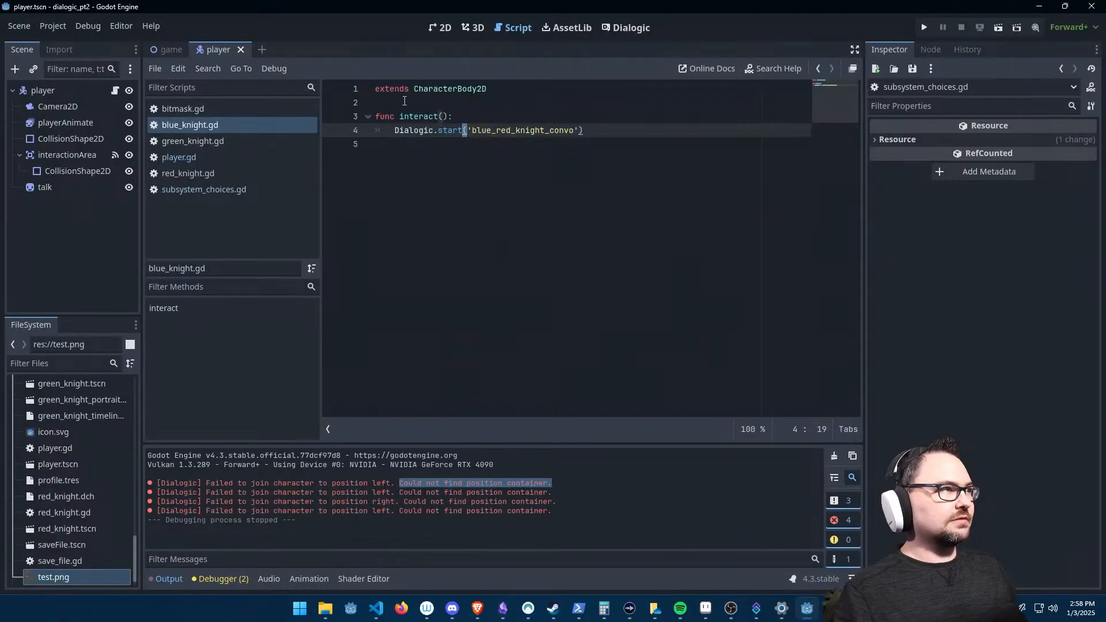
left_click(440, 28)
left_click(171, 49)
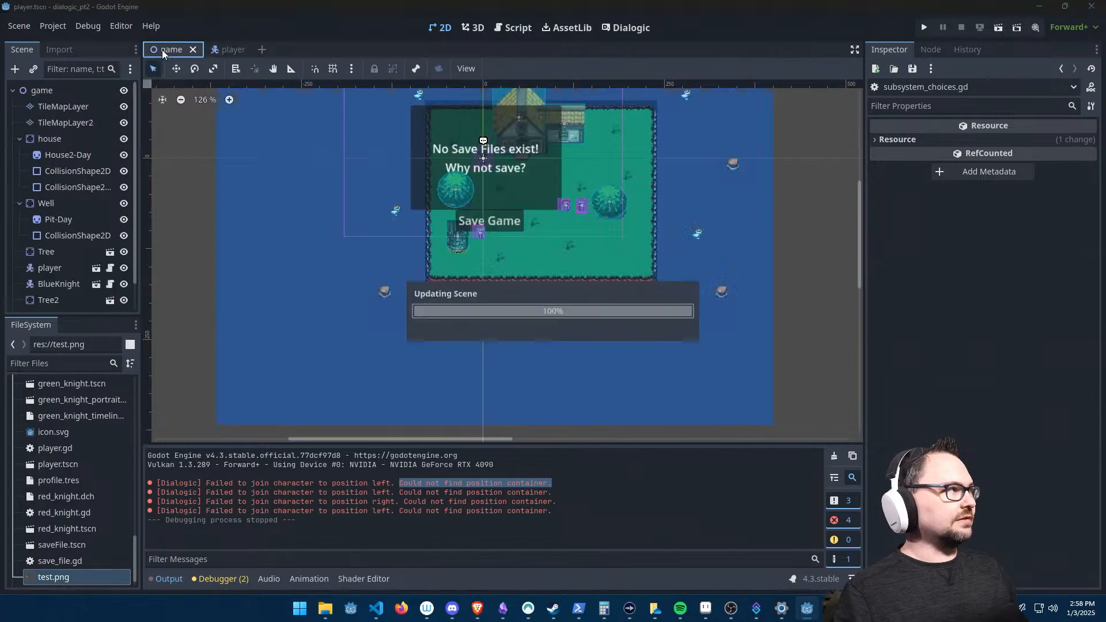
- Examine the island map around the house, well, trees and characters in the game scene, and return to the Excalidraw sketch in Obsidian
scroll(679, 224, "down", 3)
middle_click_drag(582, 273, 574, 203)
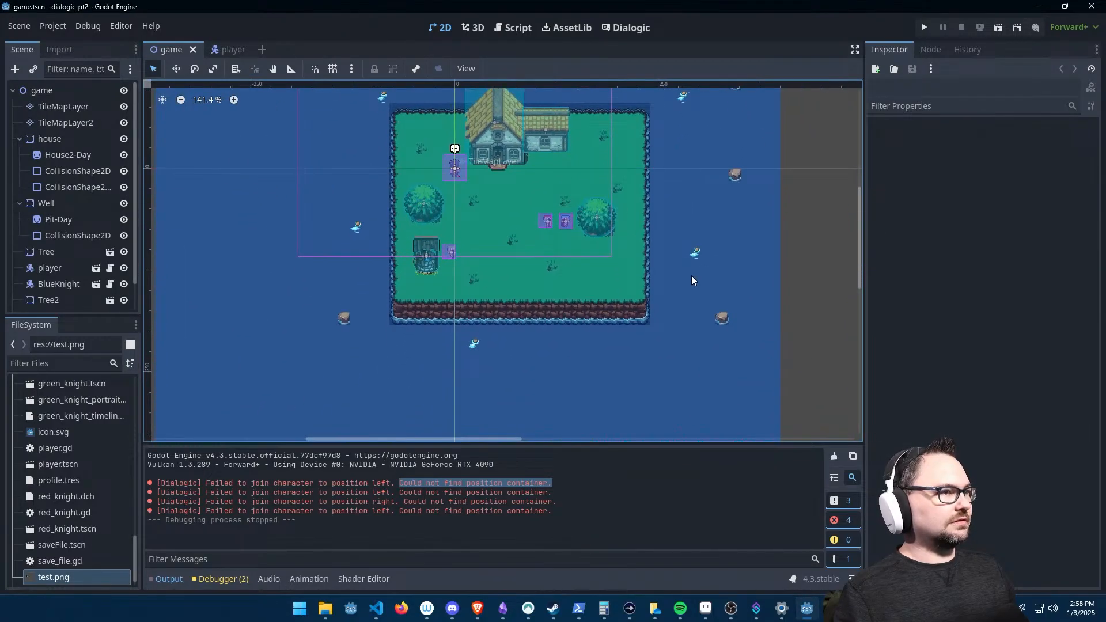
scroll(680, 287, "down", 2)
scroll(585, 303, "up", 1)
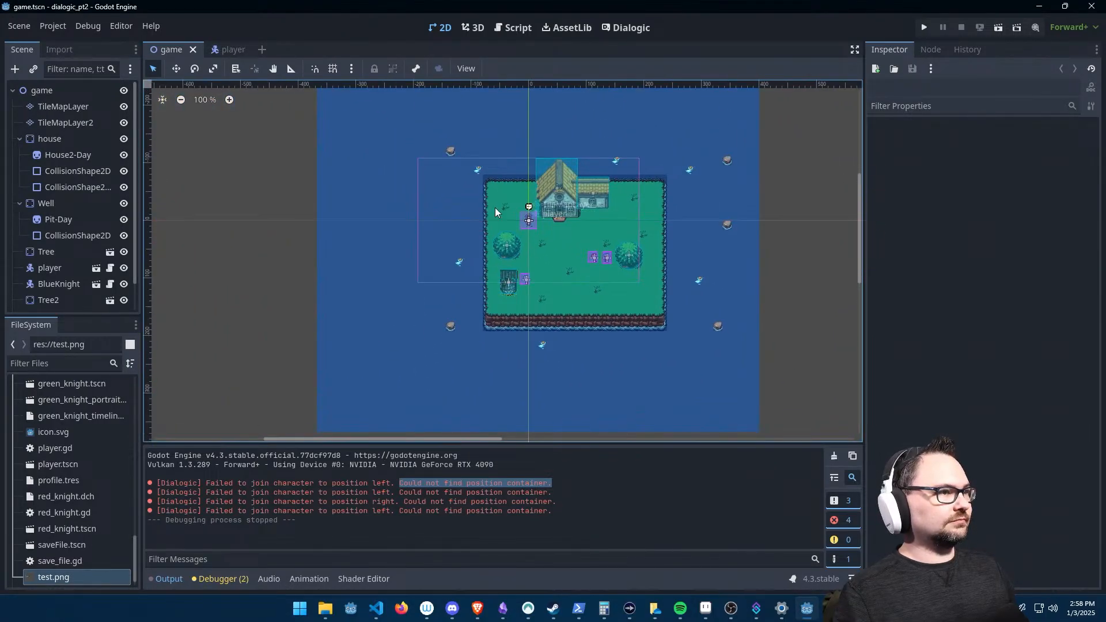
scroll(653, 306, "up", 1)
scroll(653, 305, "up", 1)
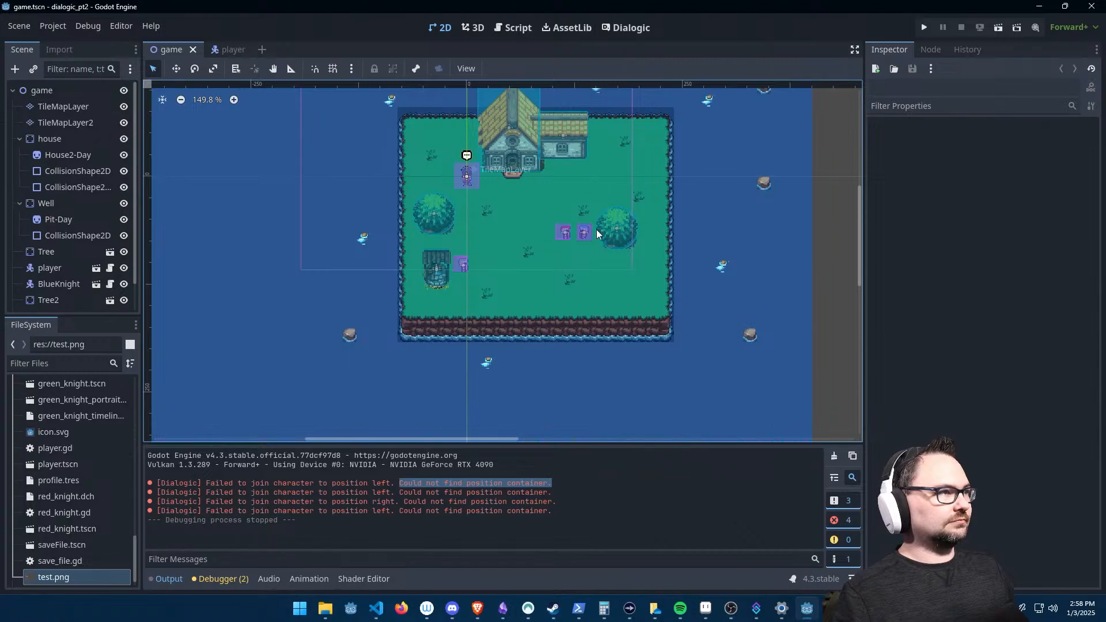
scroll(645, 318, "down", 2)
scroll(668, 311, "down", 5, "ctrl")
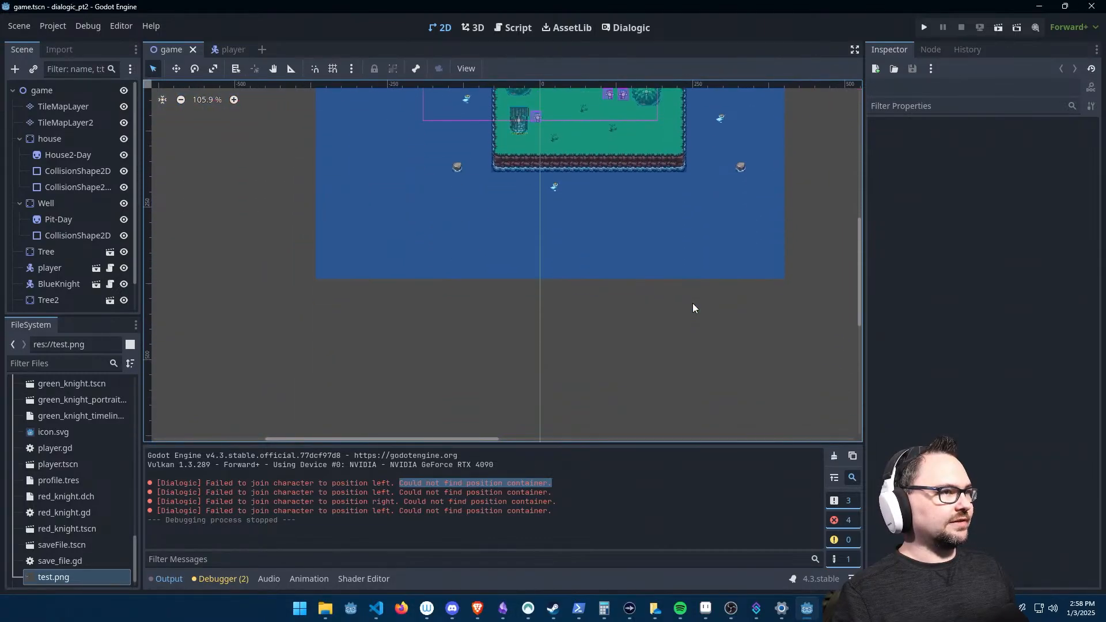
middle_click_drag(625, 280, 594, 440)
scroll(606, 384, "down", 1)
scroll(605, 377, "up", 7)
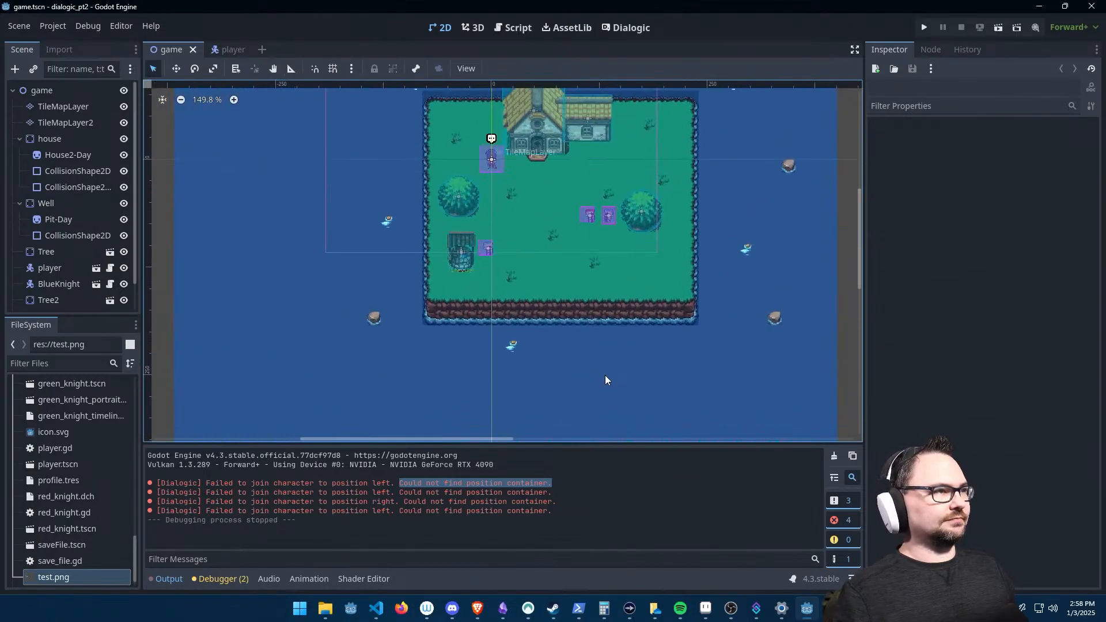
middle_click_drag(580, 210, 594, 263)
scroll(558, 250, "up", 5)
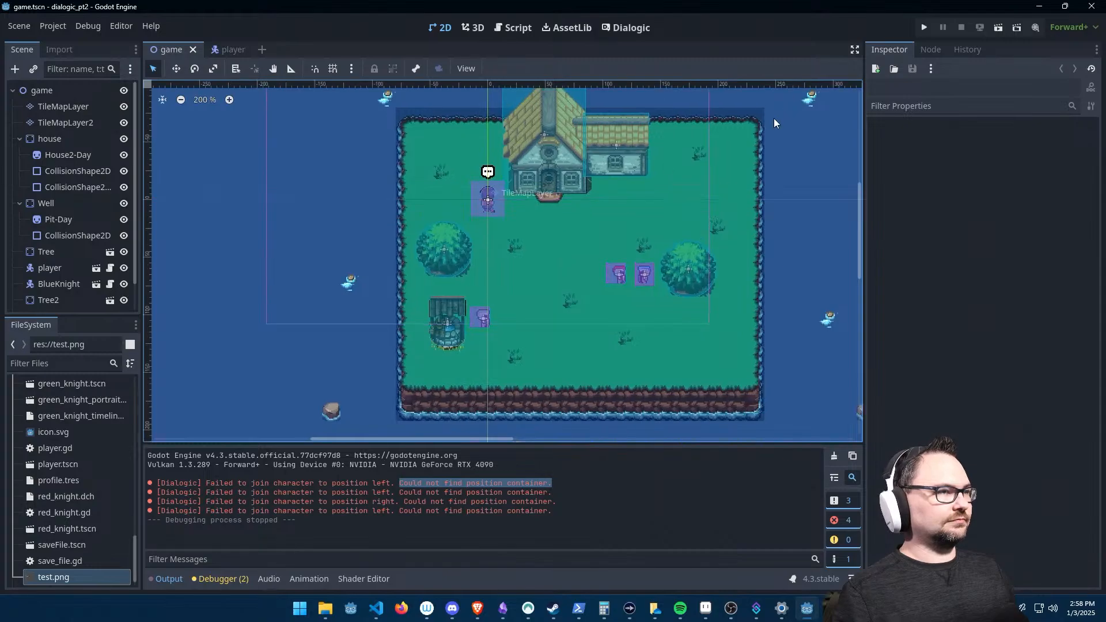
scroll(556, 223, "down", 1)
scroll(575, 243, "down", 1)
key("alt+Tab")
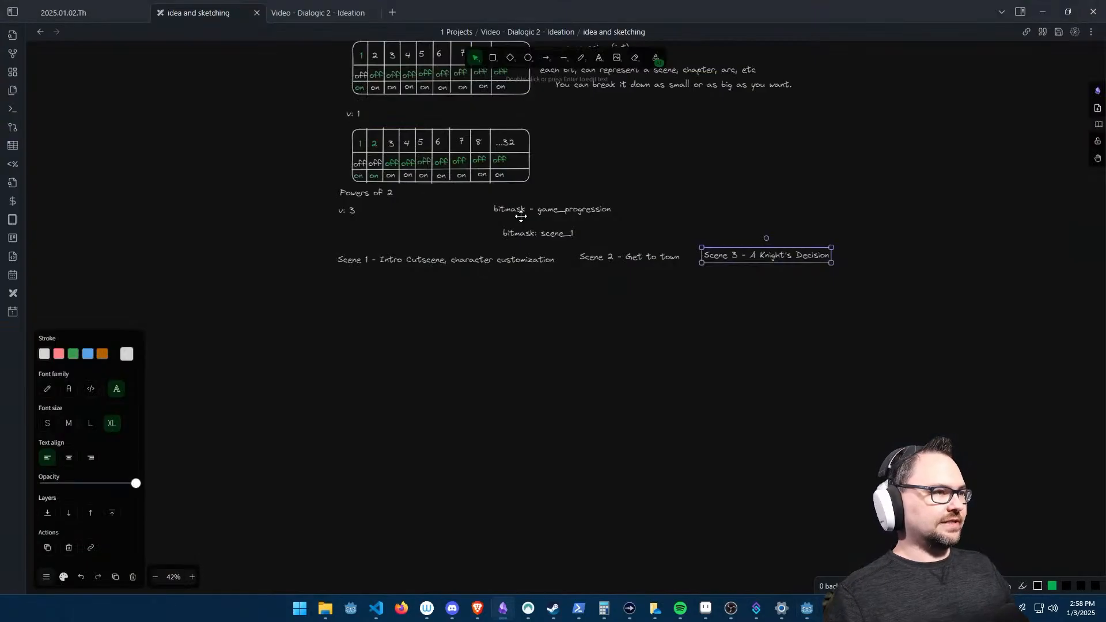